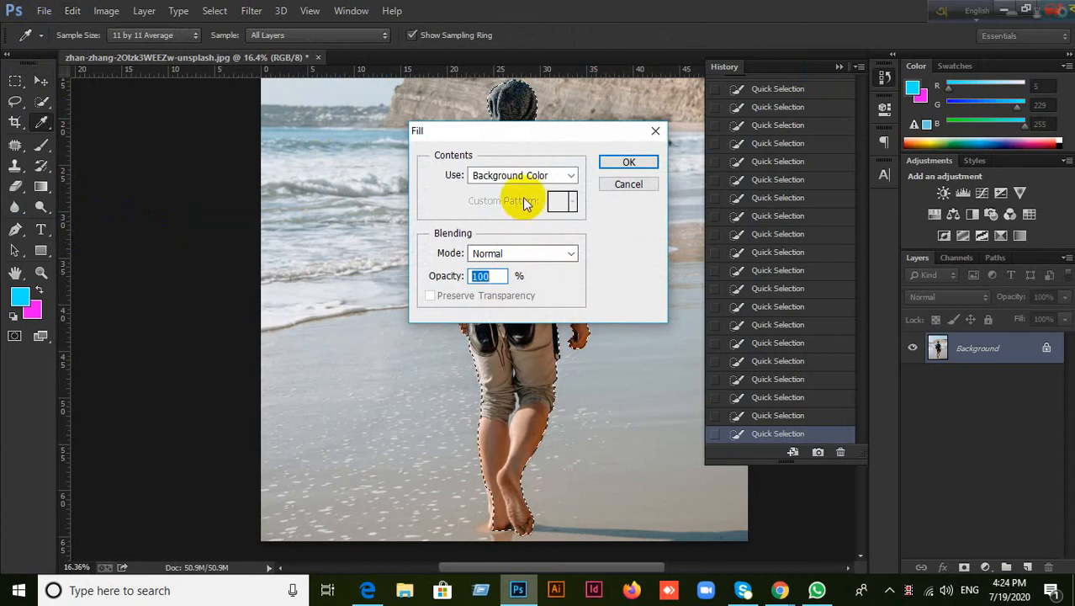
Step: Fill the selected man using Content-Aware contents, then deselect him
left_click(572, 175)
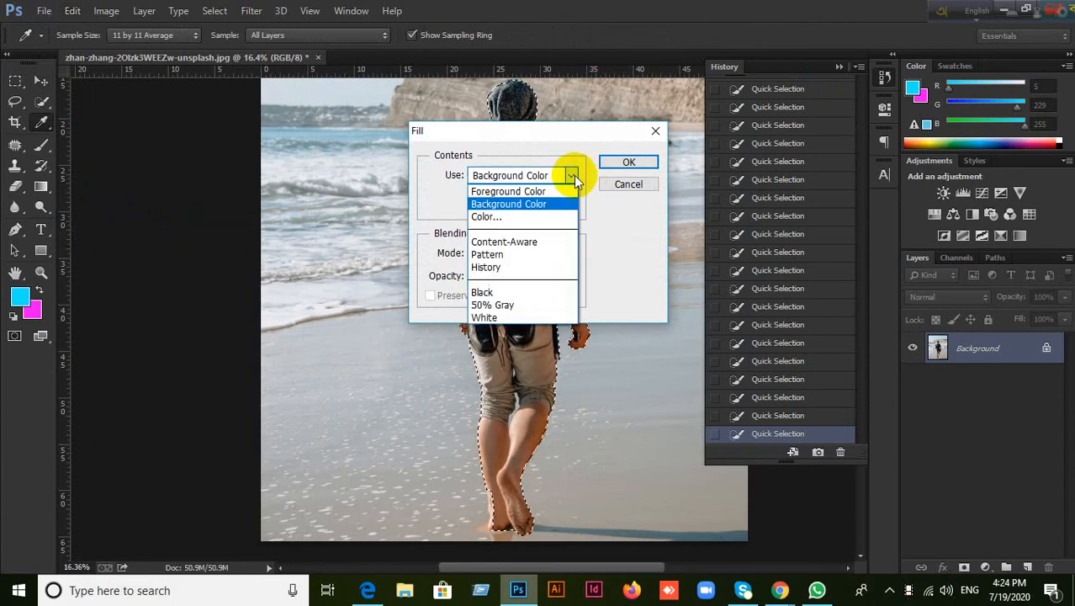
left_click(526, 241)
left_click(631, 162)
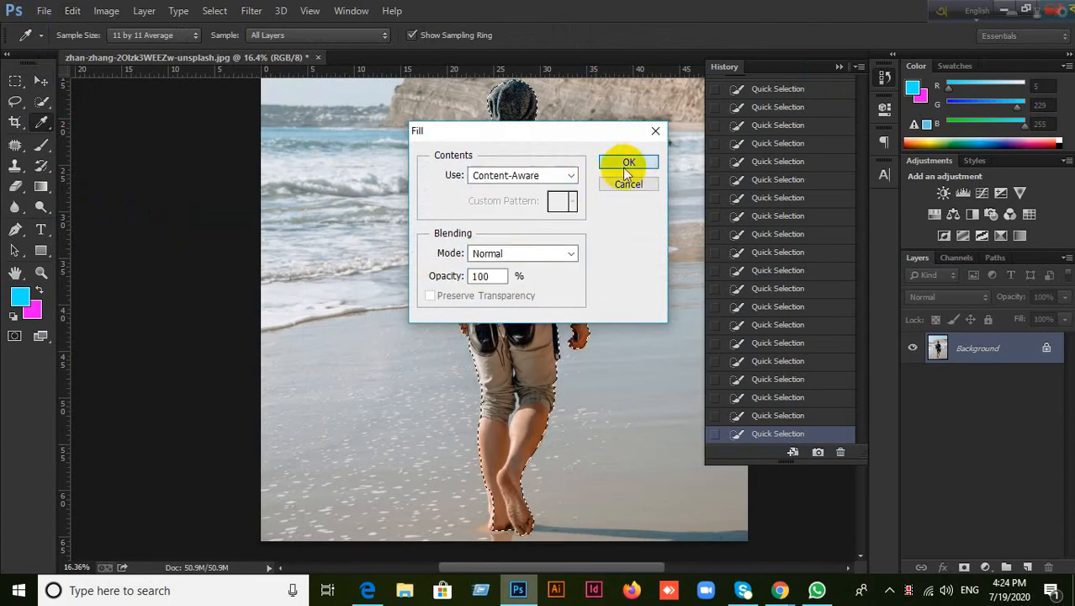
key("v")
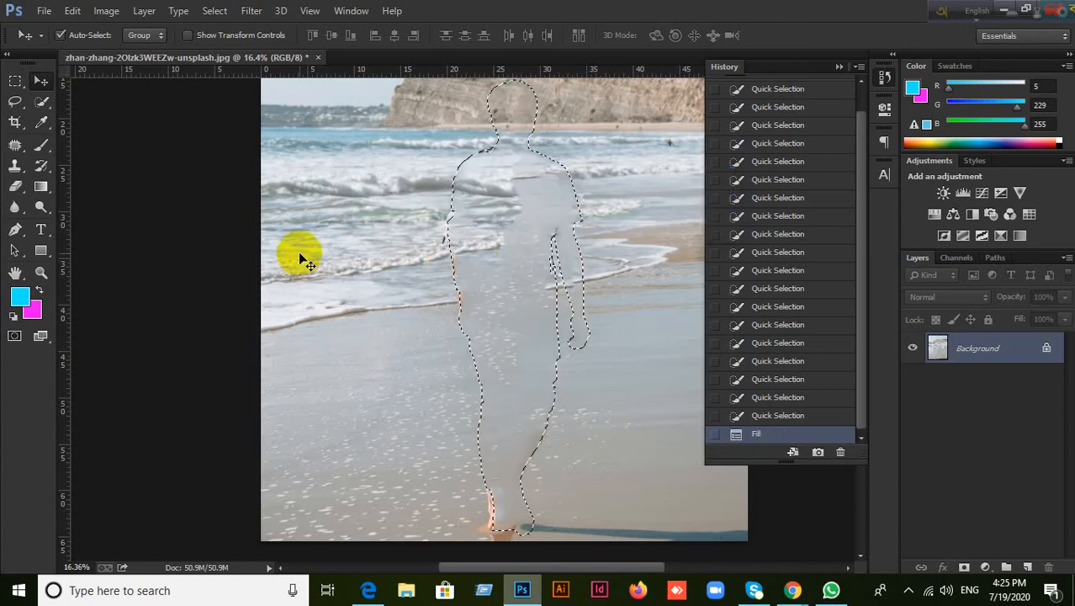
key("ctrl+d")
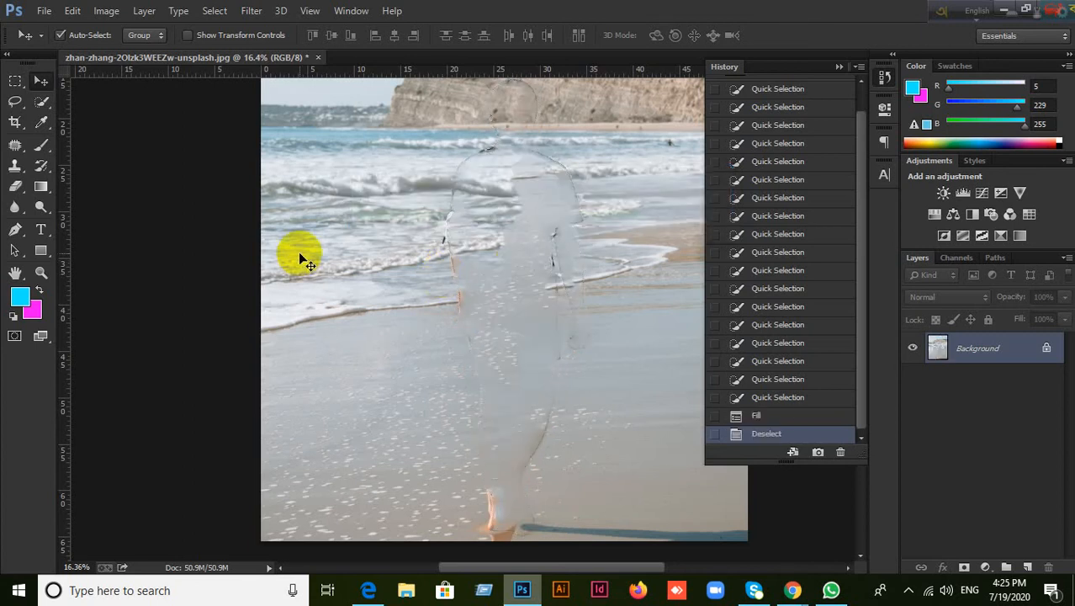
Step: Patch the leftover head outline on the cliff with clean rock texture from beside it, and clear the selection
left_click(14, 145)
left_click(16, 166)
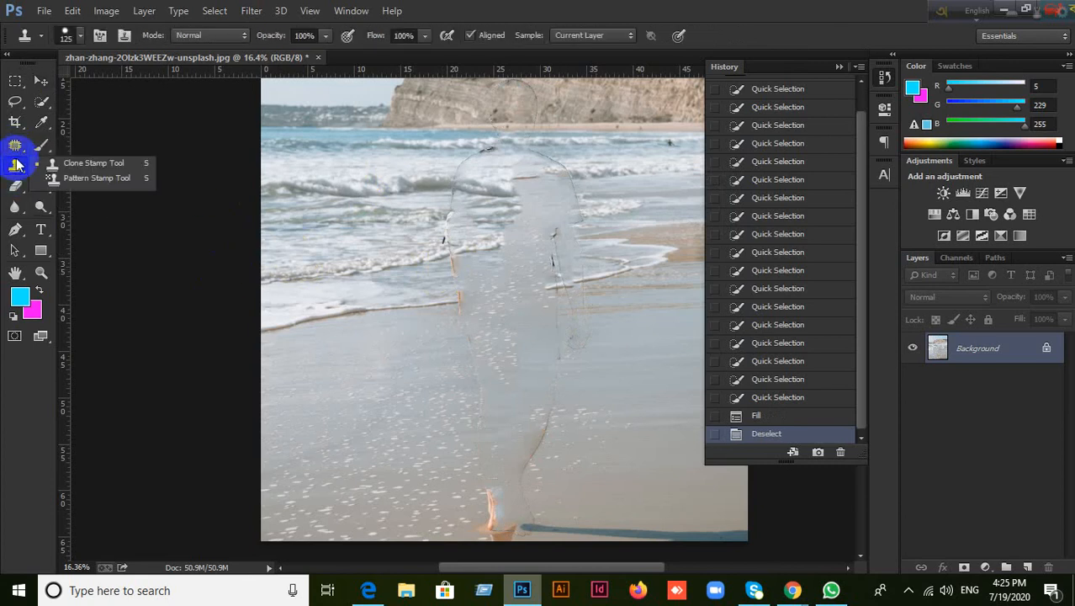
left_click_drag(17, 151, 76, 172)
scroll(511, 161, "up", 2)
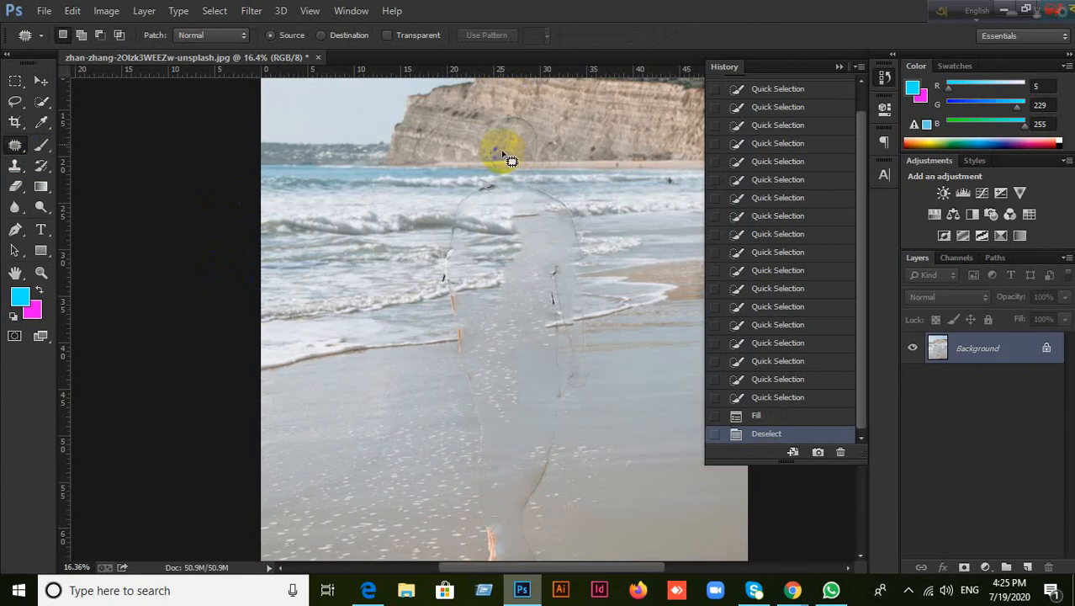
mouse_move(551, 125)
left_mouse_down()
mouse_move(537, 159)
mouse_move(475, 157)
mouse_move(469, 126)
mouse_move(482, 119)
mouse_move(622, 115)
left_mouse_up()
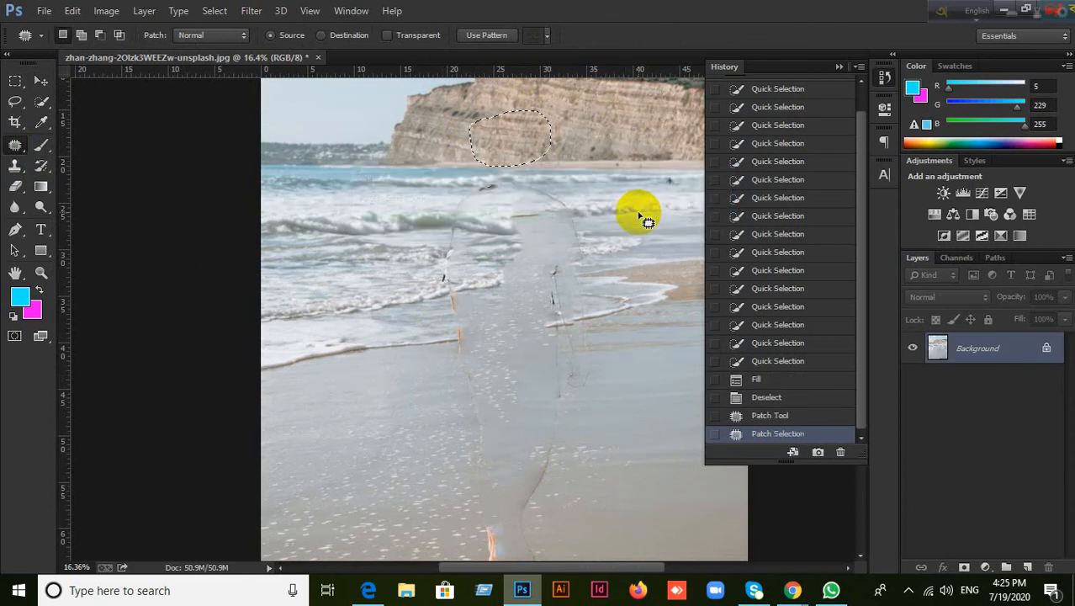
key("ctrl+d")
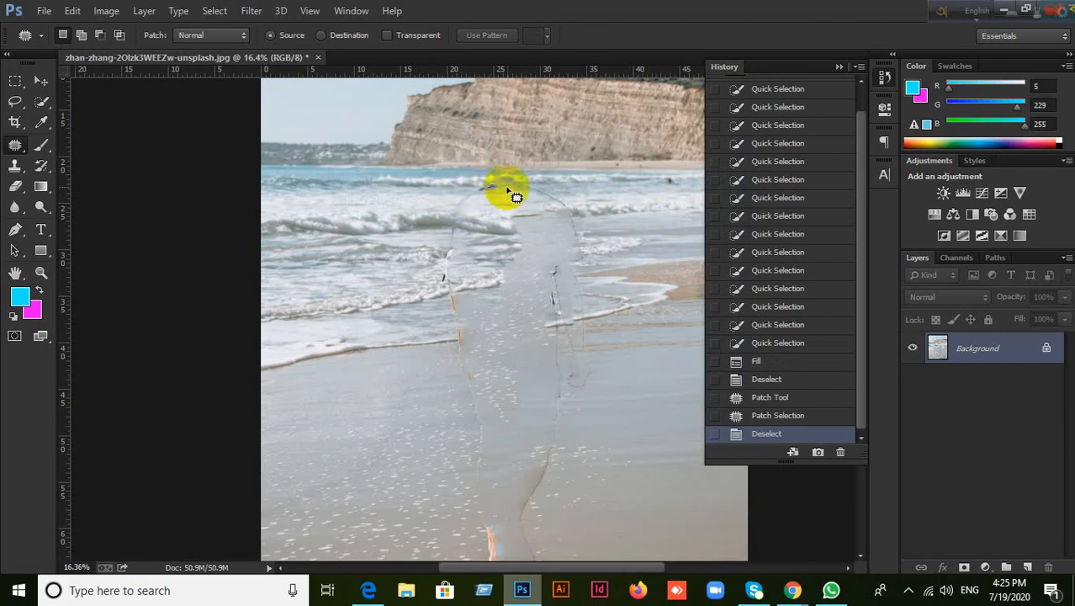
Step: Patch the top shoulder outline and the left shoulder edge with surf sampled to their left, clearing each selection
mouse_move(523, 180)
left_mouse_down()
mouse_move(446, 200)
mouse_move(515, 219)
mouse_move(557, 220)
mouse_move(578, 204)
mouse_move(461, 183)
mouse_move(497, 206)
mouse_move(353, 212)
left_mouse_up()
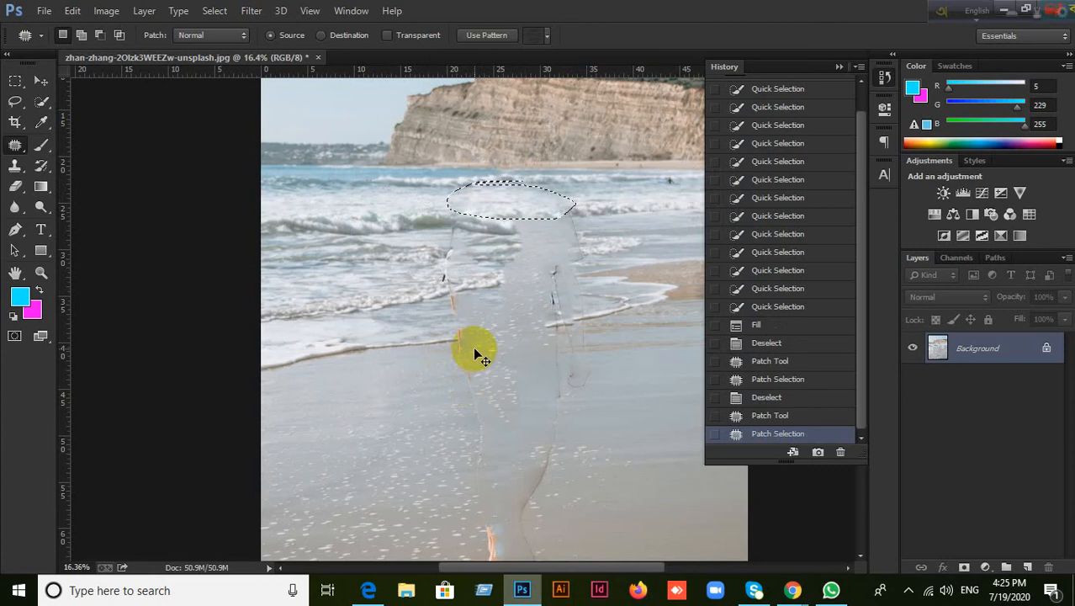
left_click(475, 353)
mouse_move(464, 210)
left_mouse_down()
mouse_move(439, 240)
mouse_move(451, 253)
mouse_move(470, 216)
mouse_move(461, 212)
left_mouse_up()
left_click_drag(466, 250, 362, 244)
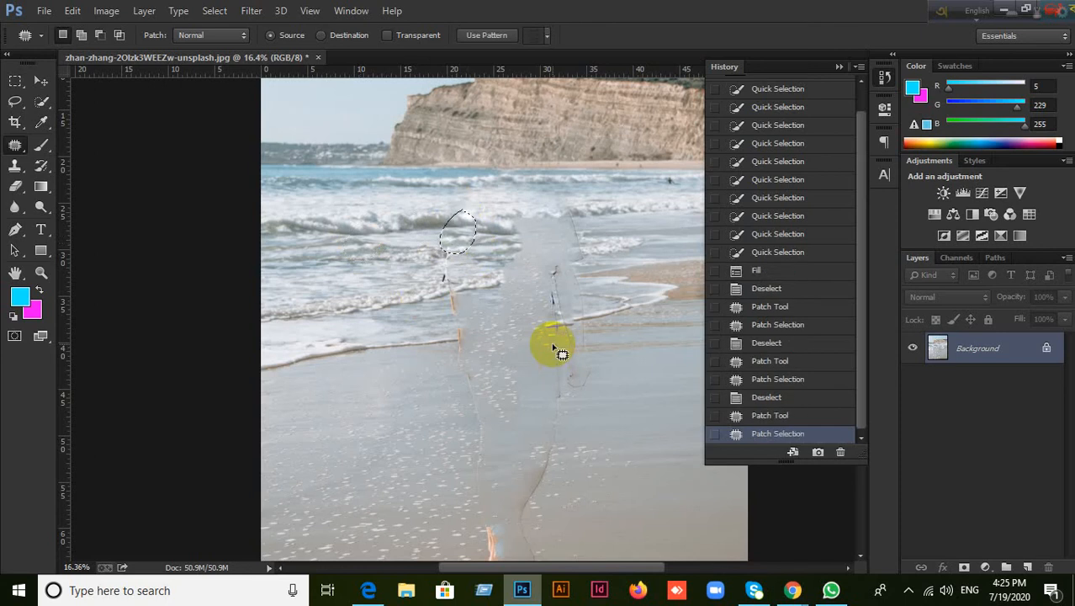
key("ctrl+d")
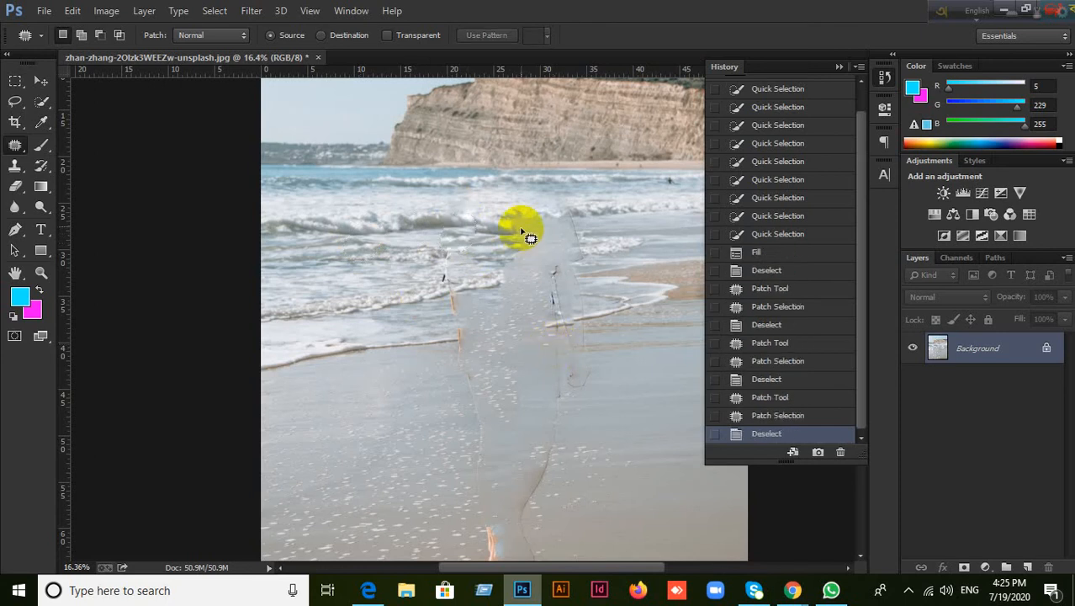
Step: Patch the smooth grey right shoulder area with breaking waves sampled from the left, and deselect
mouse_move(524, 216)
left_mouse_down()
mouse_move(504, 218)
mouse_move(512, 247)
mouse_move(593, 256)
mouse_move(569, 202)
mouse_move(538, 200)
left_mouse_up()
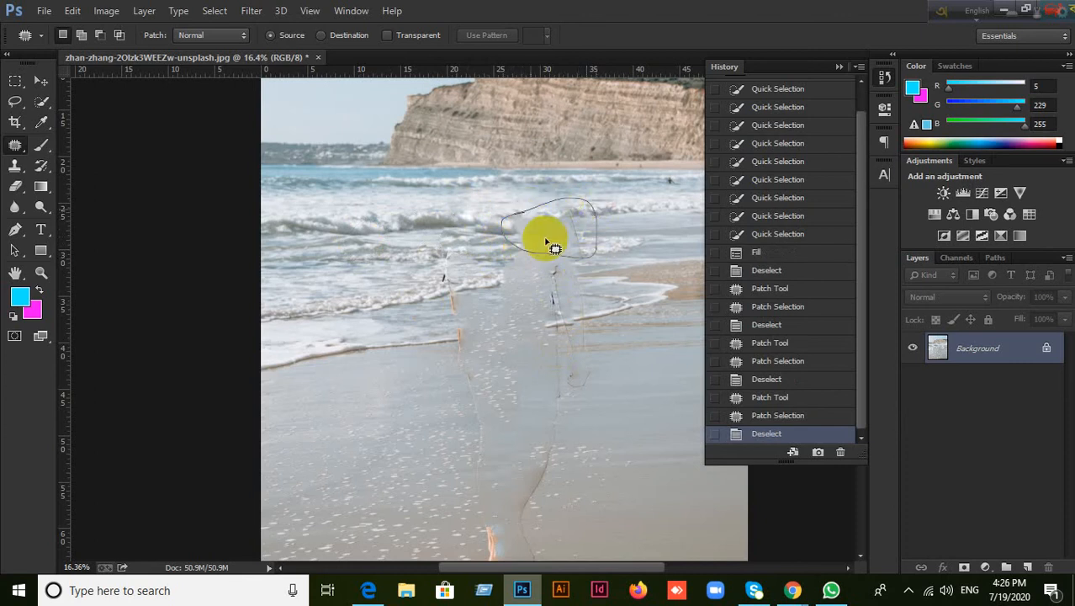
left_click_drag(549, 244, 366, 252)
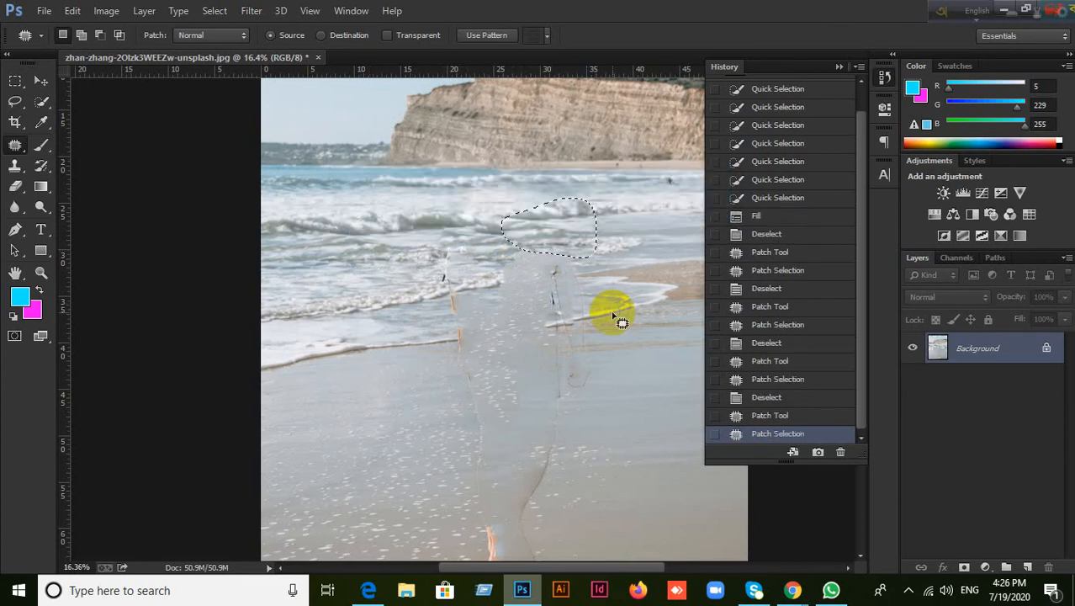
key("ctrl+d")
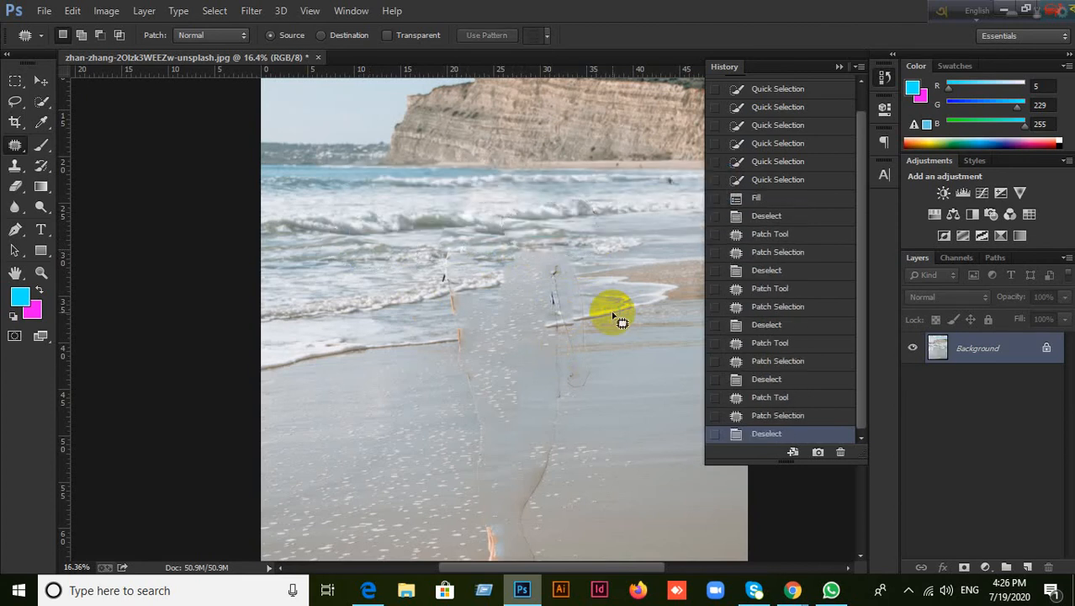
Step: Patch the left seam on the wet sand below the shoreline with sand from its left, and deselect
mouse_move(455, 366)
left_mouse_down()
mouse_move(483, 392)
mouse_move(483, 444)
mouse_move(450, 408)
mouse_move(447, 359)
left_mouse_up()
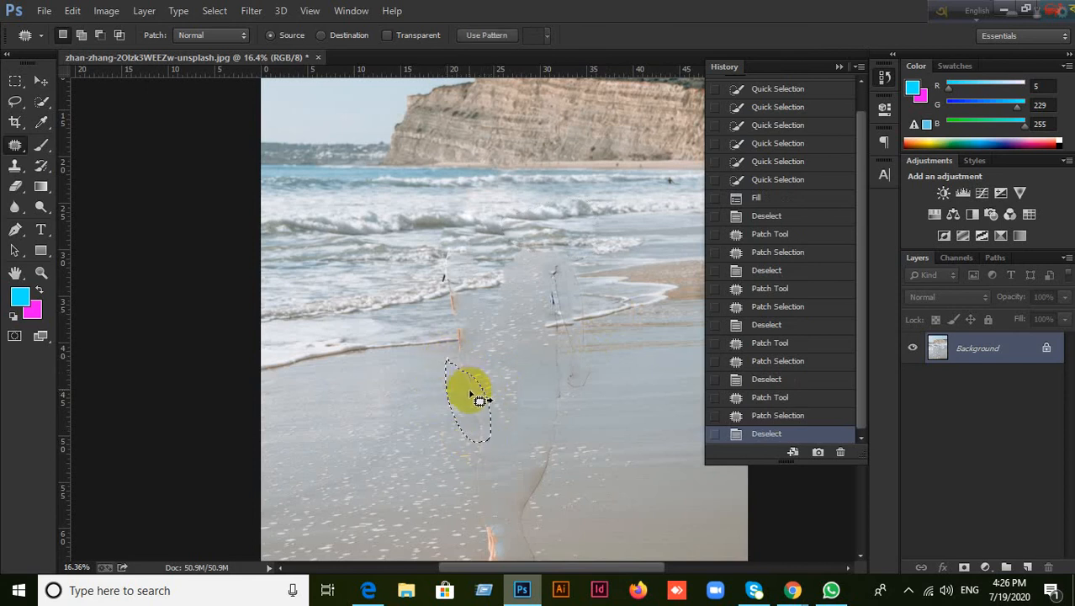
left_click_drag(479, 396, 413, 402)
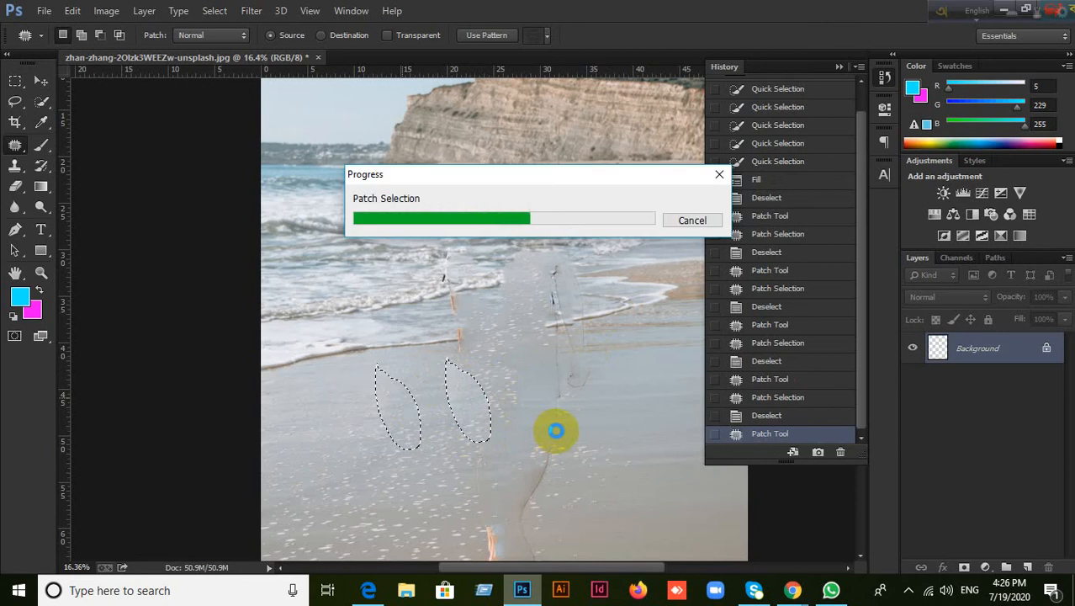
key("ctrl+d")
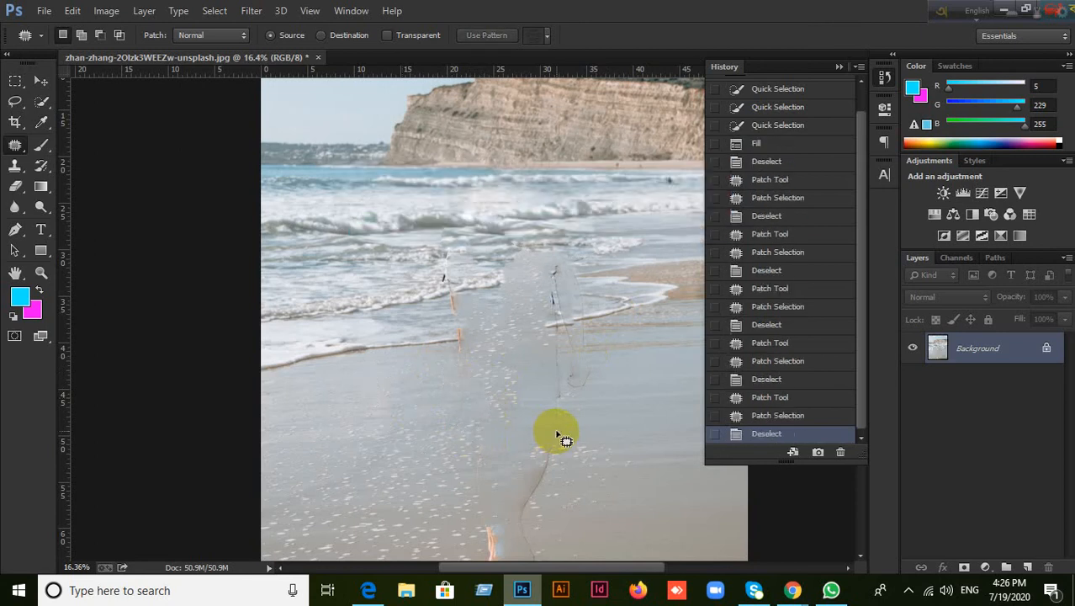
Step: Switch to the Google Meet call in Chrome, look through the participant list, and return to Photoshop
left_click(792, 590)
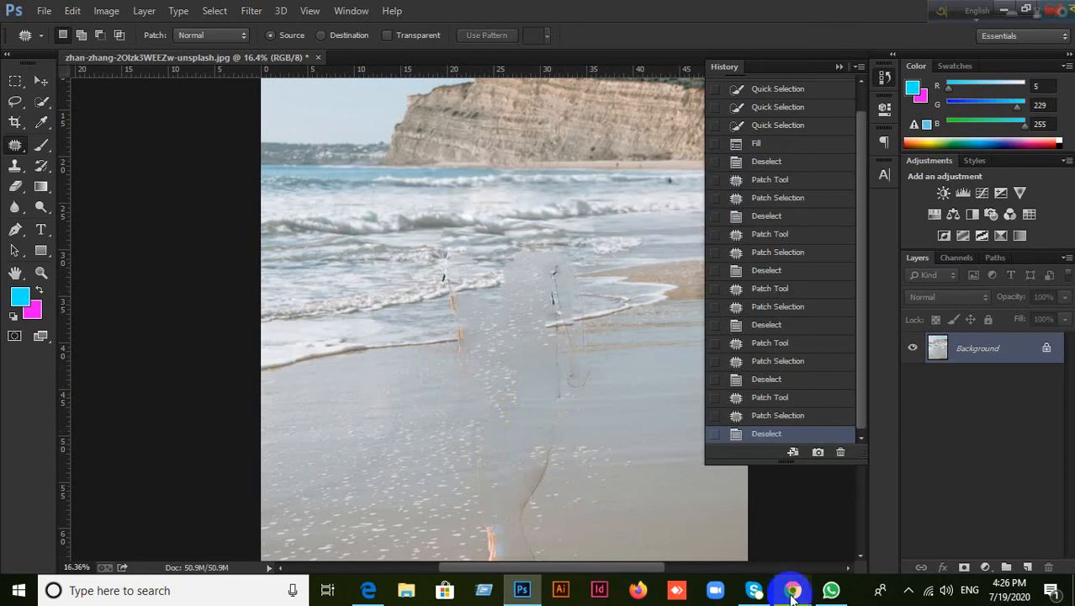
left_click(716, 548)
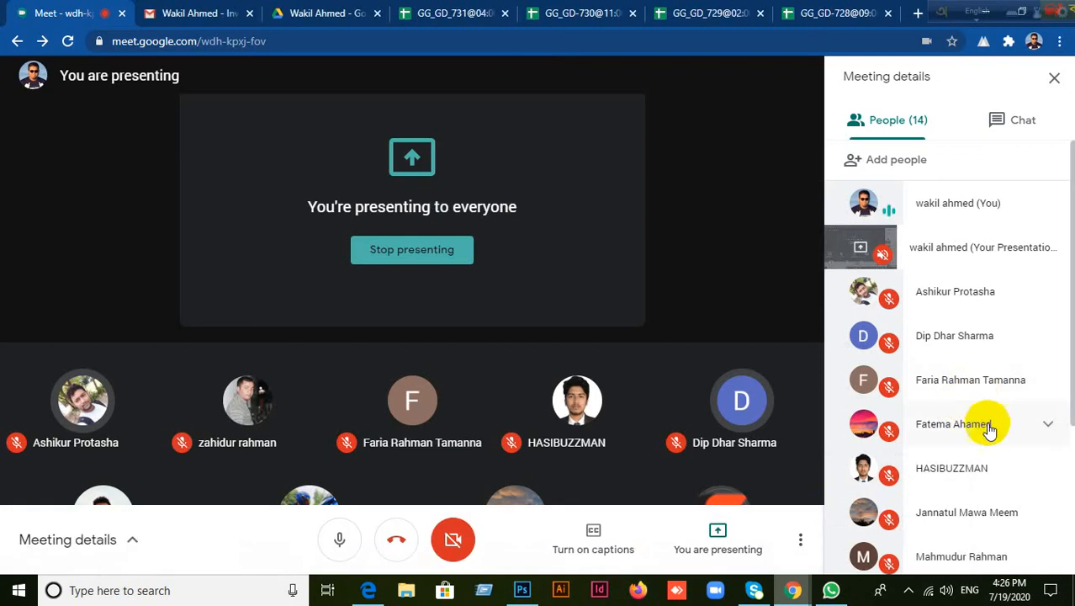
scroll(1005, 542, "down", 2)
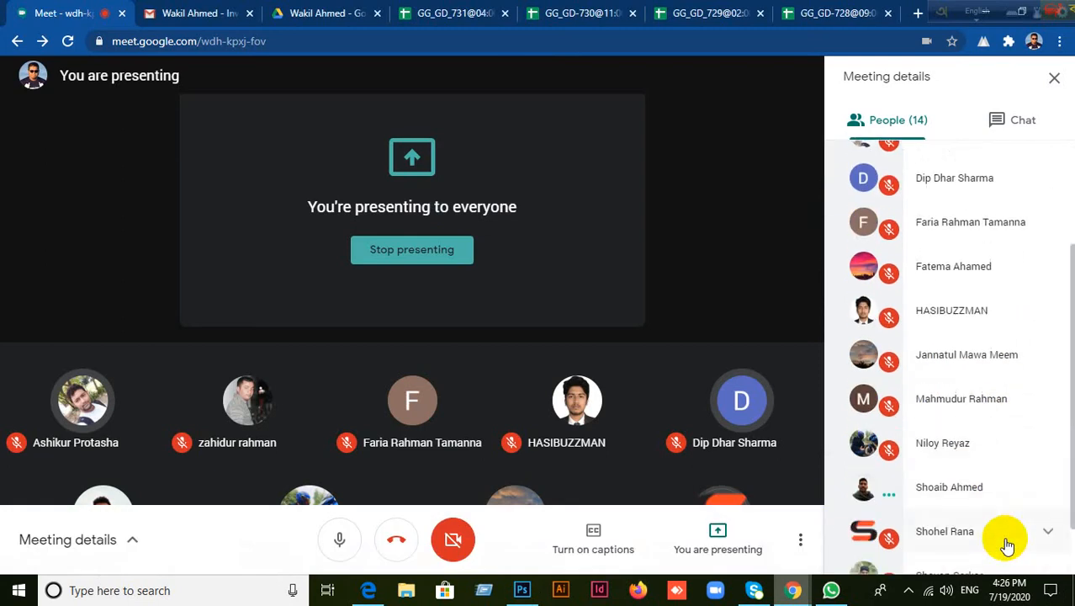
left_click(522, 590)
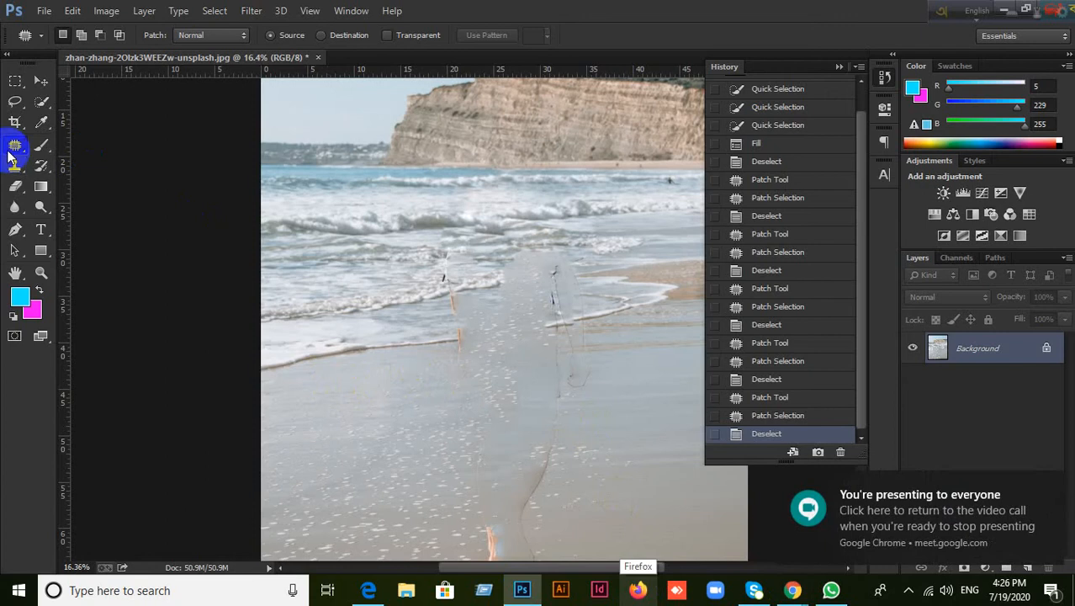
Step: Patch the skin-coloured remnants at the left end of the shoreline gap with the shoreline area to their lower left
mouse_move(12, 149)
left_mouse_down()
mouse_move(65, 156)
mouse_move(80, 173)
left_mouse_up()
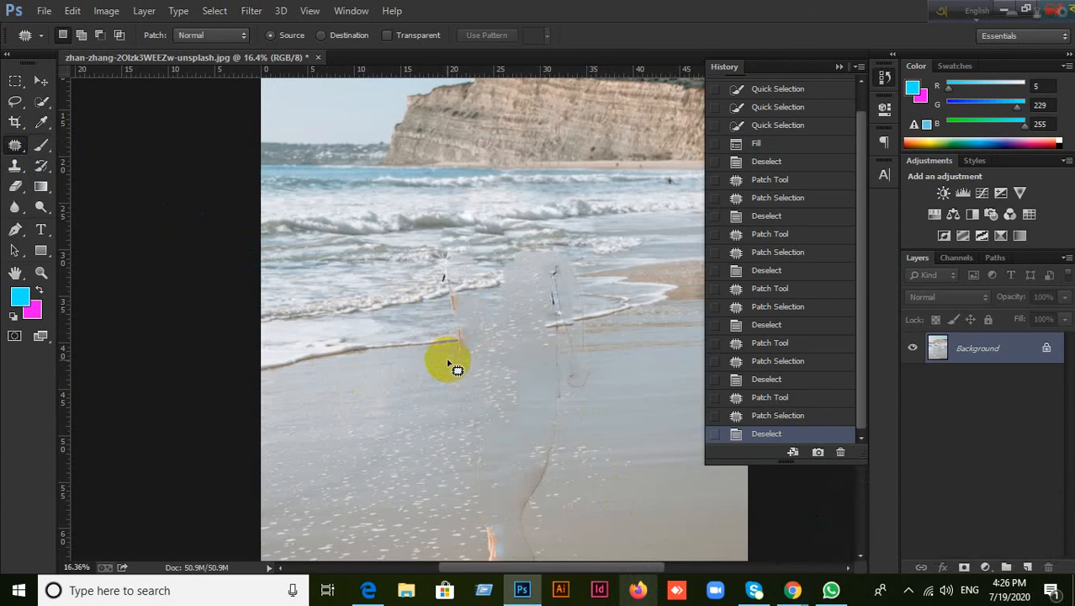
mouse_move(448, 361)
left_mouse_down()
mouse_move(434, 297)
mouse_move(451, 274)
mouse_move(495, 308)
mouse_move(477, 350)
mouse_move(447, 362)
mouse_move(435, 350)
mouse_move(400, 392)
left_mouse_up()
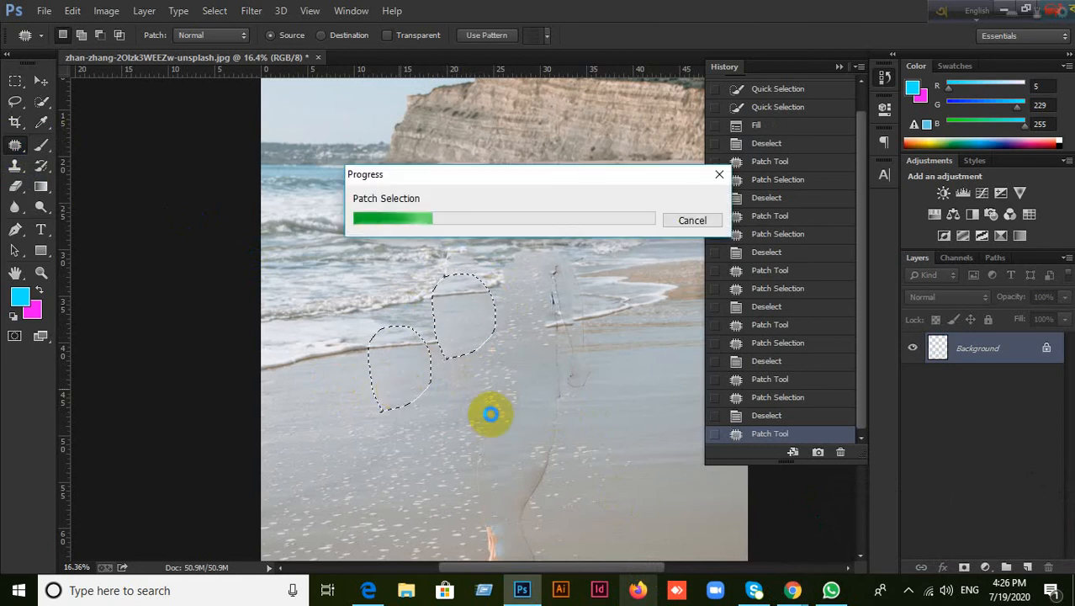
Step: Switch to the Google Meet call in Chrome, admit the waiting participant, and return to Photoshop
mouse_move(793, 590)
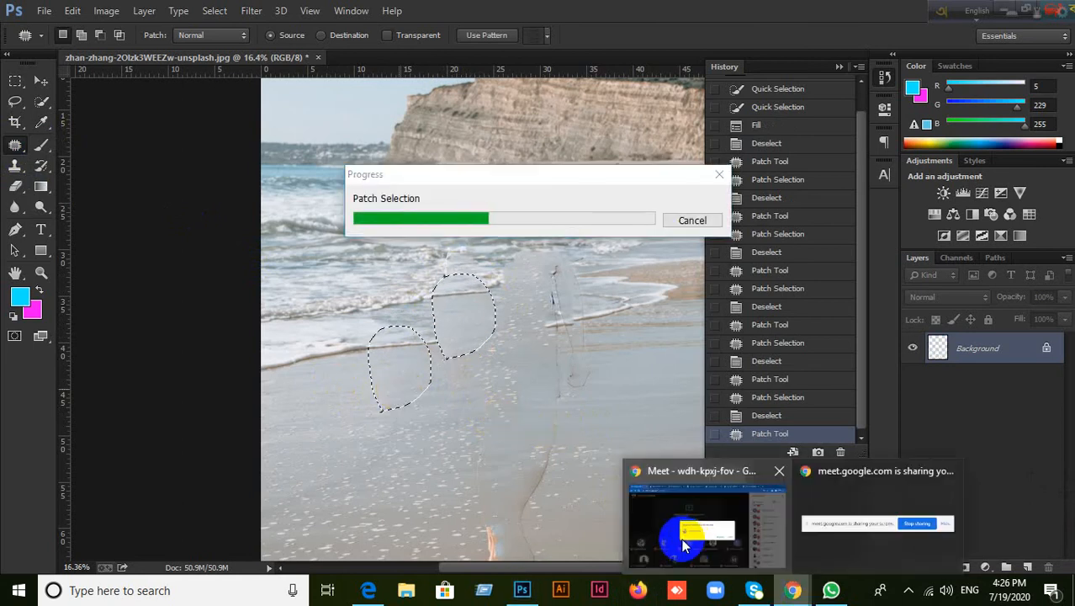
left_click(677, 536)
left_click(696, 360)
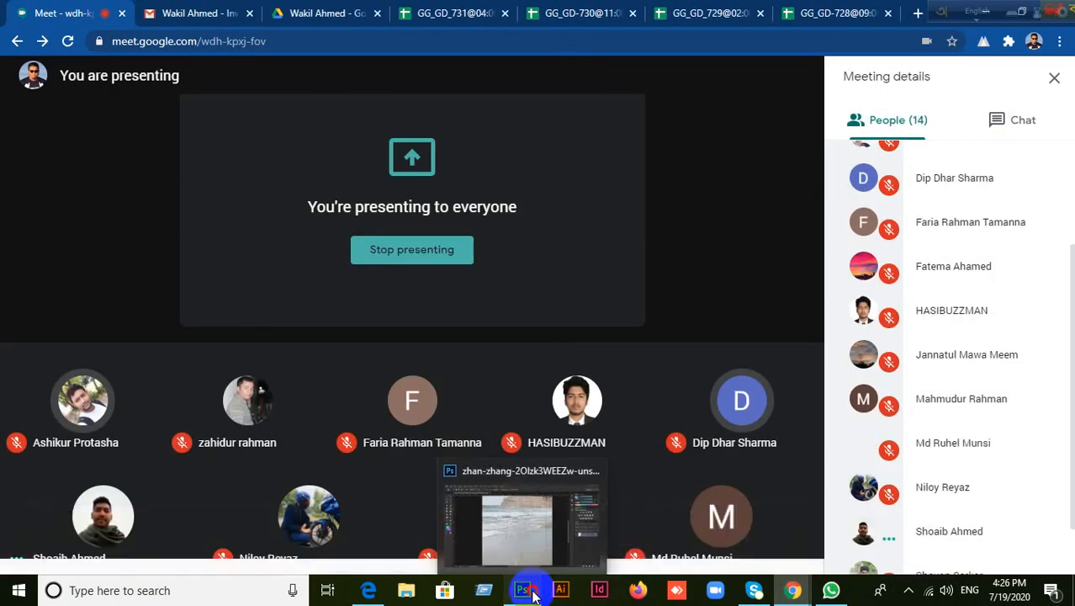
left_click(528, 592)
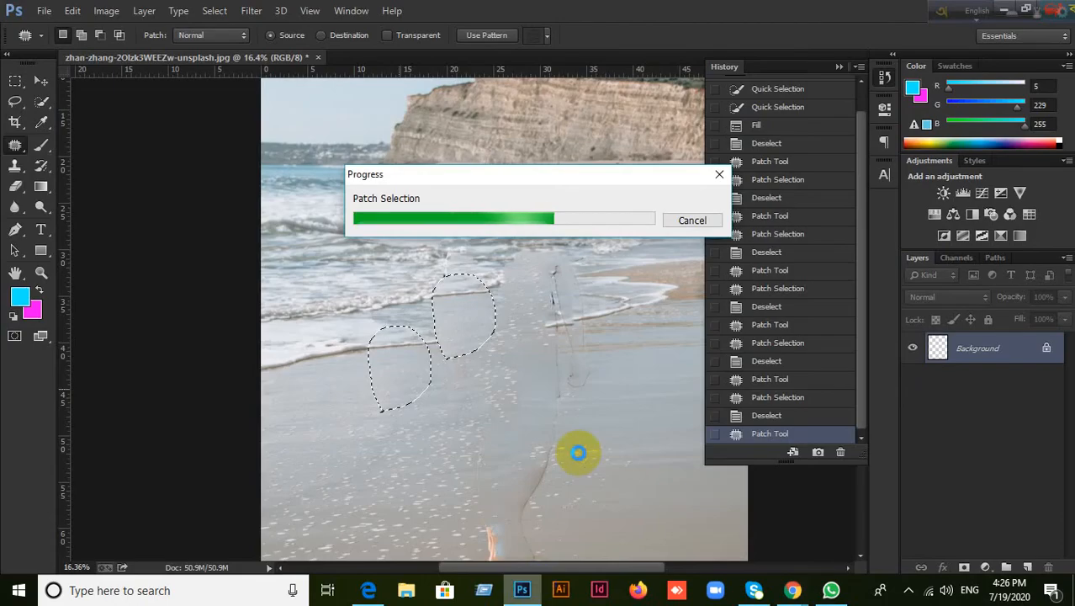
Step: Clear the selection around the patched shoreline area
scroll(823, 372, "up", 3)
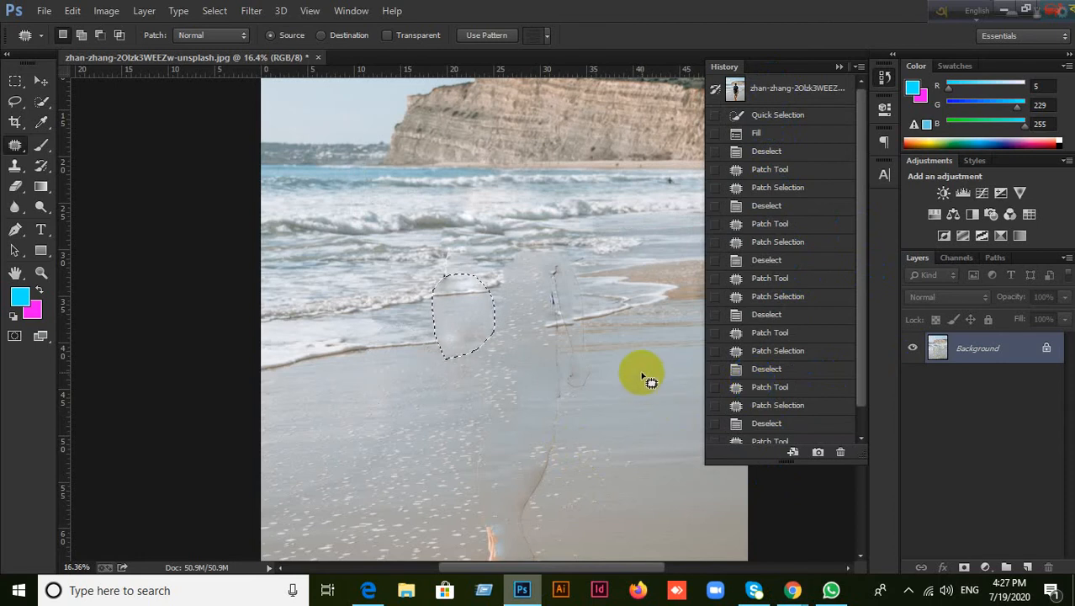
left_click(791, 588)
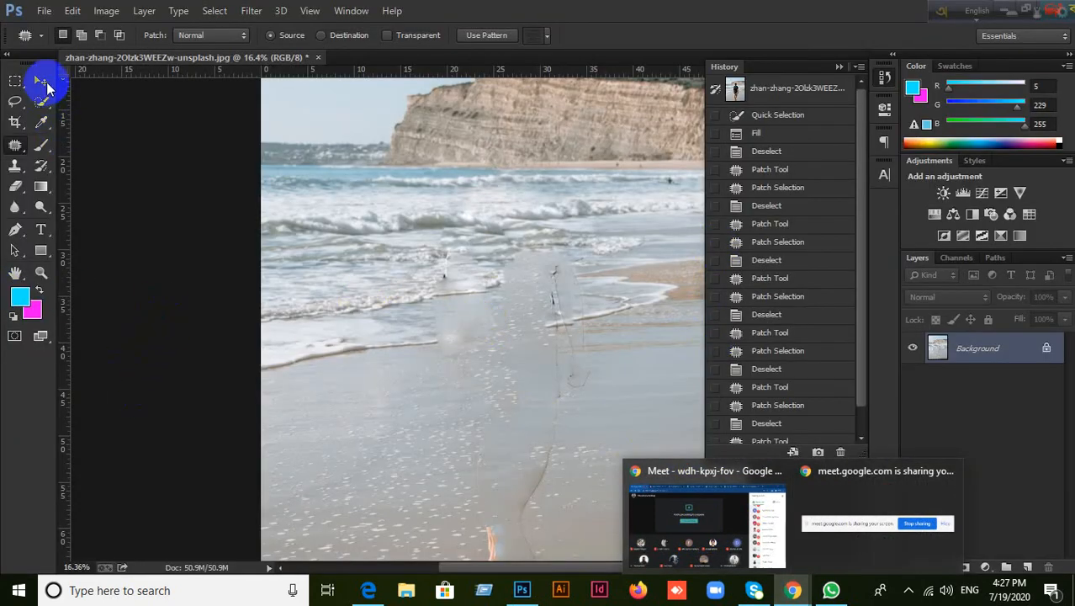
left_click_drag(443, 275, 446, 278)
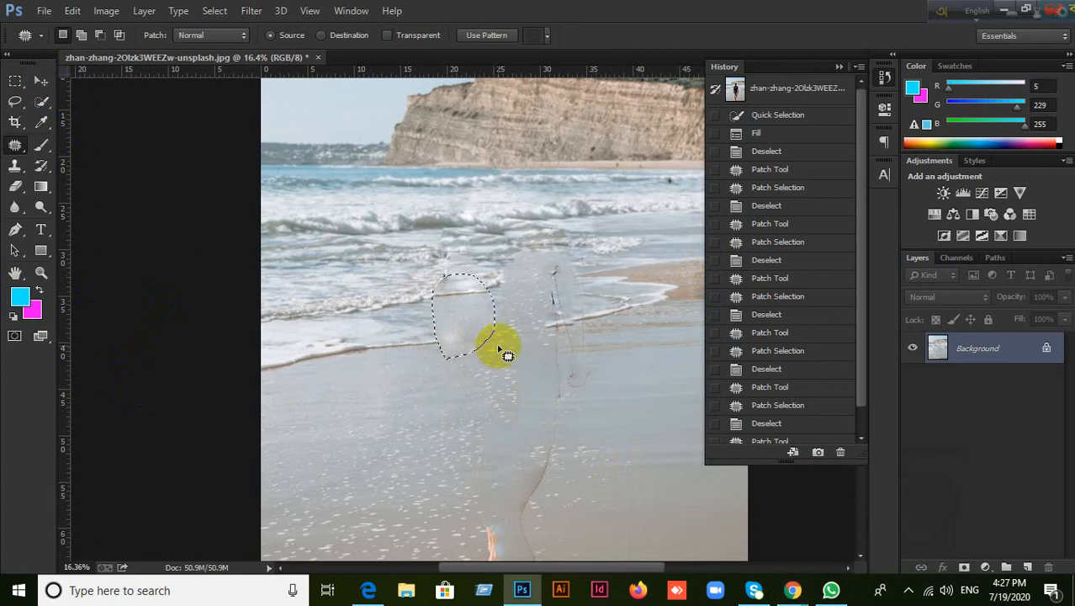
left_click_drag(498, 352, 653, 511)
key("ctrl+d")
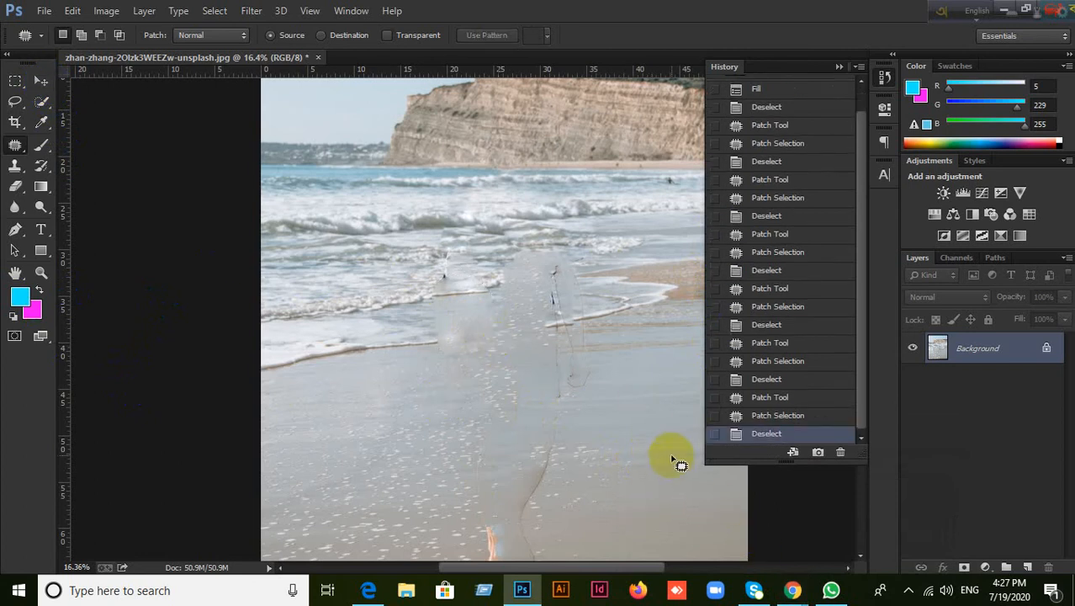
Step: Revert the photo to its original opening snapshot in the history and activate the Move tool
mouse_move(791, 587)
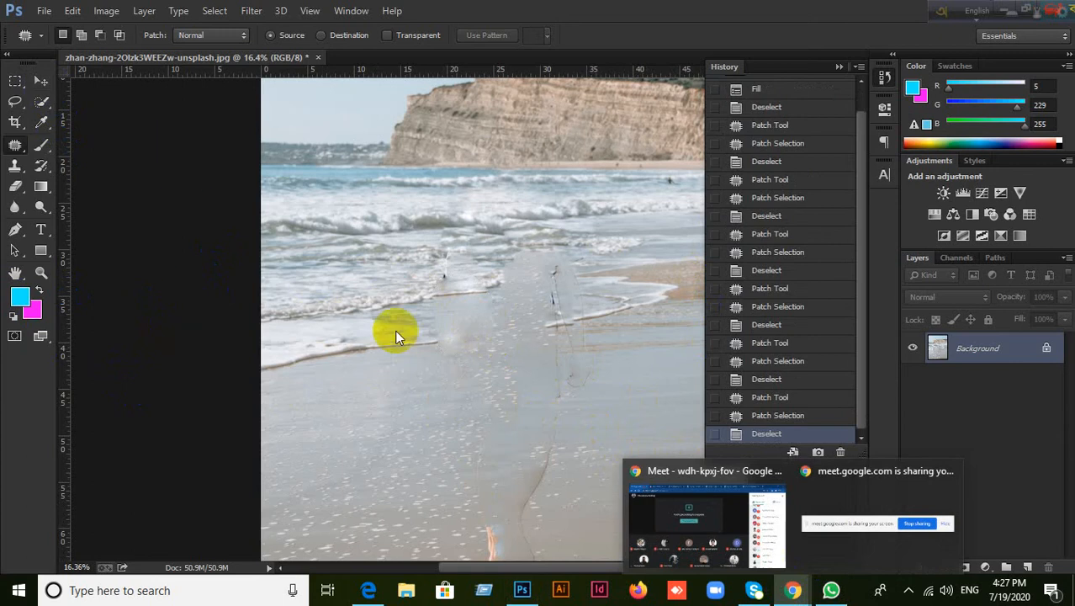
scroll(785, 175, "up", 1)
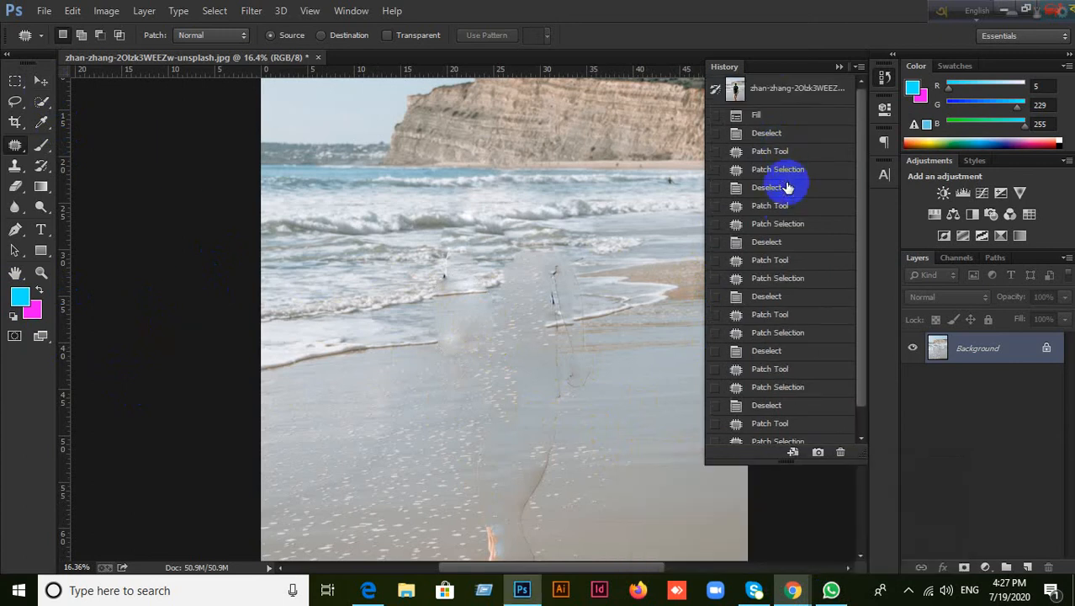
left_click(778, 96)
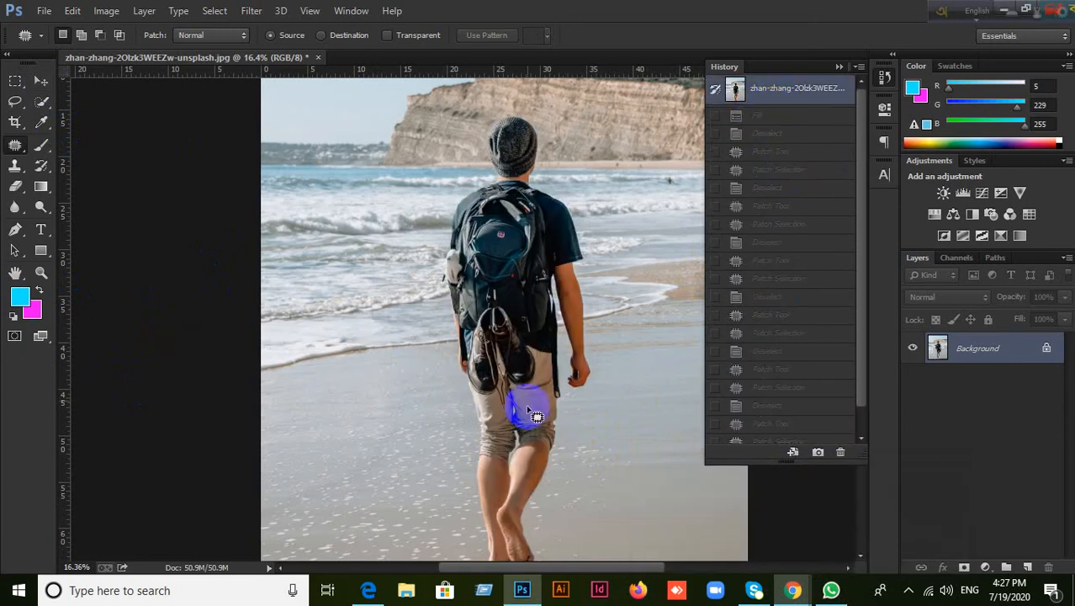
left_click(42, 102)
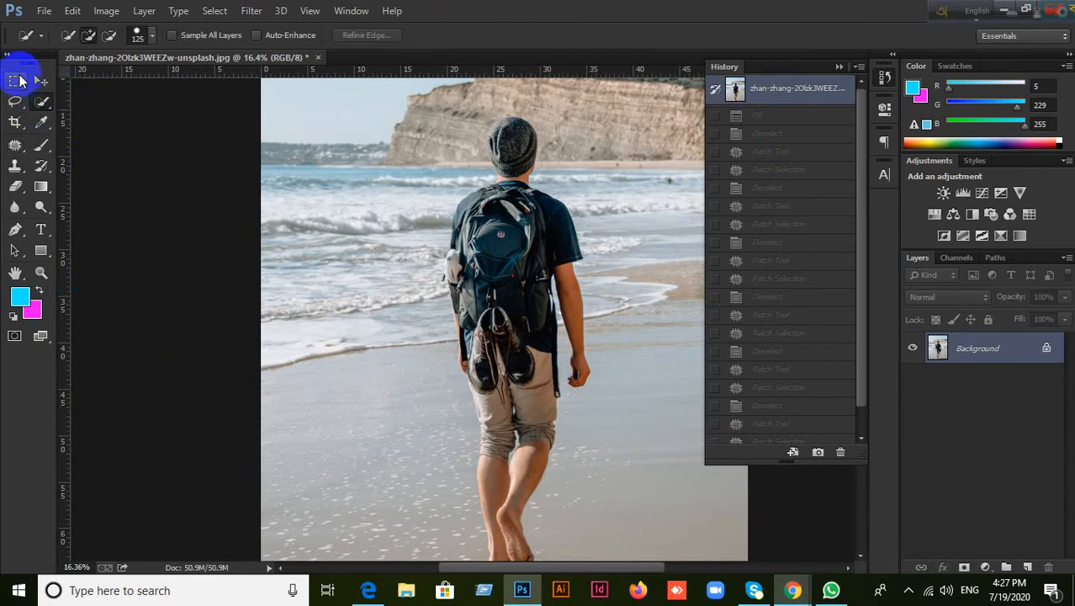
left_click(37, 80)
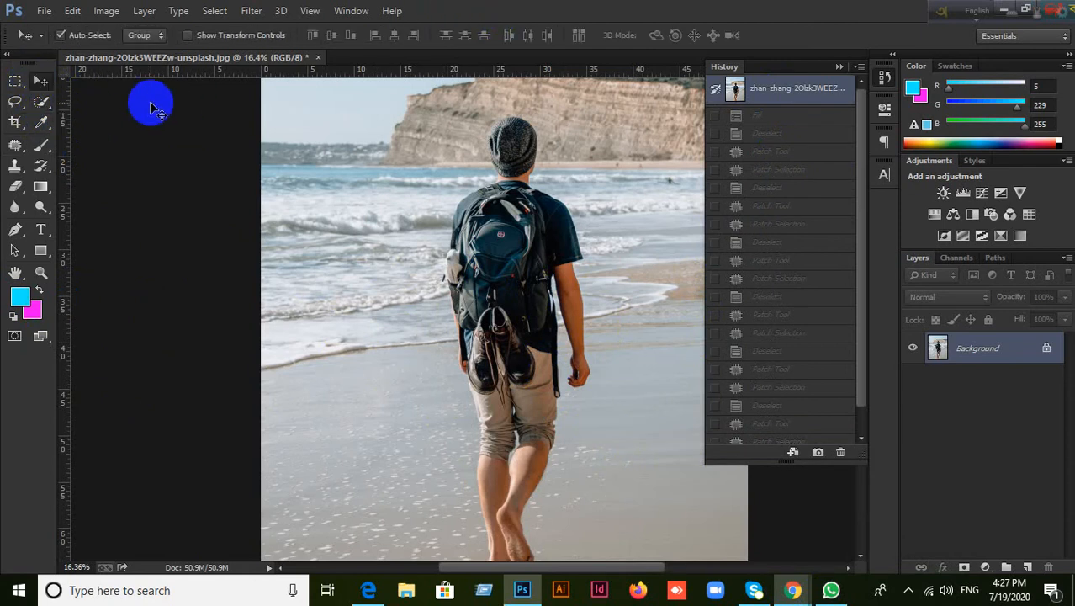
Step: Make two trial Rectangular Marquee selections, on the wet sand and over the waves beside the man, clearing each one
left_click(15, 82)
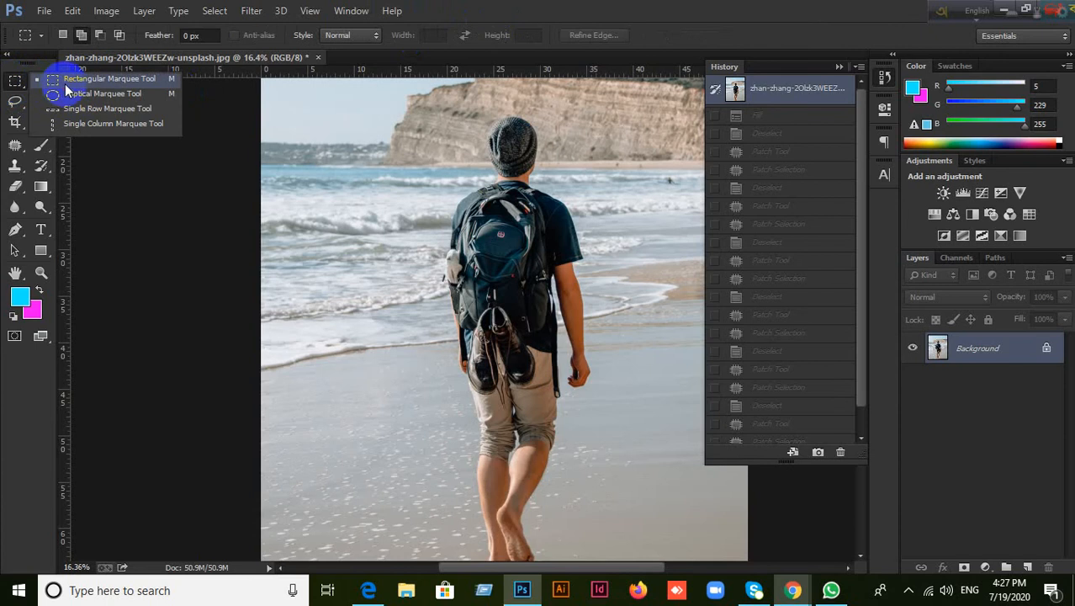
left_click(92, 78)
left_click_drag(286, 359, 422, 458)
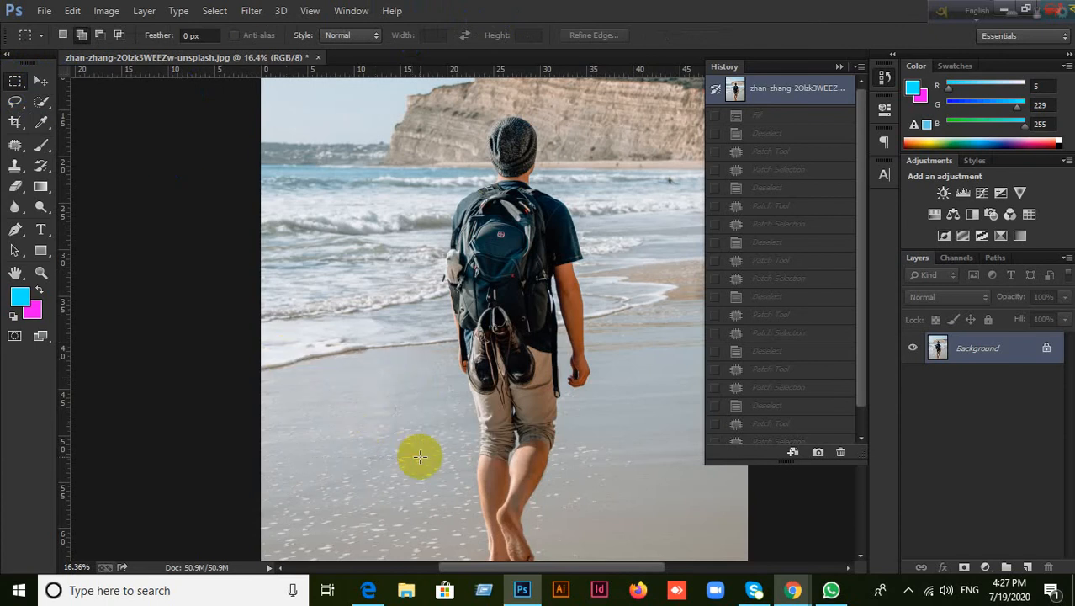
left_click(424, 525)
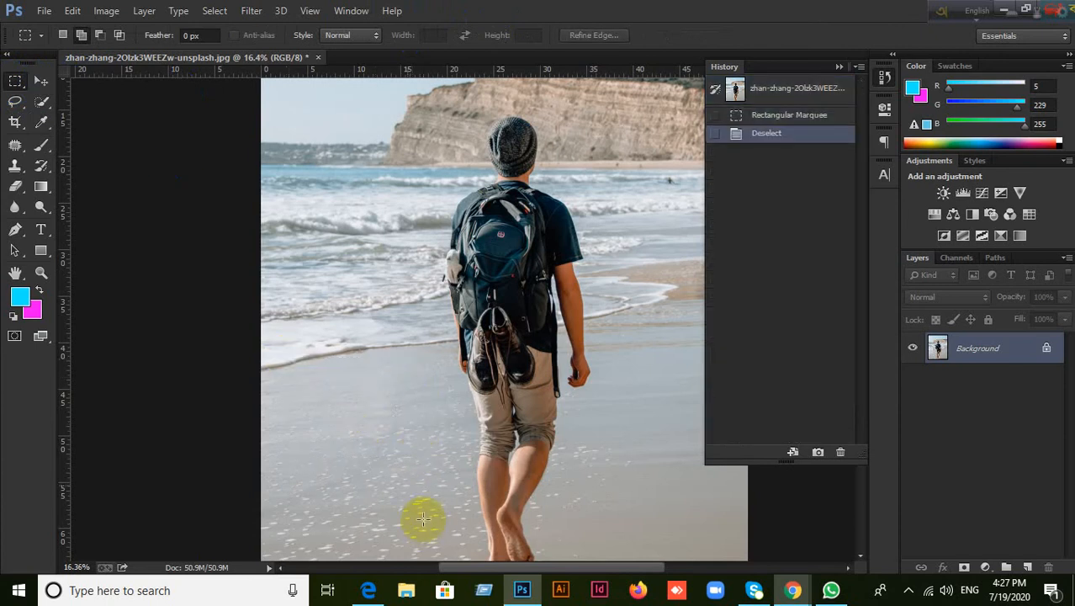
left_click_drag(321, 217, 425, 380)
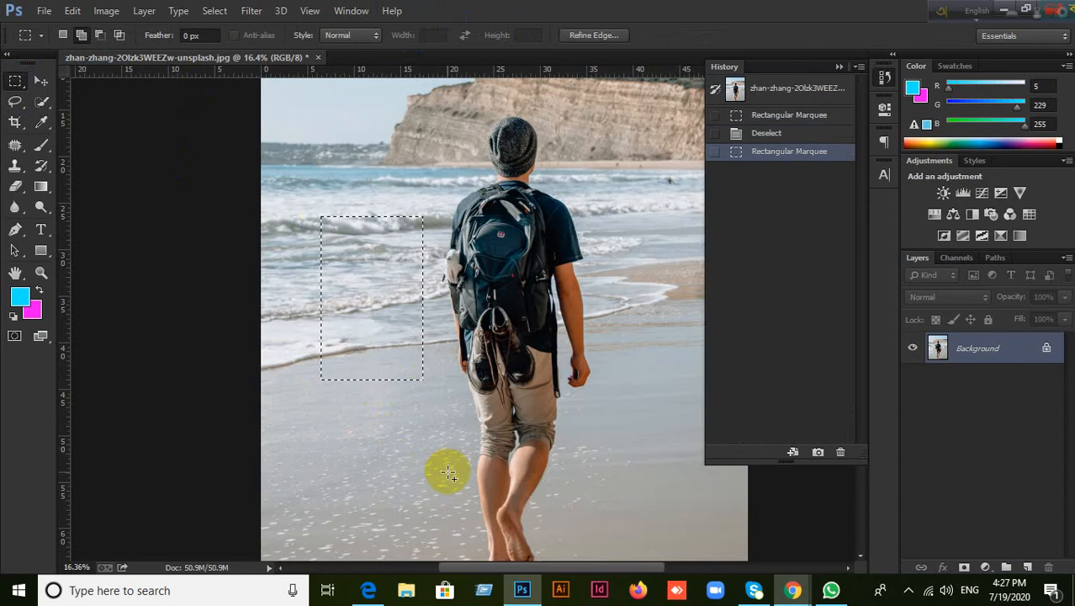
left_click(446, 476)
Step: Make and clear a trial Elliptical Marquee selection at the shoreline, and bring up the Quick Selection tool
left_click(58, 95)
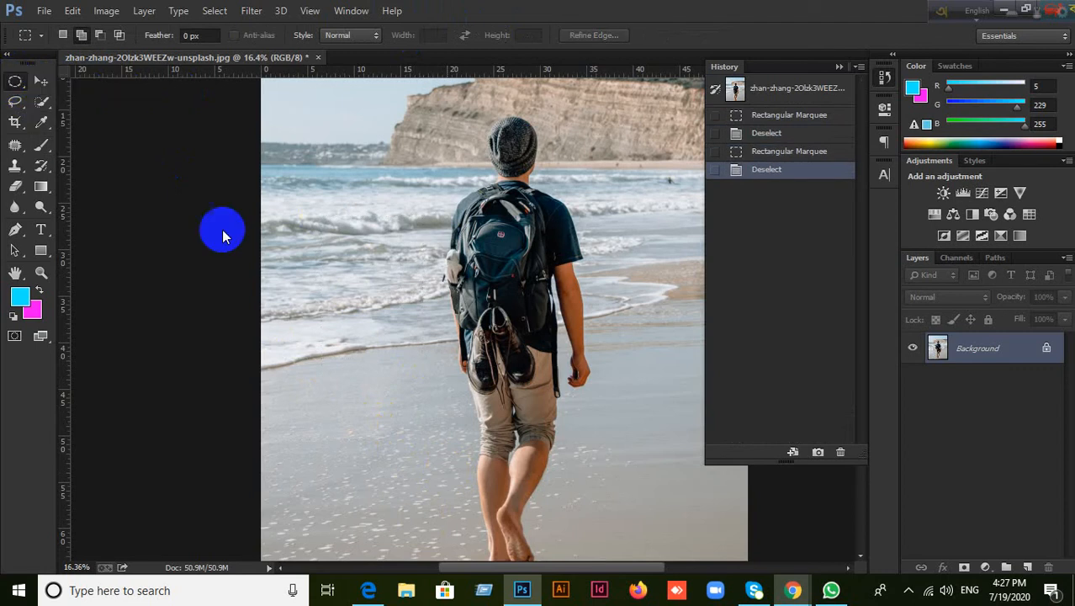
left_click_drag(308, 331, 374, 413)
left_click(393, 469)
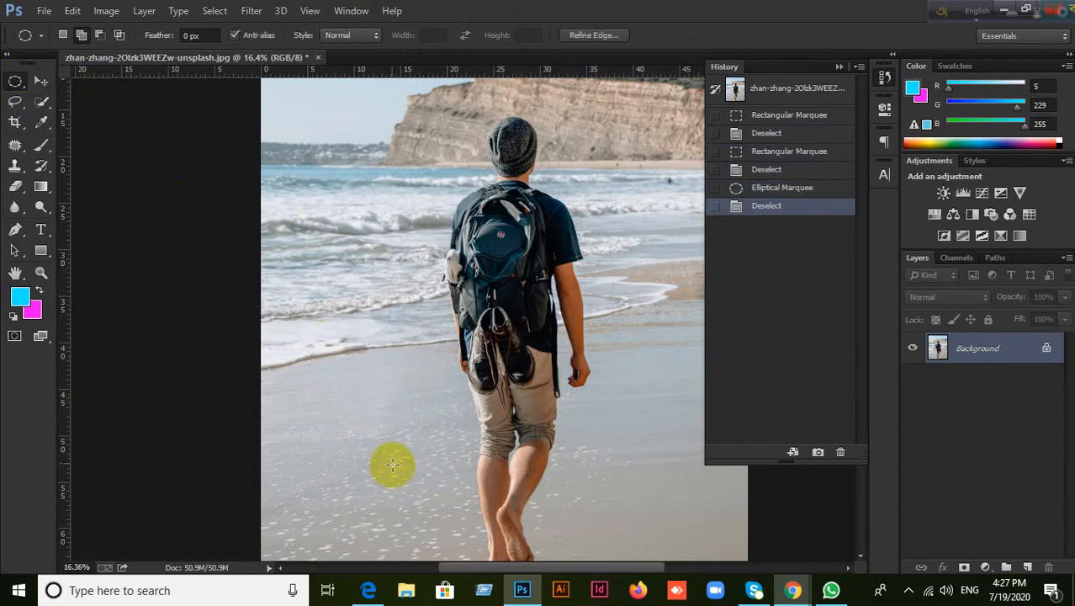
left_click(42, 102)
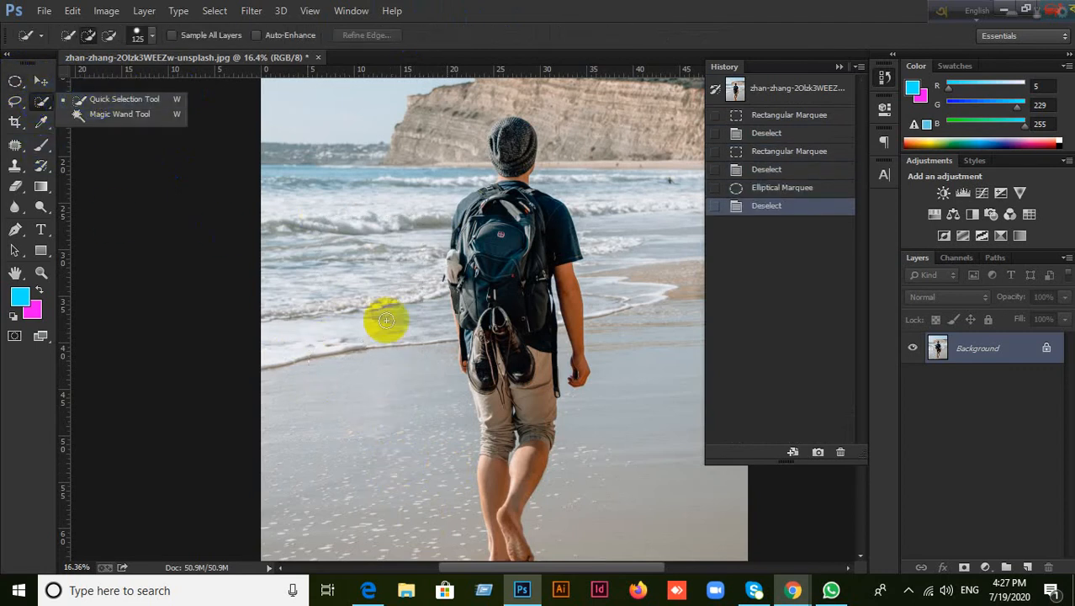
Step: Switch to the Google Meet call in Chrome, look through the participant list, and return to Photoshop
left_click(371, 591)
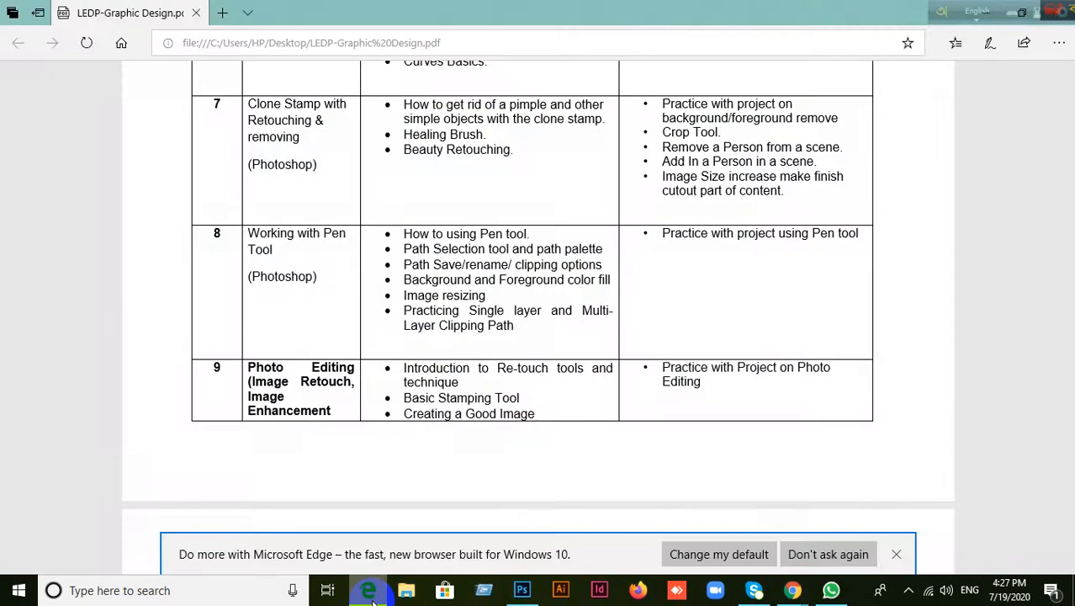
left_click(374, 599)
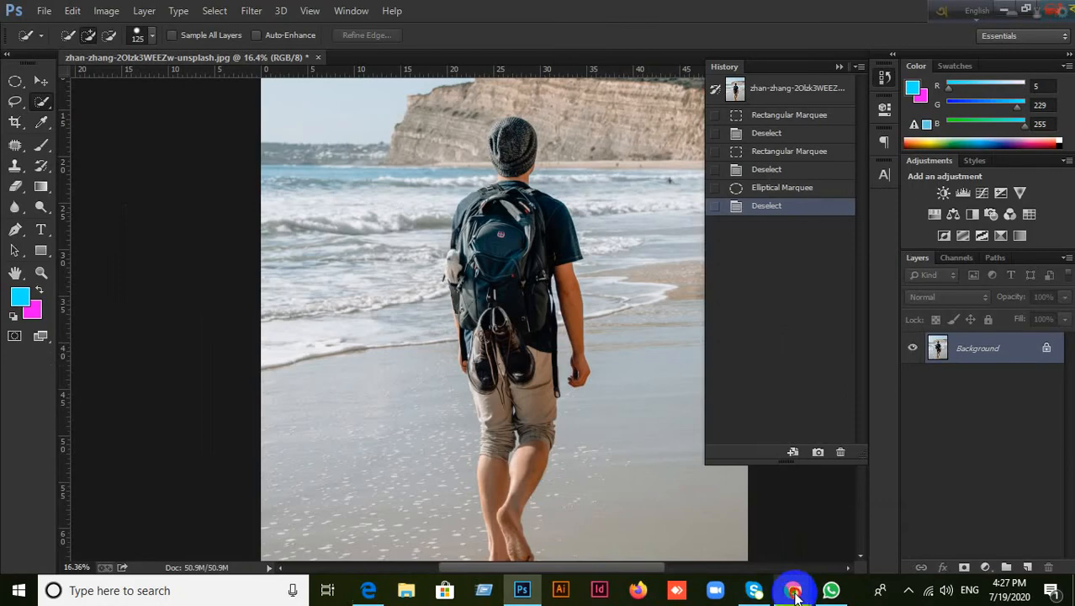
mouse_move(785, 593)
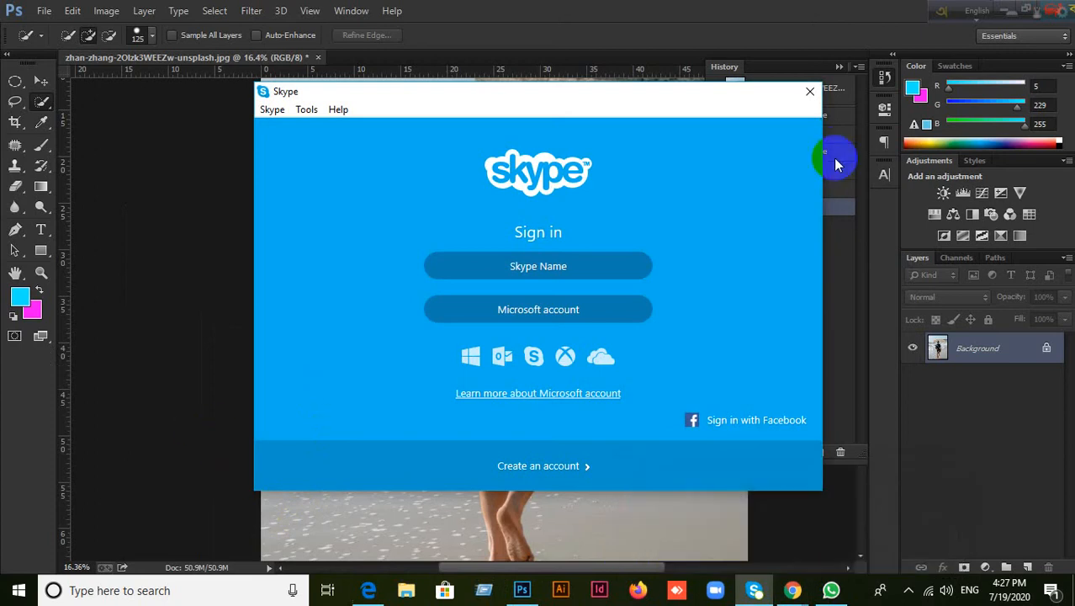
left_click(810, 92)
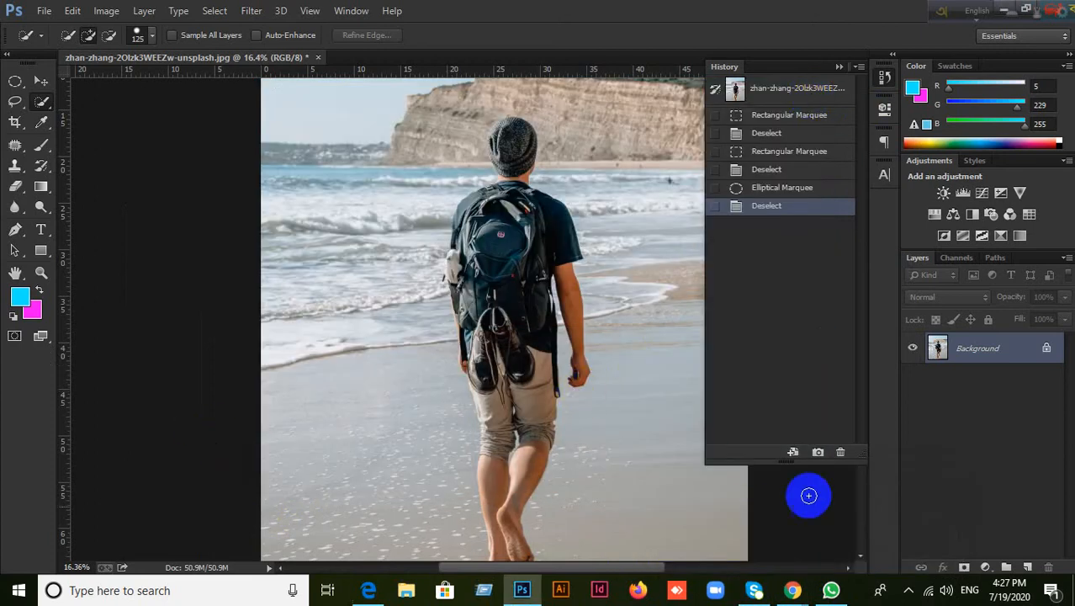
mouse_move(799, 583)
left_click(711, 518)
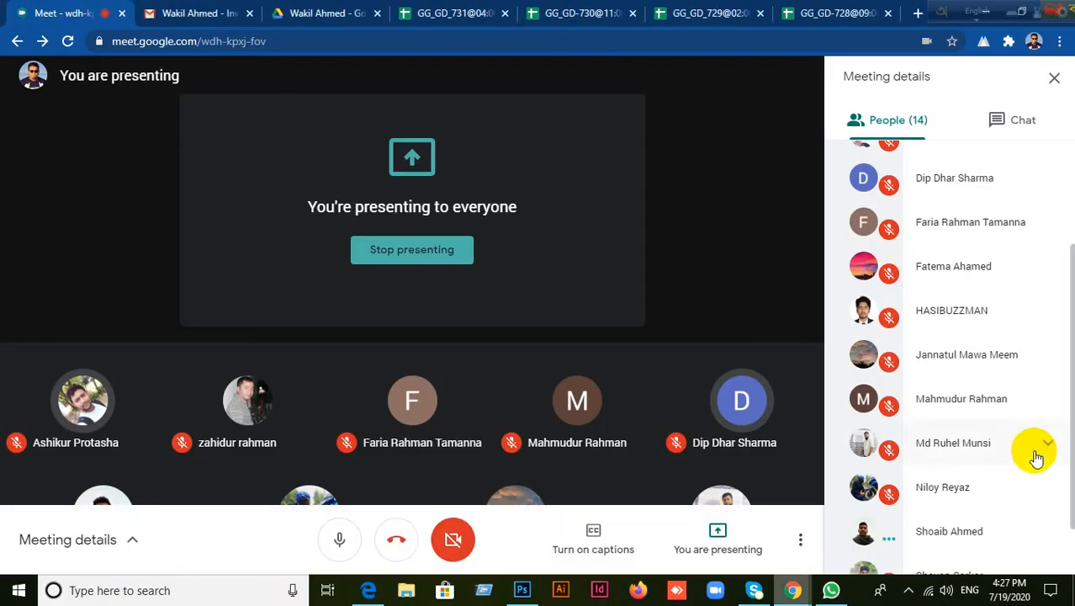
scroll(1006, 503, "down", 1)
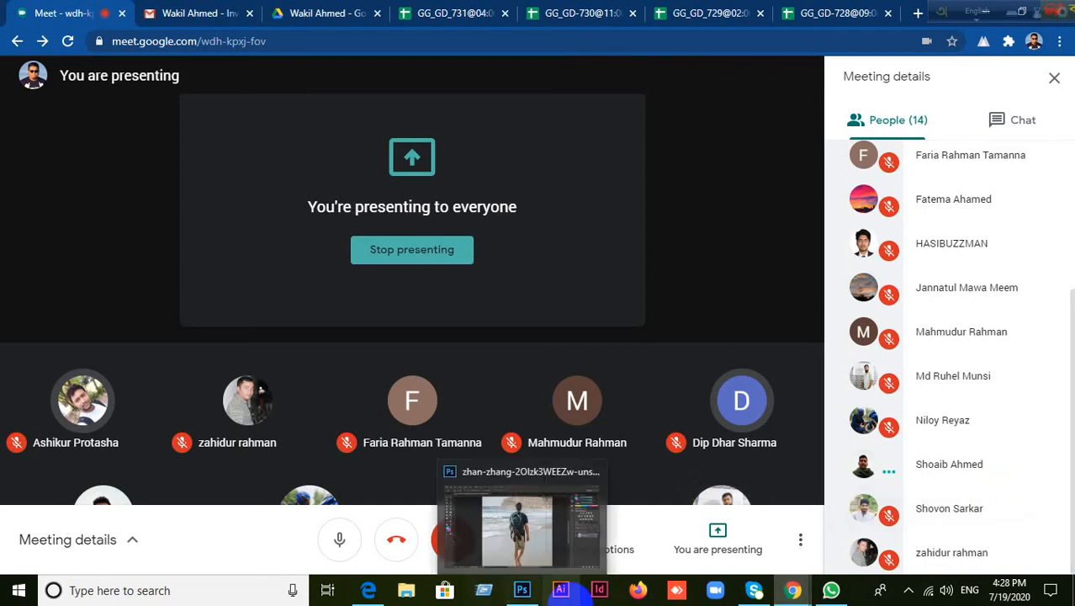
left_click(521, 589)
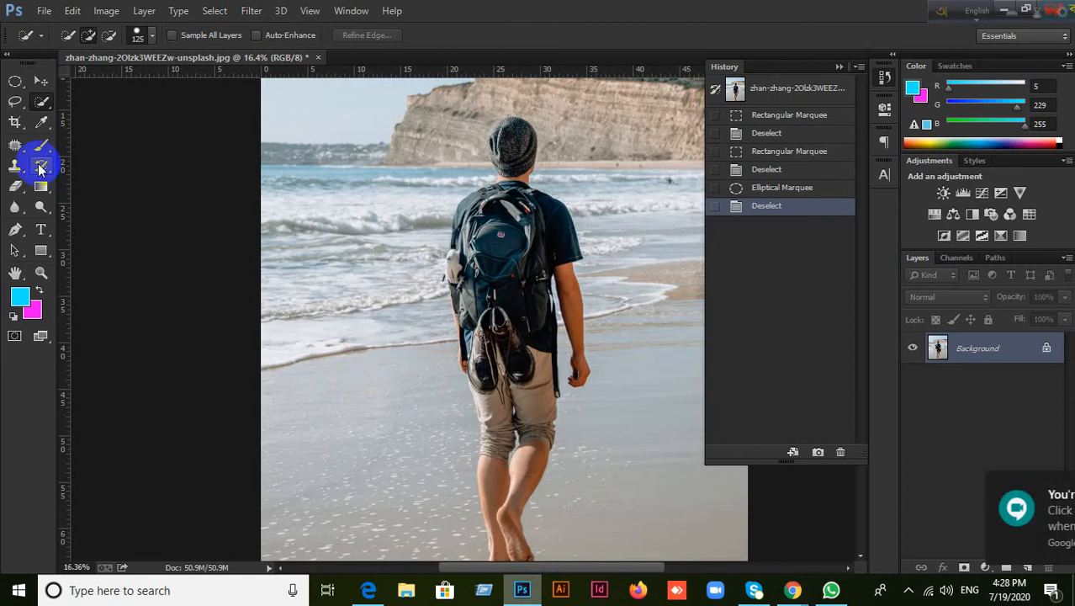
Step: Activate the Quick Selection tool and enlarge its brush to 400
left_click_drag(40, 102, 97, 103)
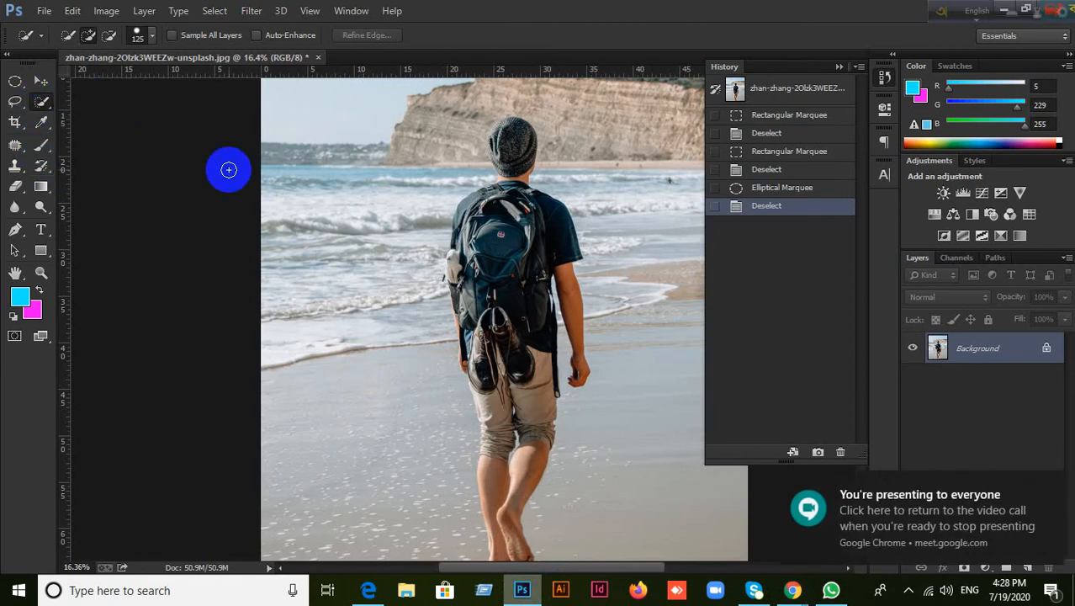
key("bracketright")
key("bracketright")
key("bracketright")
key("bracketright")
key("bracketright")
key("bracketright")
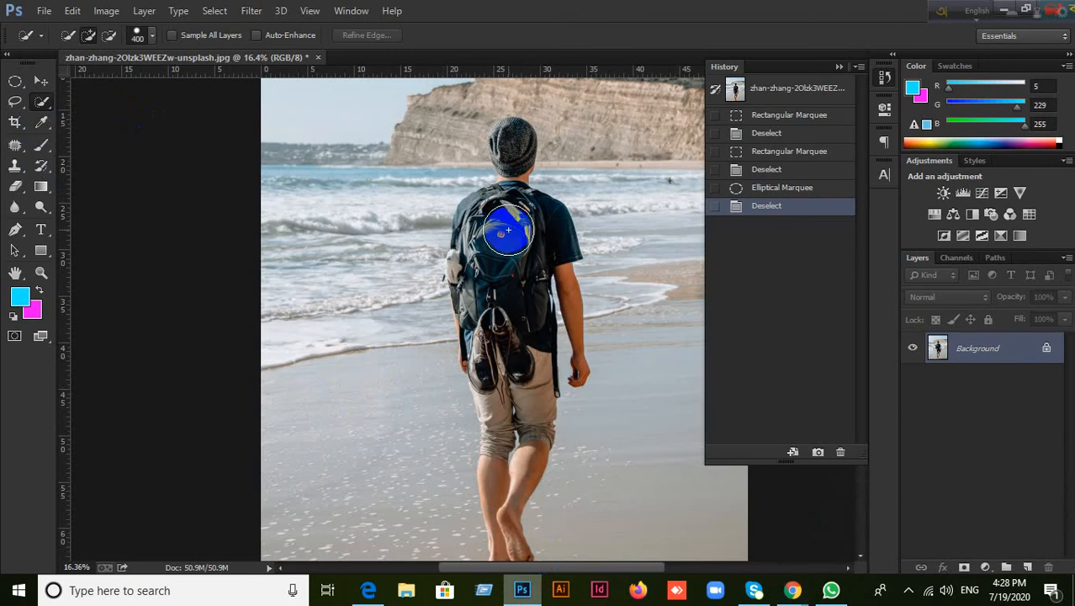
right_click(43, 104)
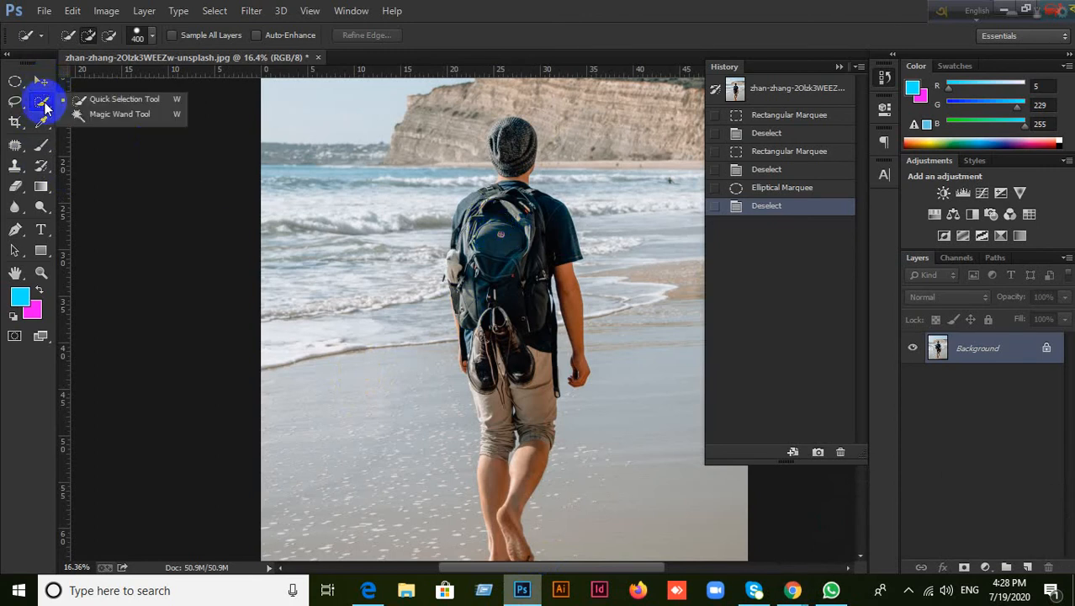
left_click(95, 102)
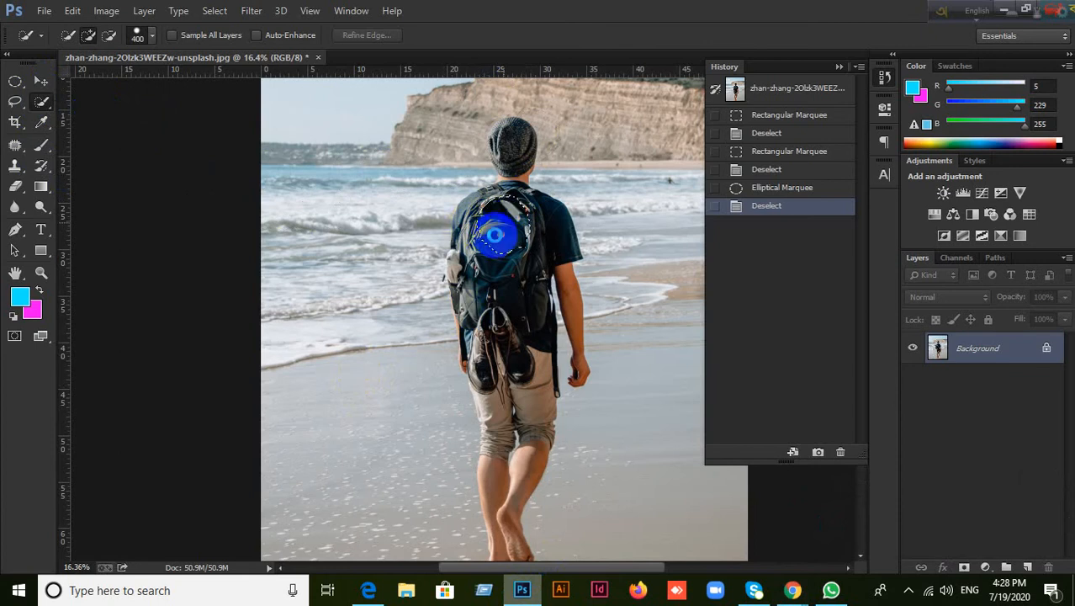
Step: Quick-select the middle of the backpack, the man's shorts and his legs
left_click(494, 232)
mouse_move(518, 268)
left_mouse_down()
mouse_move(525, 360)
mouse_move(542, 357)
mouse_move(520, 439)
mouse_move(522, 403)
left_mouse_up()
mouse_move(517, 402)
left_mouse_down()
mouse_move(500, 448)
mouse_move(504, 471)
mouse_move(528, 463)
mouse_move(523, 436)
left_mouse_up()
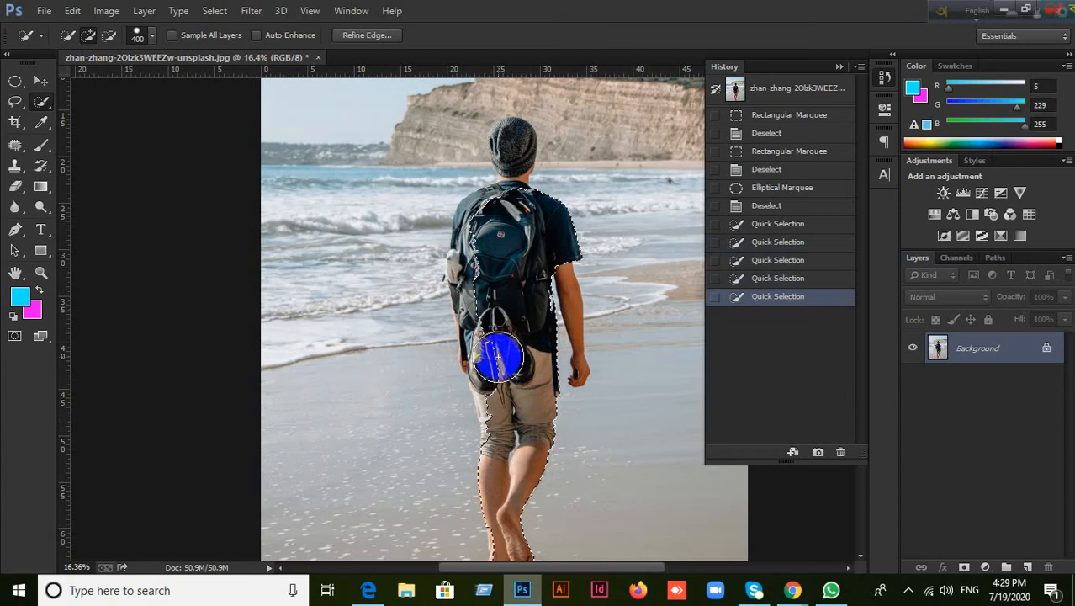
left_click(479, 306)
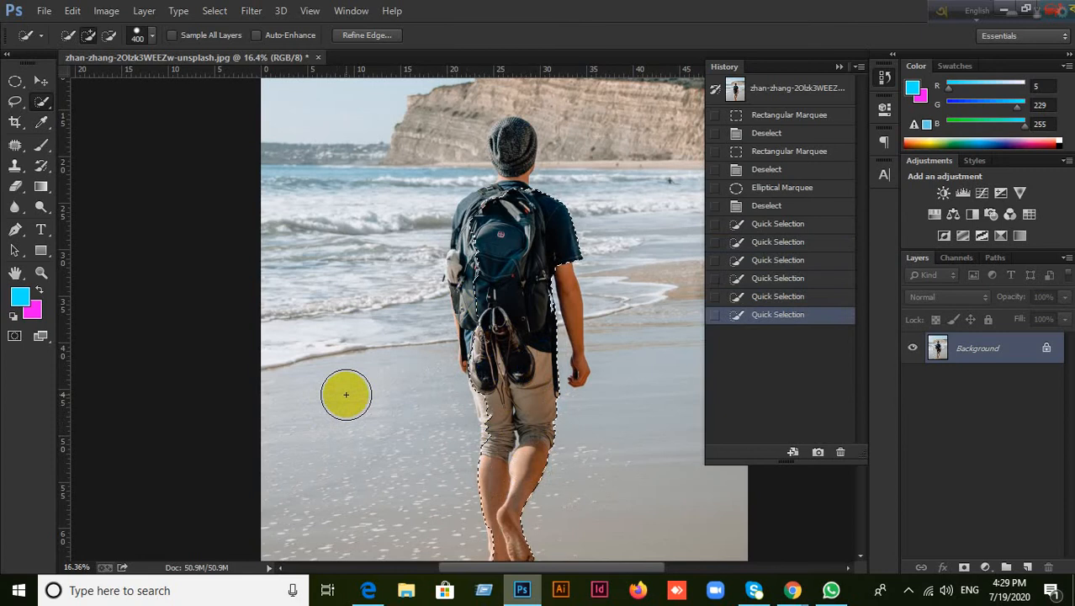
Step: Enlarge the Quick Selection brush to 2400 to demonstrate the size change
key("bracketright")
key("bracketright")
key("bracketright")
key("bracketright")
key("bracketright")
key("bracketright")
key("bracketright")
key("bracketright")
key("bracketright")
key("bracketright")
key("bracketright")
key("bracketright")
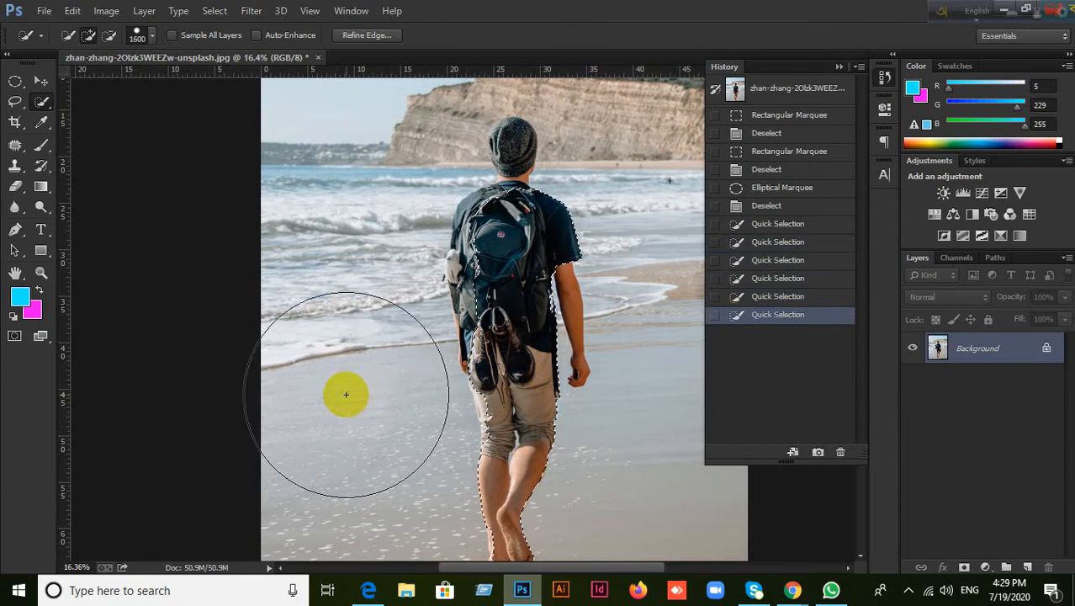
key("bracketright")
key("bracketright")
key("bracketright")
key("bracketright")
key("bracketright")
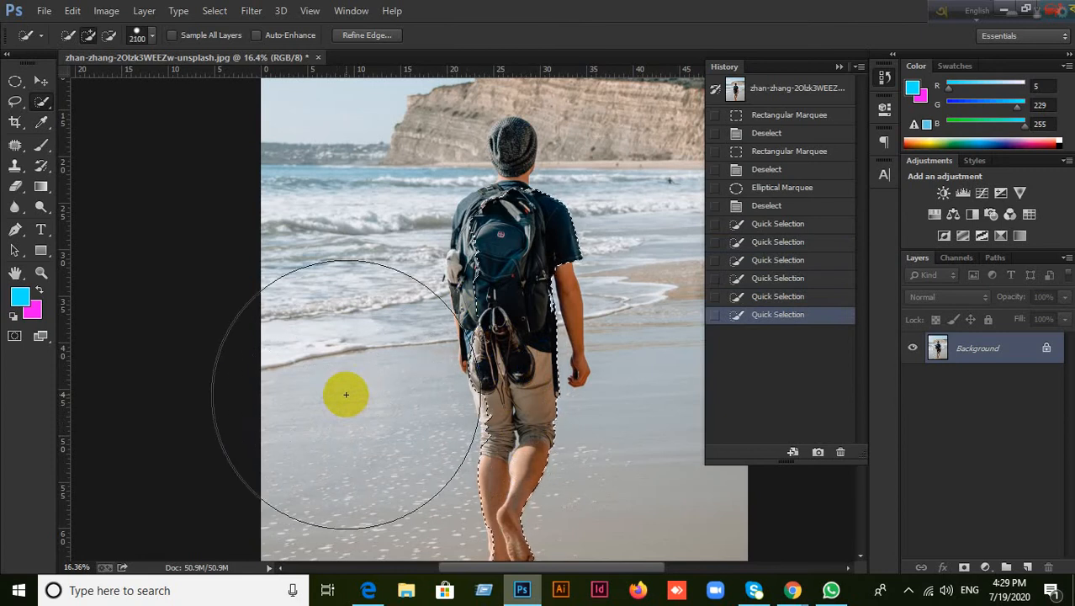
key("bracketright")
key("bracketright")
key("bracketright")
key("bracketright")
key("bracketright")
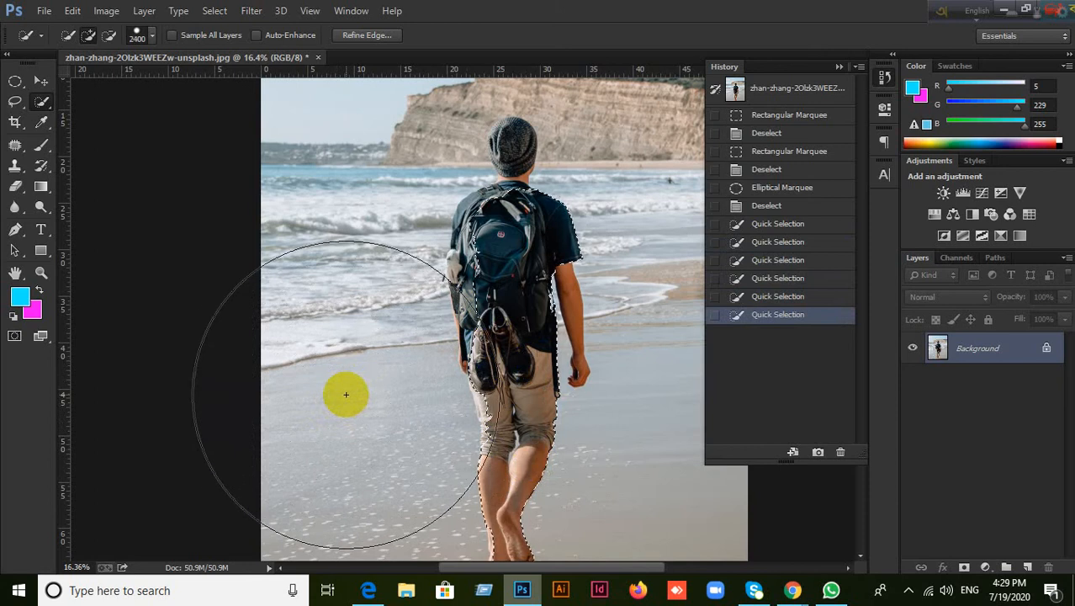
Step: Reduce the Quick Selection brush to 1000, stepping the size down and up along the way
key("bracketleft")
key("bracketleft")
key("bracketleft")
key("bracketleft")
key("bracketleft")
key("bracketleft")
key("bracketleft")
key("bracketleft")
key("bracketleft")
key("bracketleft")
key("bracketleft")
key("bracketleft")
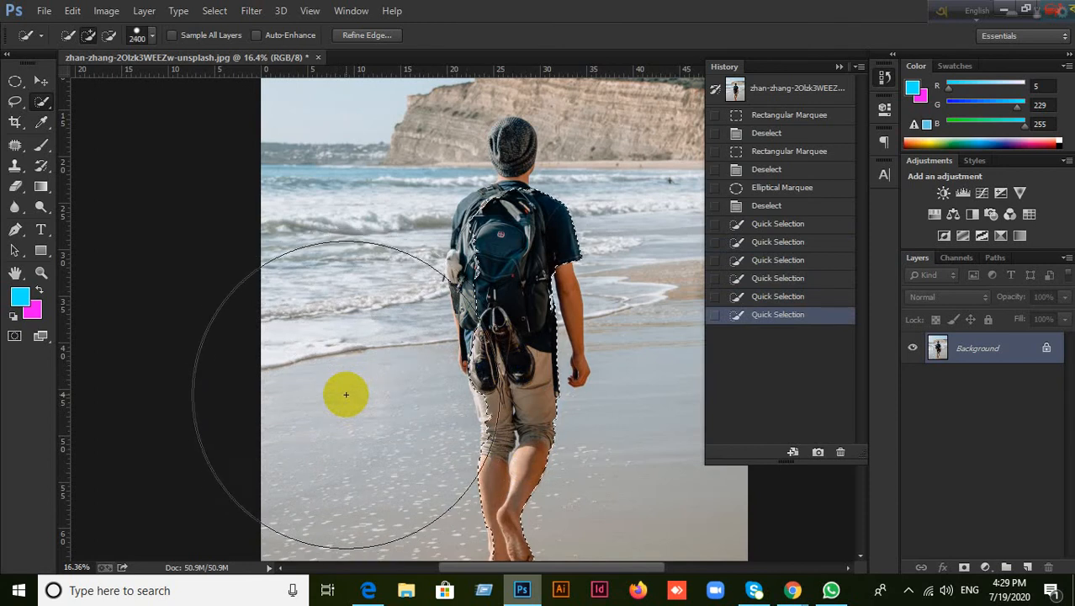
key("bracketleft")
key("bracketleft")
key("bracketleft")
key("bracketleft")
key("bracketleft")
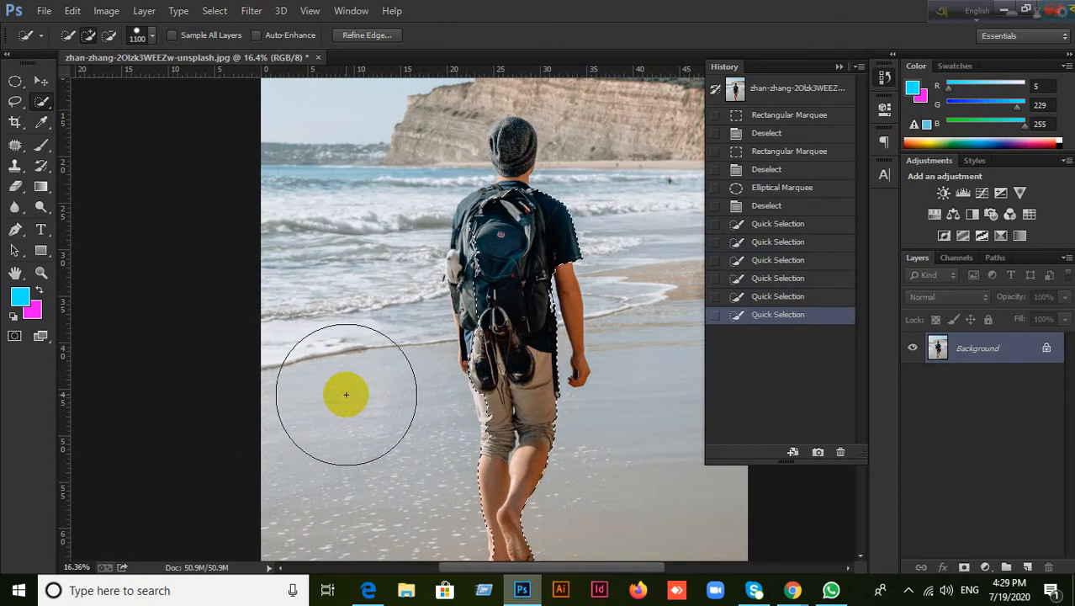
key("bracketright")
key("bracketright")
key("bracketright")
key("bracketleft")
key("bracketleft")
key("bracketleft")
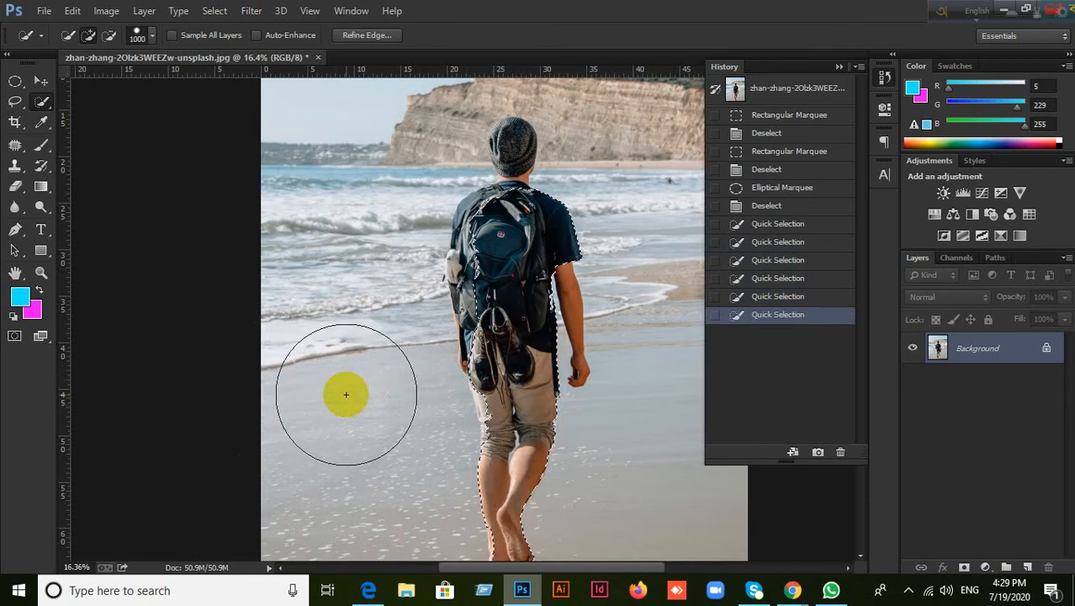
Step: Add the rest of the backpack and the left side of the man's shirt to the selection, starting with a 600 brush
left_click_drag(487, 328, 491, 325)
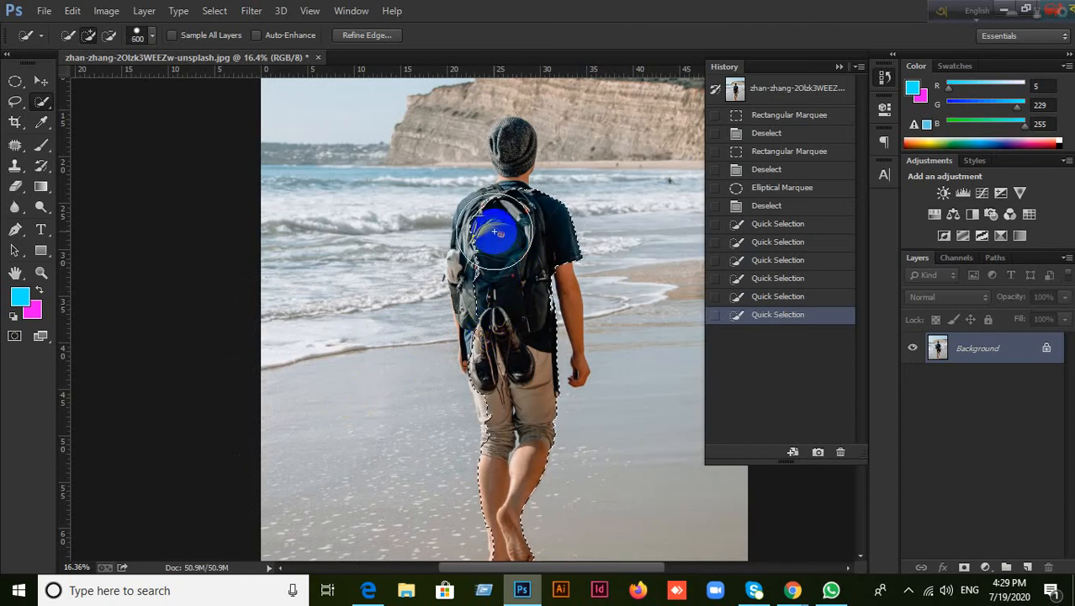
left_click_drag(496, 245, 502, 258)
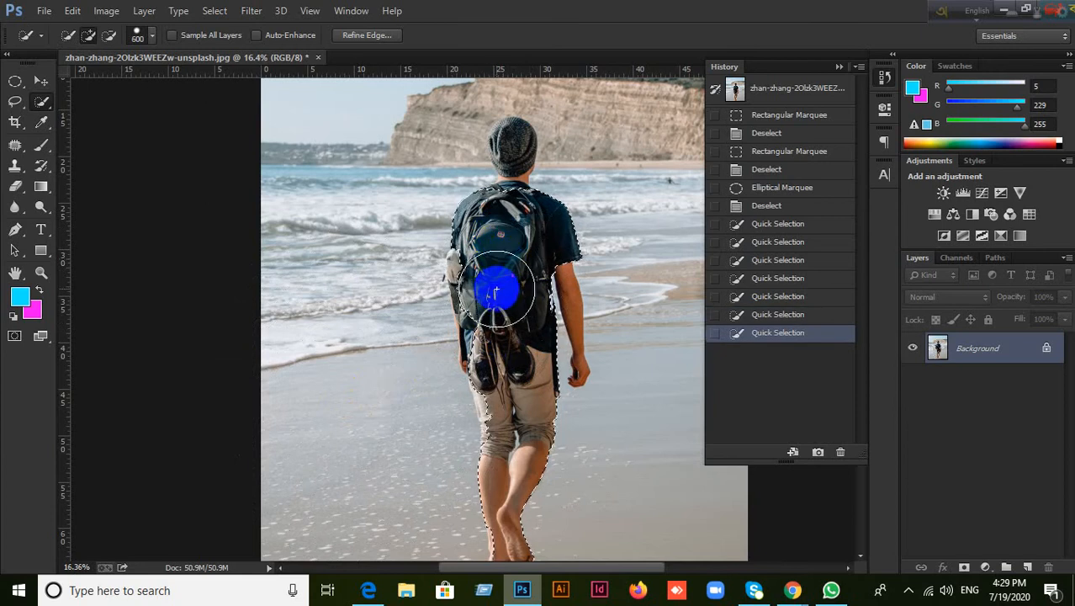
left_click_drag(504, 320, 493, 336)
left_click_drag(509, 233, 514, 232)
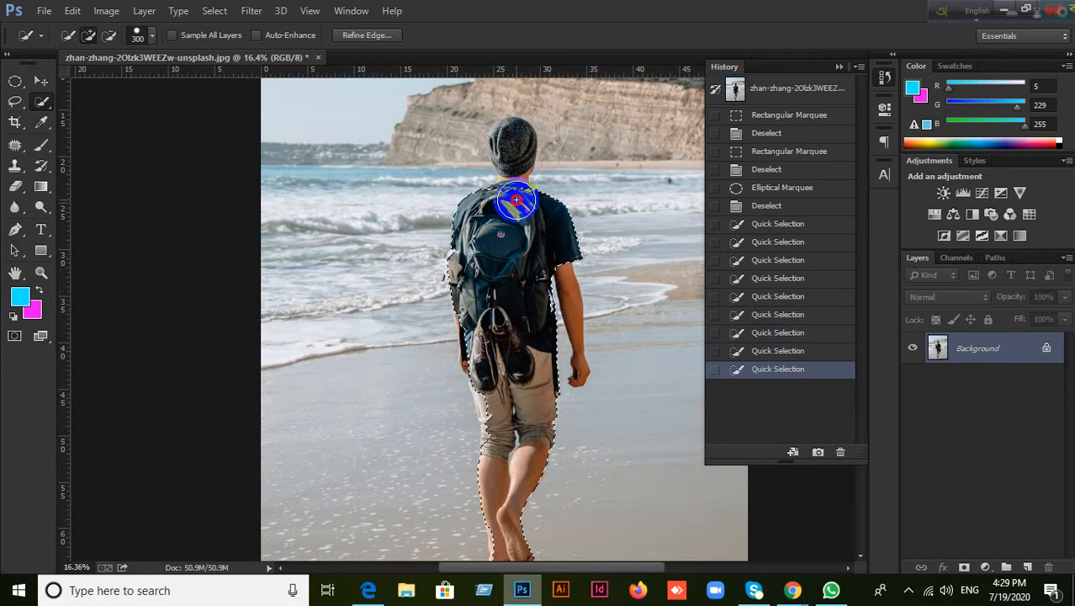
Step: Add the man's collar, neck and knit beanie to the selection, reducing the brush to 200
left_click(515, 196)
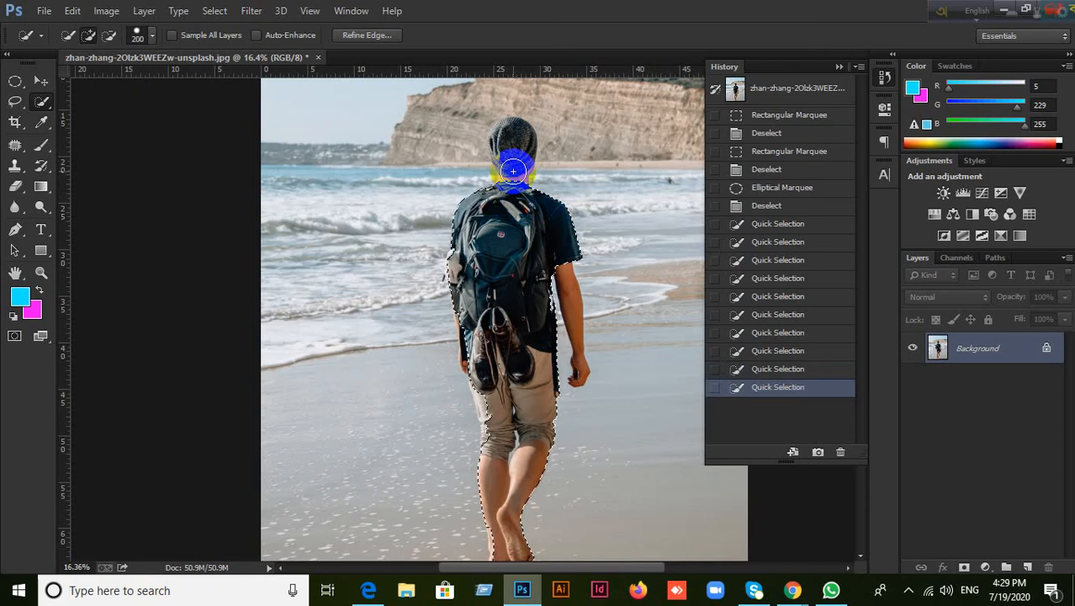
left_click(513, 162)
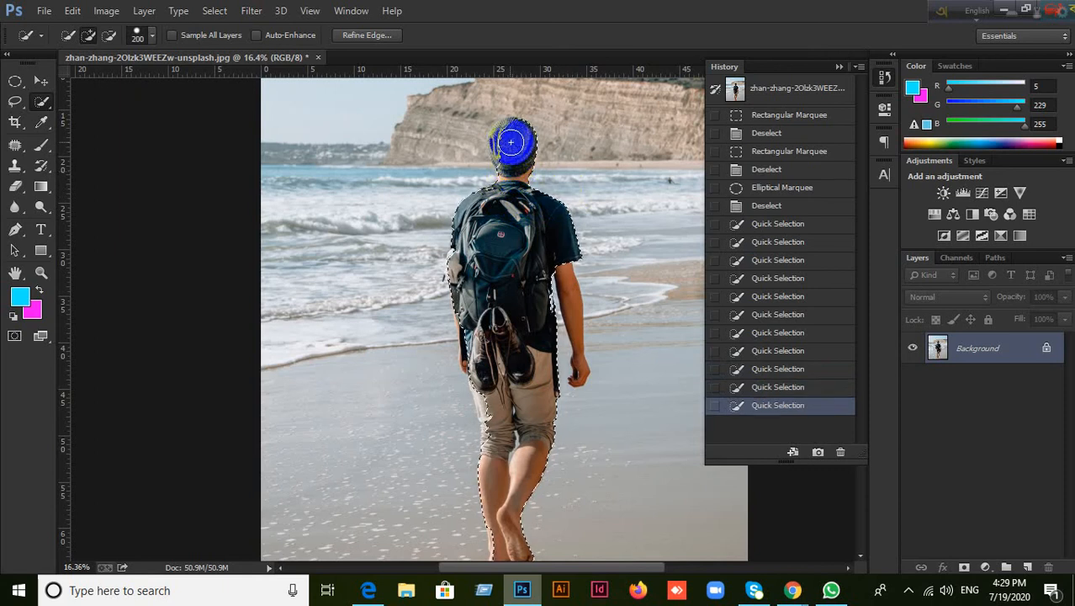
left_click(507, 147)
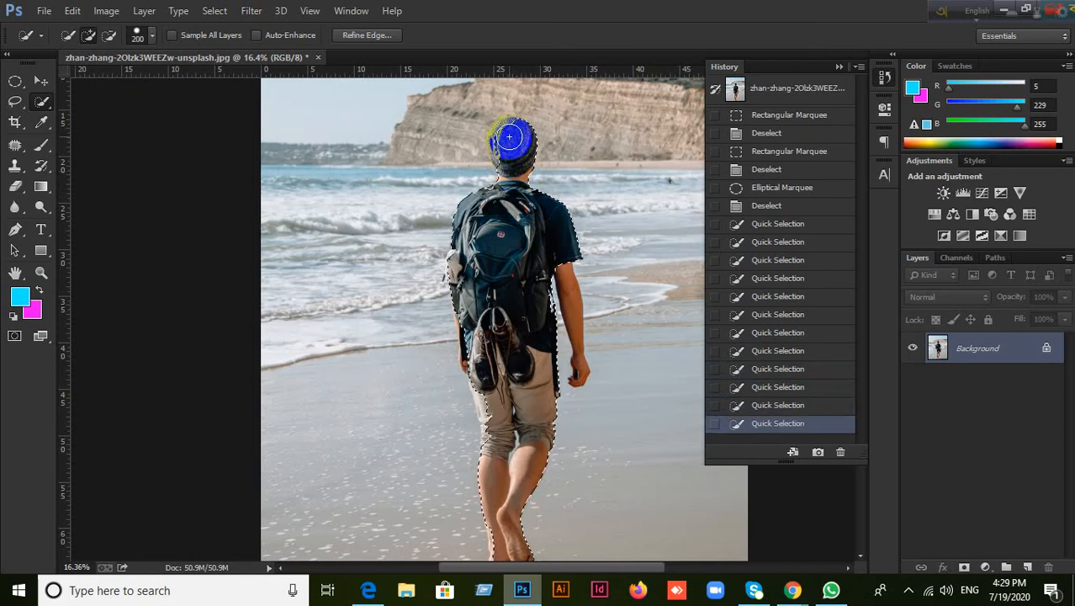
left_click(523, 185)
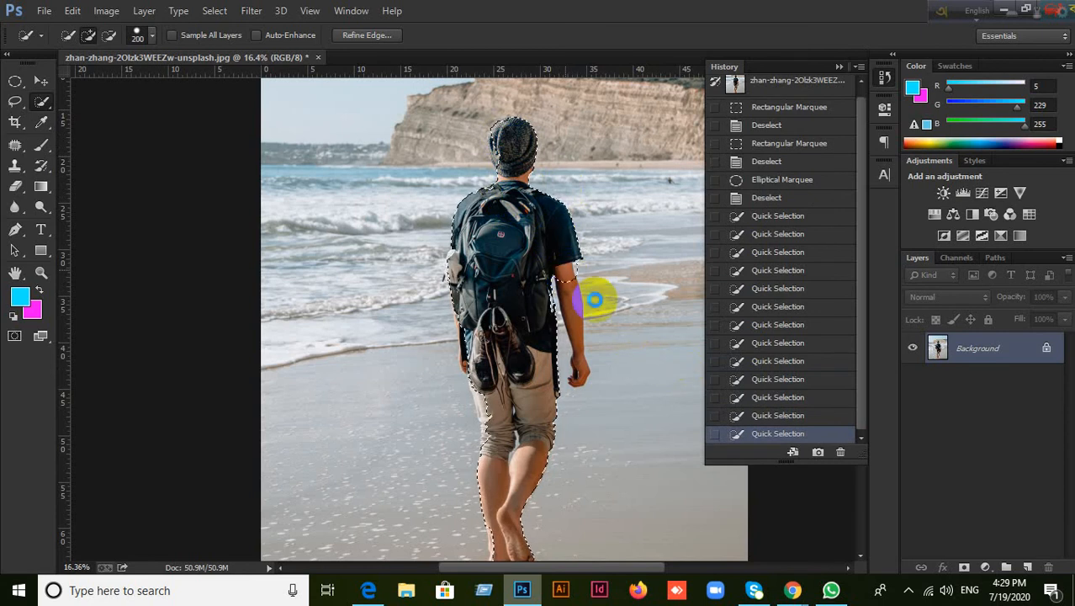
Step: Add the man's right arm to the selection and subtract the stray sea background beside it and the sleeve
mouse_move(590, 296)
left_mouse_down()
mouse_move(581, 293)
mouse_move(619, 317)
mouse_move(591, 283)
mouse_move(579, 384)
mouse_move(598, 360)
mouse_move(608, 290)
left_mouse_up()
scroll(611, 294, "up", 3)
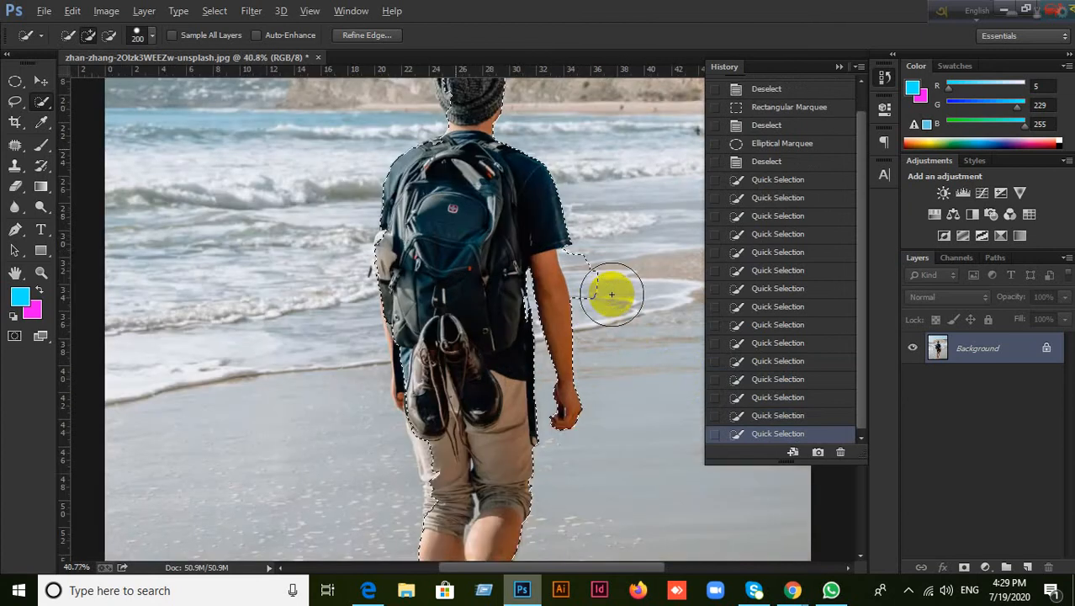
left_click_drag(607, 270, 634, 274)
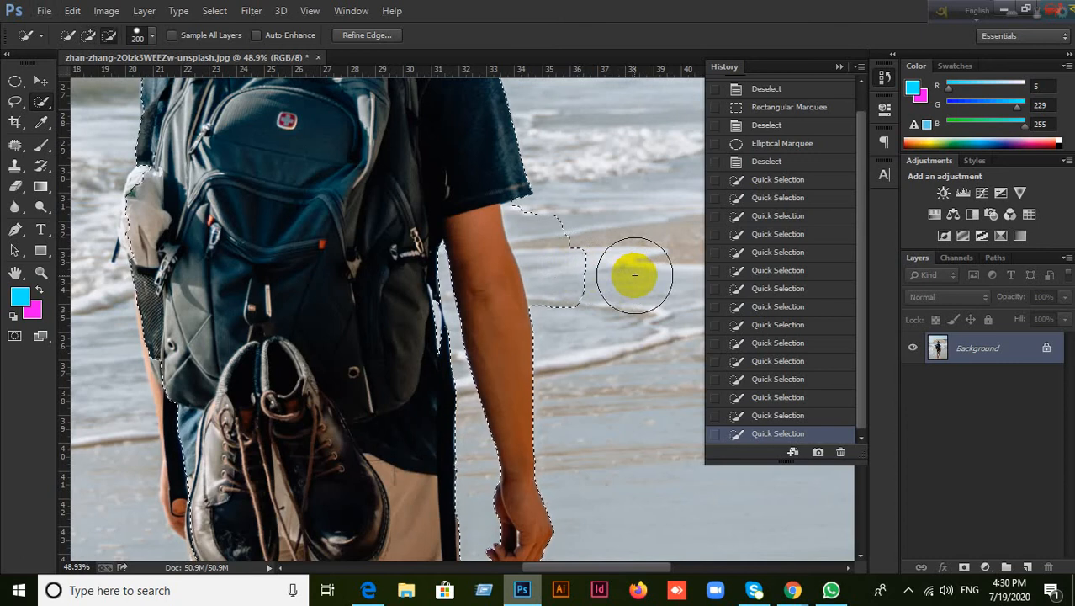
left_click_drag(596, 276, 580, 269)
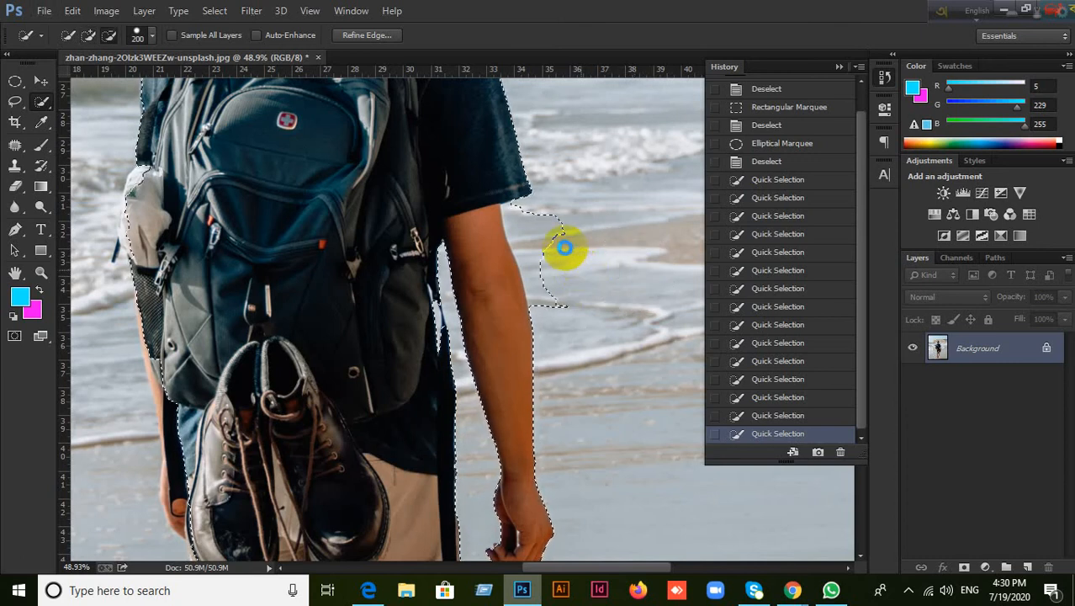
left_click(546, 224)
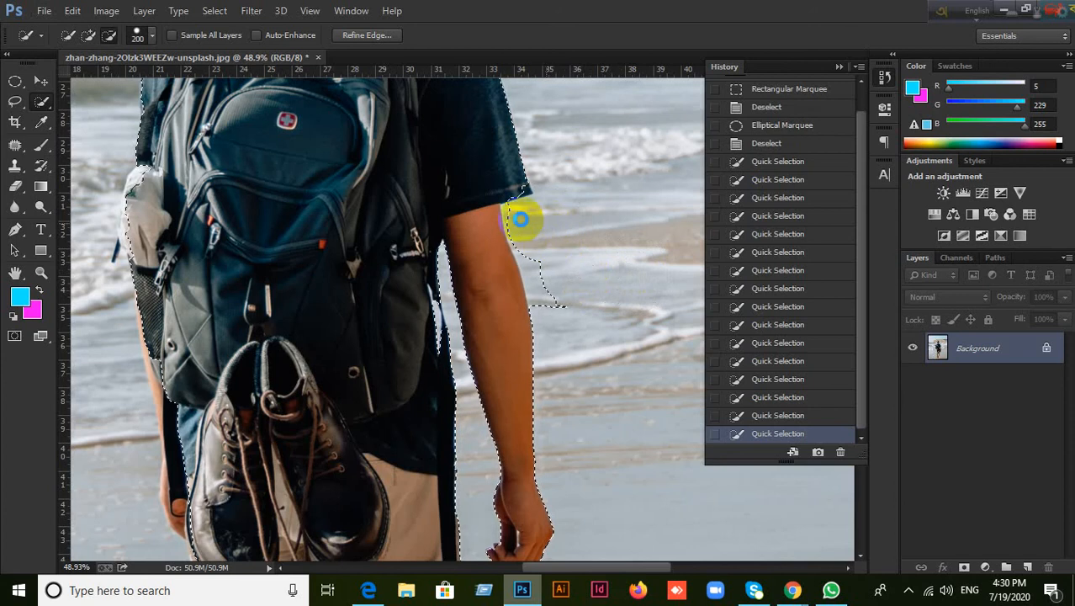
left_click(523, 220)
mouse_move(543, 232)
left_mouse_down()
mouse_move(570, 276)
mouse_move(552, 329)
left_mouse_up()
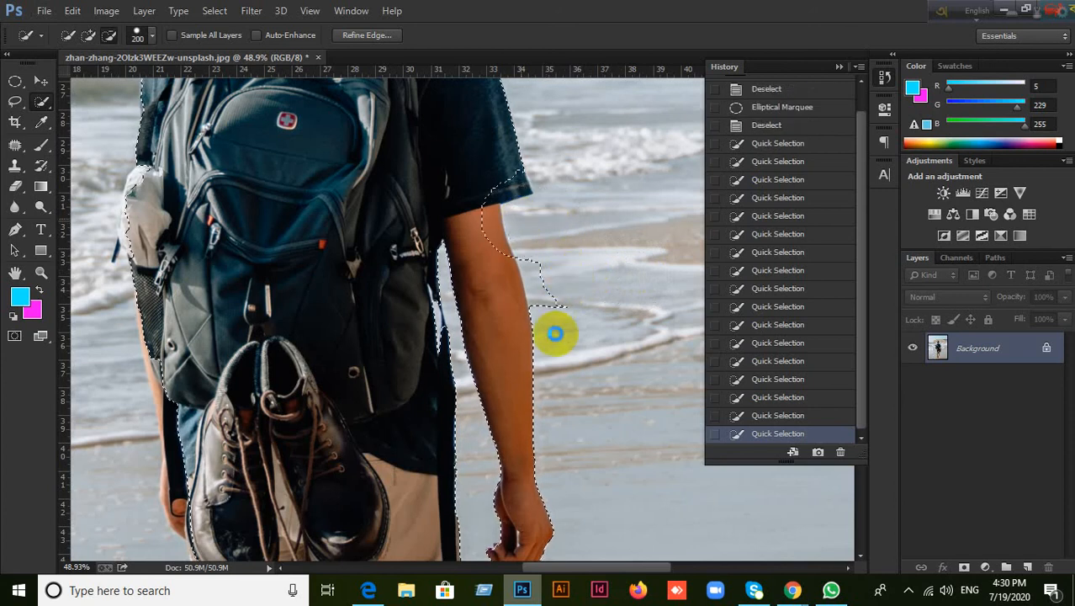
Step: Close the beach photo without saving its changes and activate the Move tool
left_click(317, 57)
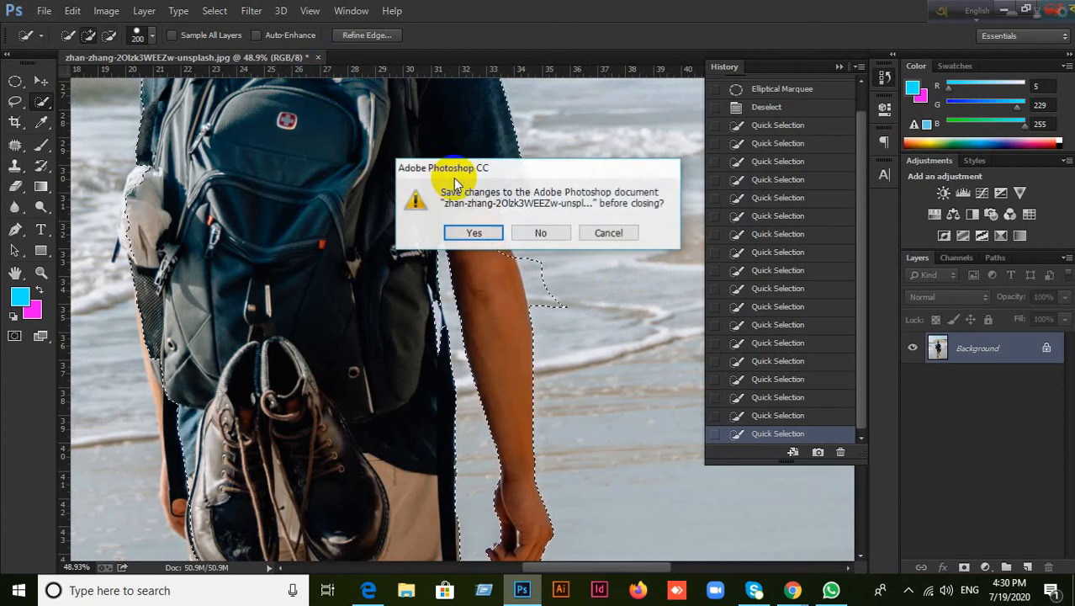
left_click(527, 233)
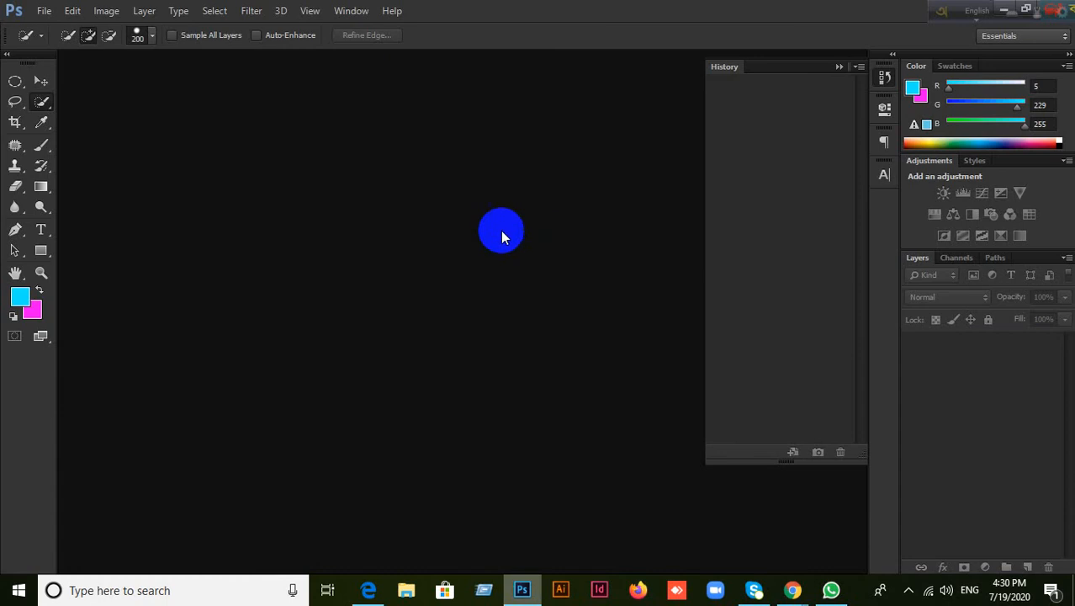
left_click(42, 81)
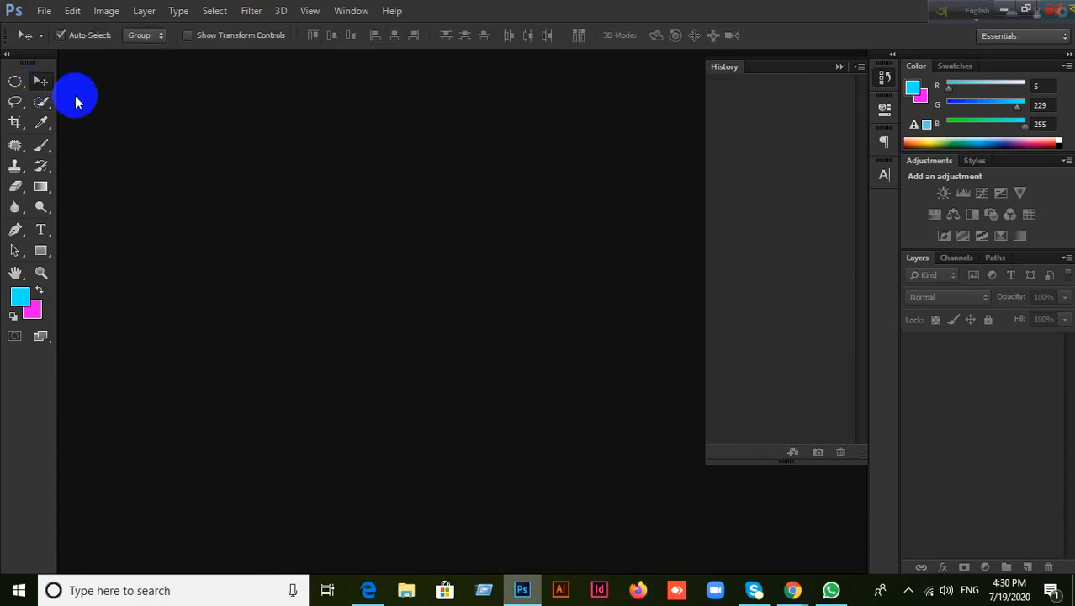
Step: Switch to the course outline PDF in Edge and review lesson 8, Working with Pen Tool
left_click(366, 589)
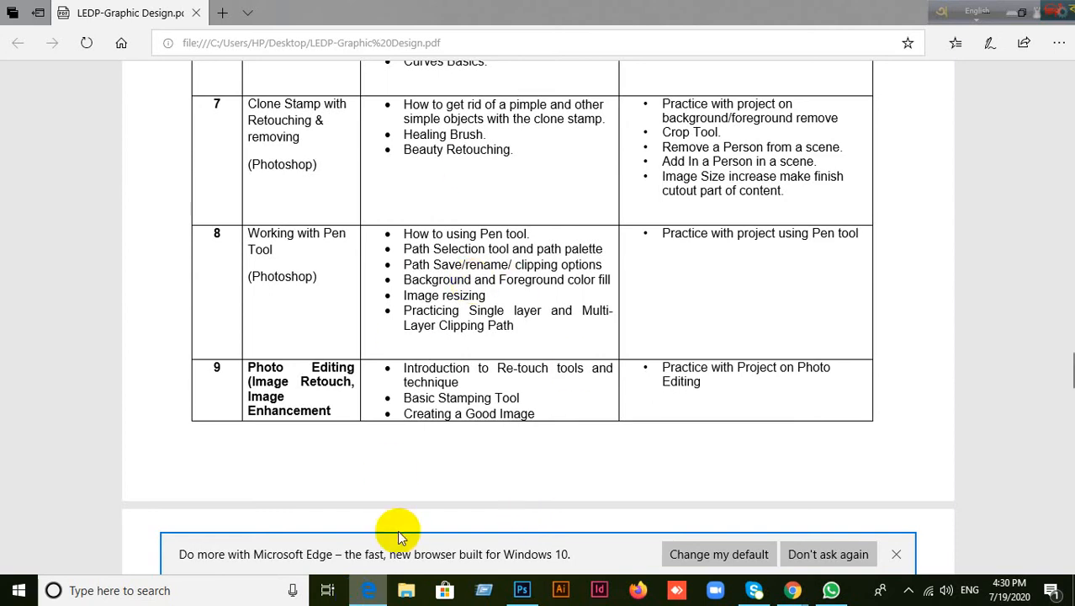
left_click(370, 591)
left_click(371, 594)
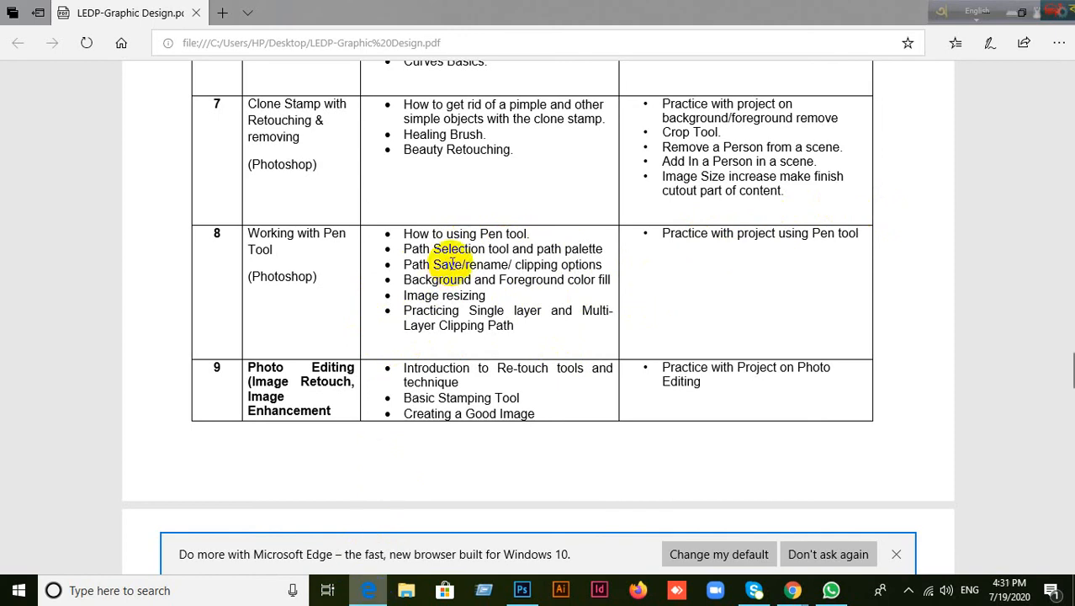
left_click(378, 588)
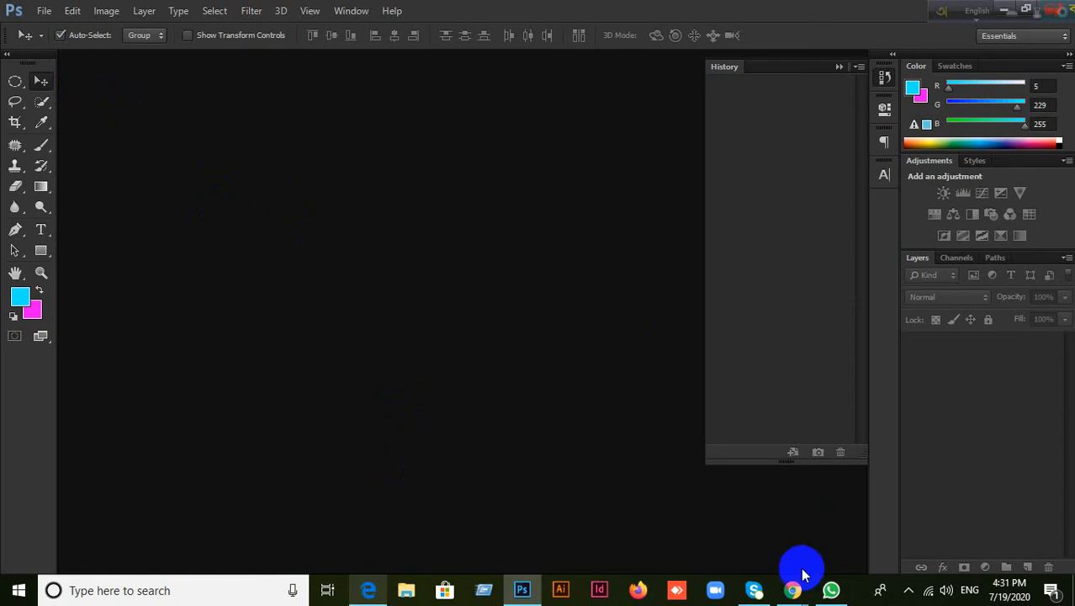
Step: Look through the participant list of the Google Meet call in Chrome, ending back in Photoshop
left_click(776, 573)
scroll(976, 353, "up", 4)
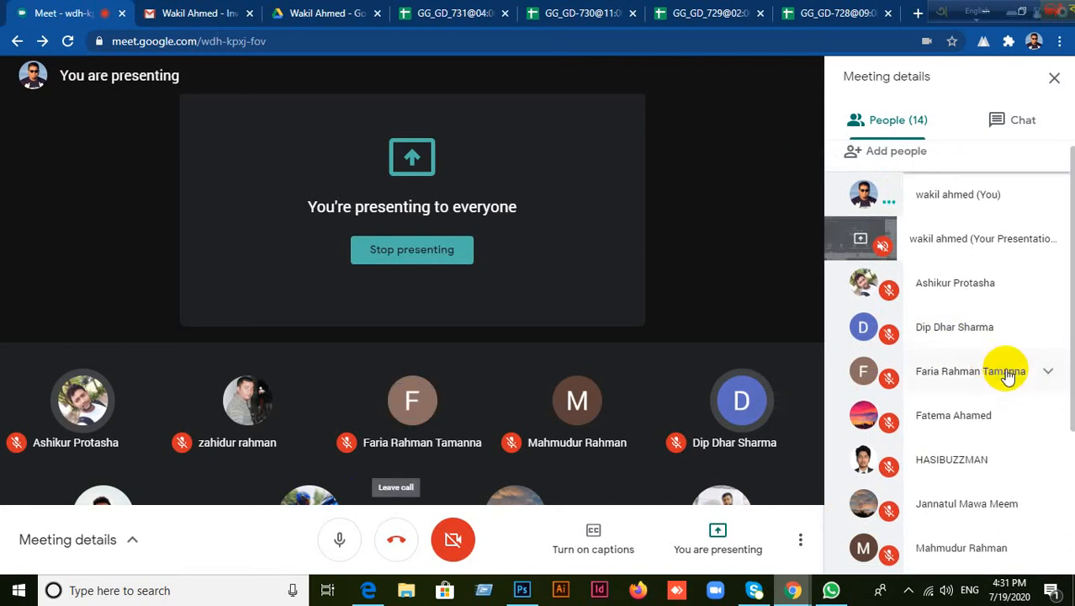
scroll(1026, 395, "down", 3)
left_click(521, 590)
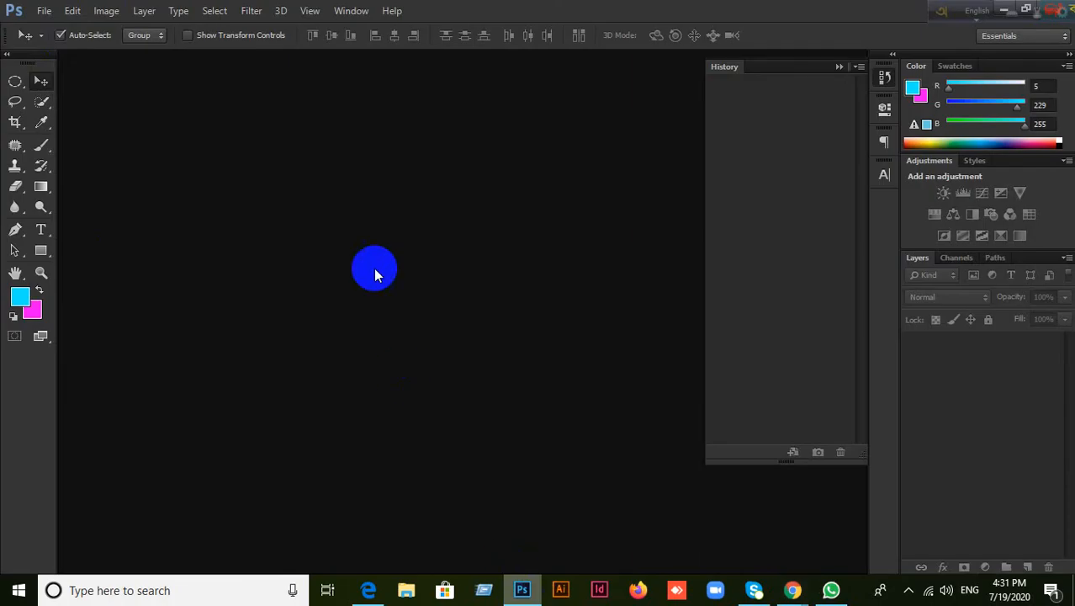
Step: Create a new 1000 × 1000 pixel document at 72 pixels/inch in RGB Color with a white background
left_click(45, 12)
left_click(77, 216)
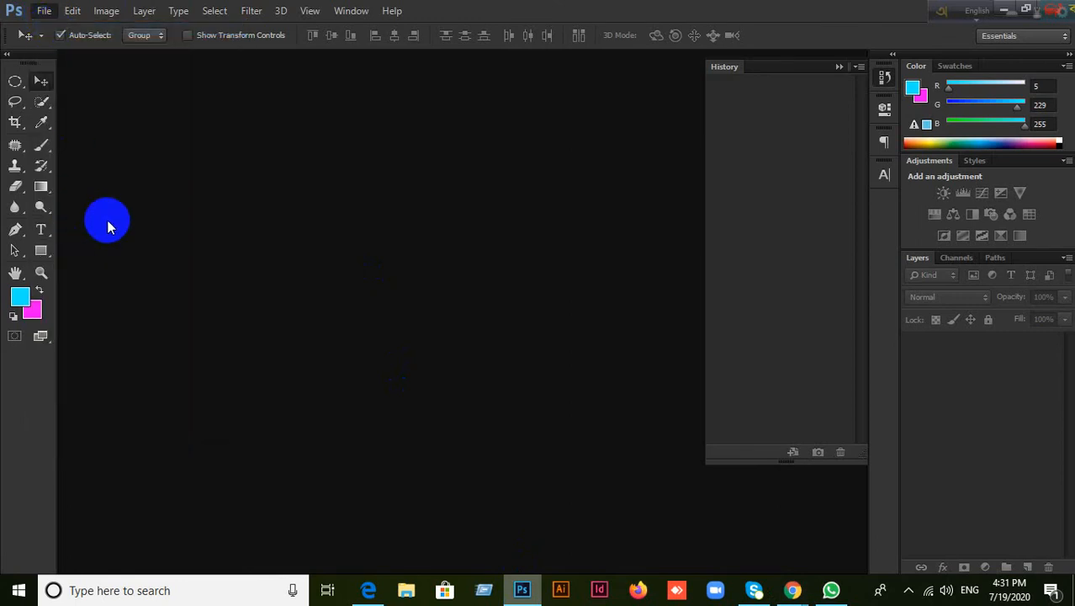
key("ctrl+n")
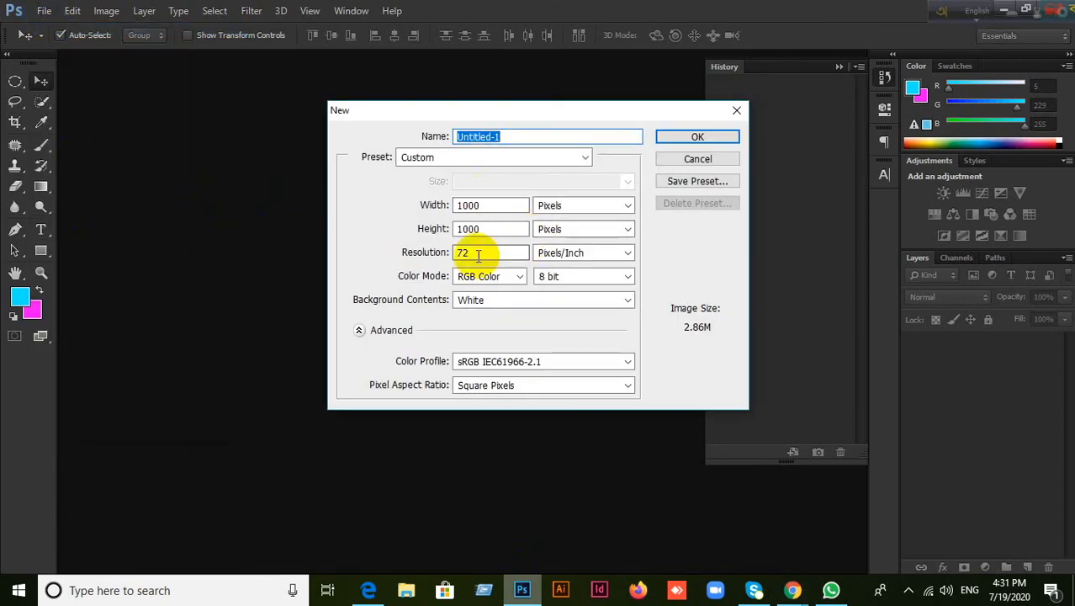
left_click(477, 256)
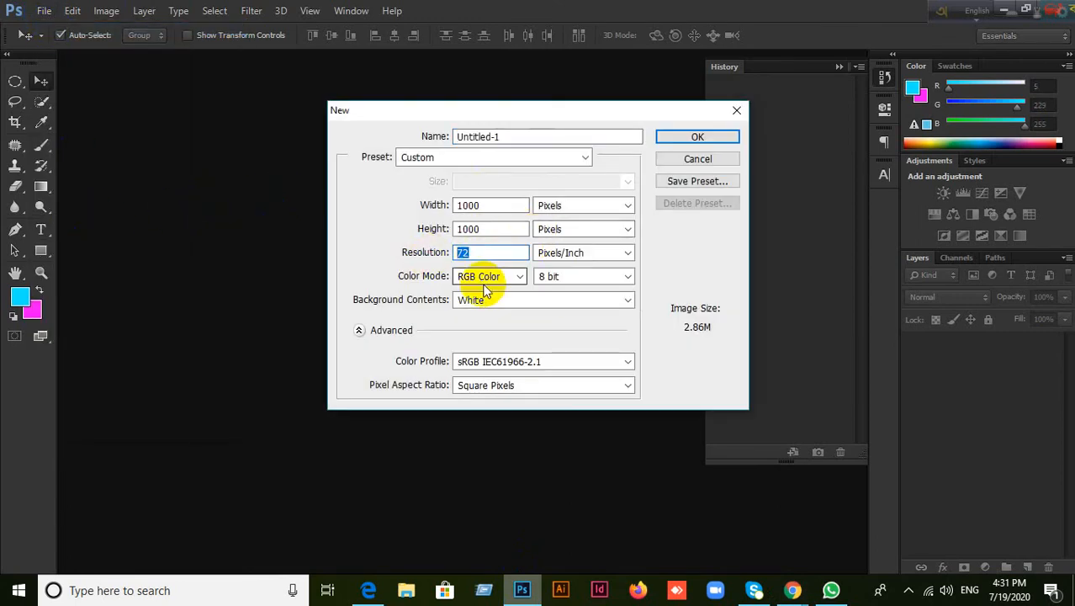
left_click(488, 276)
left_click(509, 283)
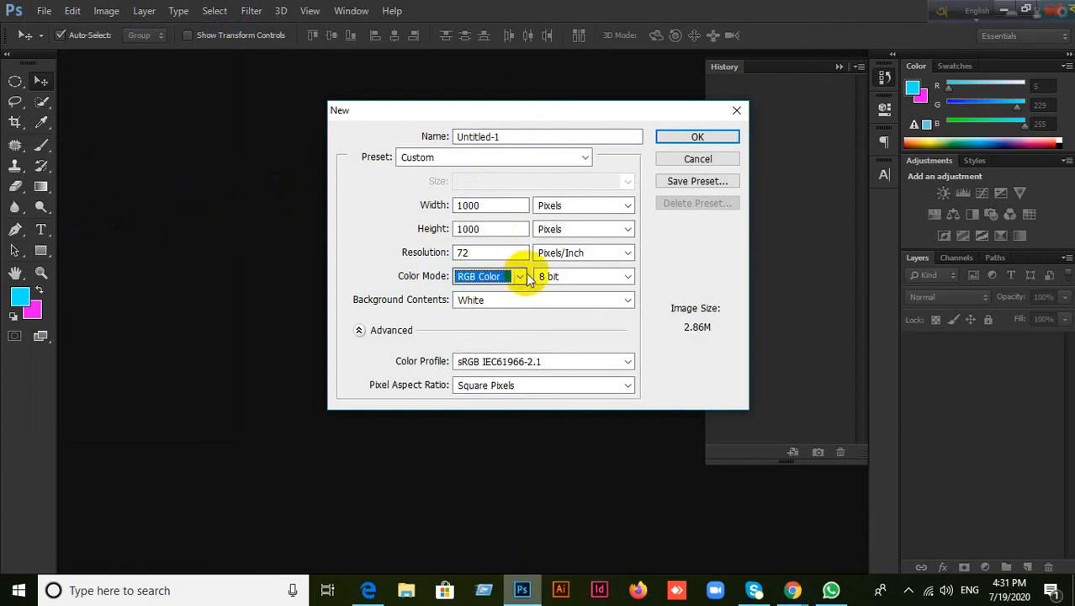
left_click(682, 137)
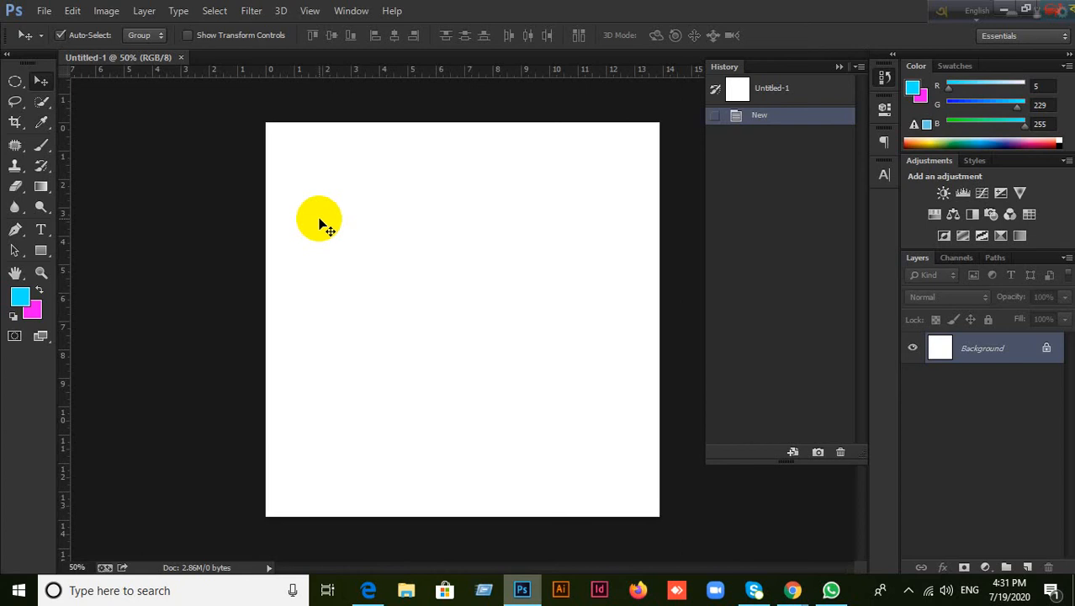
Step: Examine the tools grouped with the Pen tool, keeping the Pen Tool itself active
left_click(17, 229)
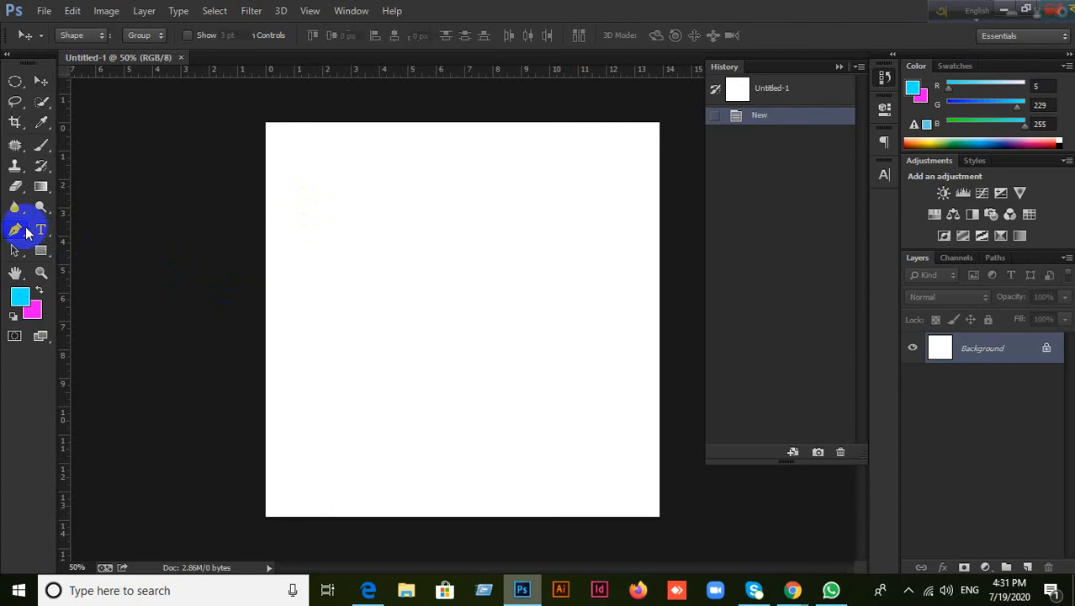
right_click(26, 231)
left_click(78, 233)
right_click(18, 230)
left_click(61, 232)
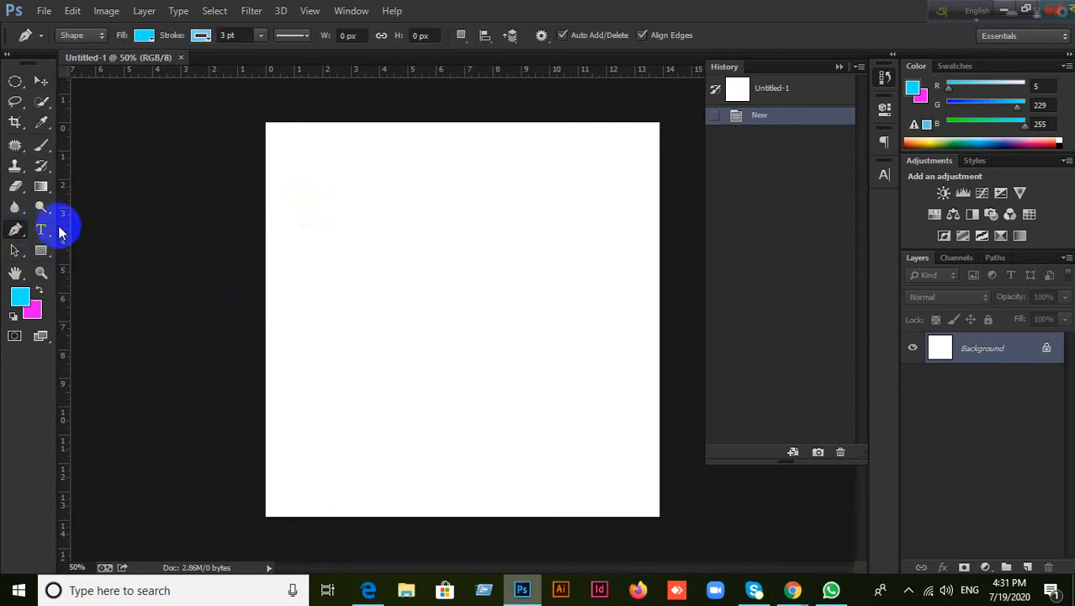
right_click(17, 231)
left_click(60, 236)
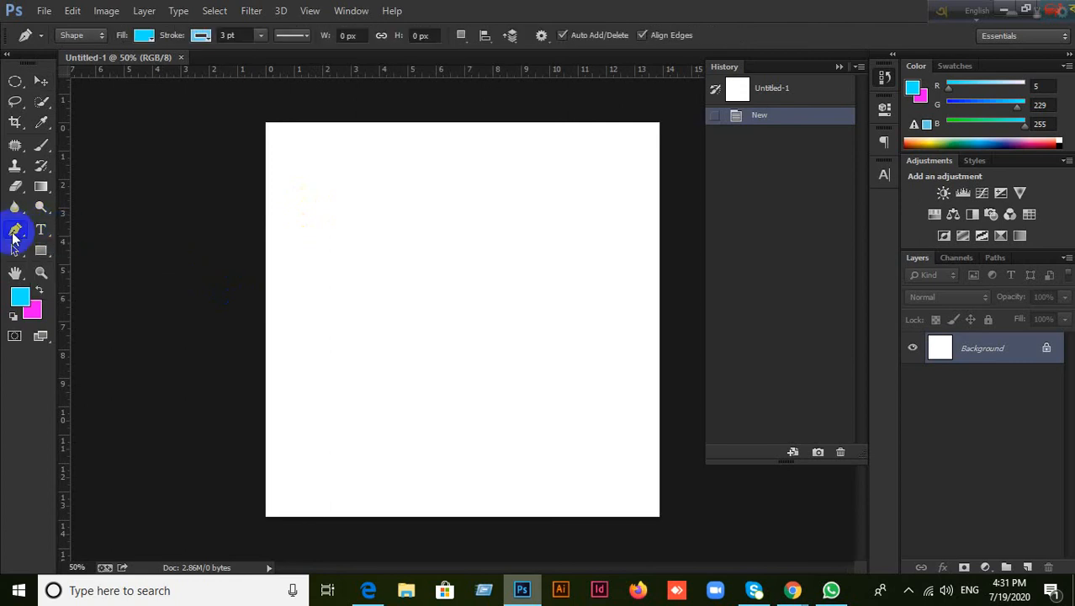
right_click(15, 231)
left_click(93, 229)
right_click(15, 228)
left_click(52, 231)
right_click(17, 232)
left_click(89, 229)
right_click(15, 232)
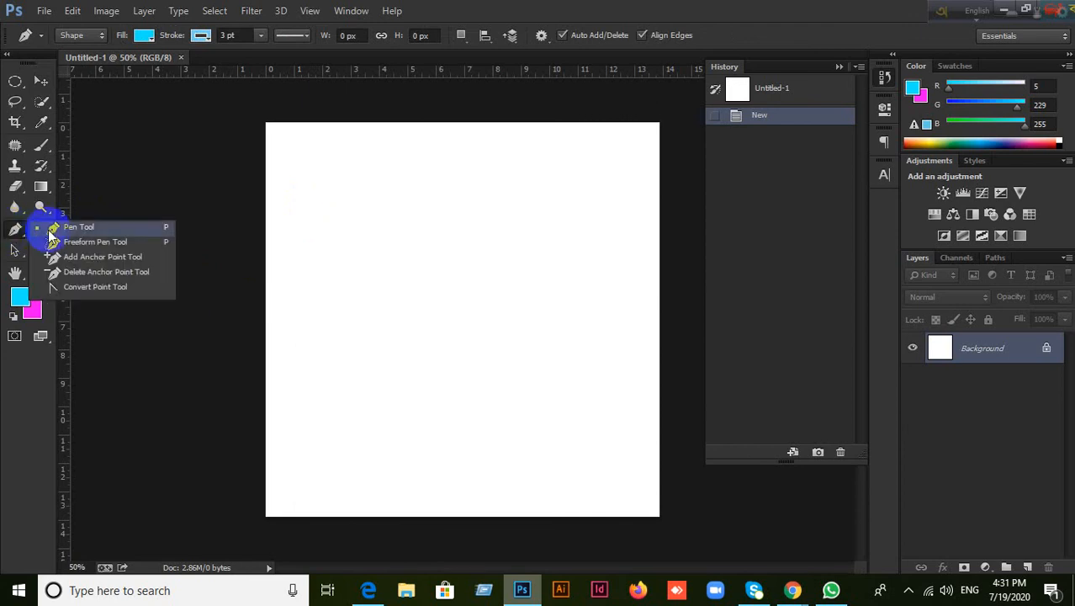
left_click(15, 232)
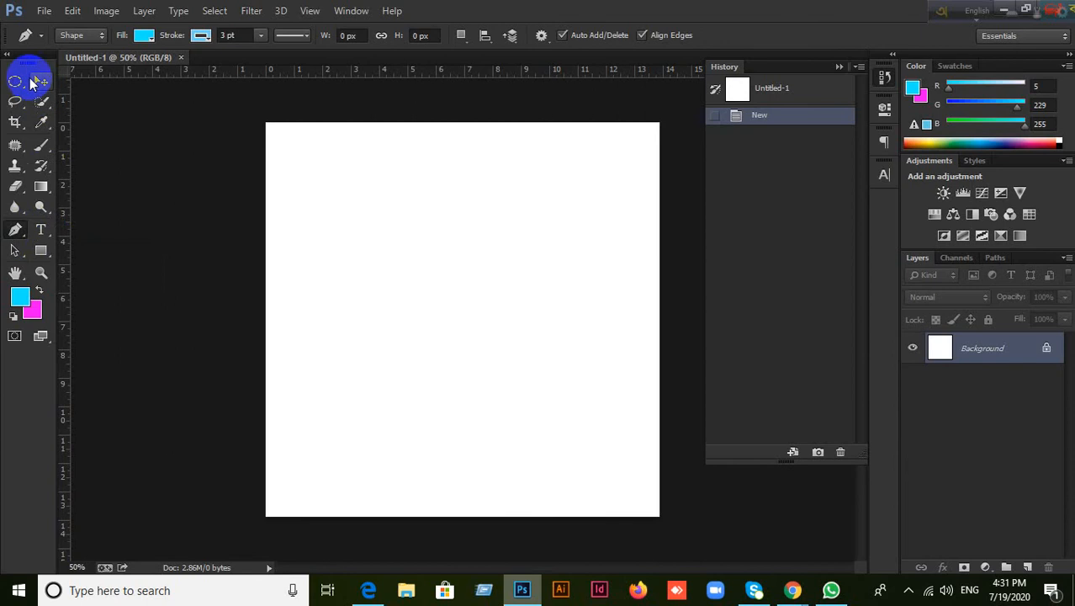
Step: Review the Pen tool variants once more and examine the shape tools grouped with the Rectangle Tool
left_click(39, 81)
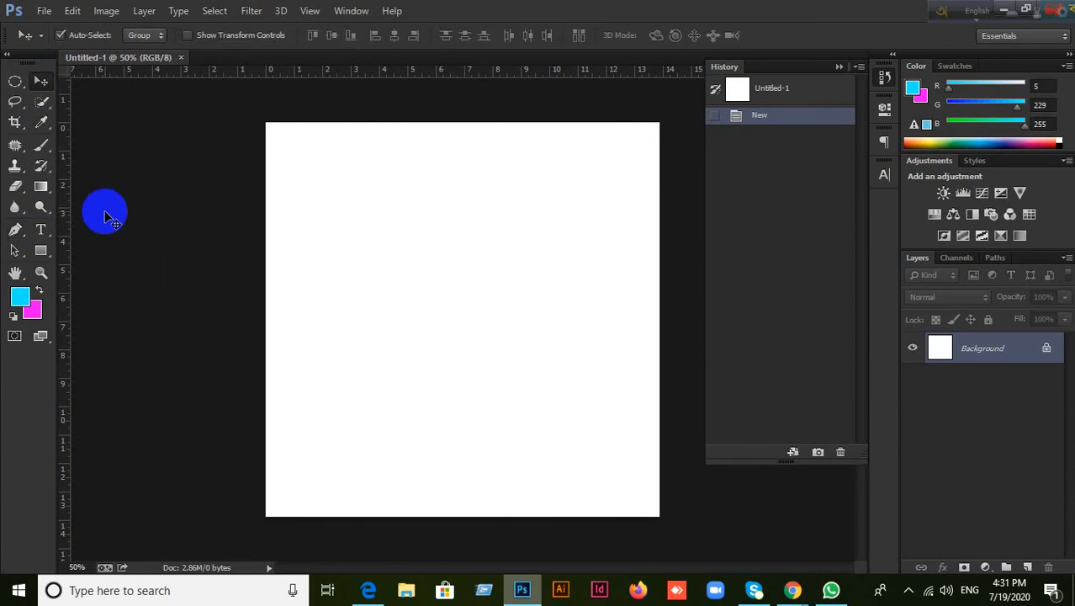
left_click(17, 230)
right_click(18, 233)
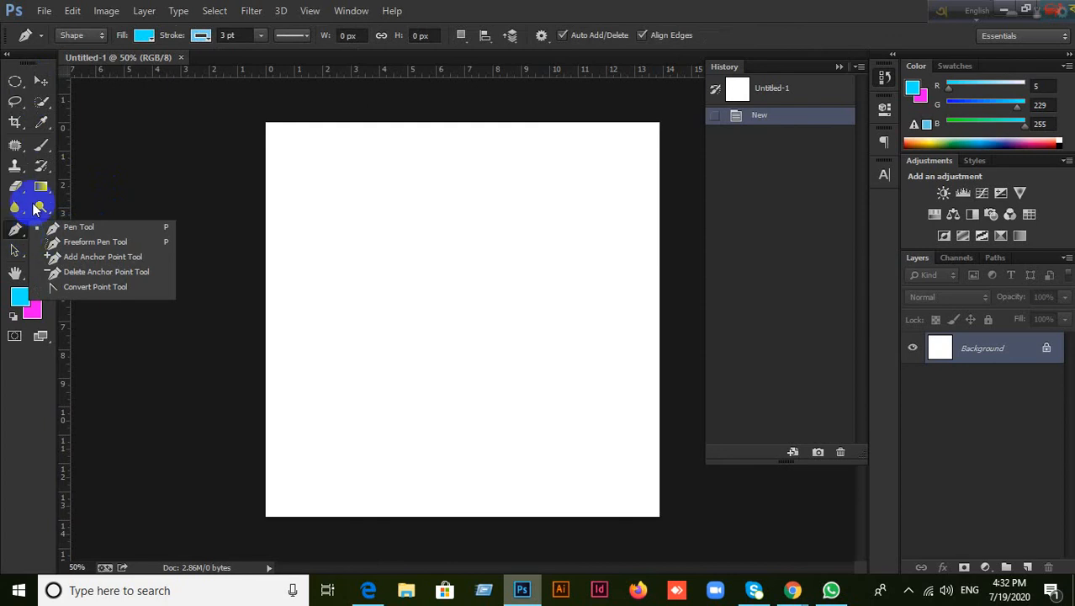
left_click(458, 10)
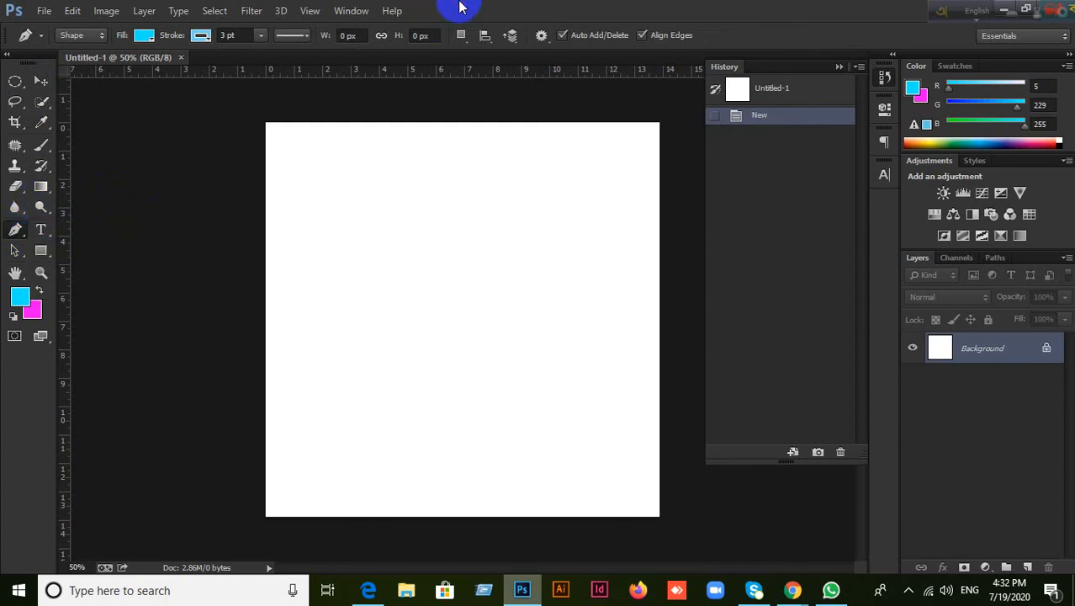
left_click(41, 250)
right_click(41, 250)
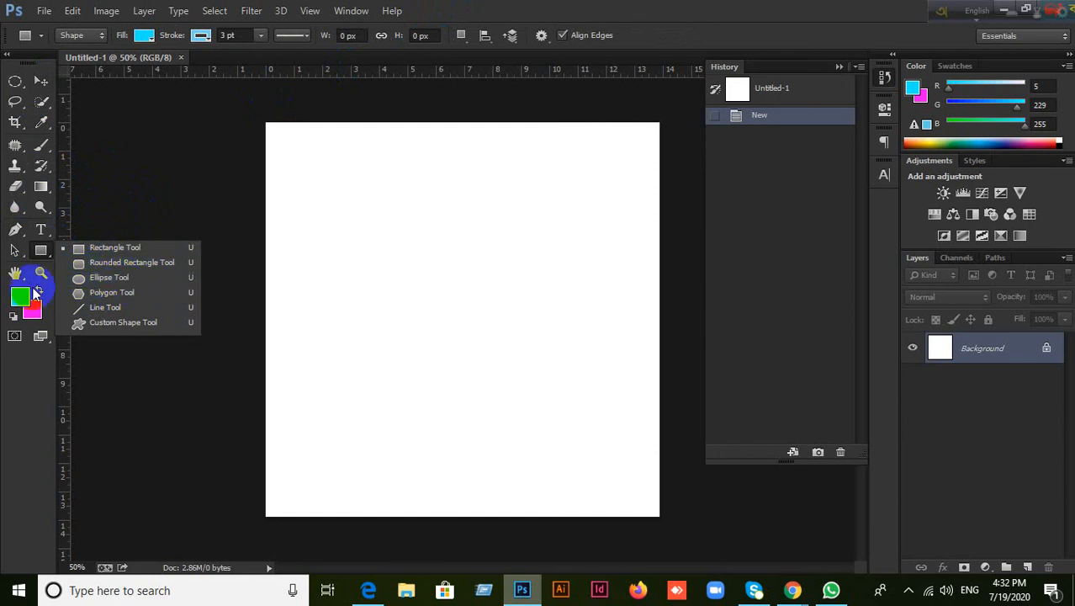
Step: With the Pen Tool in Path mode, draw a straight horizontal path across the upper canvas and close it at its start
left_click(14, 230)
right_click(15, 230)
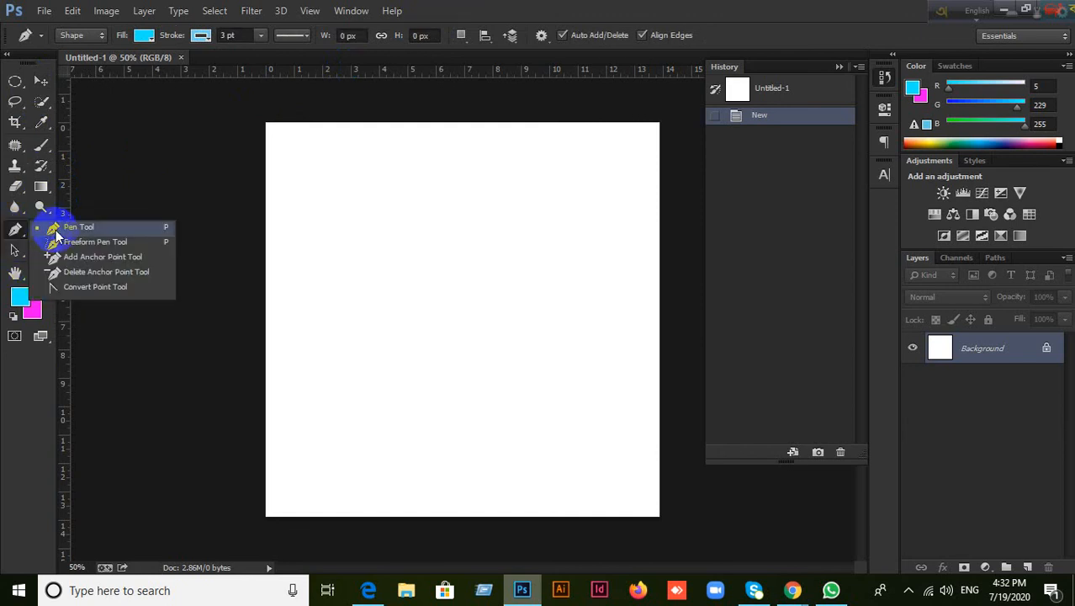
left_click(56, 233)
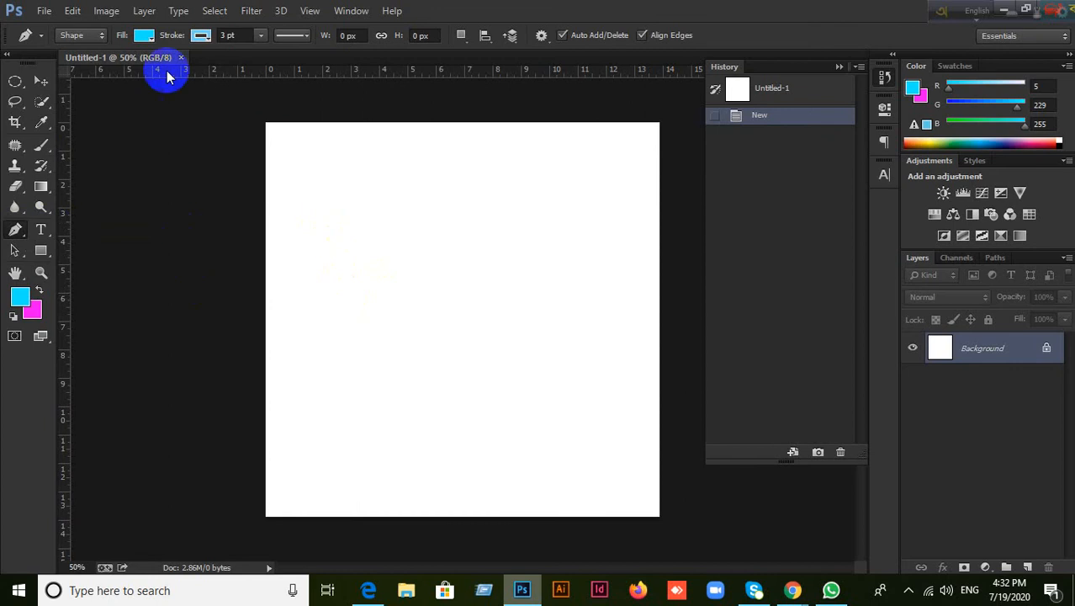
left_click(82, 36)
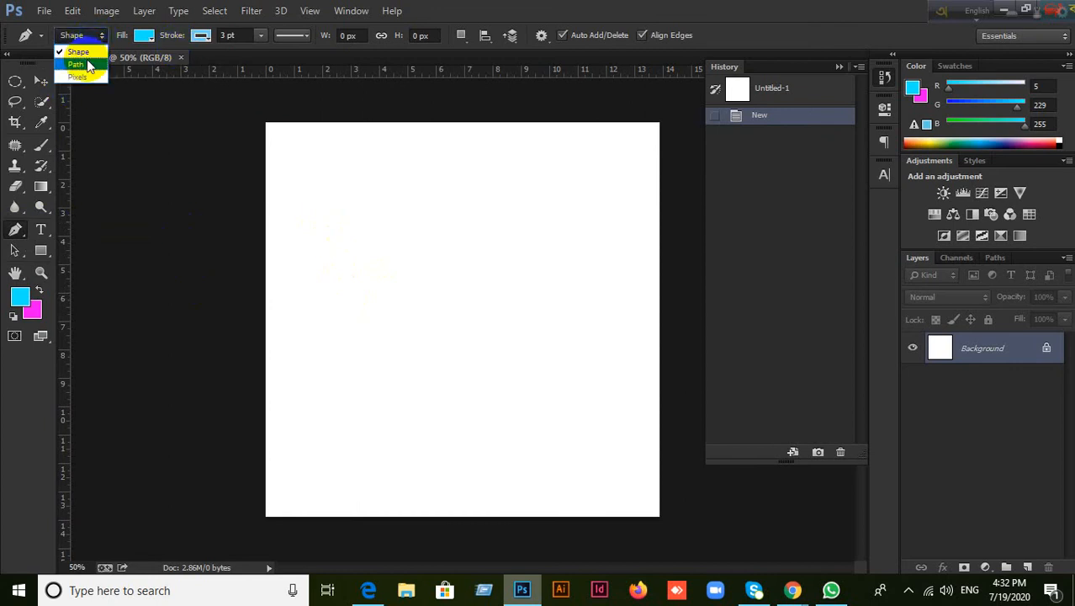
left_click(84, 61)
left_click(332, 204)
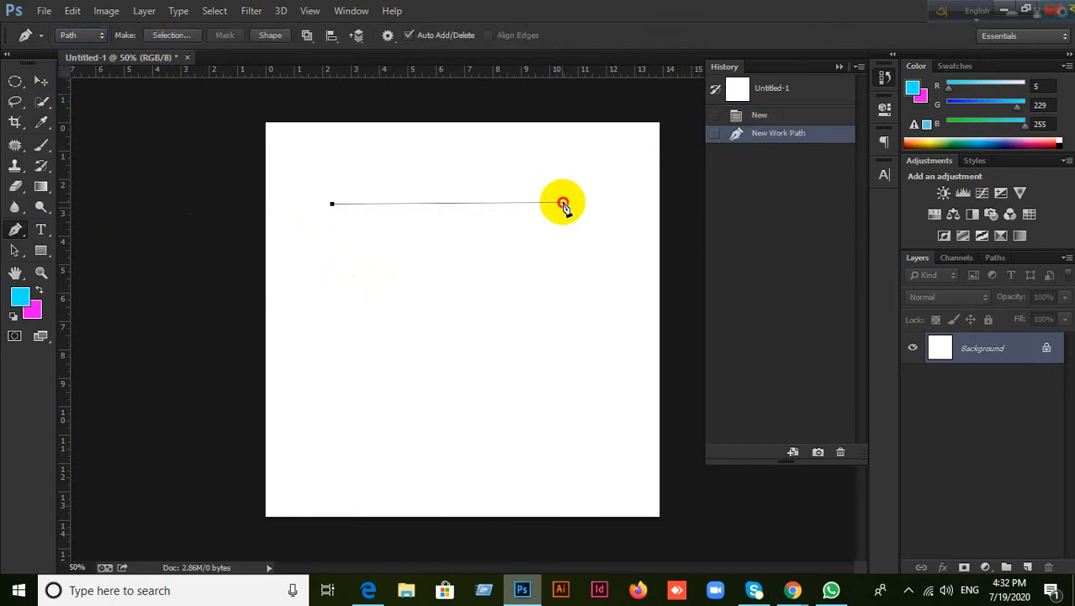
left_click(562, 202)
left_click(331, 204)
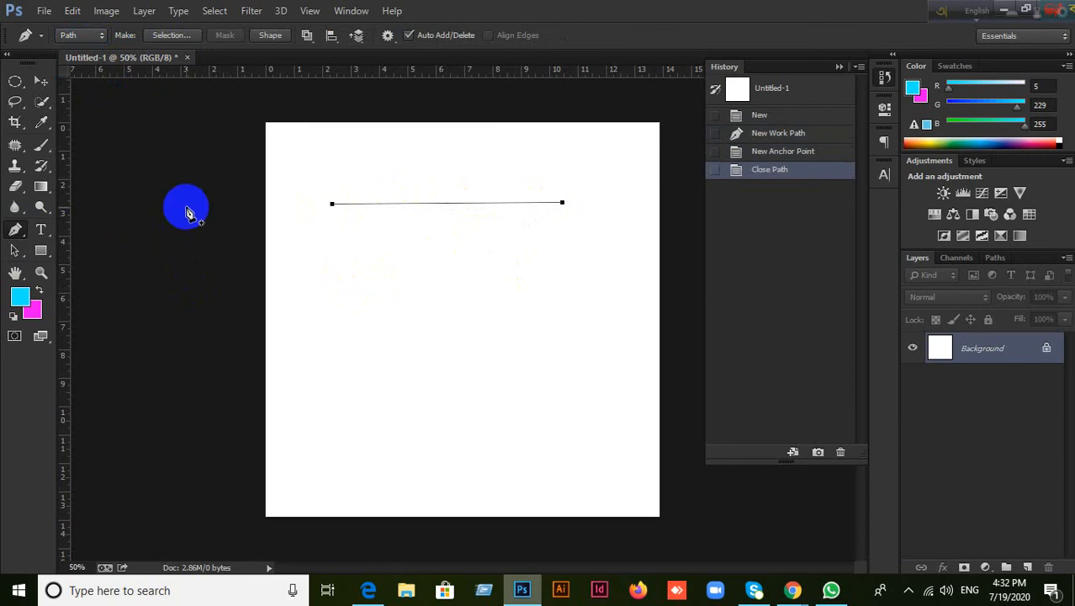
Step: With the Pen Tool in Path mode, draw a closed four-sided straight-edged path below the horizontal line
left_click(16, 229)
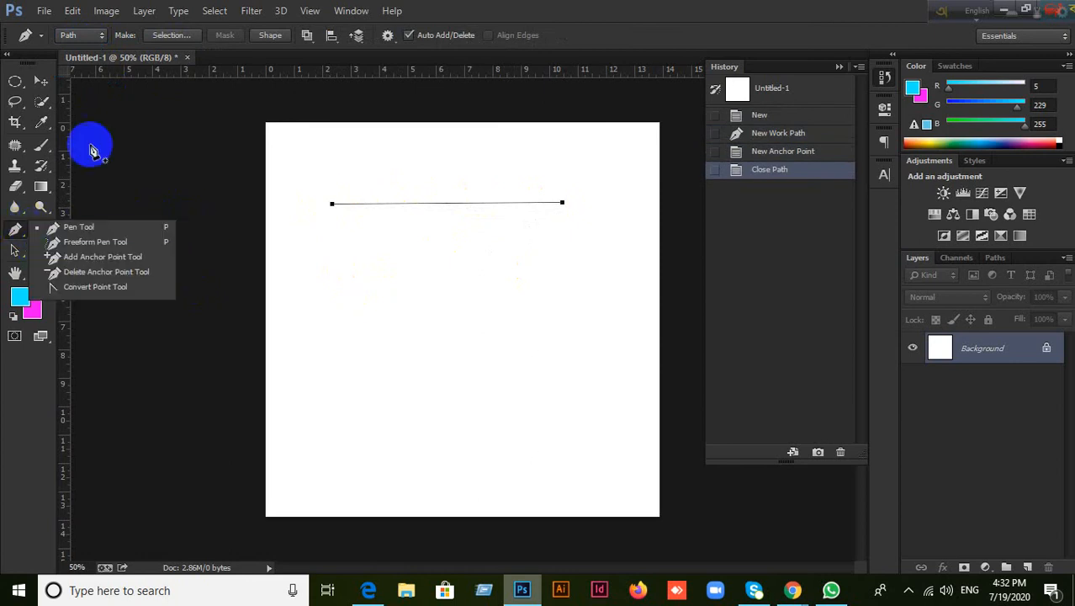
left_click(62, 230)
left_click(369, 301)
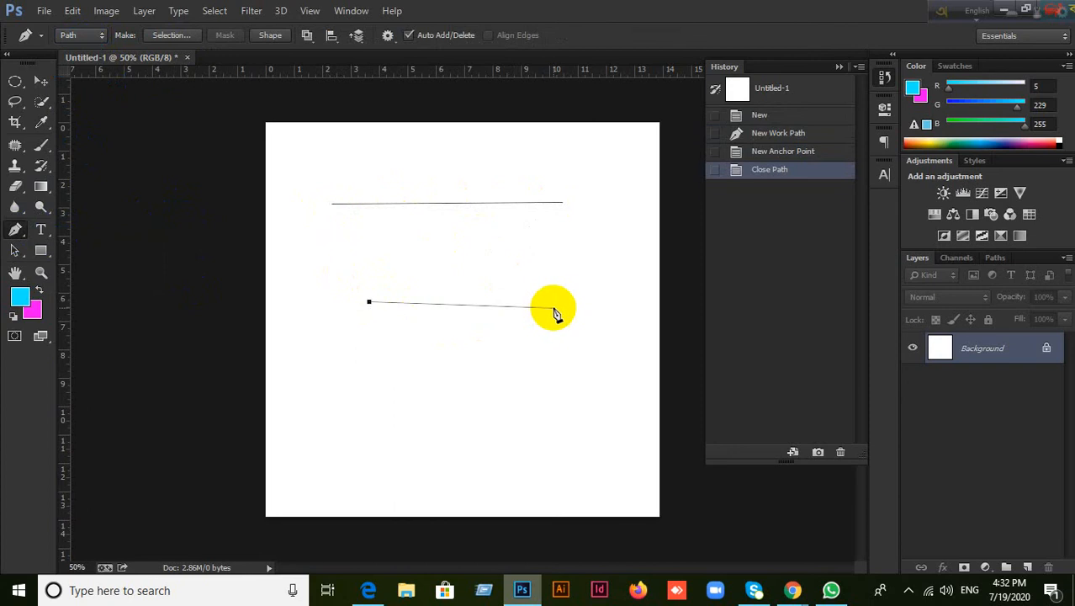
left_click(558, 308)
left_click(481, 420)
left_click(341, 403)
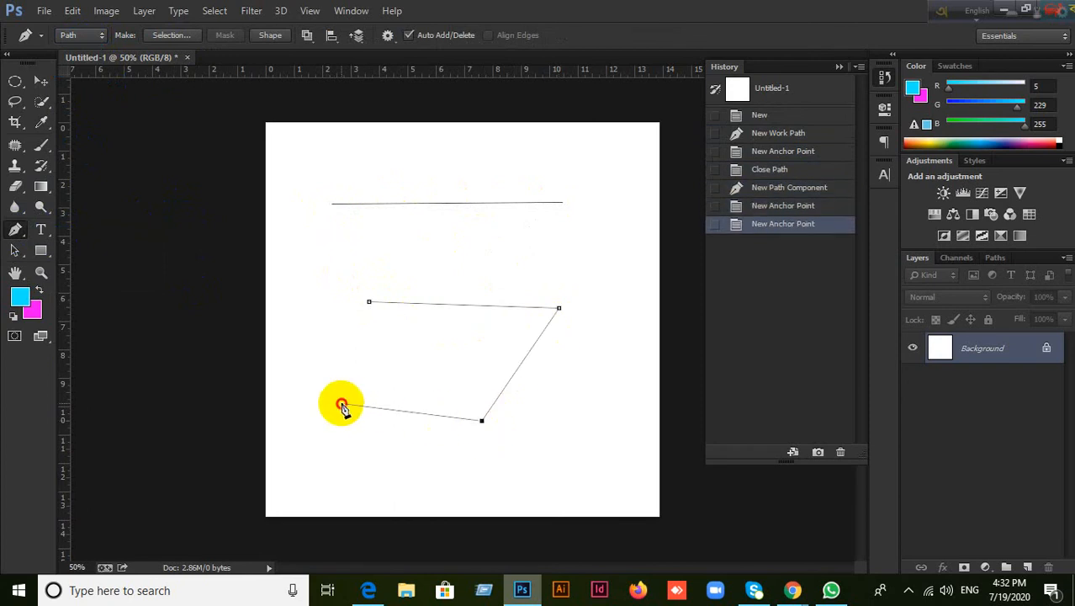
left_click(368, 301)
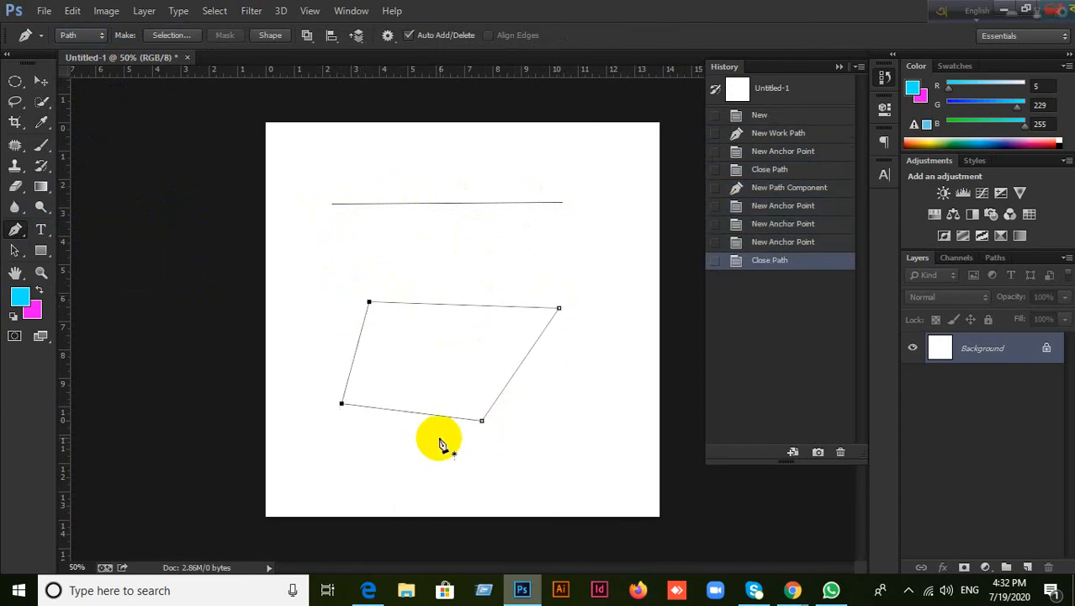
Step: Draw a closed curved path with smooth anchor points around the upper part of the canvas using the Pen Tool
left_click(15, 231)
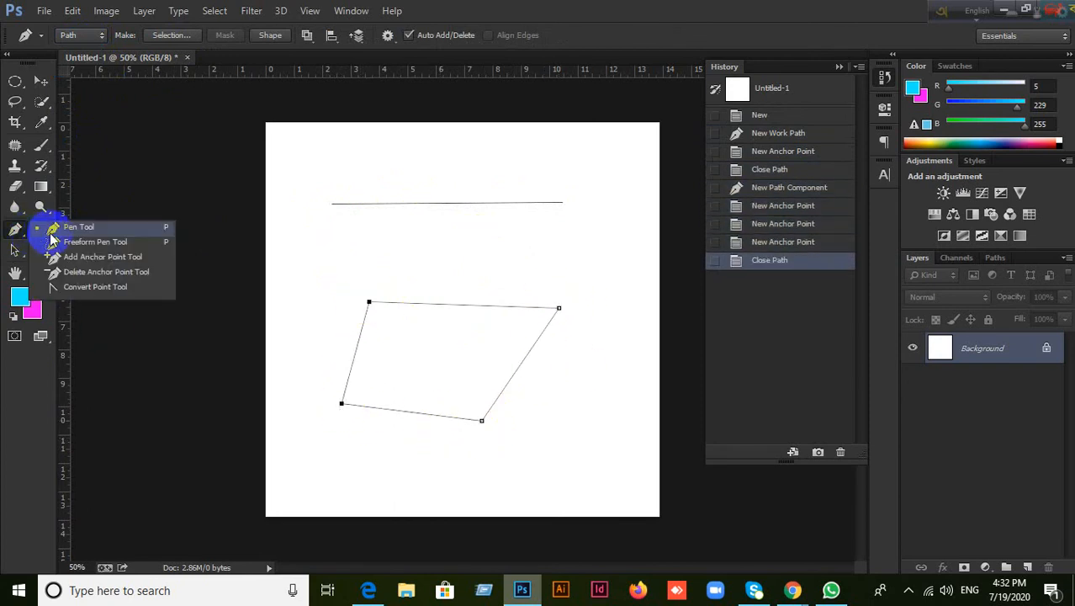
left_click(50, 232)
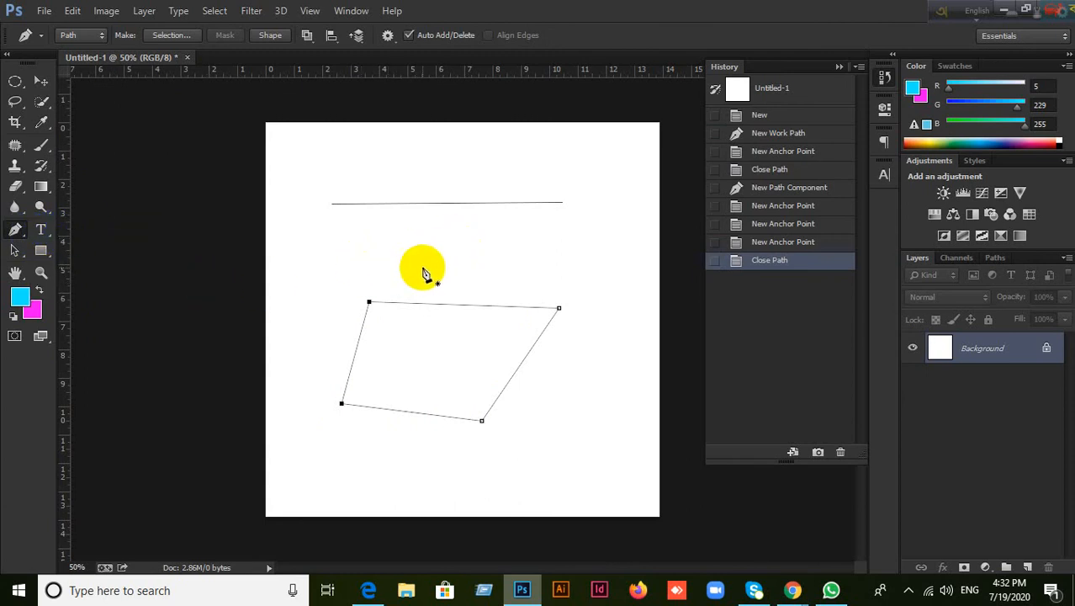
left_click(459, 136)
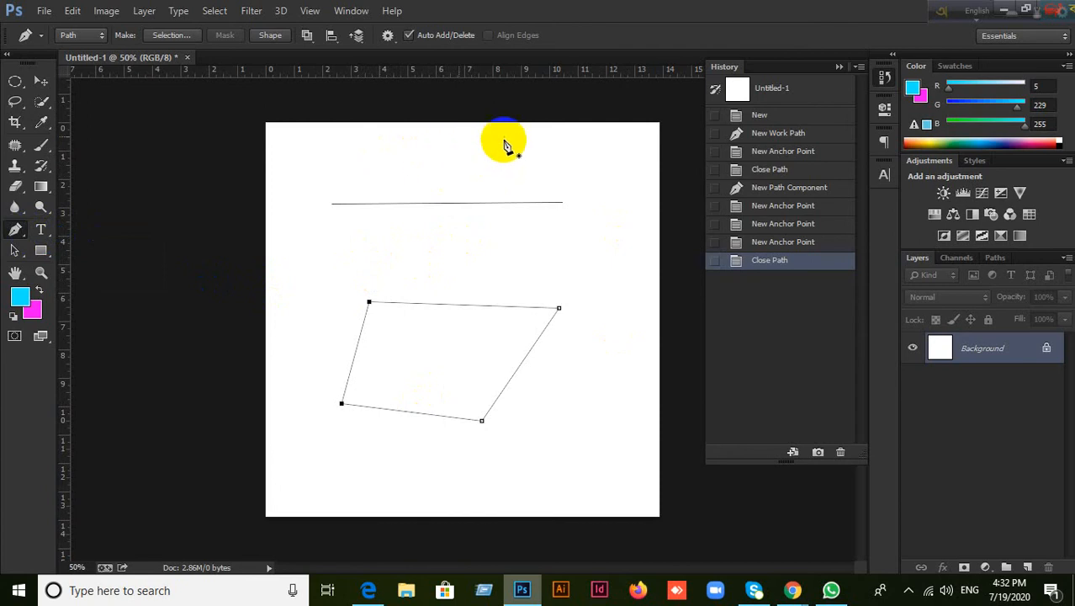
left_click_drag(612, 154, 649, 234)
left_click_drag(517, 258, 484, 253)
left_click_drag(429, 145, 434, 134)
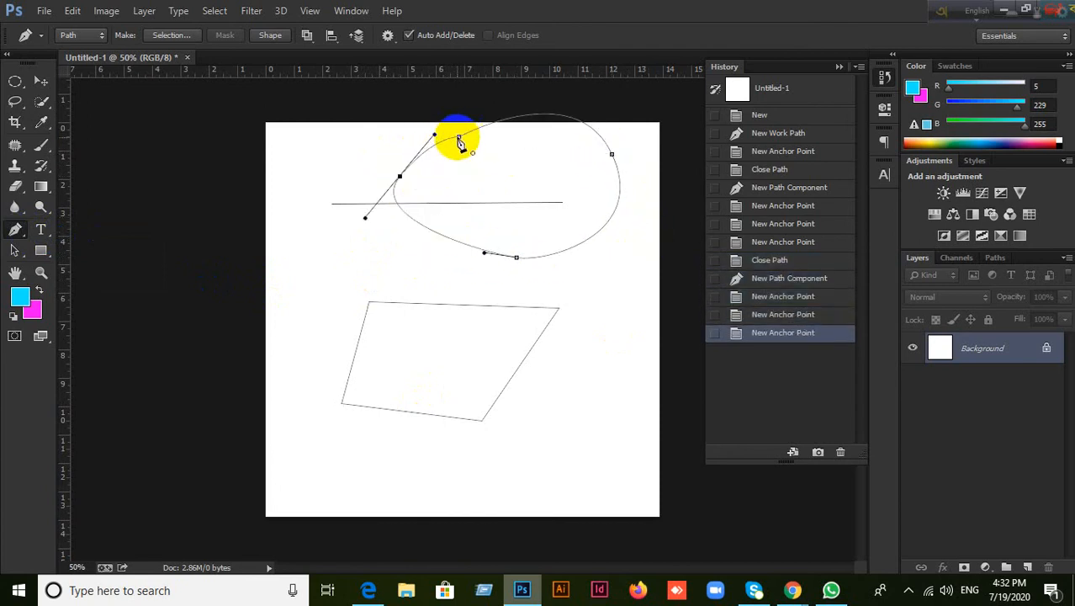
left_click(458, 136)
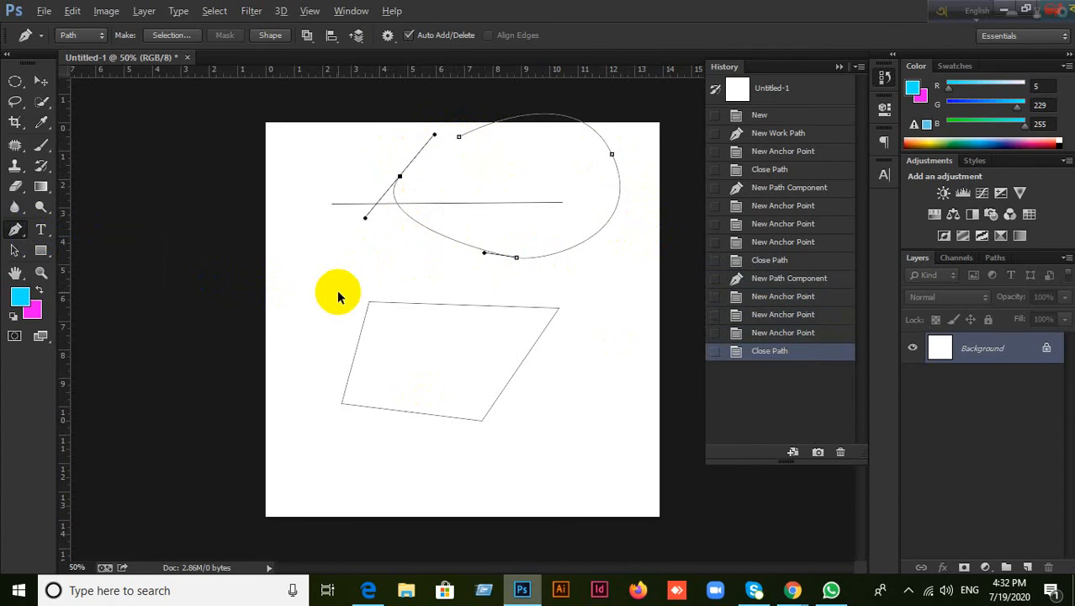
Step: Undo all the drawn paths back to the blank document and activate the Move Tool
key("ctrl+alt+z")
key("ctrl+alt+z")
key("ctrl+alt+z")
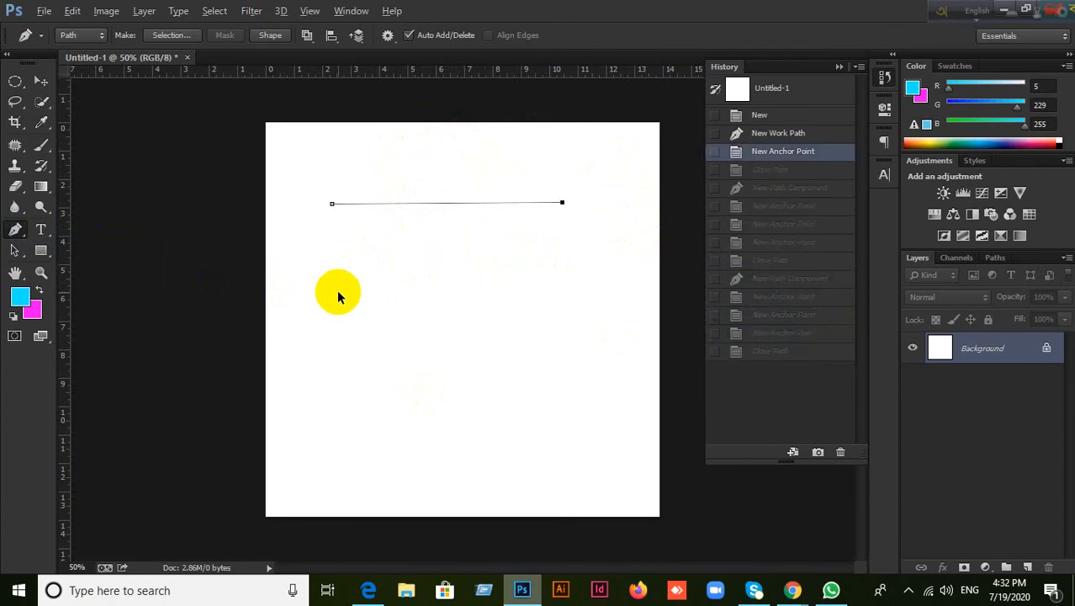
left_click(41, 81)
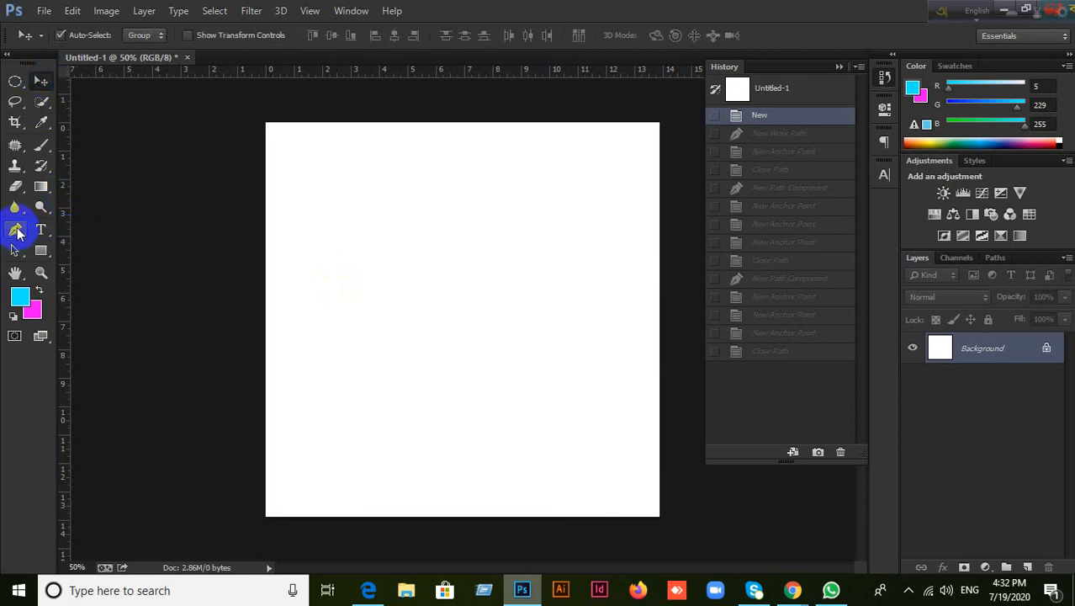
Step: Select the Pen Tool, compare its Shape and Path modes, and set it to Shape mode
left_click(16, 231)
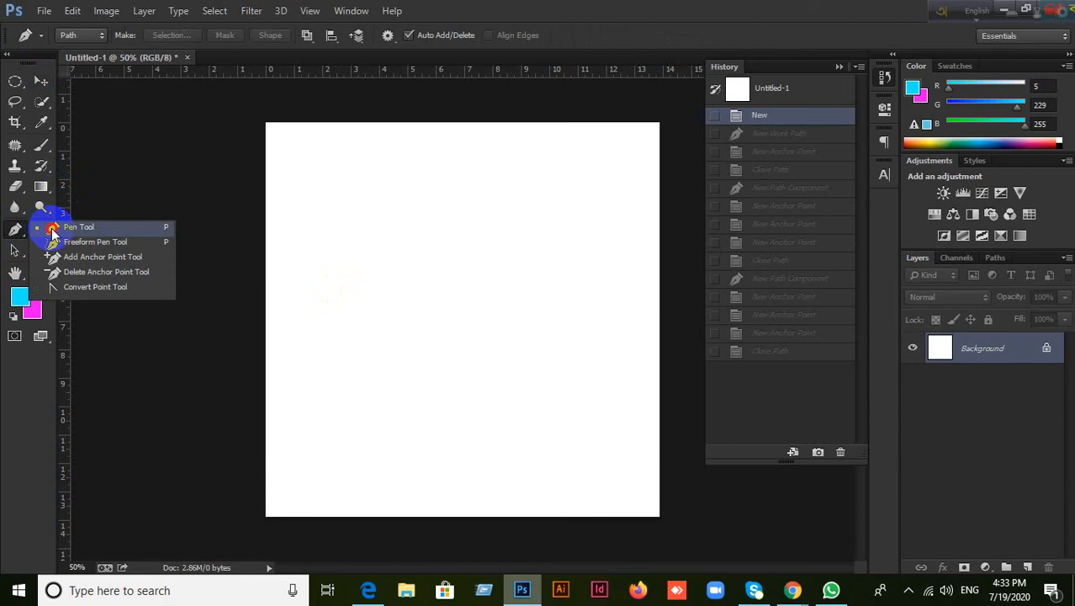
left_click(51, 228)
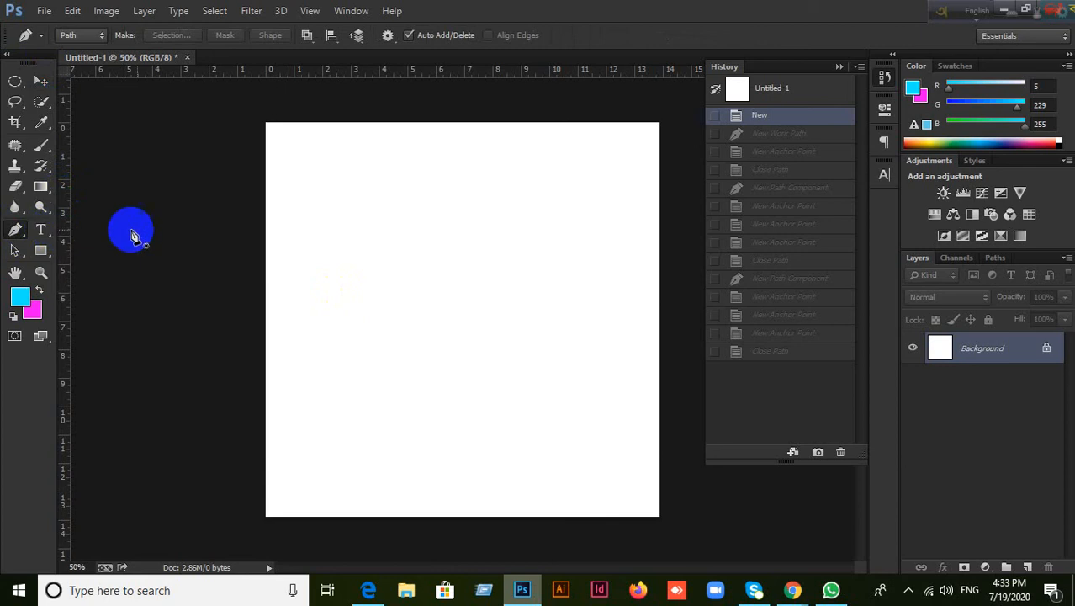
left_click(102, 36)
left_click(80, 52)
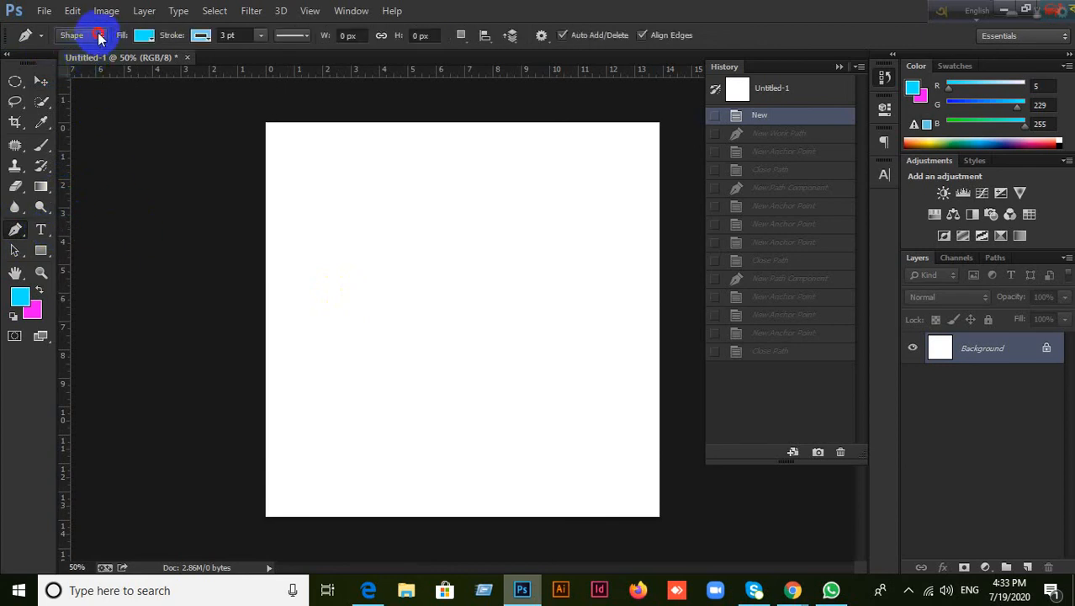
left_click(99, 37)
left_click(82, 66)
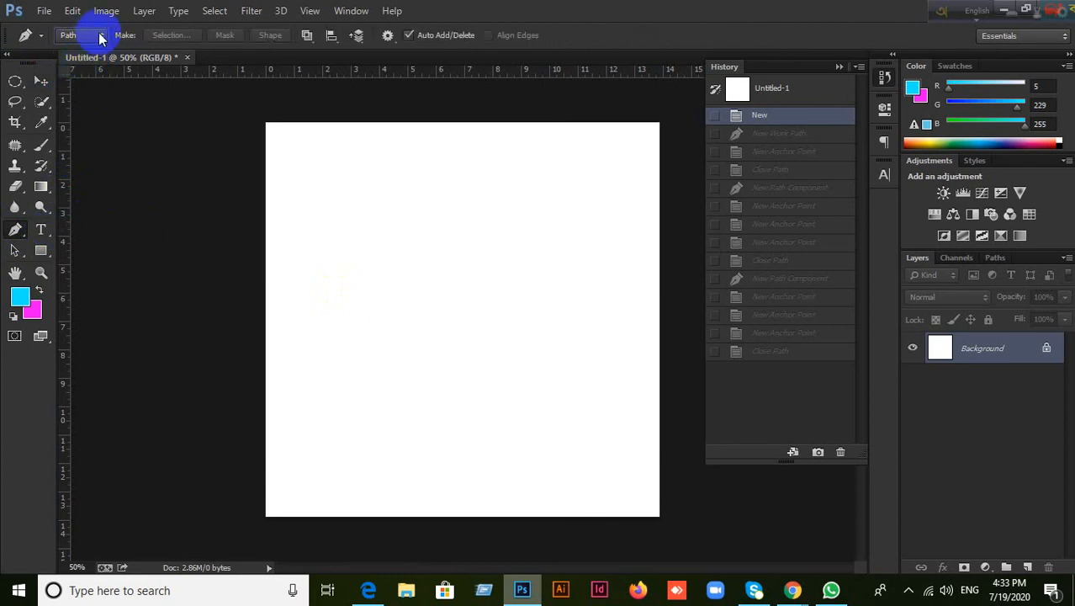
left_click(100, 37)
left_click(40, 81)
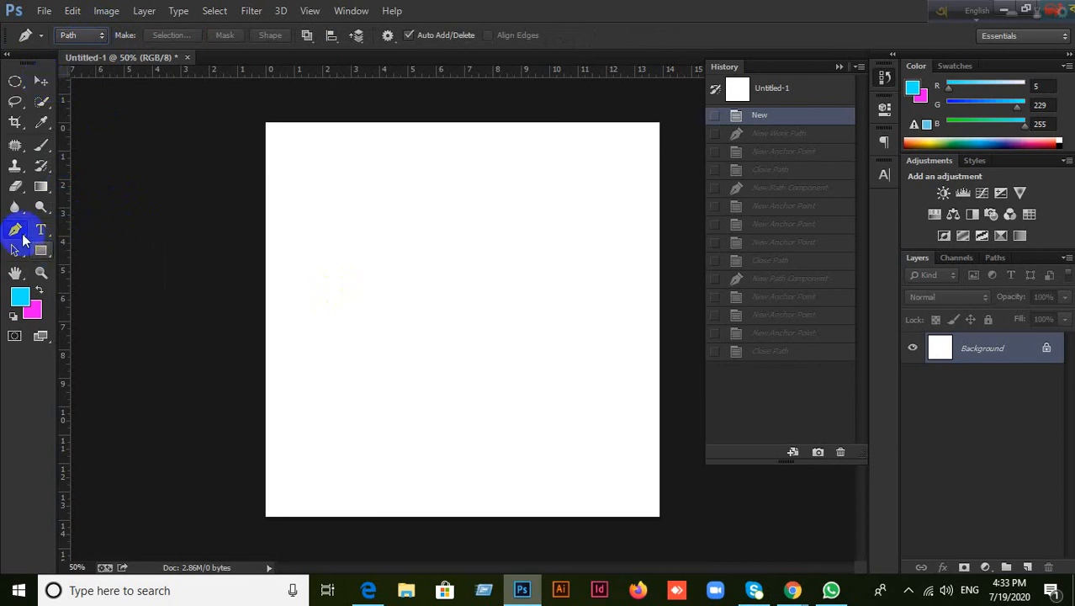
left_click(15, 231)
left_click(72, 223)
left_click(98, 39)
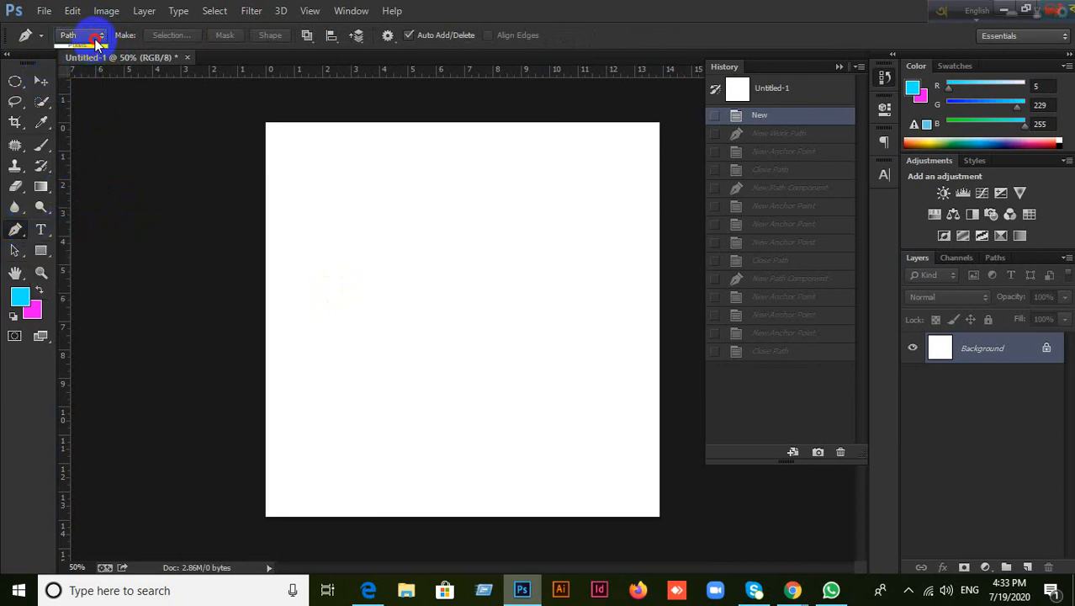
left_click(76, 52)
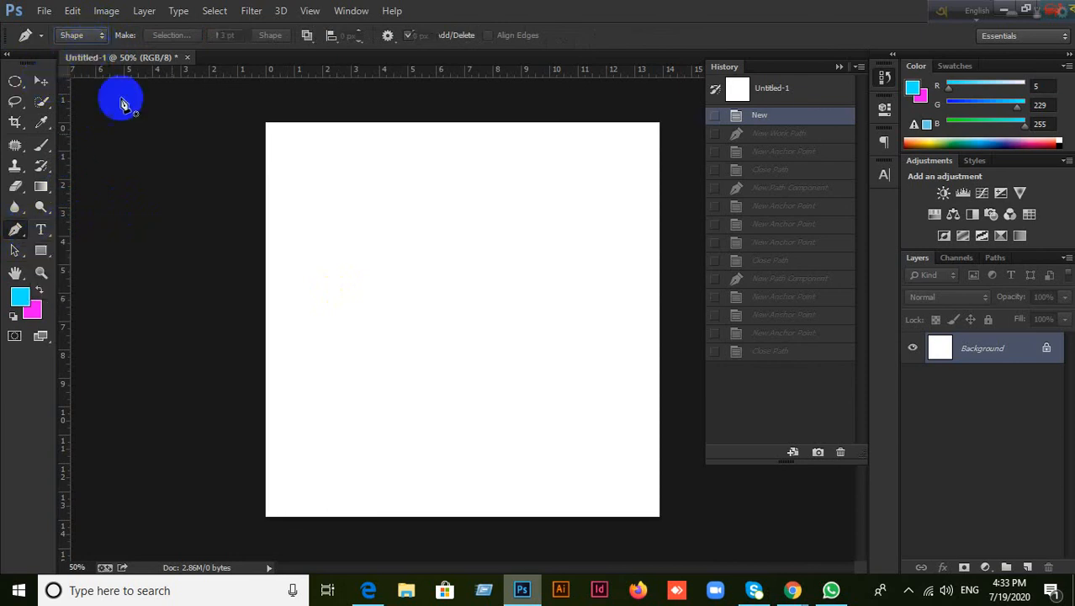
Step: Draw a closed four-sided cyan shape about 732 × 510 px on the upper canvas and revert to the blank document
left_click(320, 171)
left_click(600, 188)
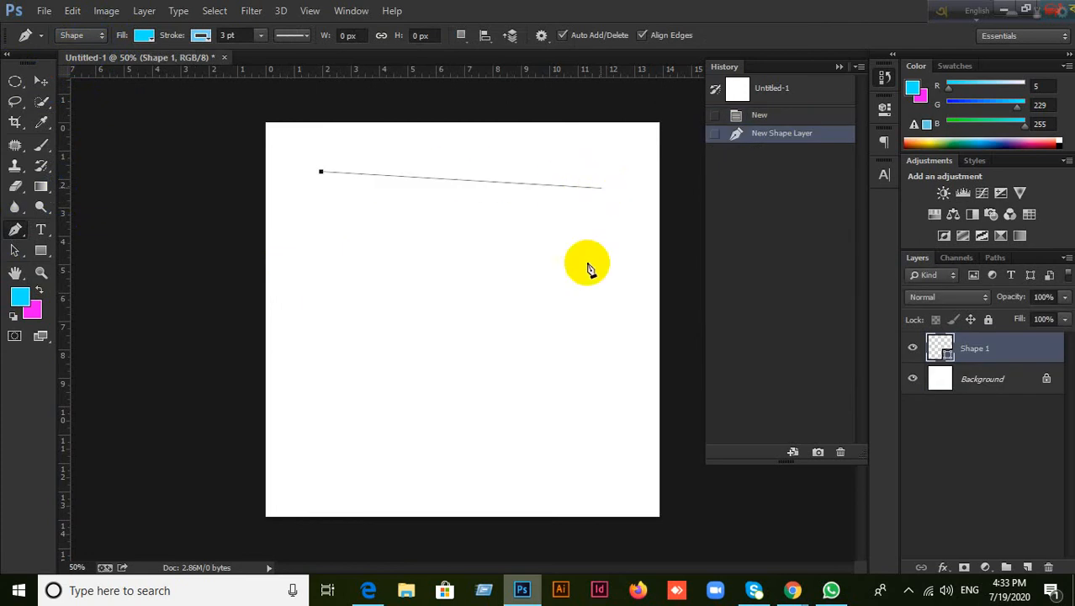
left_click(581, 372)
left_click(312, 353)
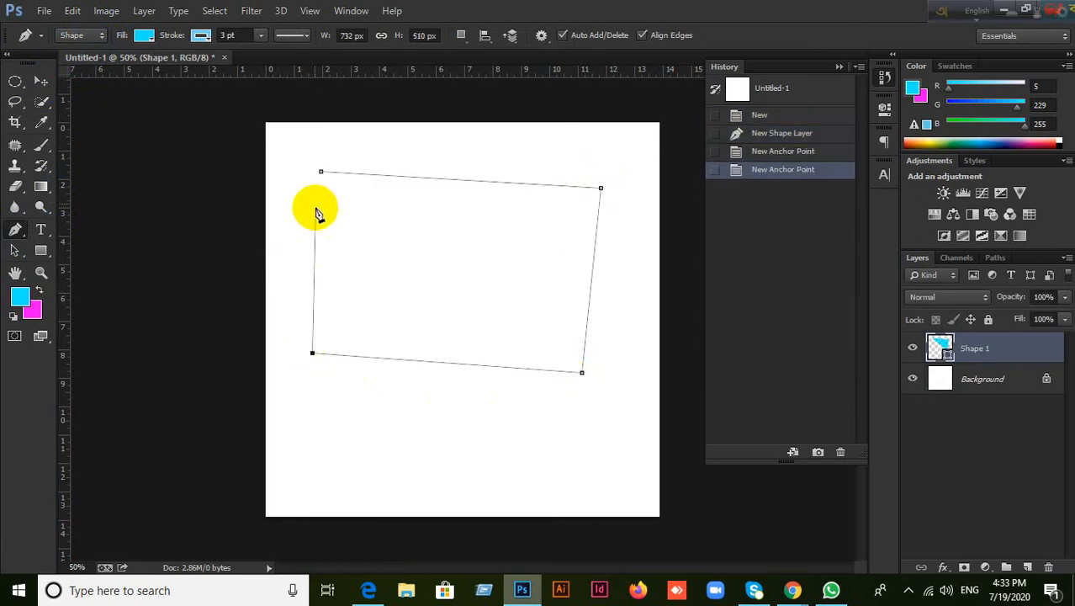
left_click(320, 172)
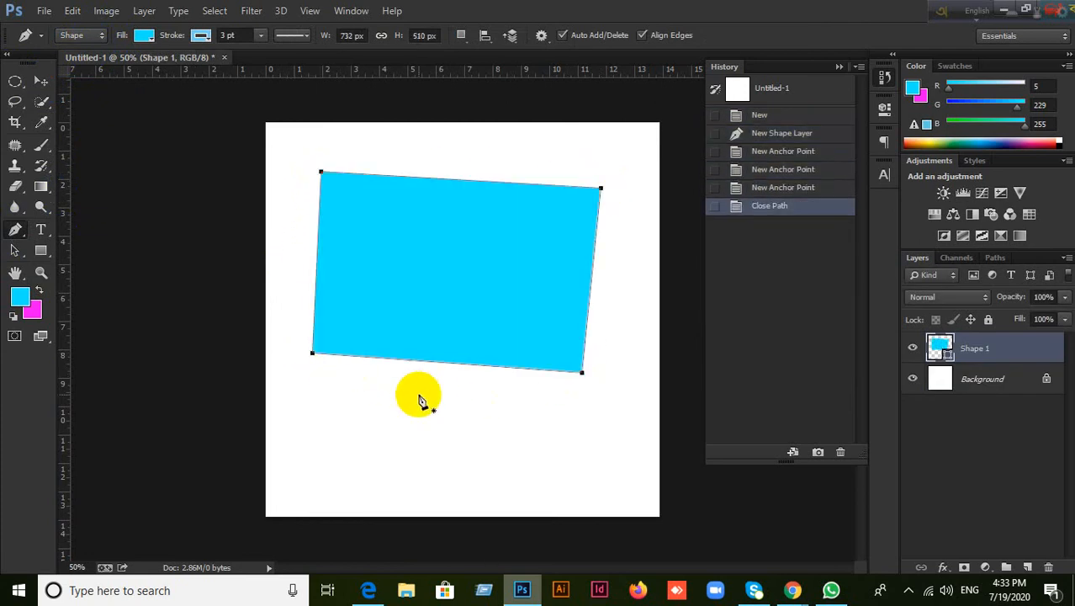
key("ctrl+z")
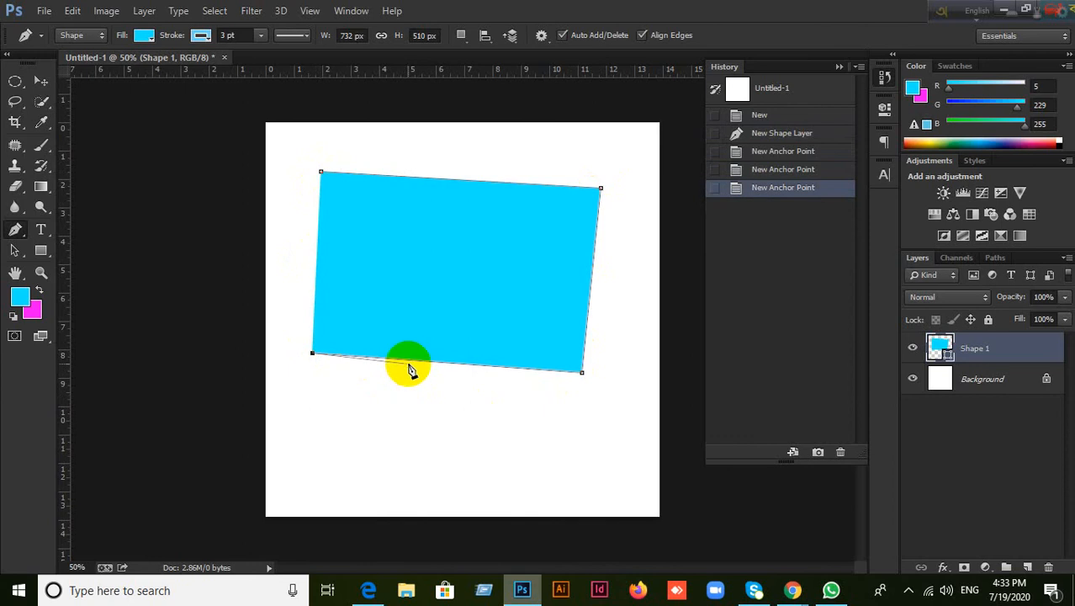
left_click(835, 118)
Step: Draw a closed curved cyan shape about 652 × 712 px with smooth anchor points and revert to the blank document
left_click(368, 176)
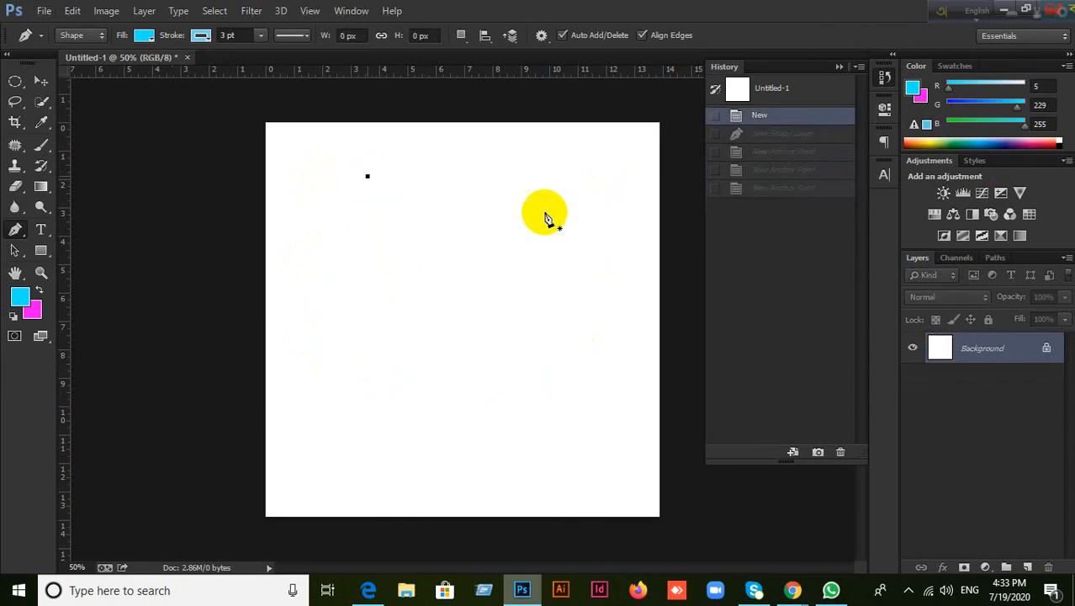
left_click_drag(551, 206, 573, 284)
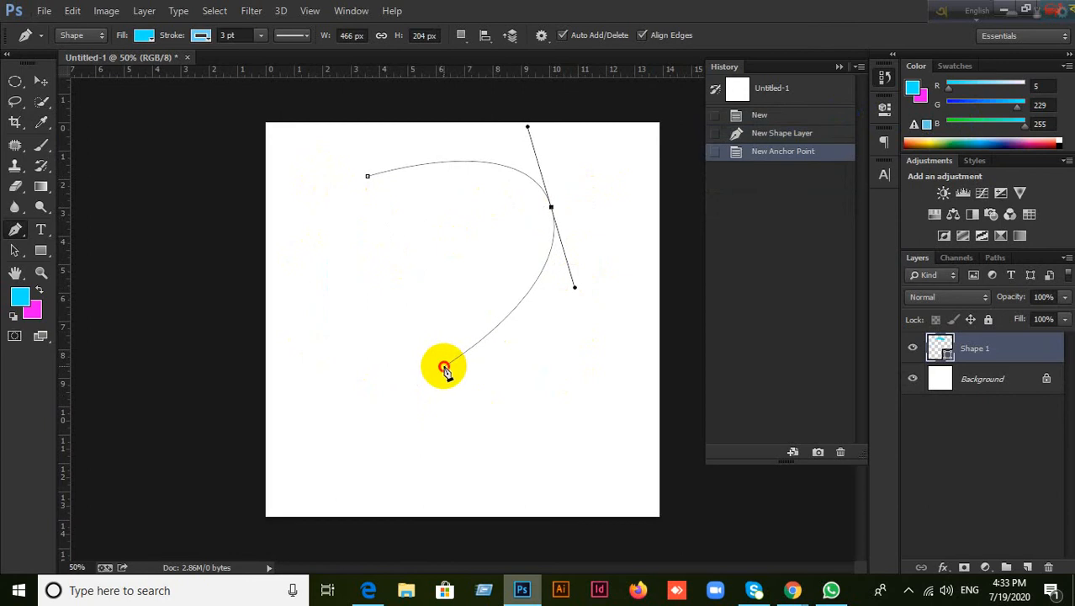
left_click_drag(444, 366, 383, 326)
left_click_drag(336, 255, 353, 198)
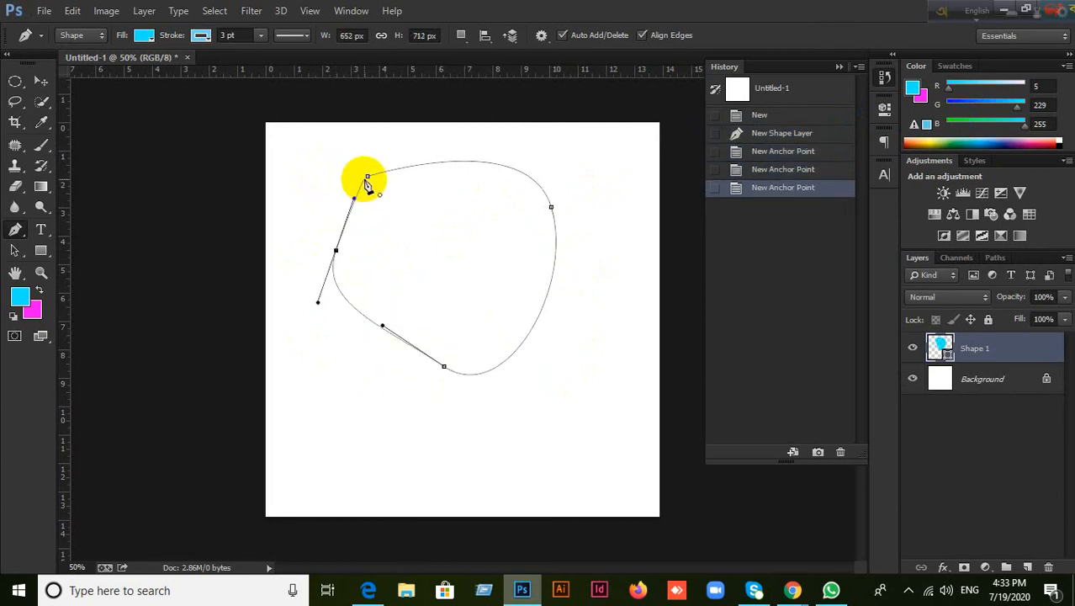
left_click(366, 176)
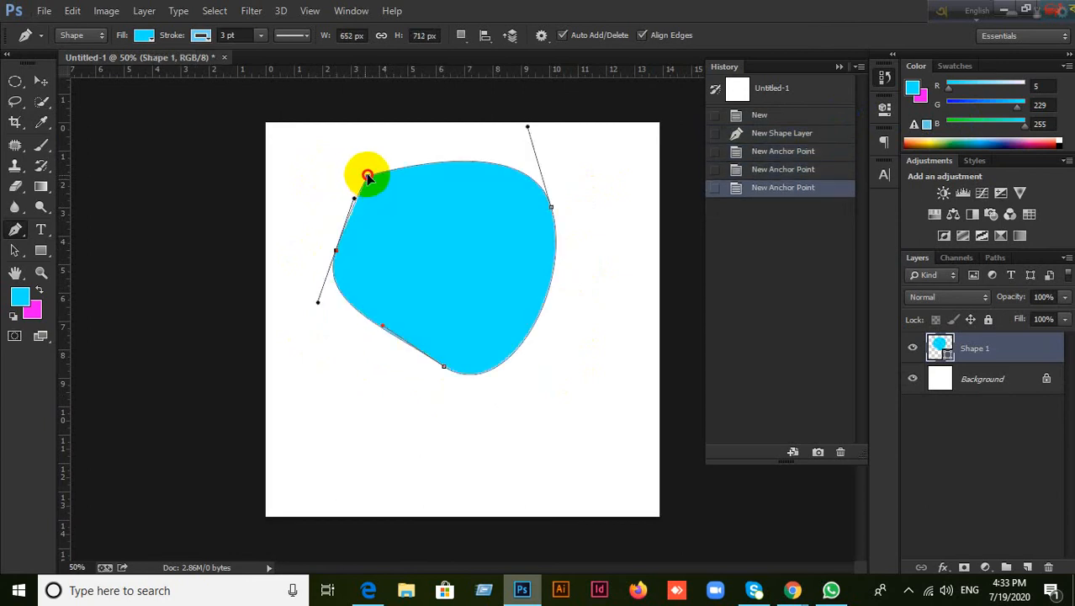
left_click(761, 115)
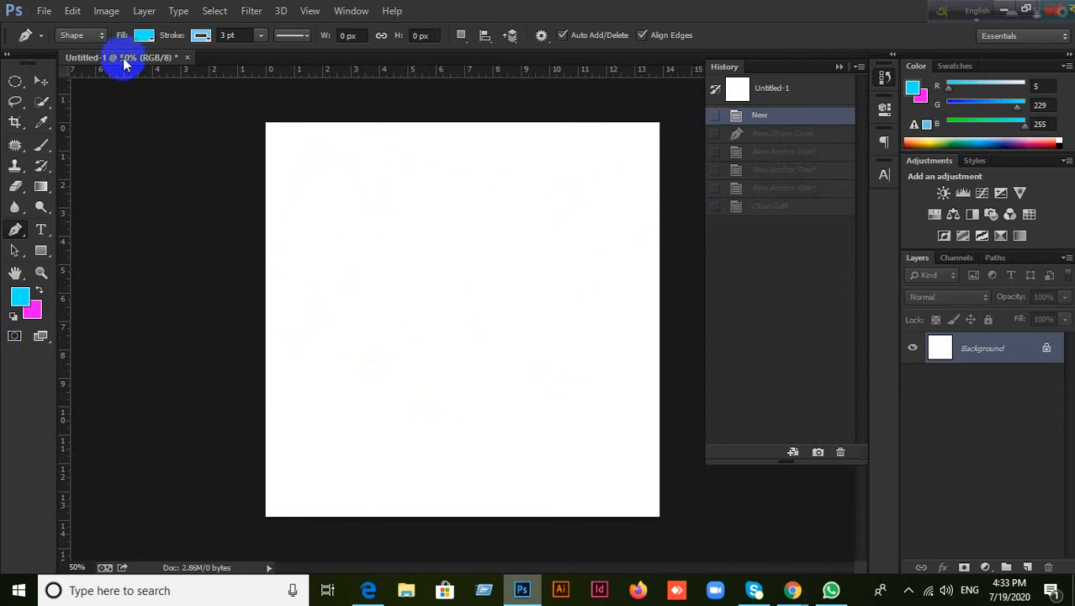
Step: Look at the Pen Tool mode choices, check the participant list of the Google Meet call in Chrome, and return to Photoshop
left_click(100, 38)
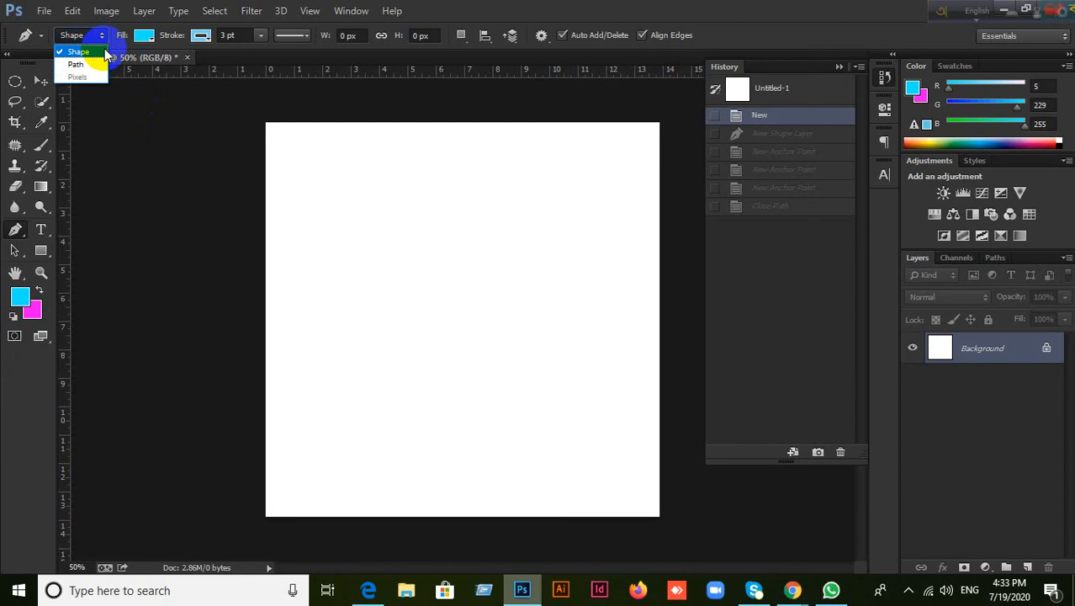
left_click(795, 586)
left_click(725, 551)
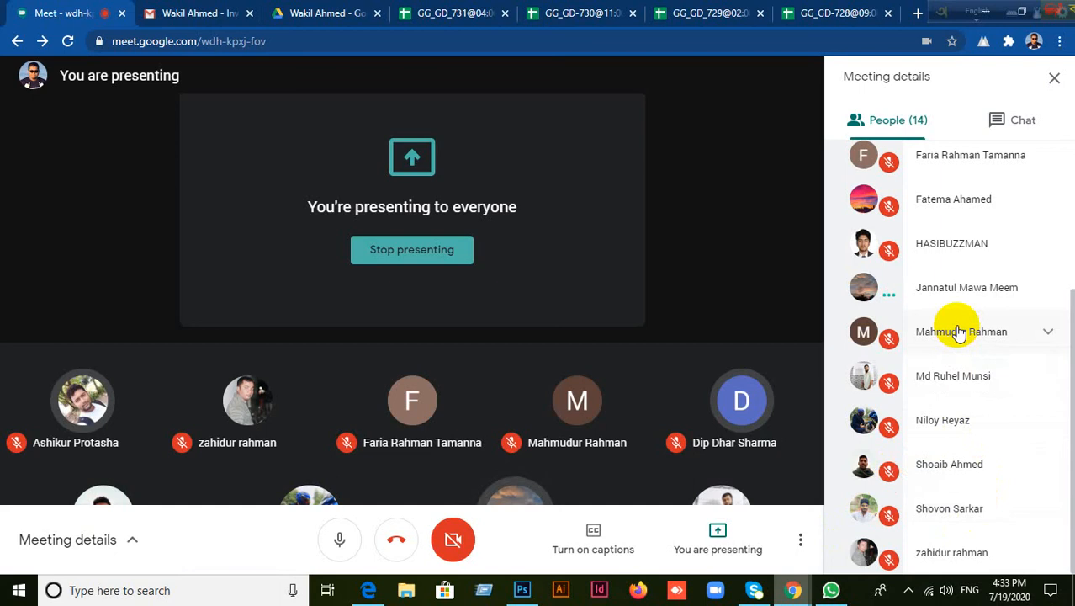
left_click(520, 587)
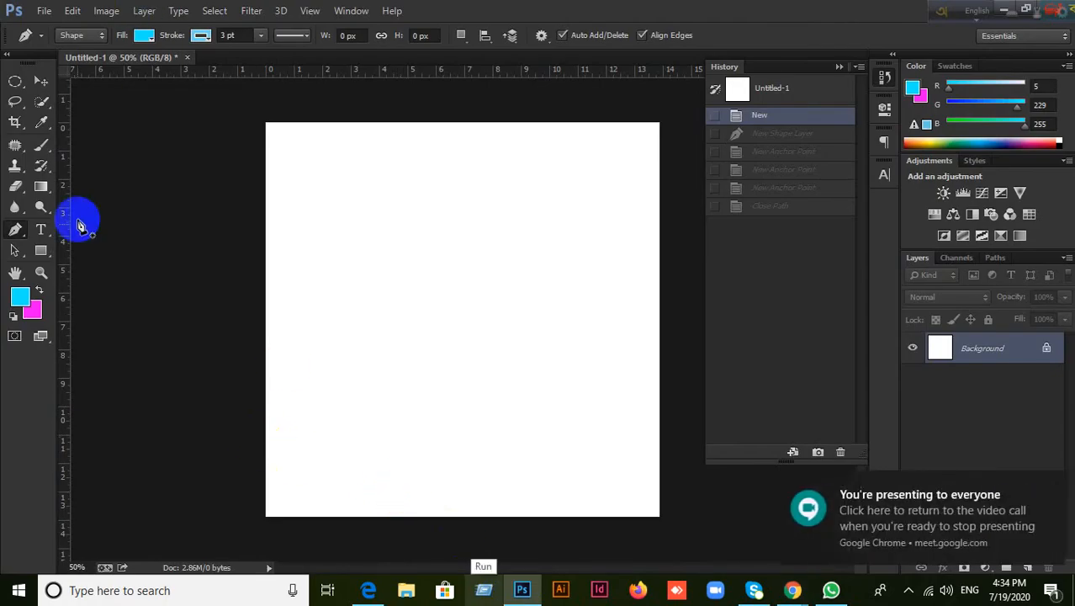
Step: Review the Pen Tool variants and alternate between the Move Tool and Pen Tool, leaving the Pen Tool active
right_click(15, 231)
left_click(80, 229)
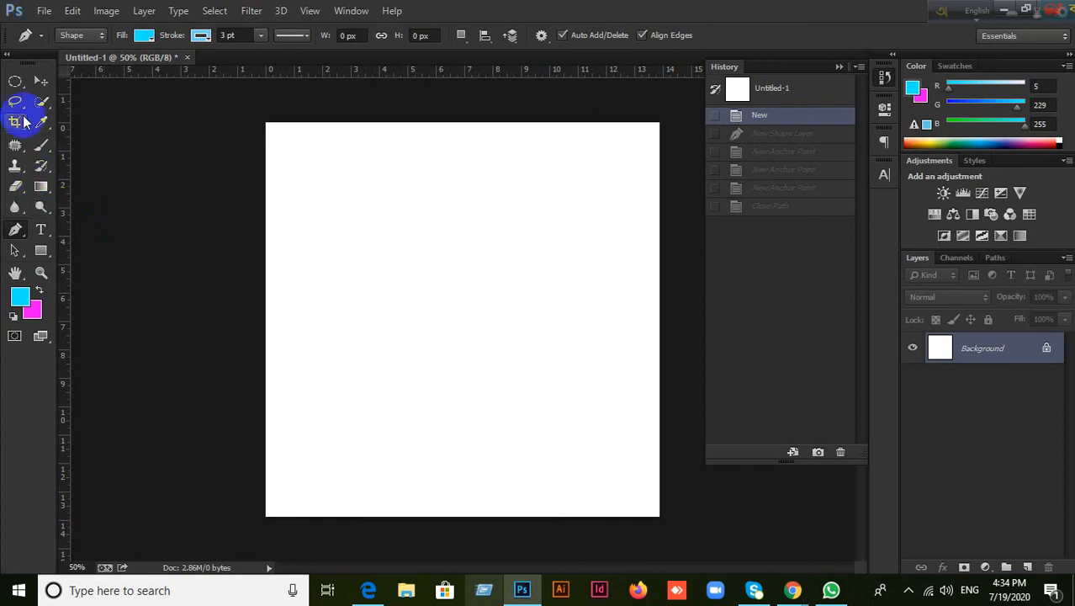
left_click(34, 82)
left_click(16, 231)
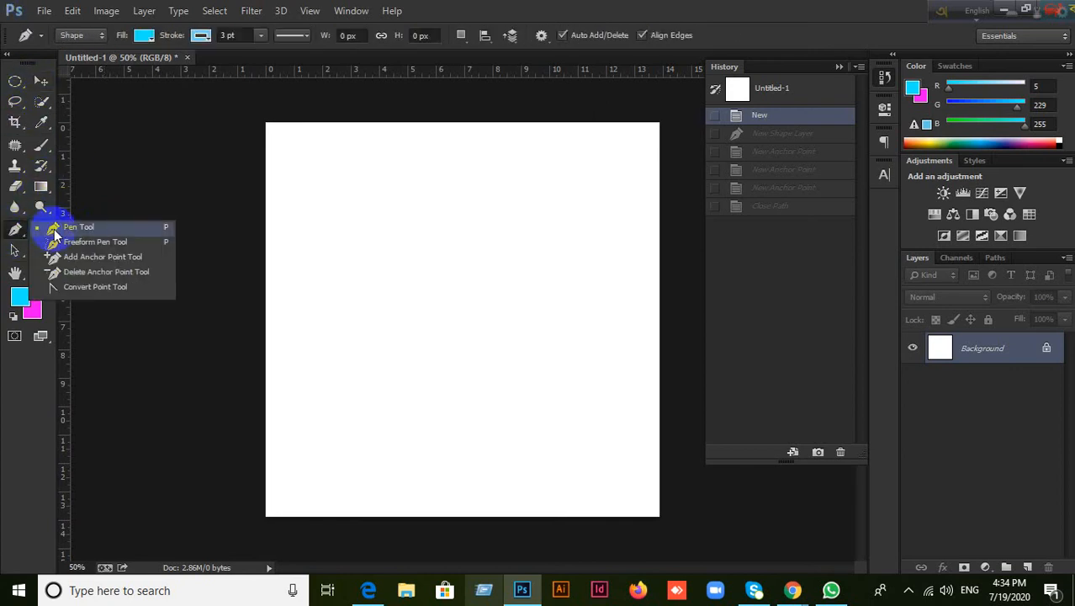
left_click(68, 231)
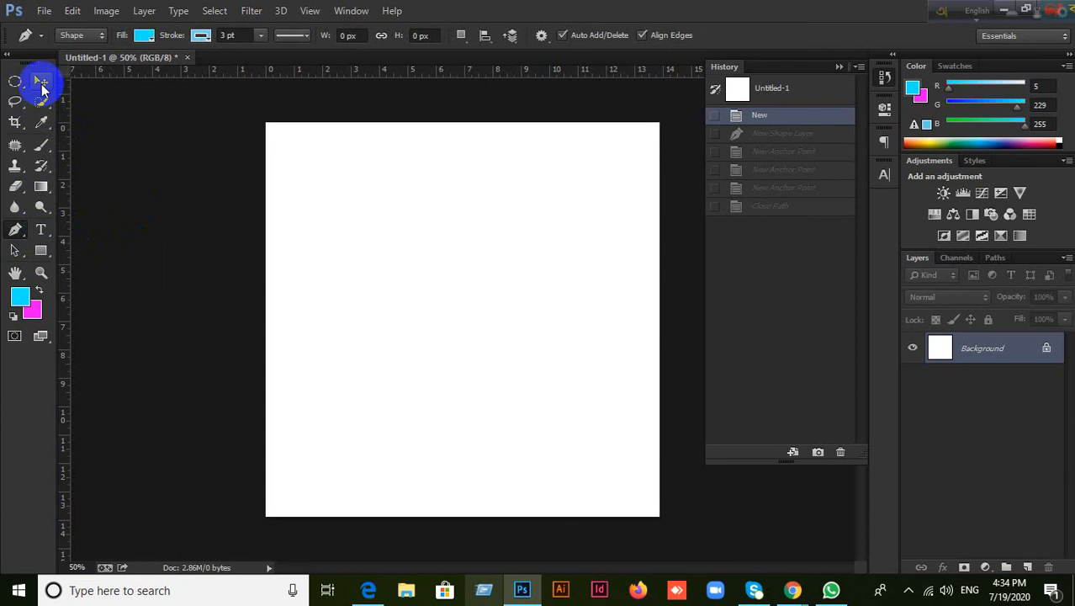
left_click(41, 83)
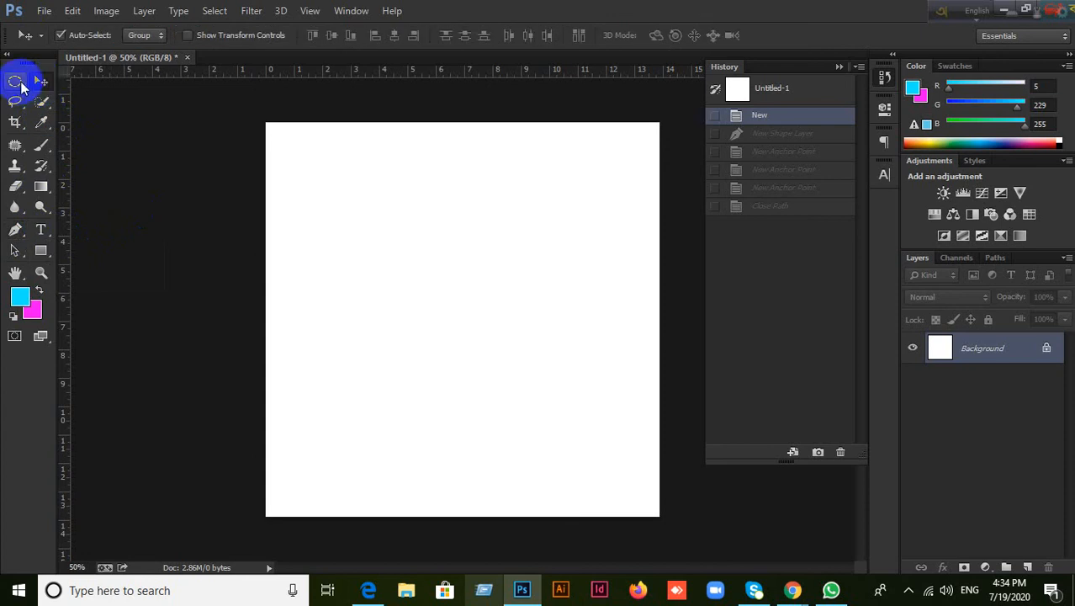
left_click(13, 231)
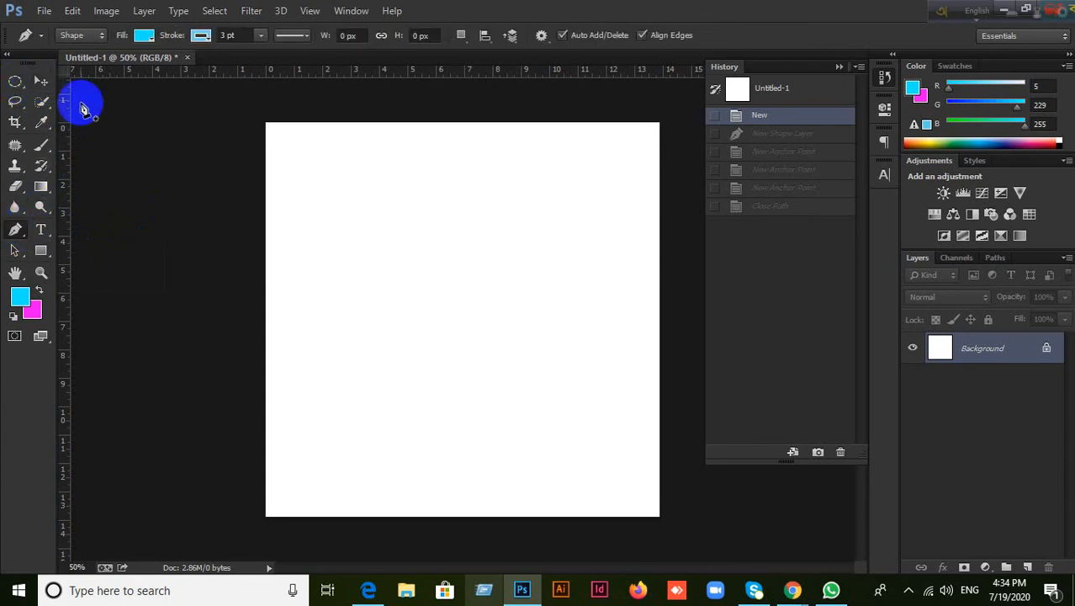
Step: Draw a closed five-point cyan shape about 558 × 480 px in Shape mode around the middle of the canvas
left_click(96, 37)
left_click(95, 48)
left_click(445, 197)
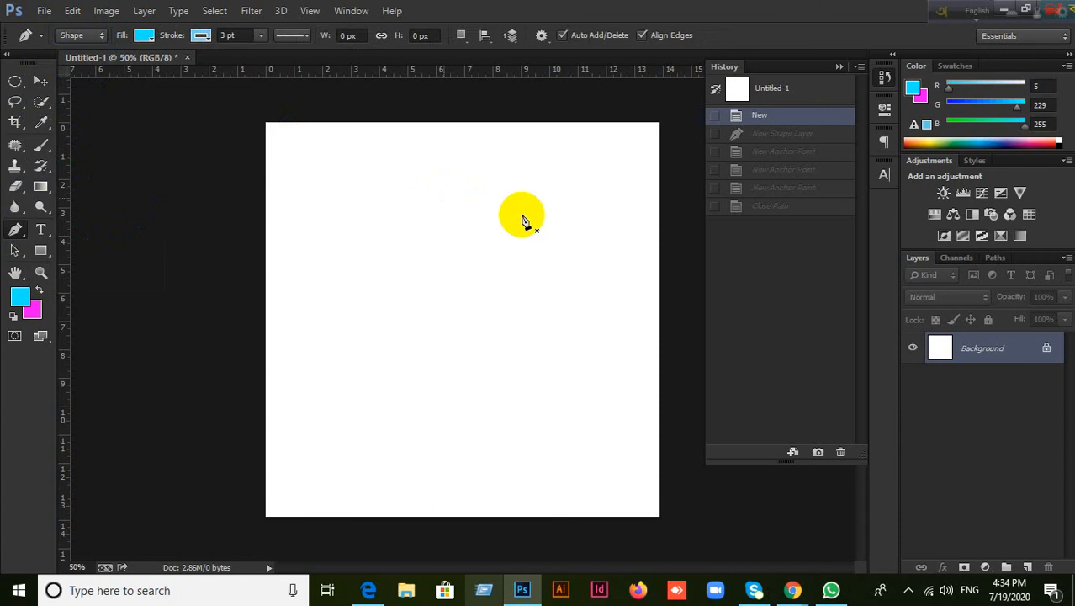
left_click(565, 241)
left_click(493, 388)
left_click(345, 364)
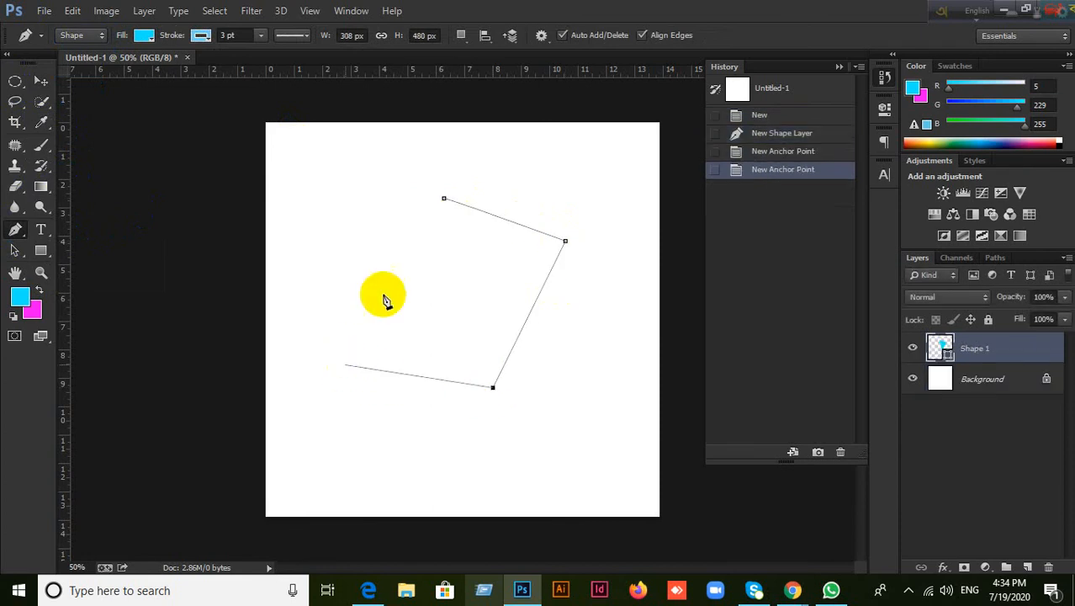
left_click(395, 270)
left_click(446, 199)
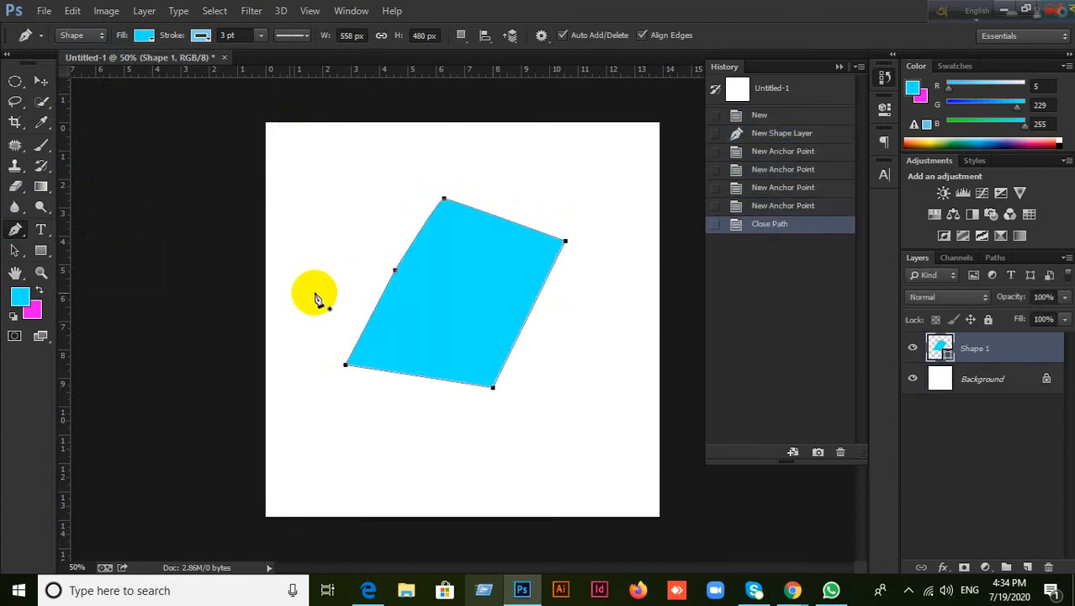
Step: Undo the five-point cyan shape back to the blank document
key("ctrl+alt+z")
key("ctrl+alt+z")
key("ctrl+alt+z")
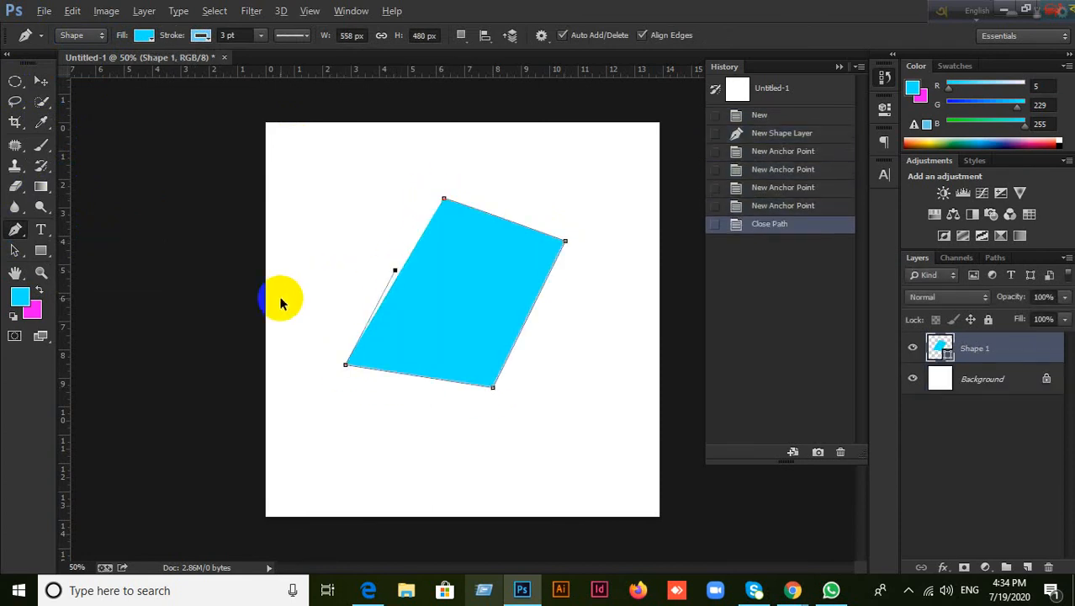
key("ctrl+alt+z")
key("ctrl+alt+z")
key("ctrl+alt+z")
key("ctrl+alt+z")
key("ctrl+alt+z")
key("ctrl+alt+z")
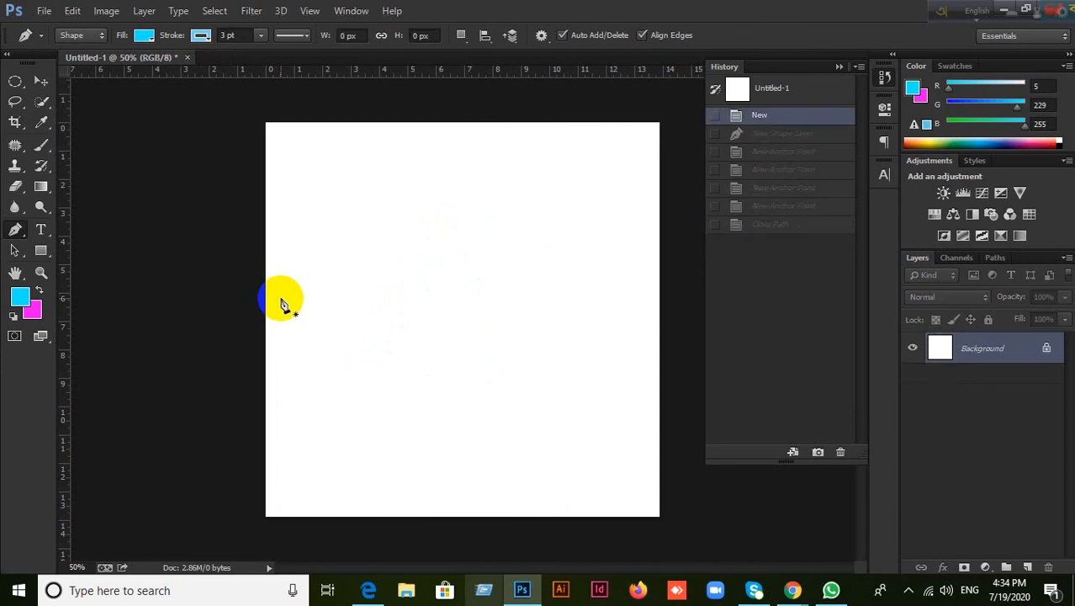
Step: Look at the Pen Tool variants and set the Pen Tool to Path mode
right_click(13, 234)
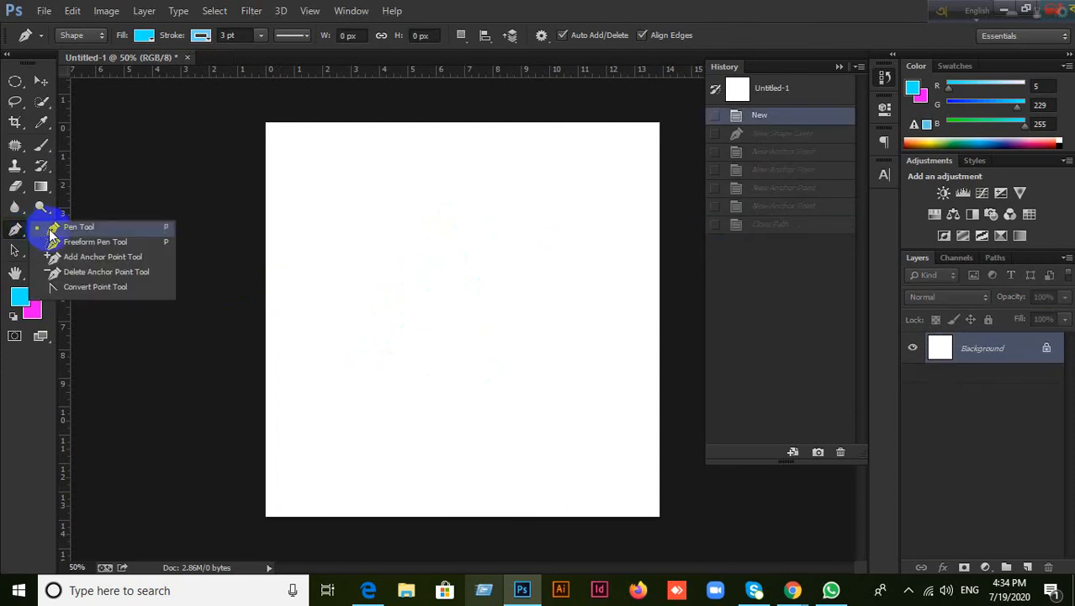
left_click(86, 64)
left_click(101, 37)
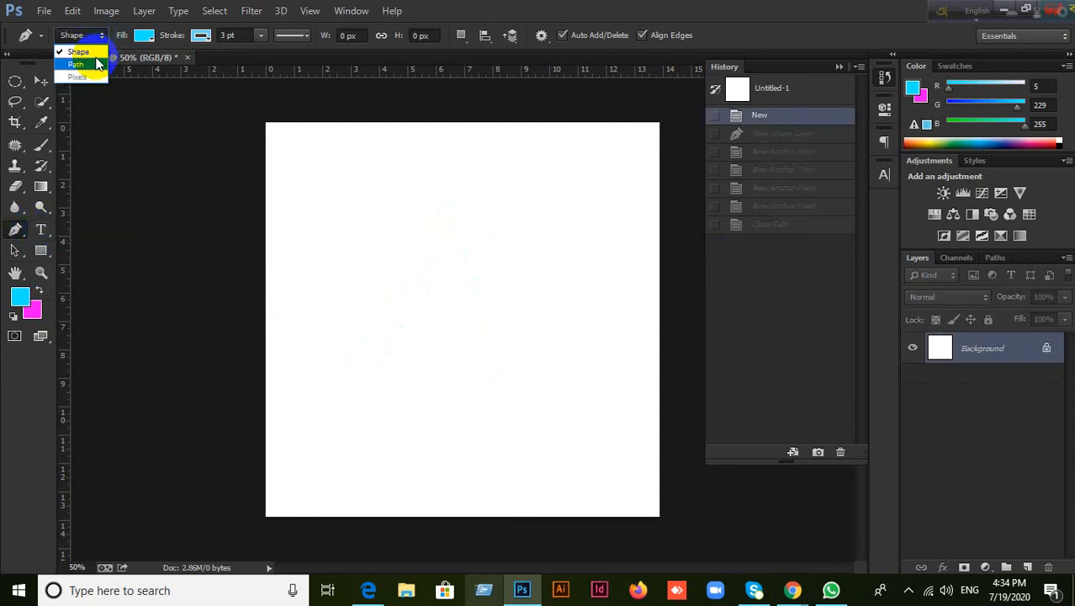
left_click(91, 65)
Step: Draw a closed six-point path with a notched left side, convert it to a selection, and deselect it
left_click(343, 168)
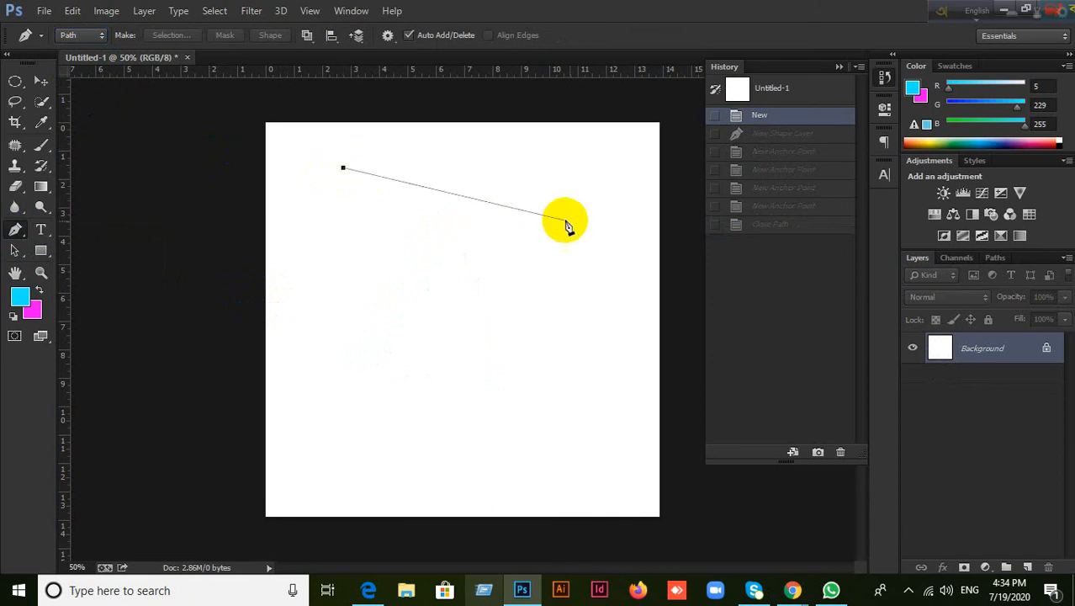
left_click(583, 228)
left_click(539, 423)
left_click(285, 355)
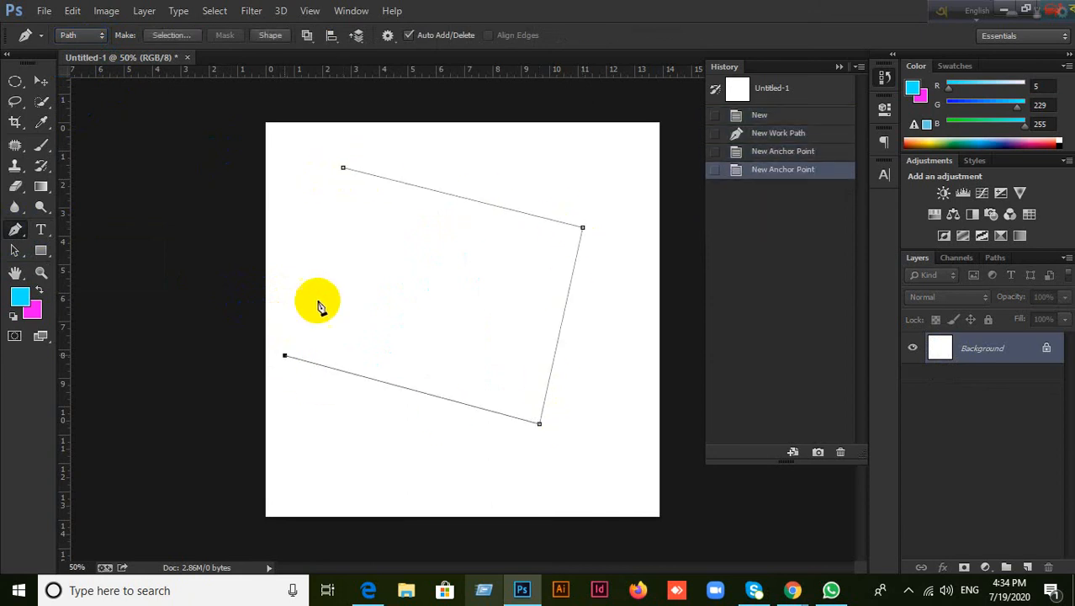
left_click(373, 270)
left_click(311, 223)
left_click(344, 167)
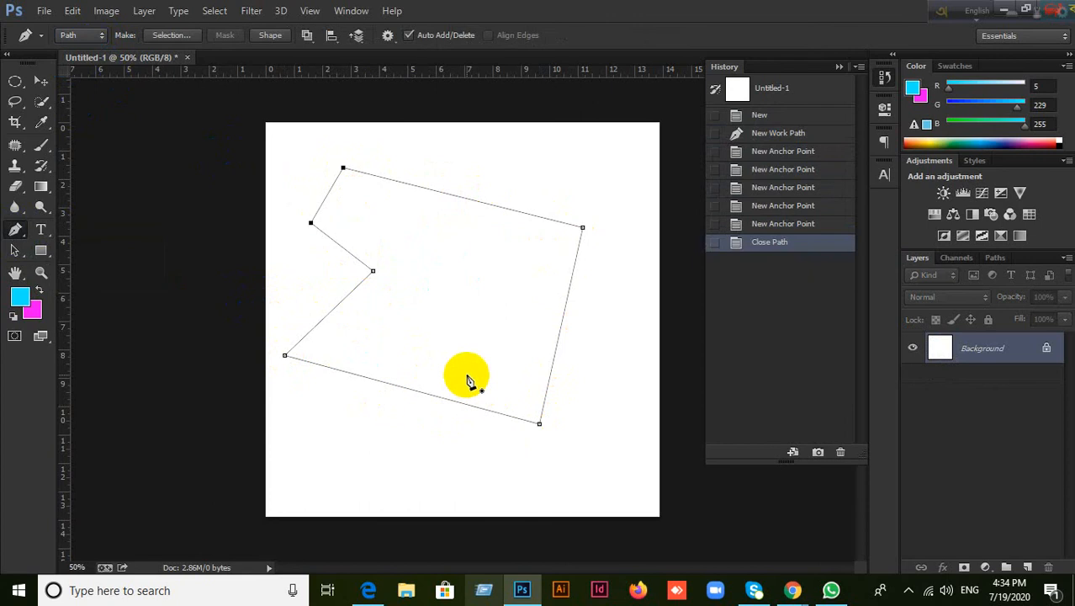
key("ctrl+Return")
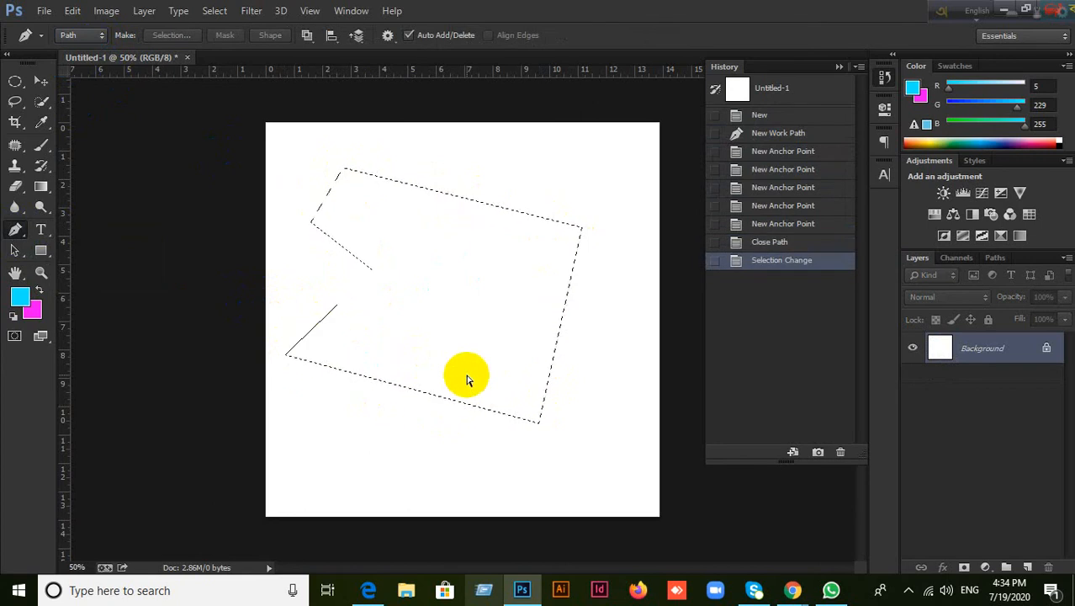
key("ctrl+d")
Step: Draw a closed four-sided path across the canvas, convert it to a selection, and deselect it
left_click(346, 202)
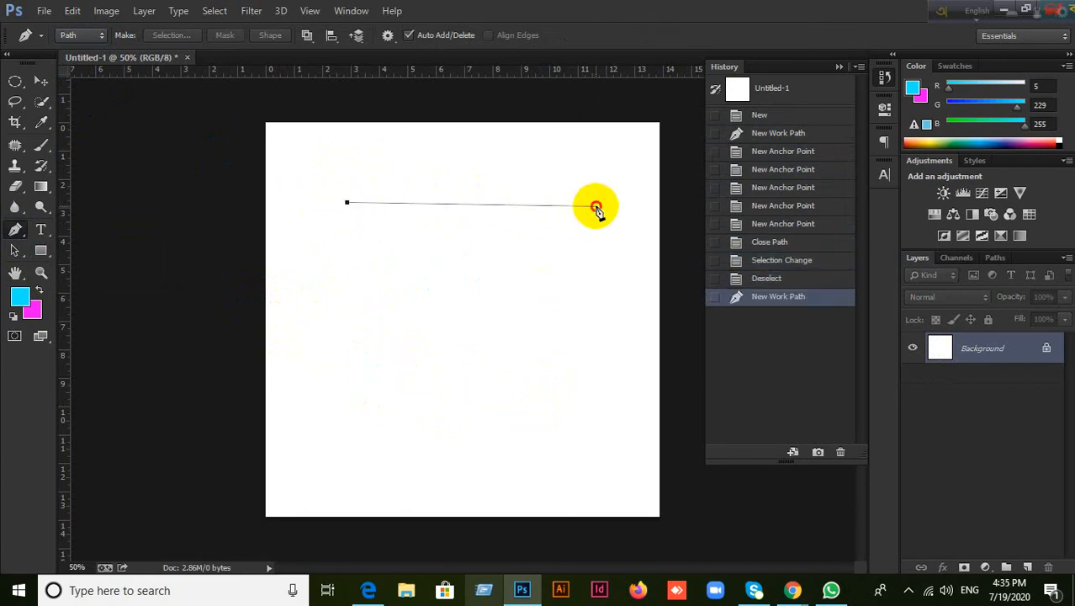
left_click(596, 206)
left_click(626, 408)
left_click(403, 443)
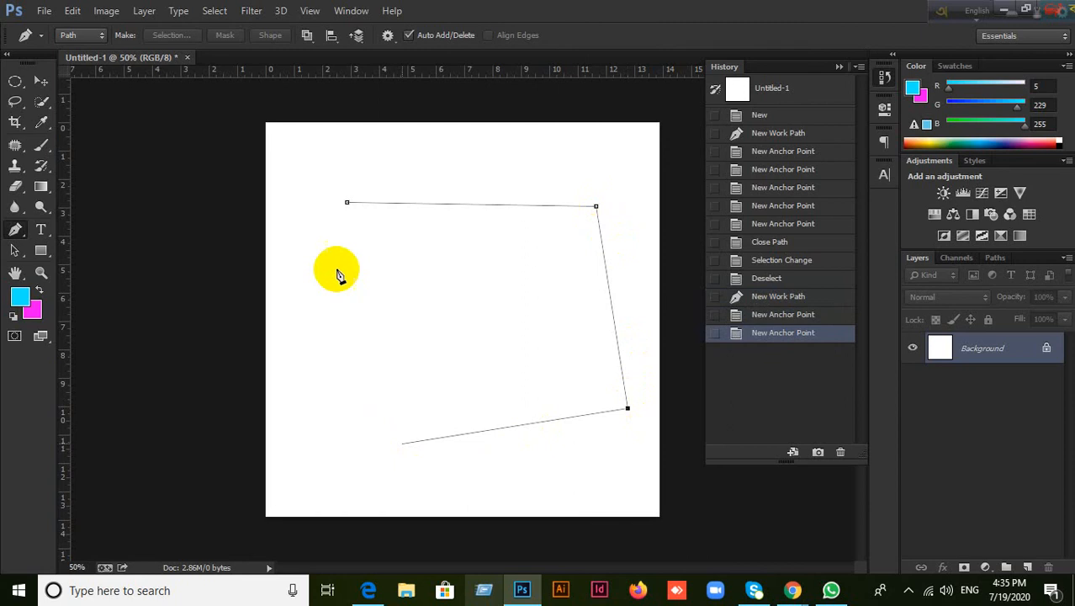
left_click(348, 203)
key("ctrl+Return")
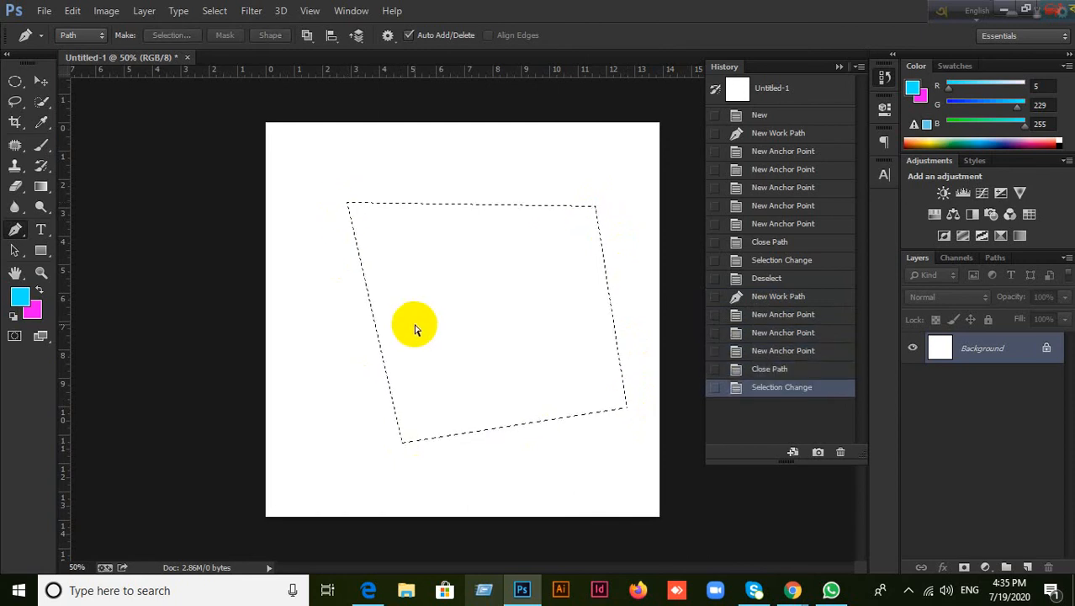
key("ctrl+d")
Step: Make a rectangular selection over the middle of the canvas with the Rectangular Marquee Tool and deselect it
left_click(10, 81)
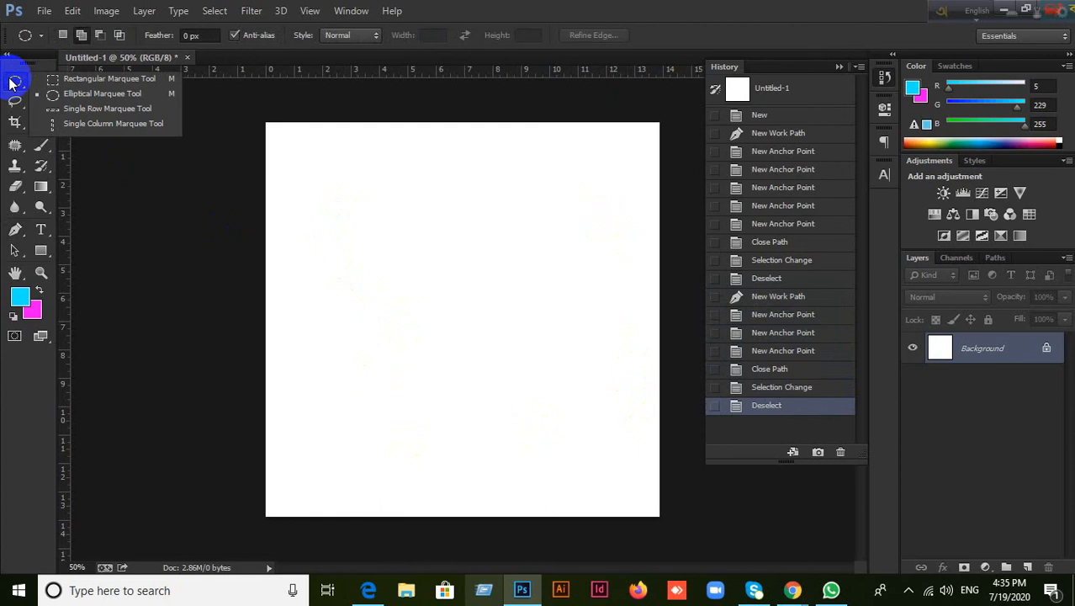
left_click(68, 76)
left_click_drag(320, 164, 561, 409)
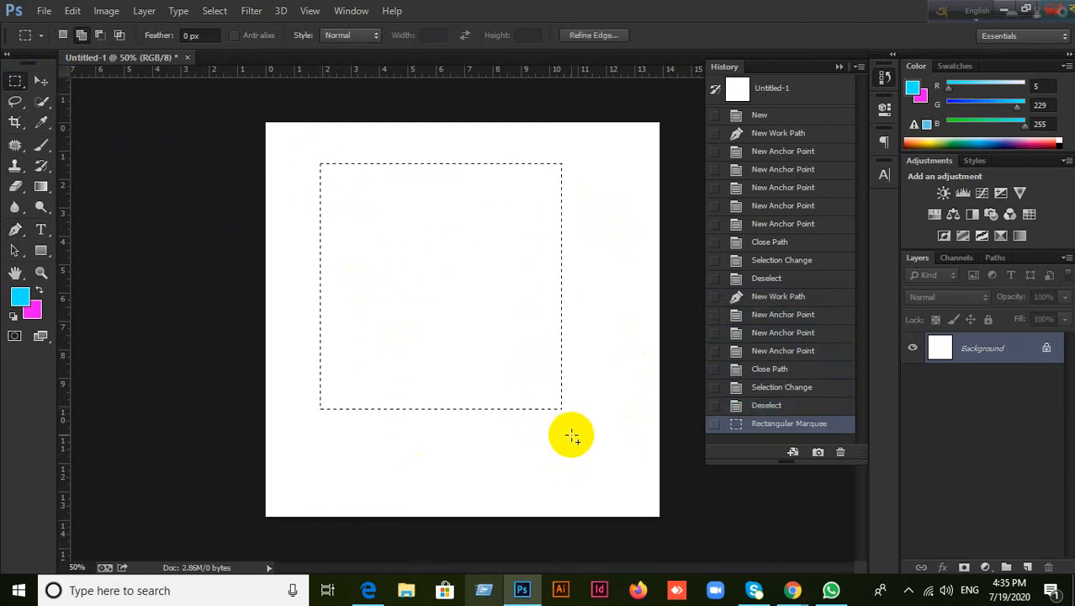
left_click(571, 435)
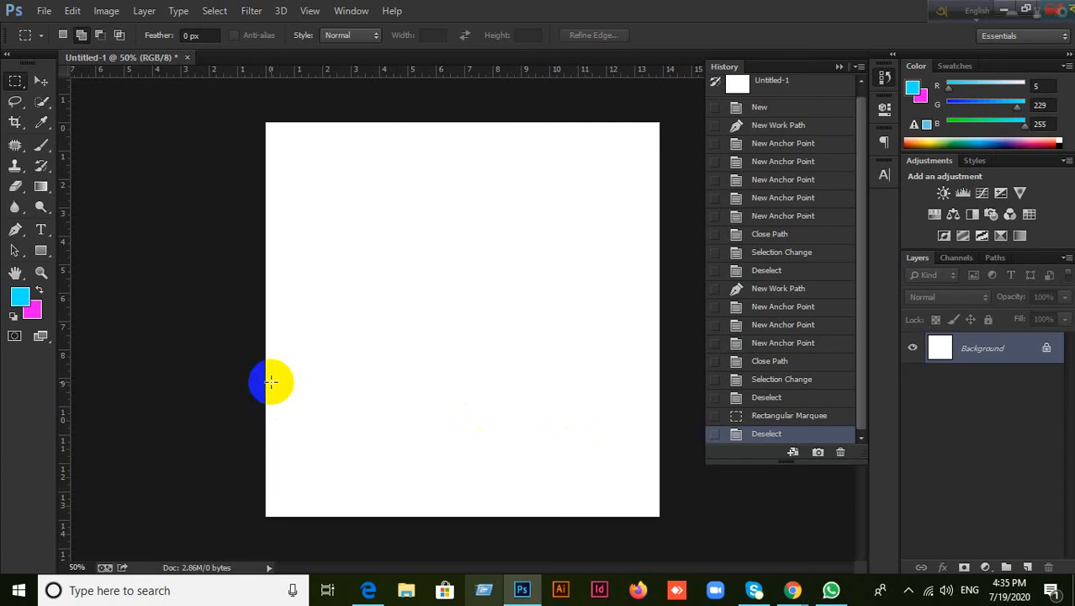
left_click(41, 81)
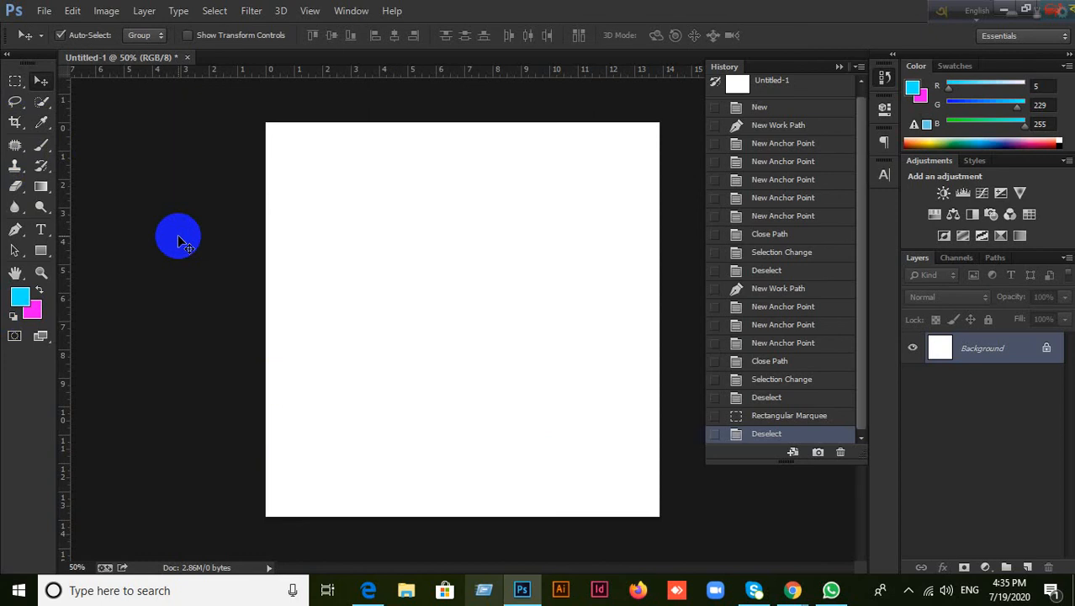
left_click(41, 250)
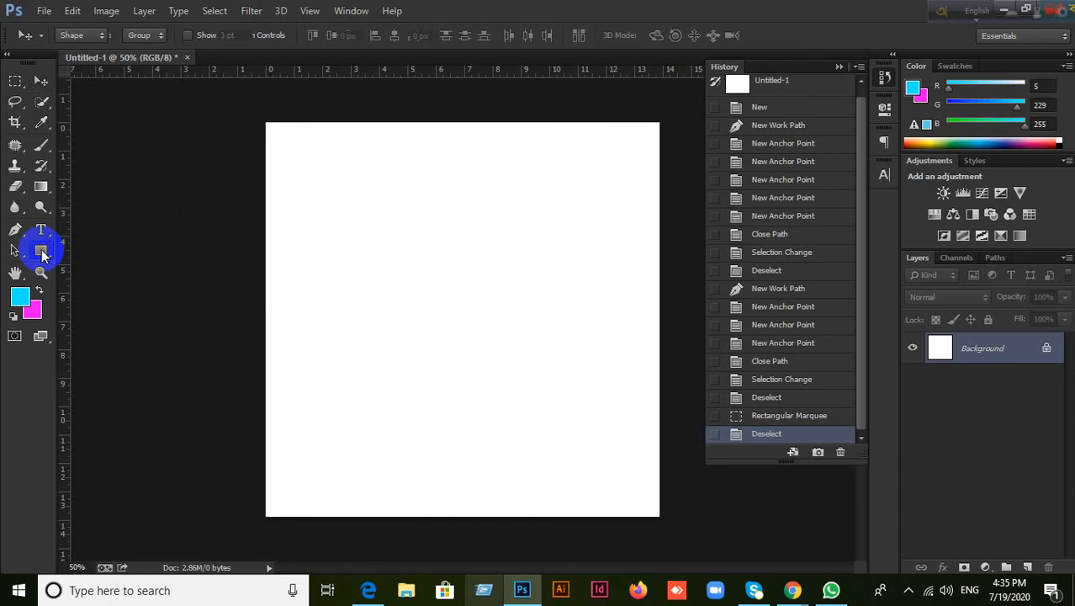
left_click(316, 176)
left_click(514, 241)
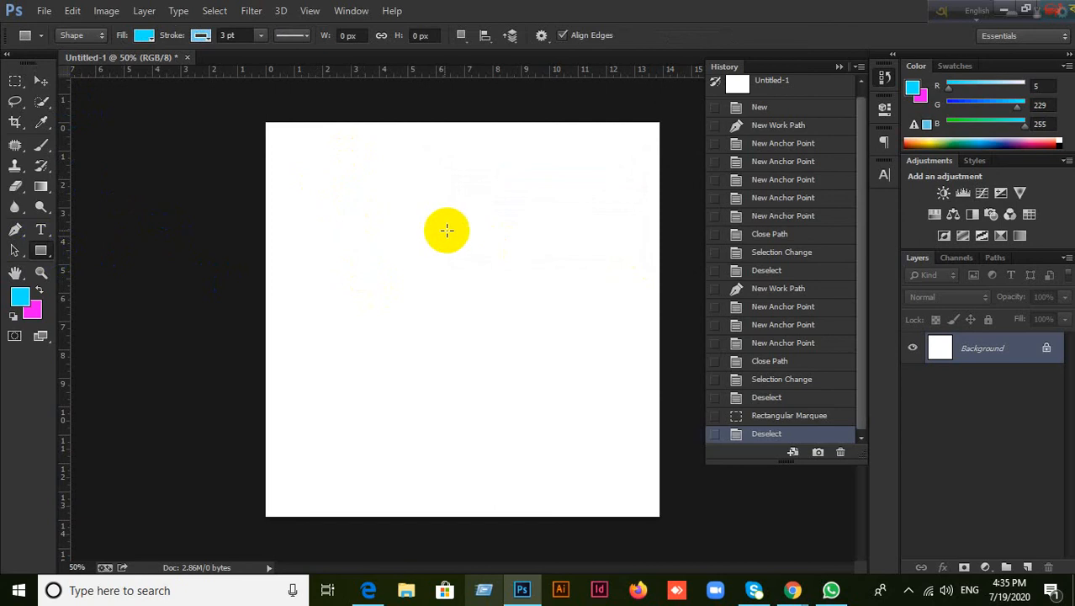
left_click(40, 80)
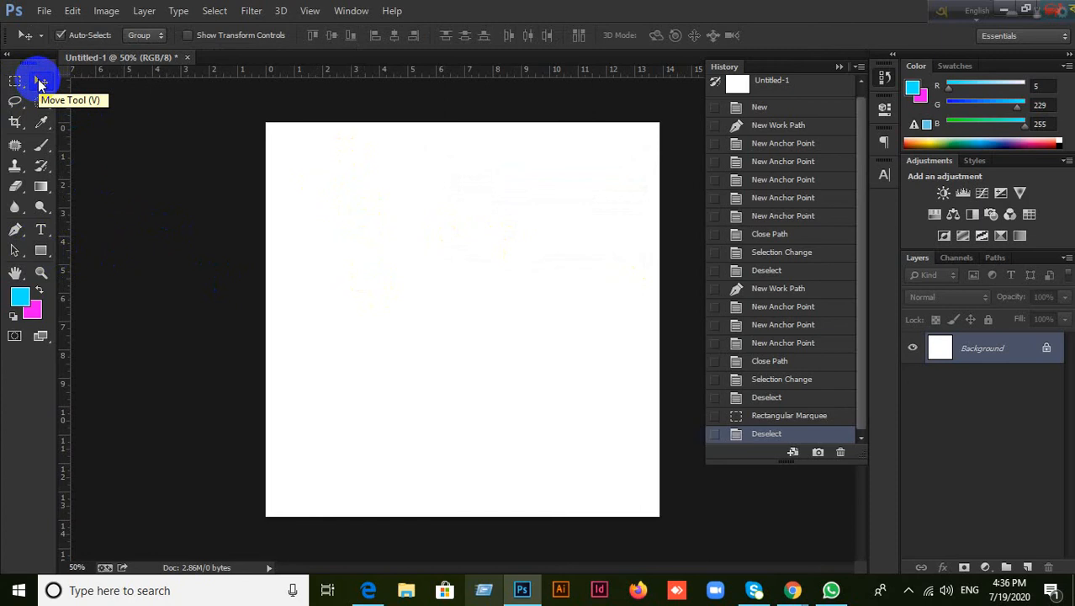
Step: Draw a rectangle about 582 × 456 px in the middle of the canvas with the Rectangle Tool and remove its fill
left_click(40, 250)
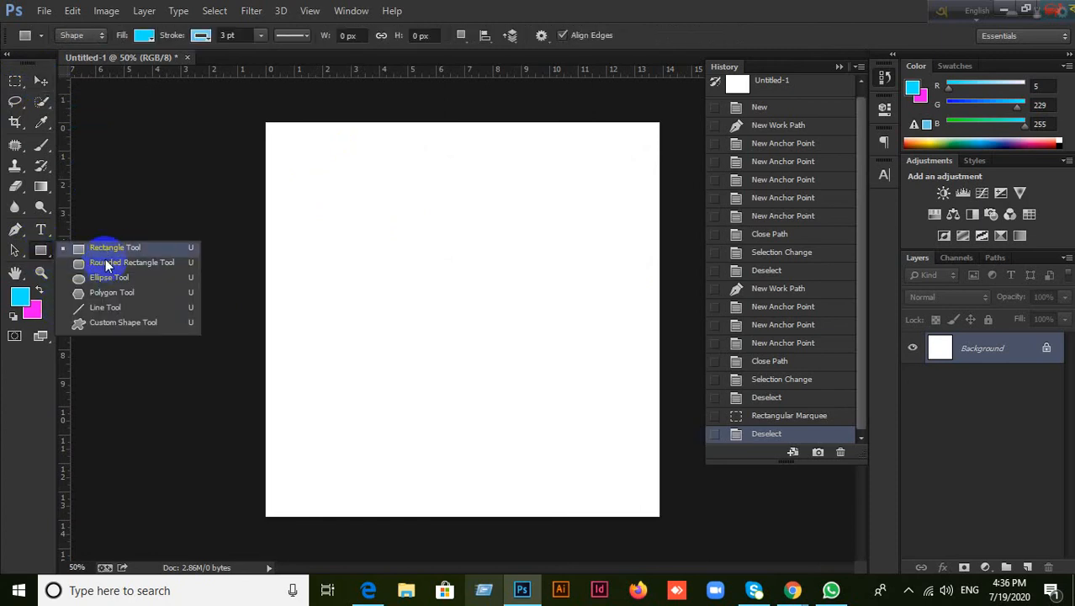
left_click(109, 249)
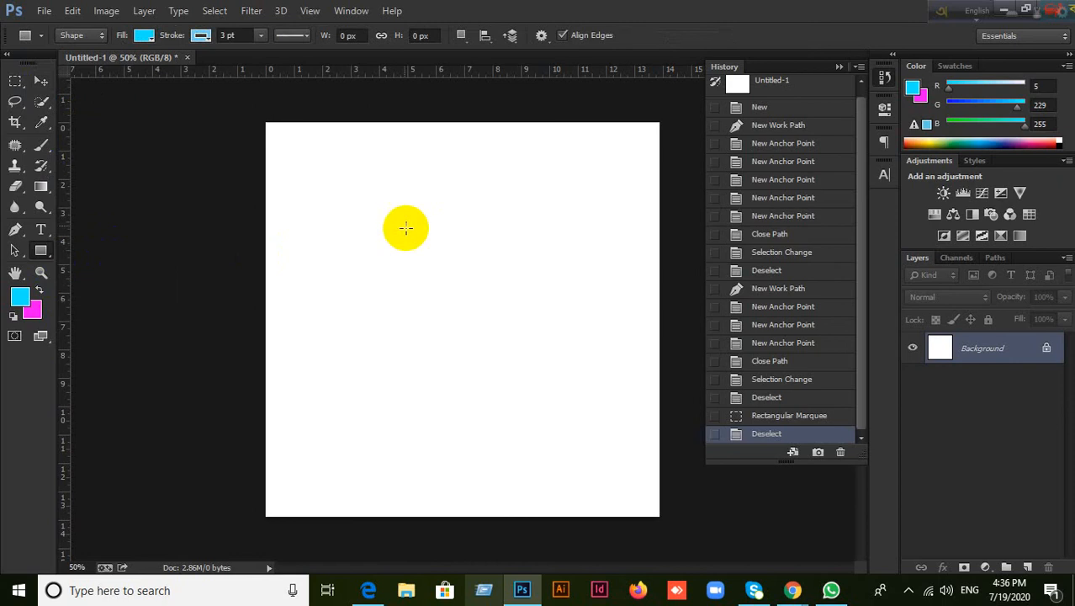
left_click_drag(346, 206, 575, 384)
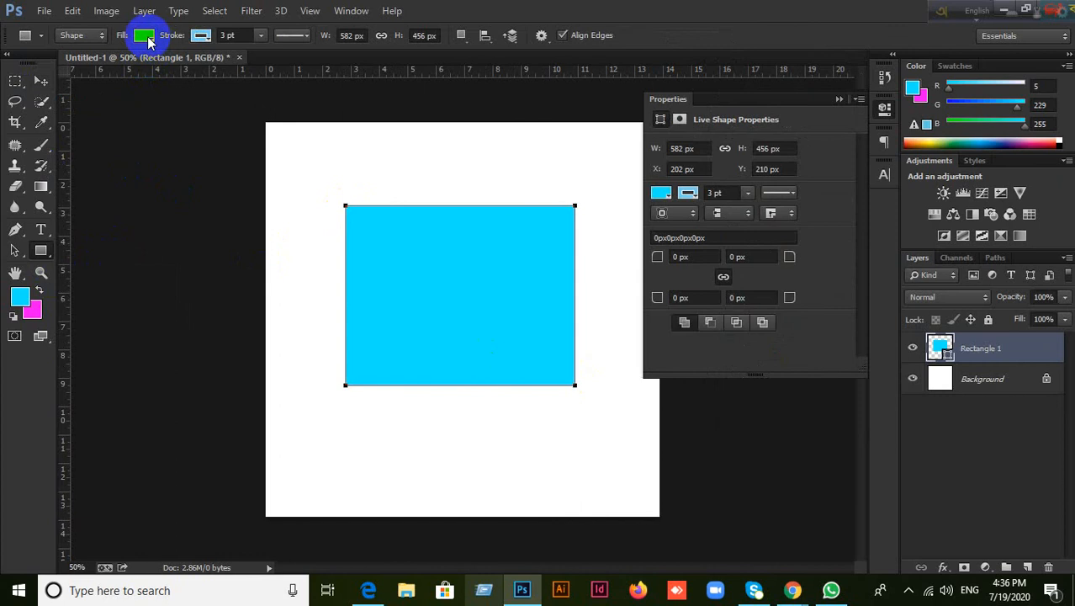
left_click(144, 35)
left_click(80, 71)
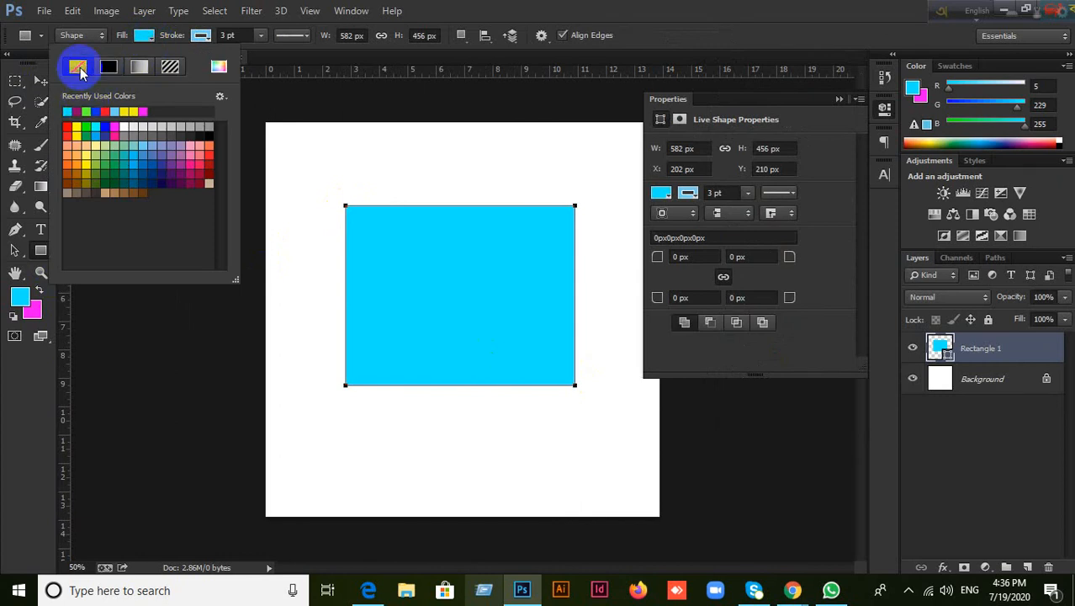
left_click(598, 313)
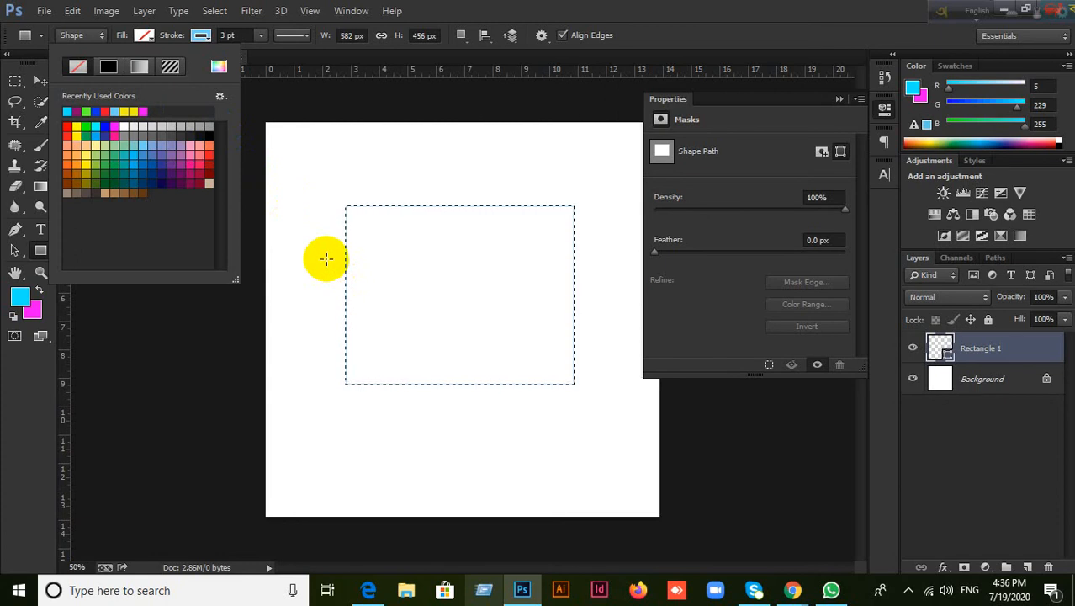
Step: Look at the Rectangle Tool's drawing mode choices and keep Shape mode
left_click(98, 35)
left_click(101, 35)
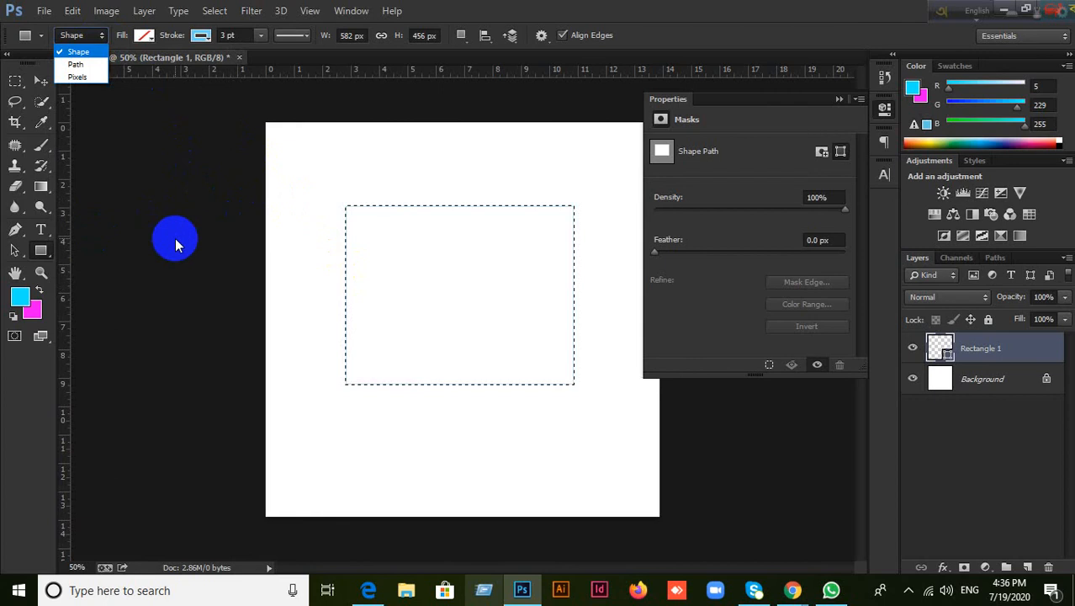
left_click(42, 81)
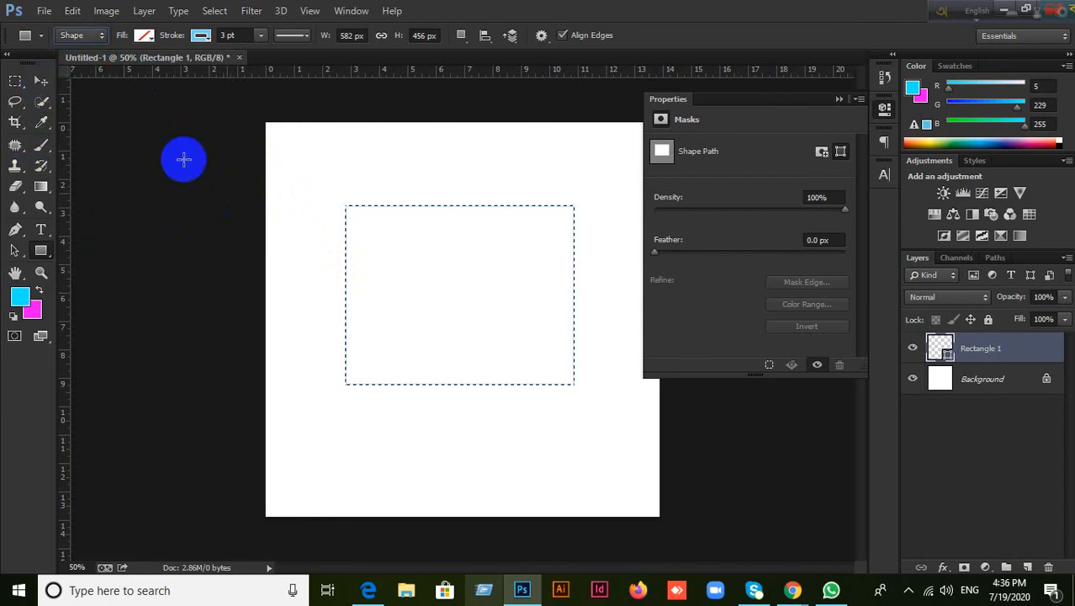
left_click(276, 218)
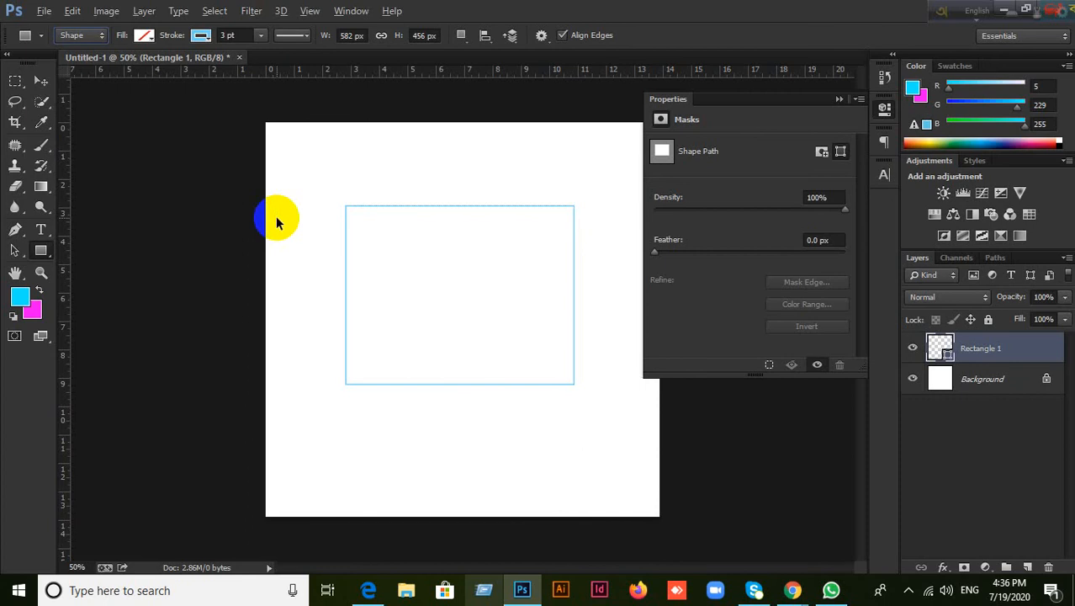
Step: Undo the rectangle and the earlier path and selection actions back to the blank document
key("ctrl+alt+z")
key("ctrl+alt+z")
key("ctrl+alt+z")
key("ctrl+alt+z")
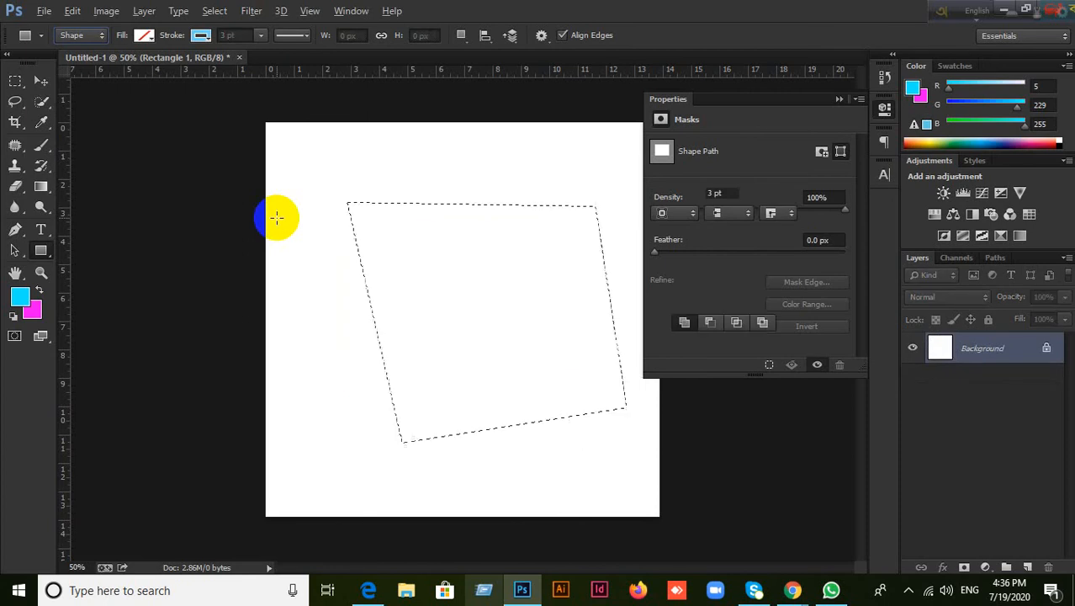
key("ctrl+alt+z")
key("ctrl+alt+z")
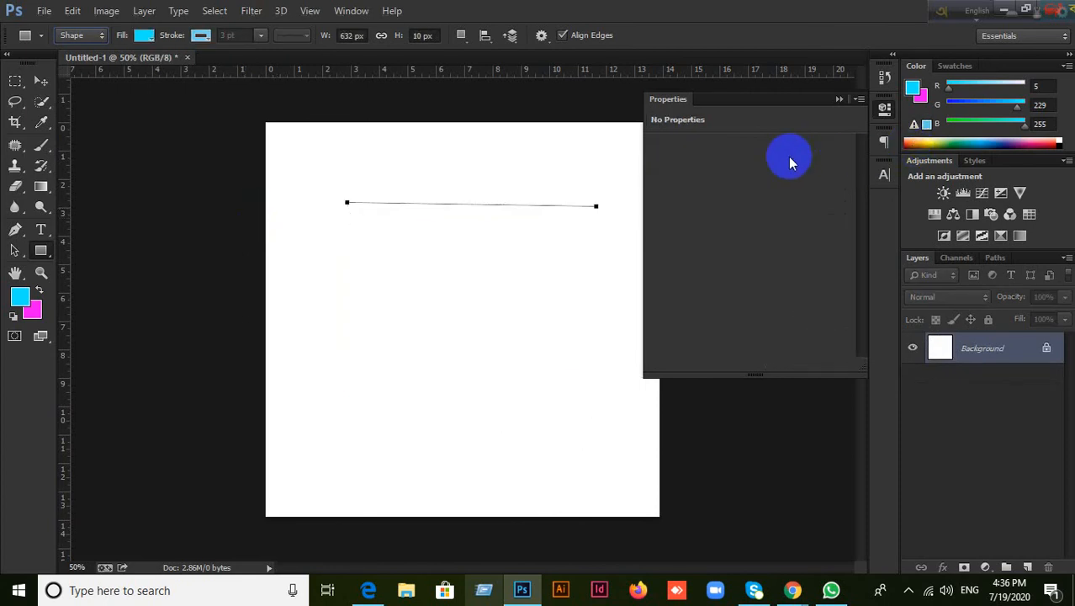
key("ctrl+alt+z")
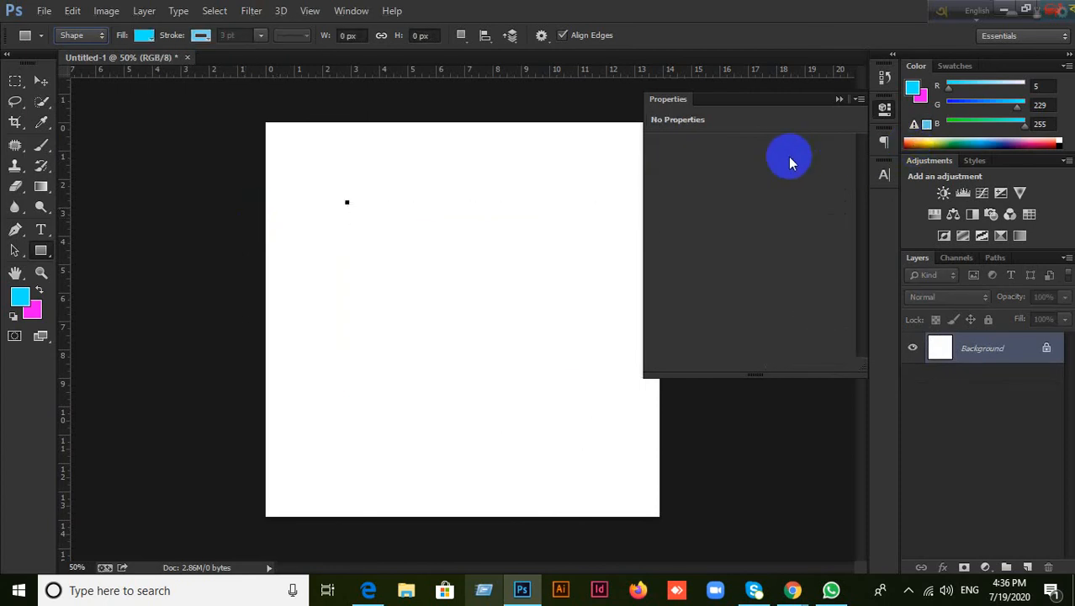
key("ctrl+alt+z")
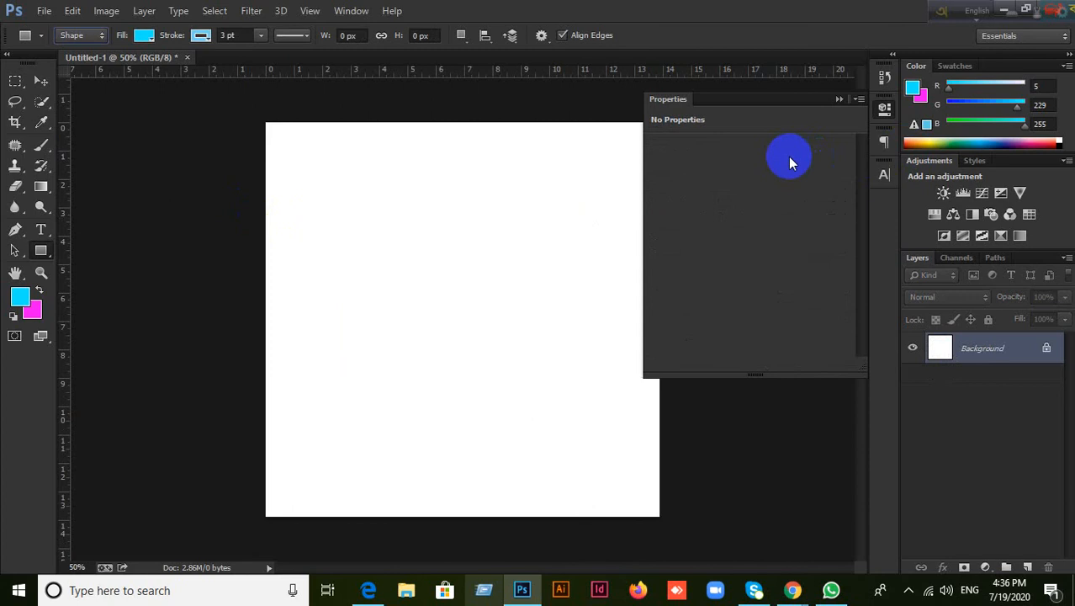
Step: Draw a six-sided polygon about 435 × 434 px near the canvas's upper-left corner with the Polygon Tool
right_click(44, 252)
left_click(111, 292)
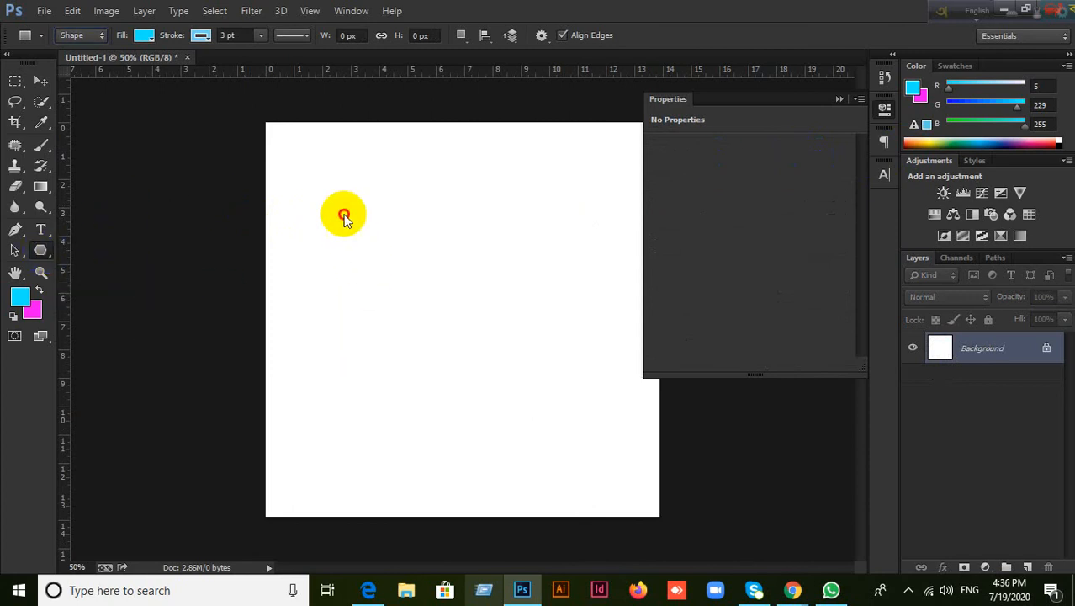
left_click_drag(351, 221, 406, 276)
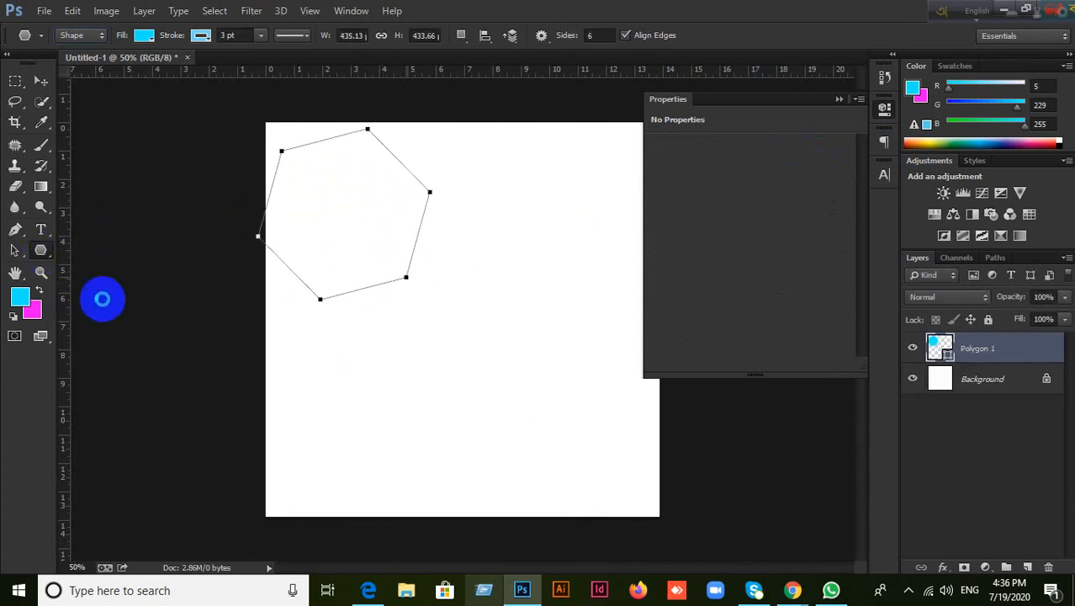
Step: Draw a rounded rectangle about 216 × 212 px with a 10 px corner radius below and beside the polygon
right_click(49, 258)
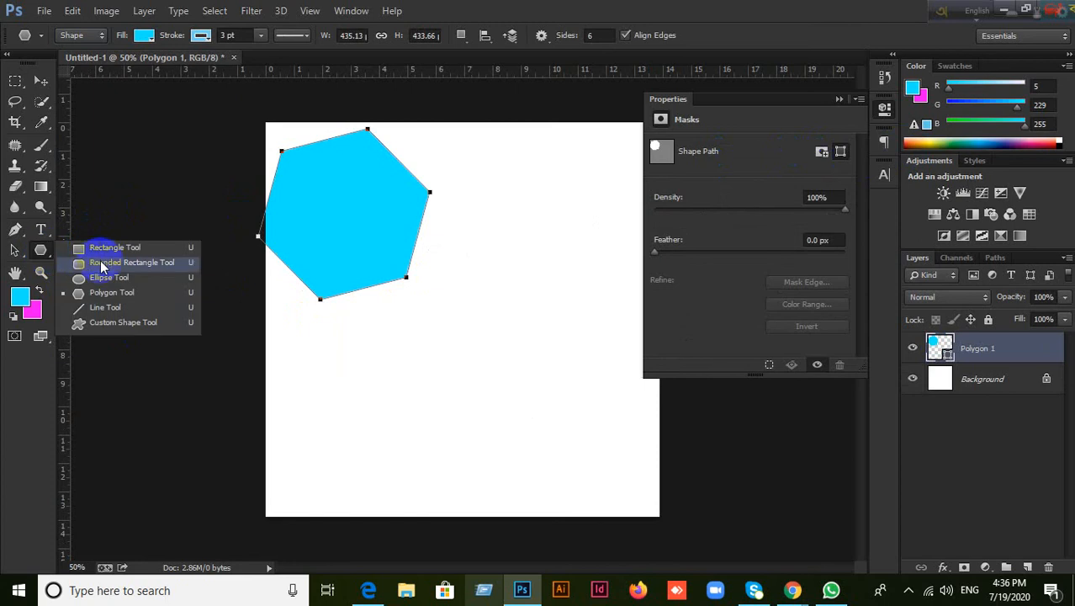
left_click(101, 266)
left_click_drag(469, 333, 561, 407)
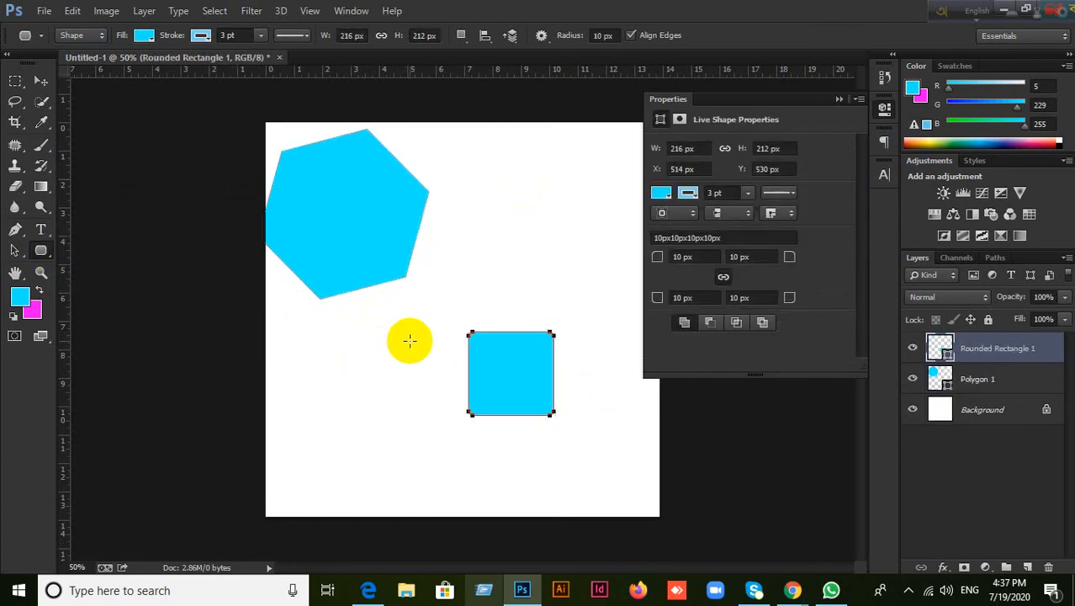
Step: Undo the rounded rectangle, the polygon and the actions before them
key("ctrl+alt+z")
key("ctrl+alt+z")
key("ctrl+alt+z")
key("ctrl+alt+z")
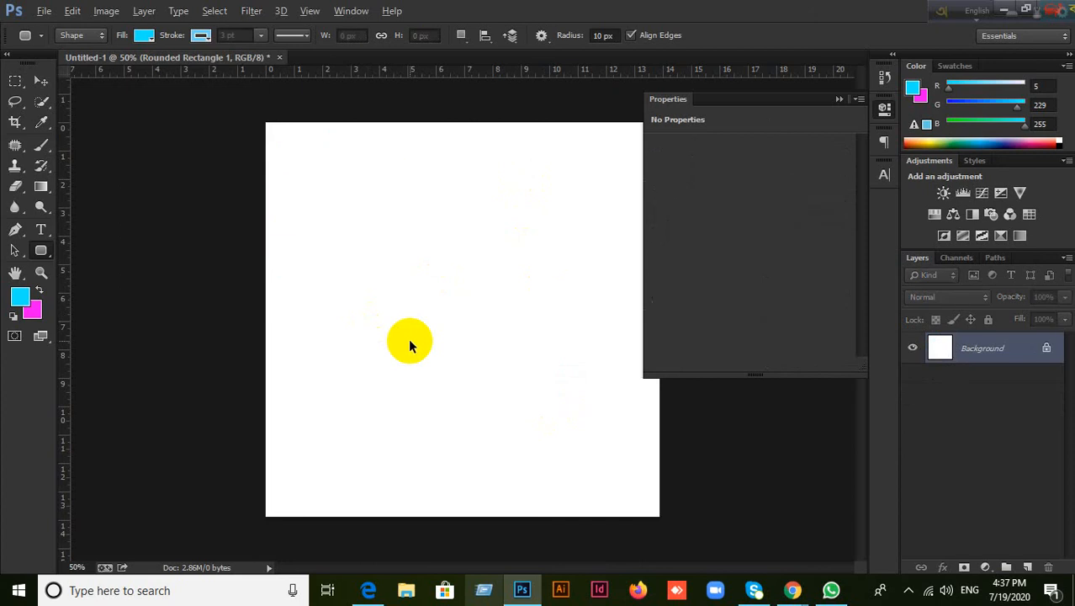
key("ctrl+alt+z")
key("ctrl+alt+z")
key("ctrl+alt+z")
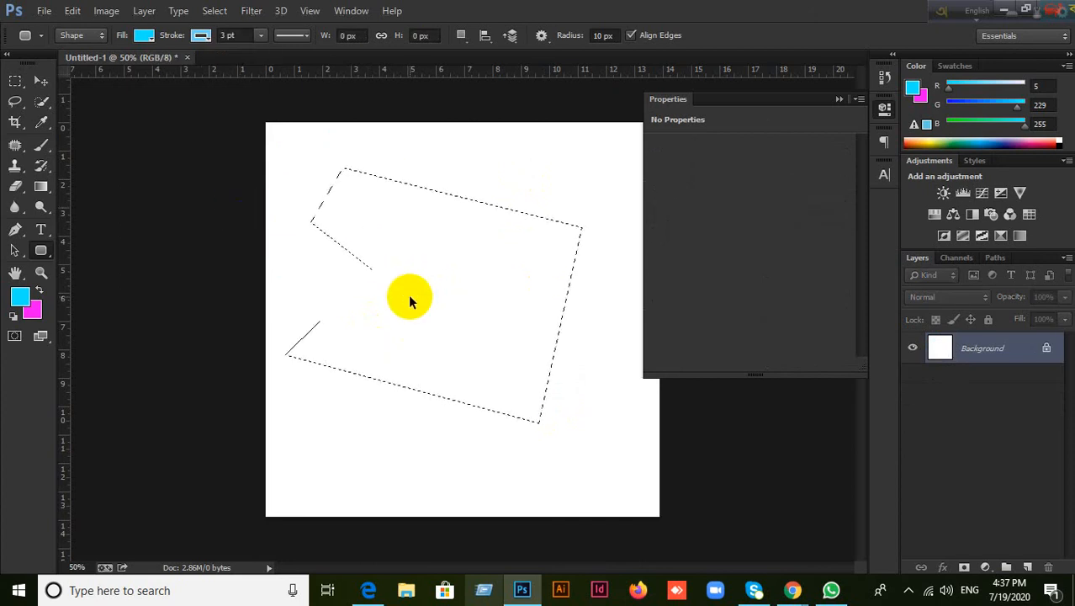
Step: Draw a closed seven-point straight-sided shape about 508 × 490 px mid-canvas with the Pen Tool in Shape mode
left_click(15, 229)
left_click(84, 34)
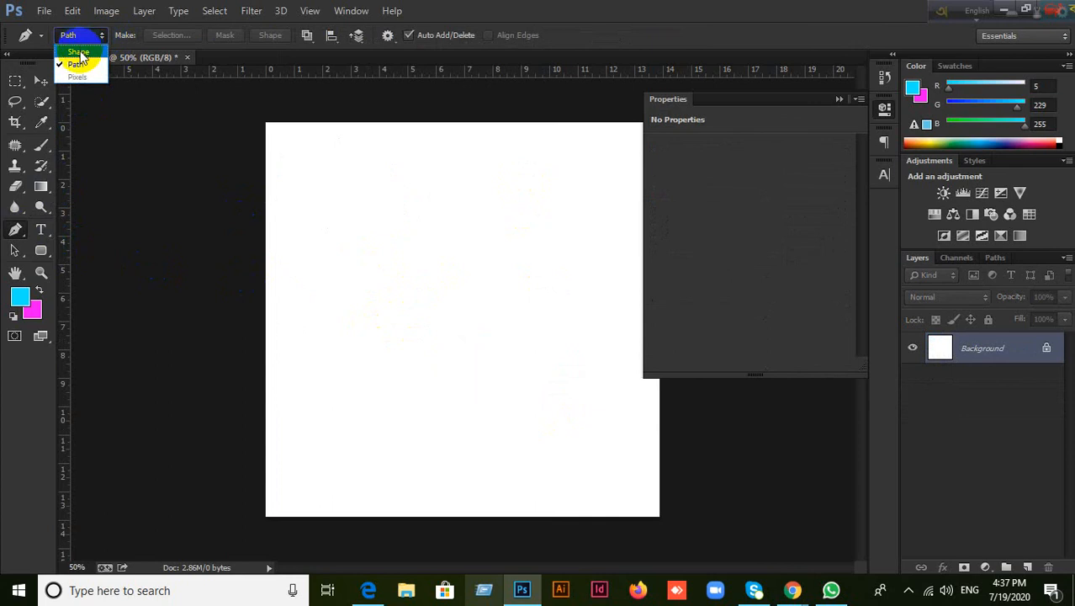
left_click(74, 38)
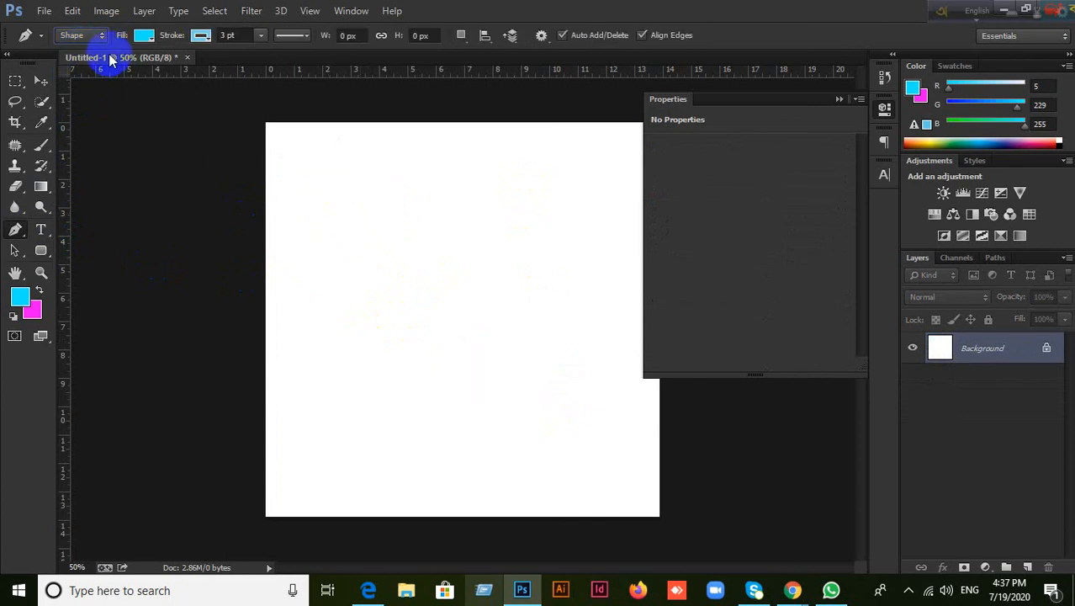
left_click(353, 197)
left_click(527, 198)
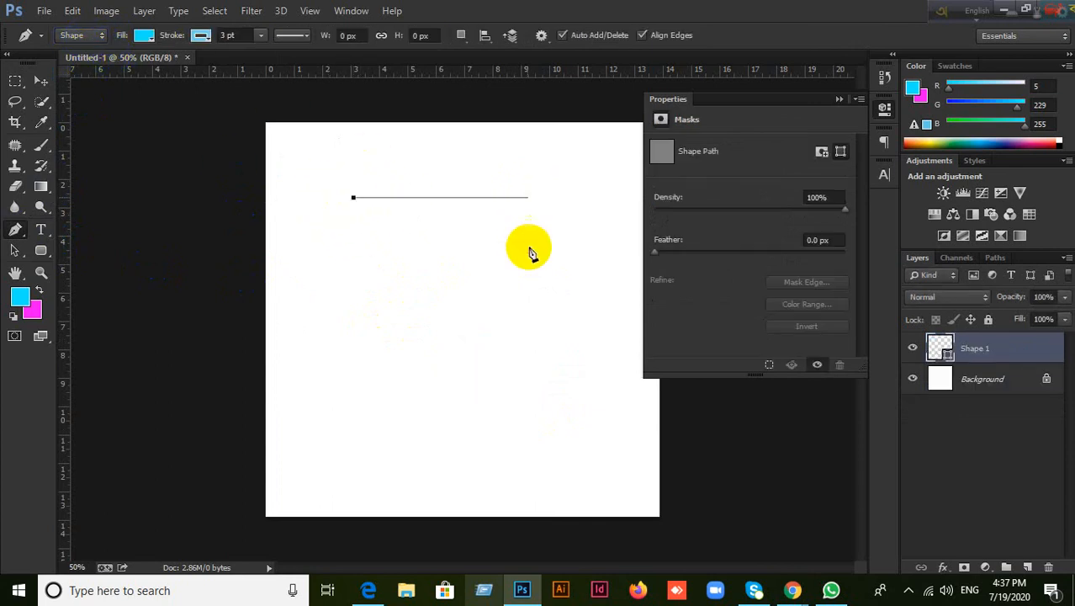
left_click(547, 362)
left_click(402, 394)
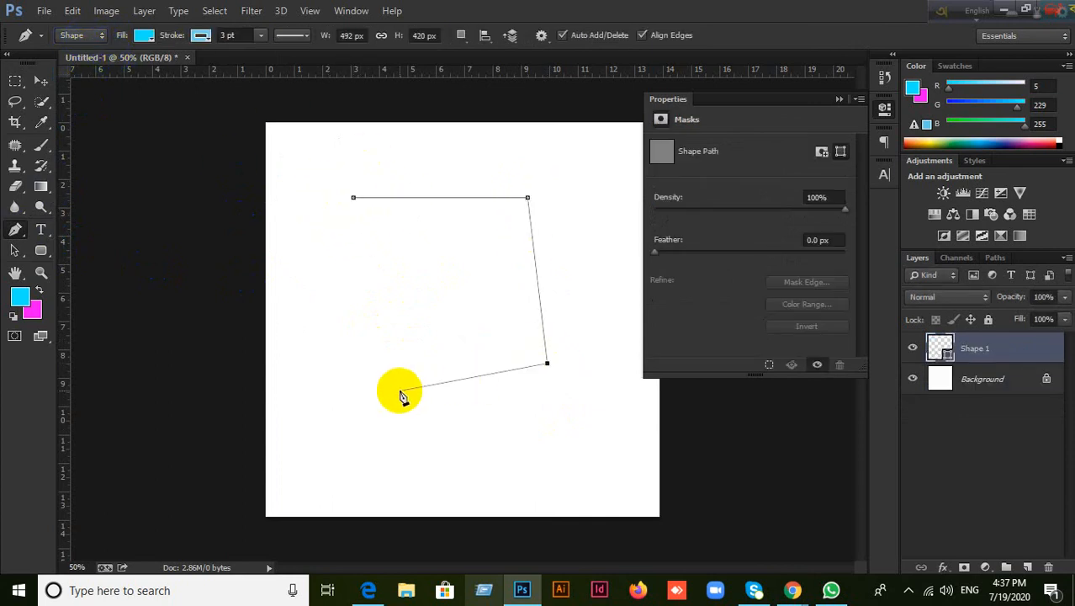
left_click(347, 279)
left_click(444, 252)
left_click(353, 229)
left_click(353, 198)
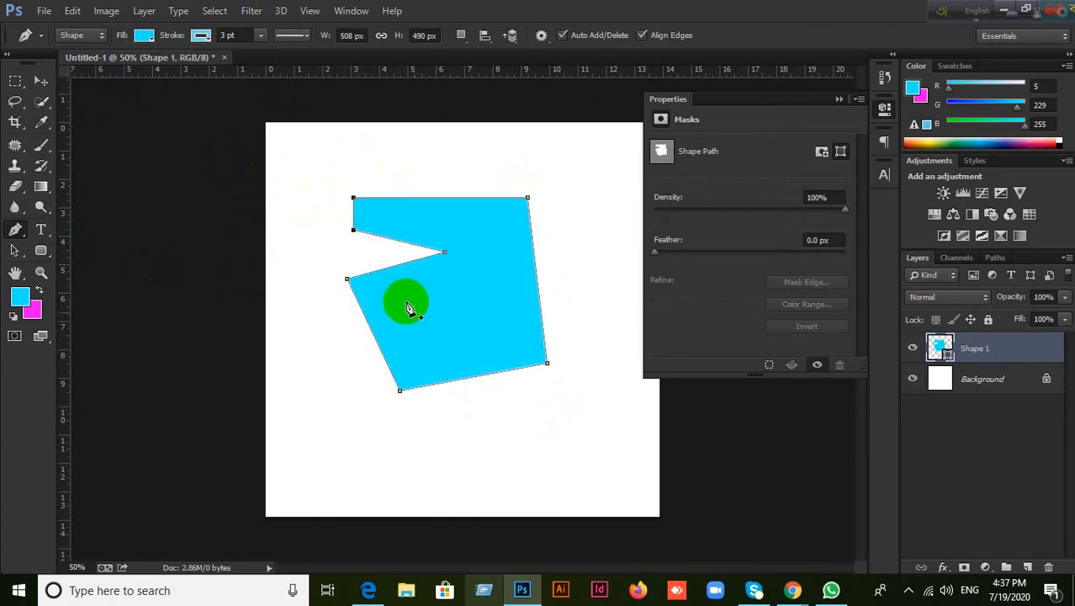
Step: Draw a closed four-point curved shape below the straight-sided shape, along the canvas's lower edge
left_click(309, 488)
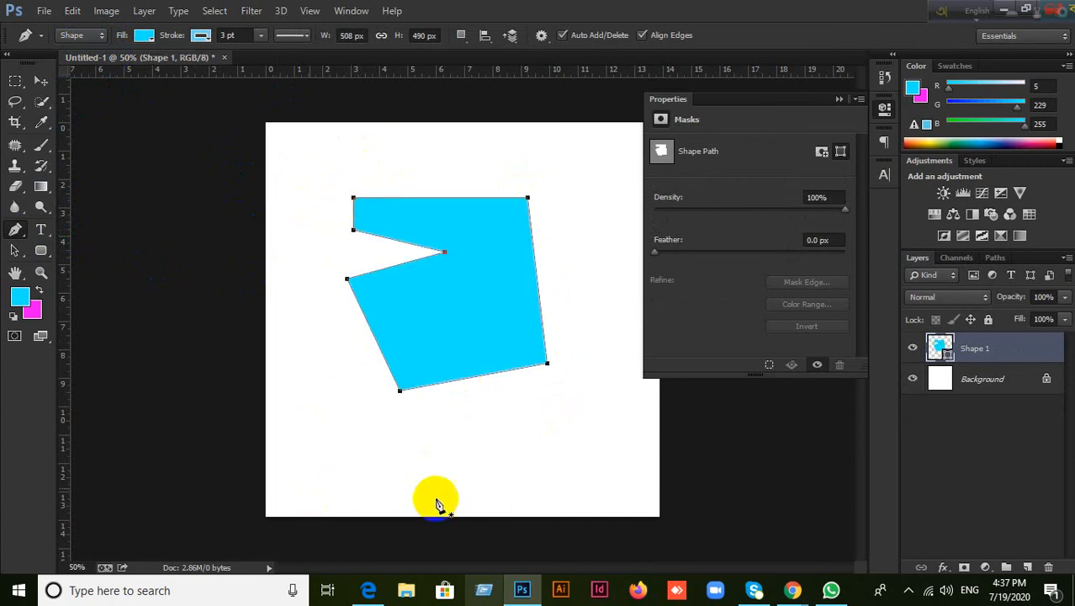
left_click_drag(456, 419, 530, 447)
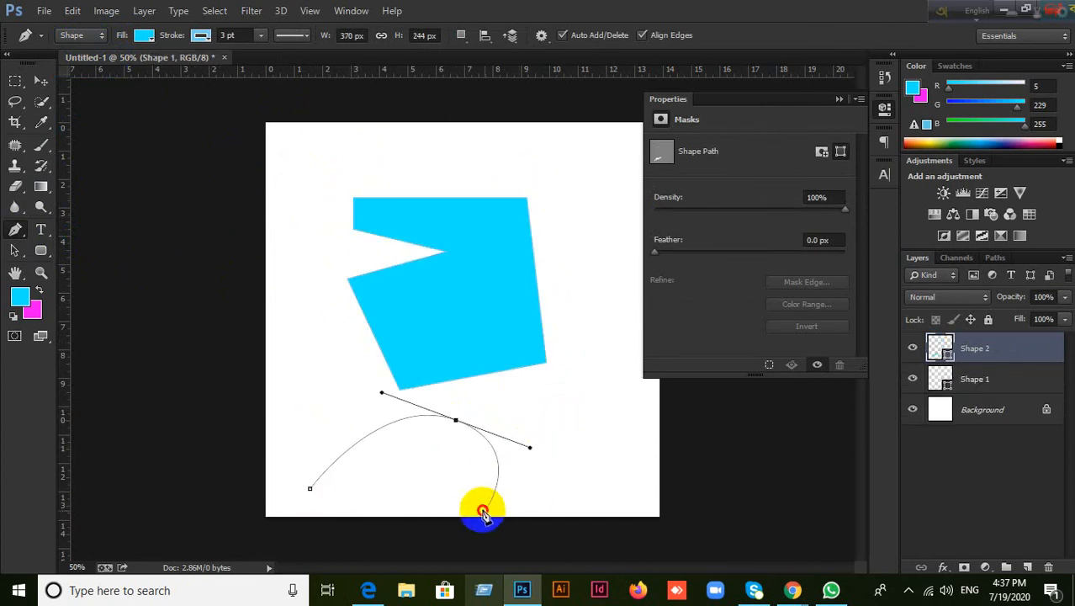
left_click_drag(485, 510, 395, 509)
left_click(291, 503)
left_click(309, 489)
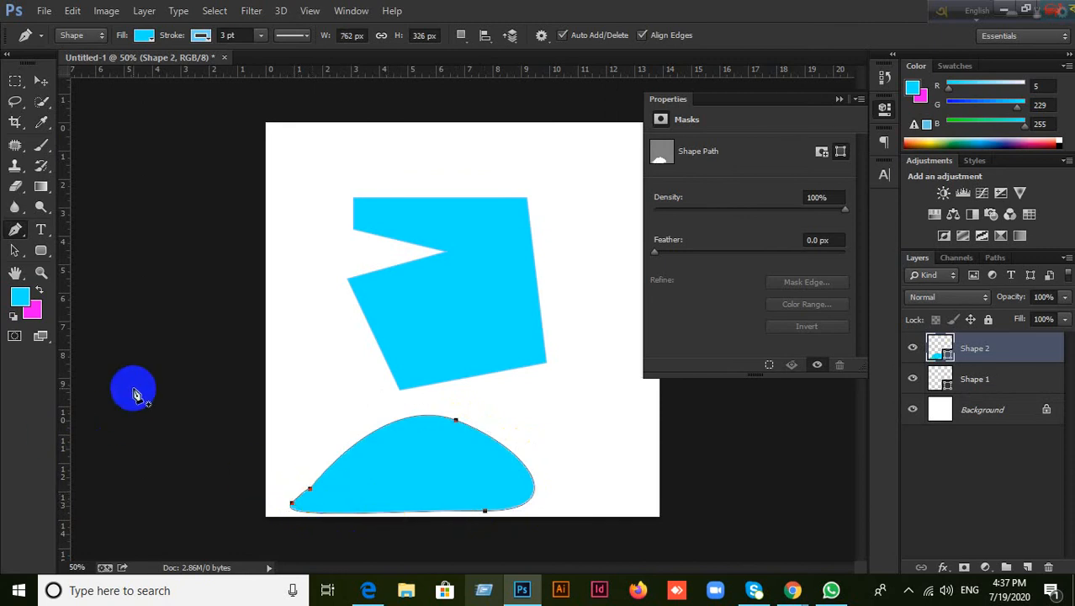
Step: Undo both pen-drawn shapes point by point back to the blank document
key("ctrl+alt+z")
key("ctrl+alt+z")
key("ctrl+alt+z")
key("ctrl+alt+z")
key("ctrl+alt+z")
key("ctrl+alt+z")
key("ctrl+alt+z")
key("ctrl+alt+z")
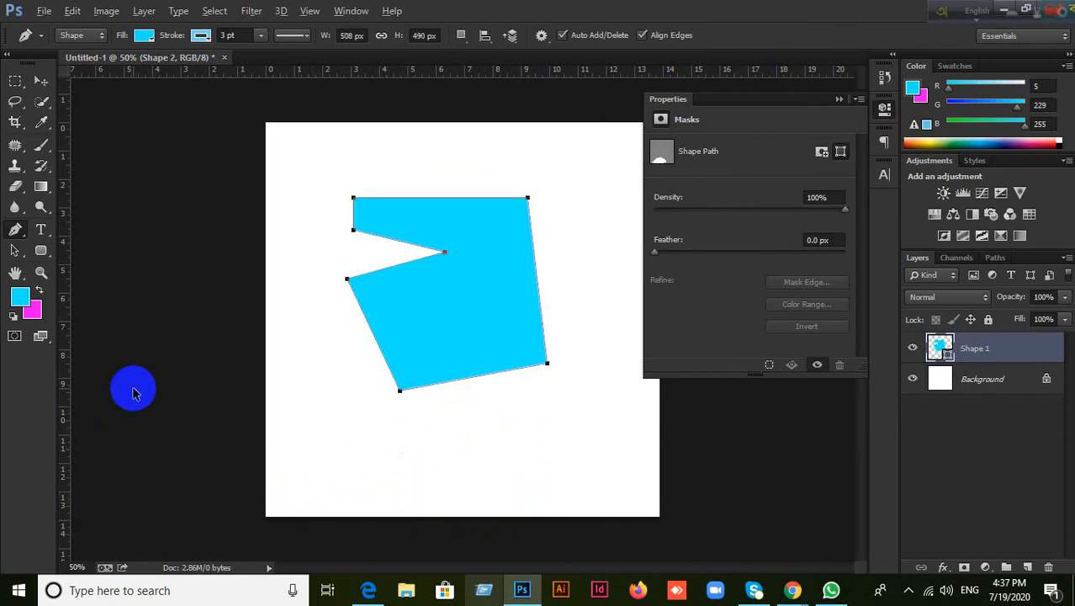
key("ctrl+alt+z")
key("ctrl+alt+z")
key("ctrl+alt+z")
key("ctrl+alt+z")
key("ctrl+alt+z")
key("ctrl+alt+z")
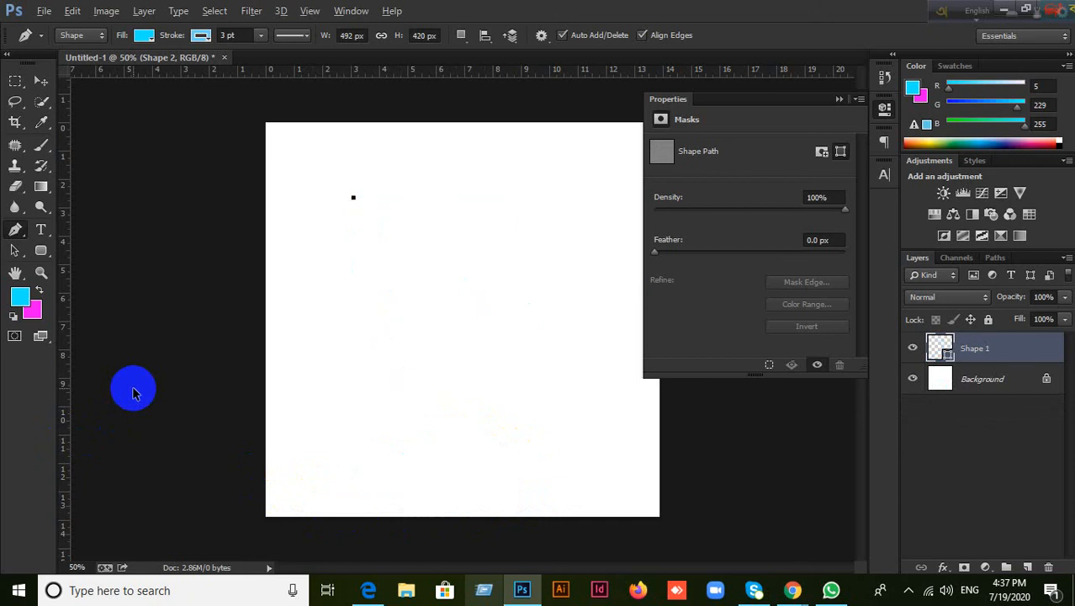
key("ctrl+alt+z")
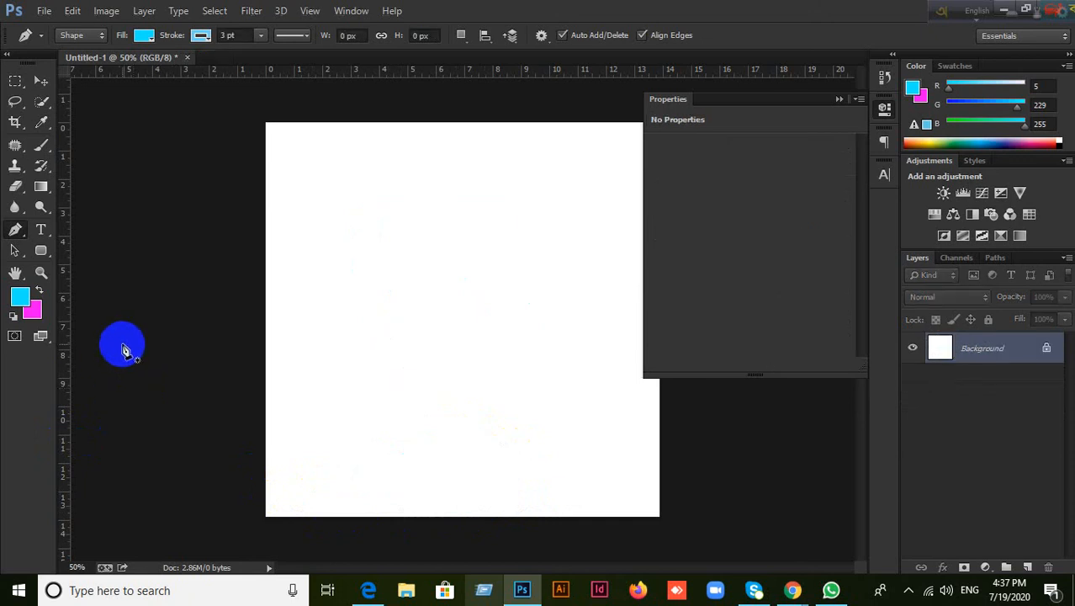
Step: Draw a closed curved outline with six anchor points across the canvas using the Pen Tool in Path mode
right_click(15, 230)
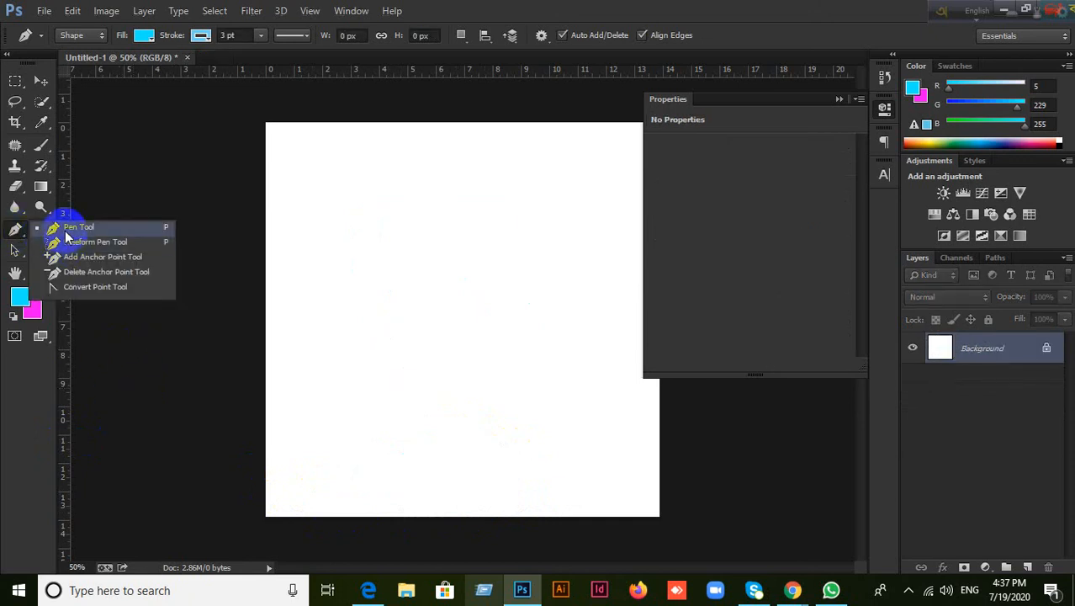
left_click(67, 219)
left_click(100, 37)
left_click(84, 63)
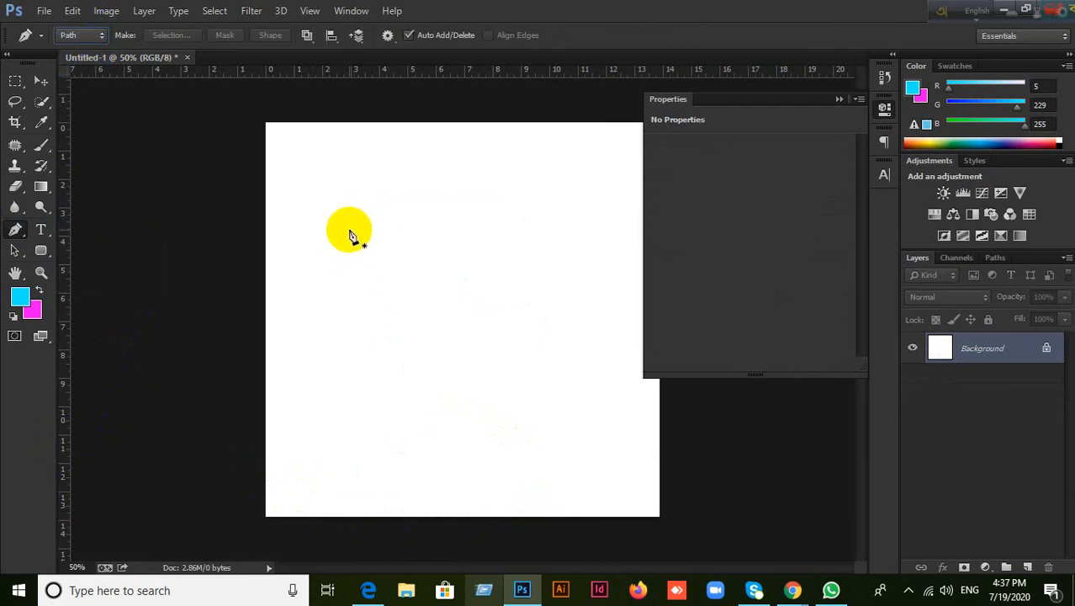
left_click_drag(349, 229, 365, 213)
left_click_drag(561, 194, 598, 283)
left_click_drag(587, 369, 497, 380)
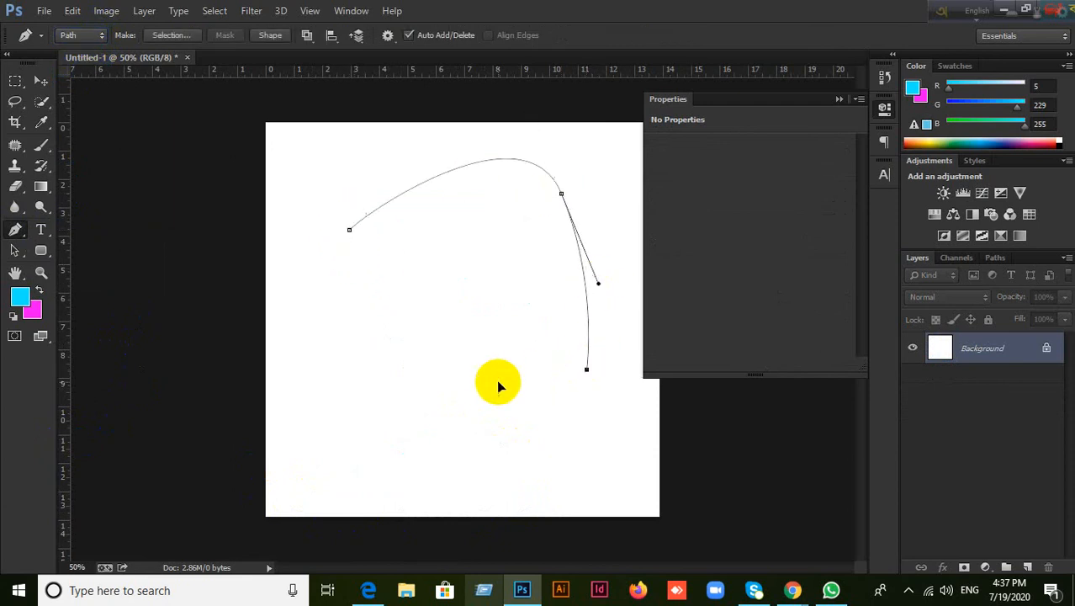
left_click(352, 378)
left_click_drag(352, 378, 362, 422)
left_click_drag(377, 274, 389, 283)
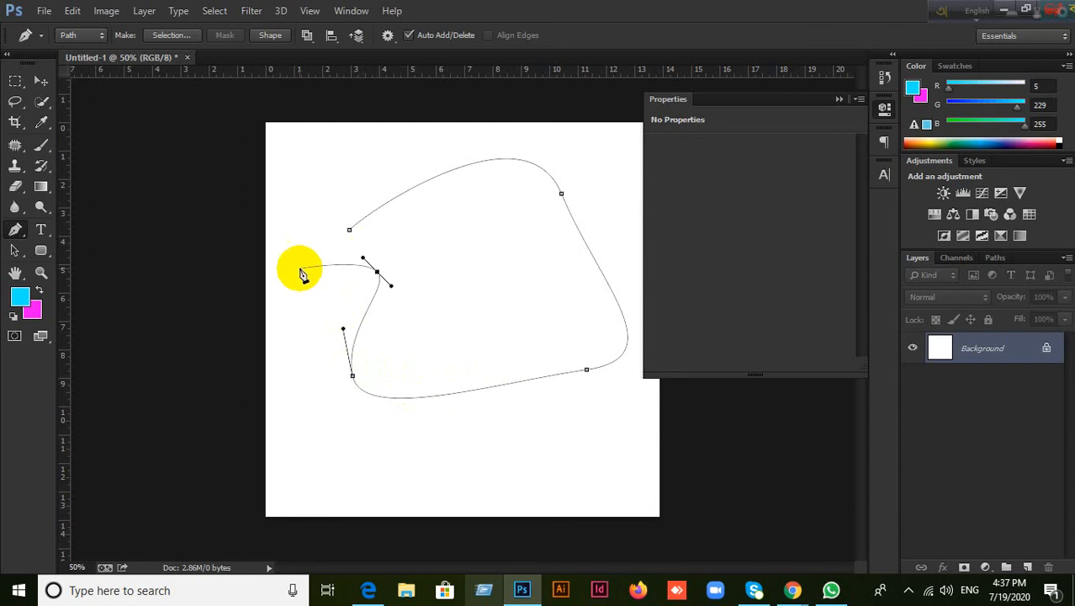
left_click_drag(300, 268, 365, 214)
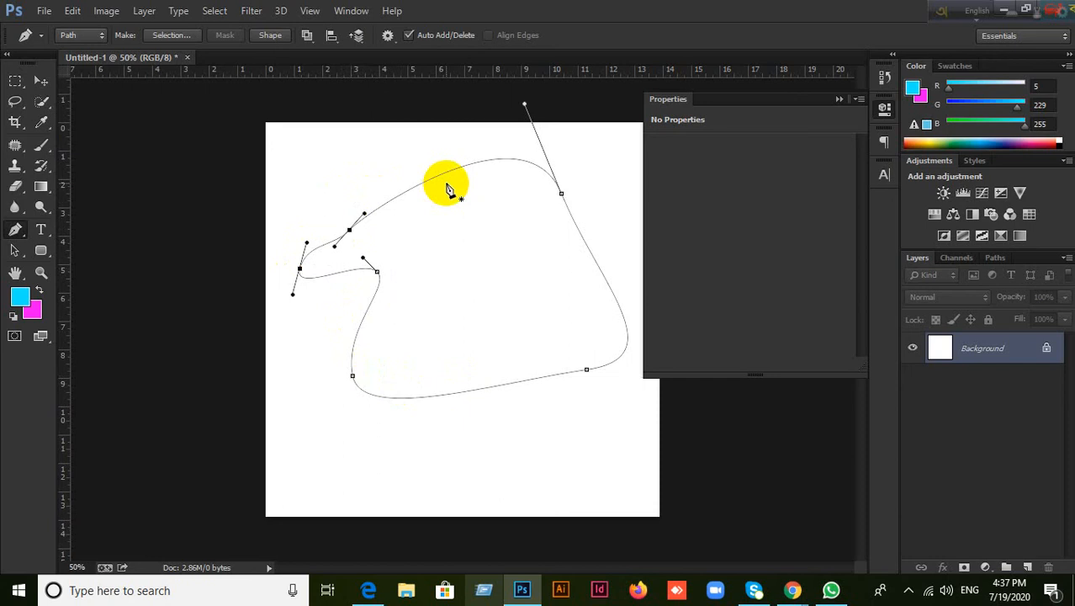
Step: Undo the curved path completely
key("ctrl+alt+z")
key("ctrl+alt+z")
key("ctrl+alt+z")
key("ctrl+alt+z")
key("ctrl+alt+z")
key("ctrl+alt+z")
key("ctrl+alt+z")
key("ctrl+alt+z")
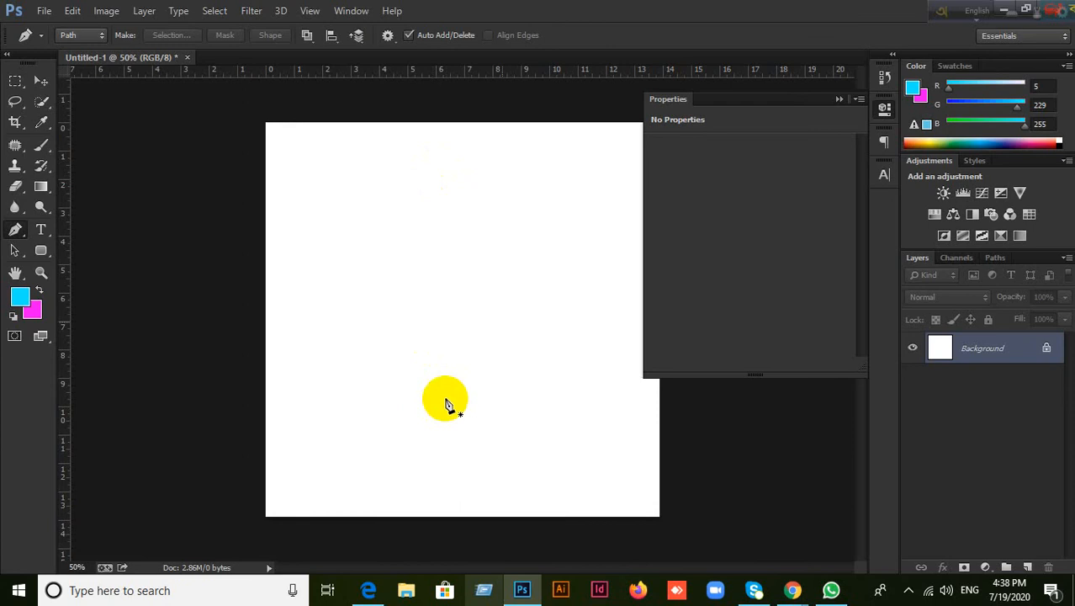
Step: Add the letter "a" as 800 pt Myriad Pro text and move it to the middle of the canvas
left_click(39, 80)
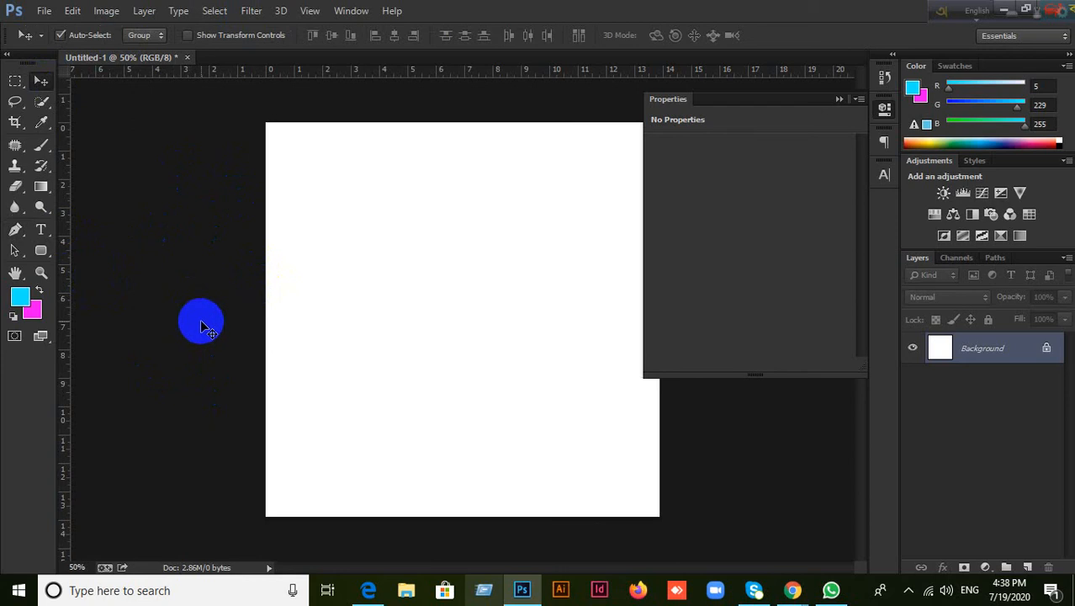
left_click(41, 232)
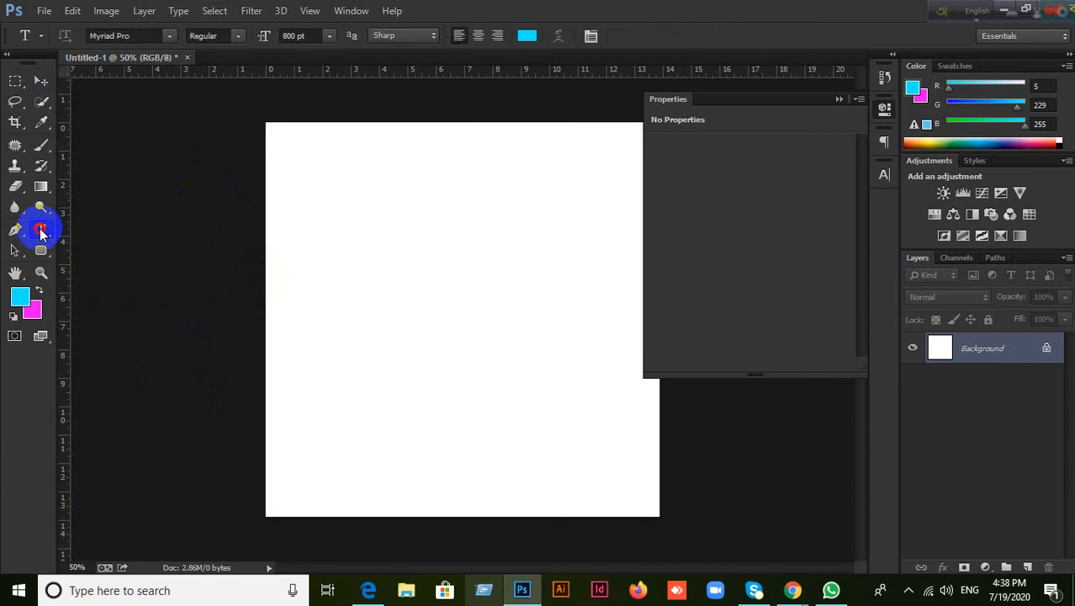
left_click(126, 228)
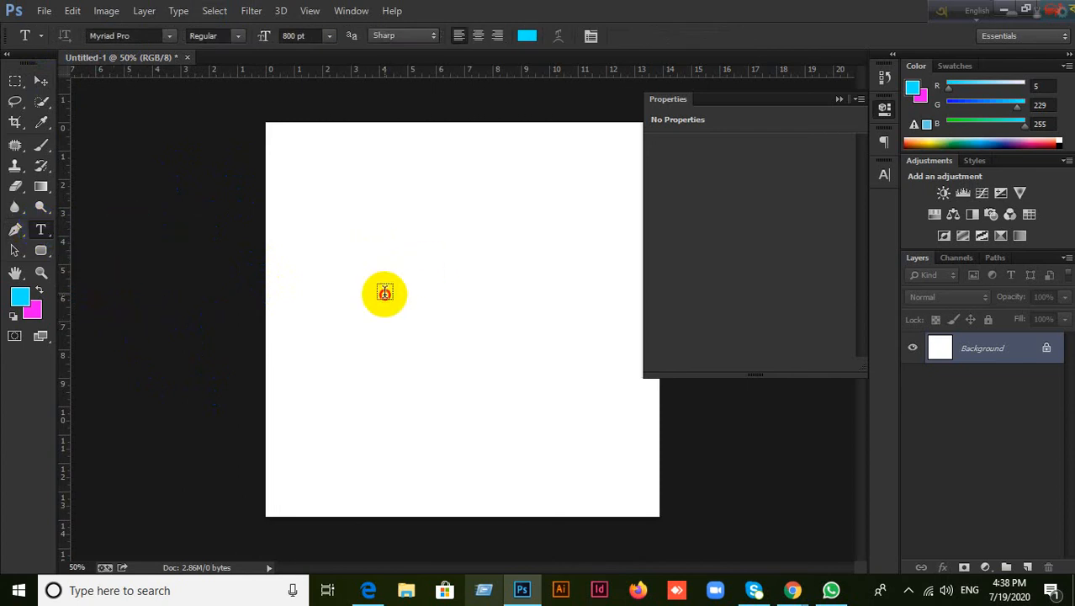
left_click(385, 294)
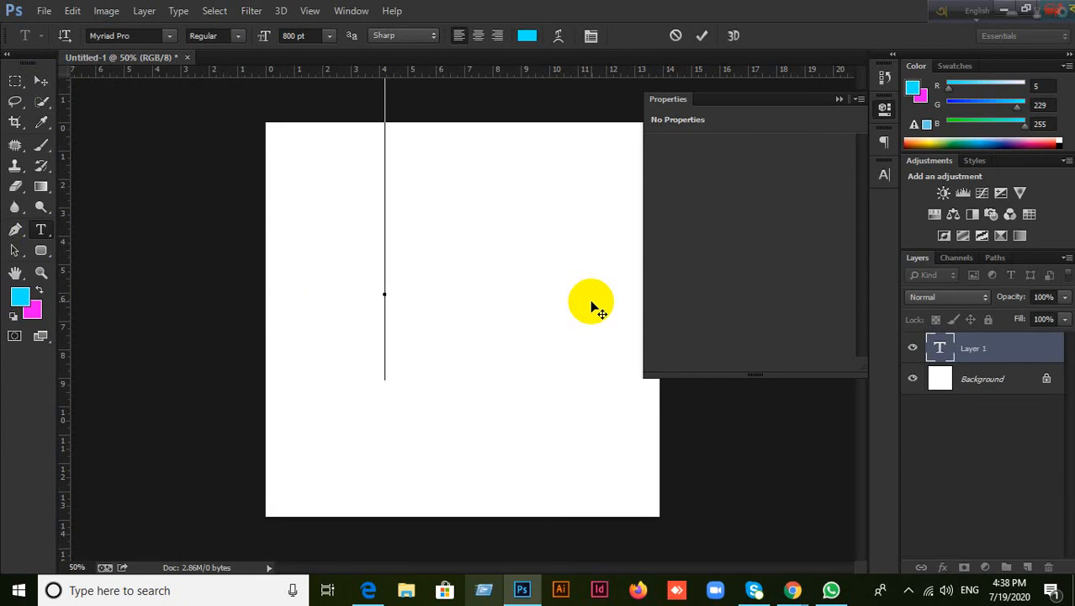
type("a")
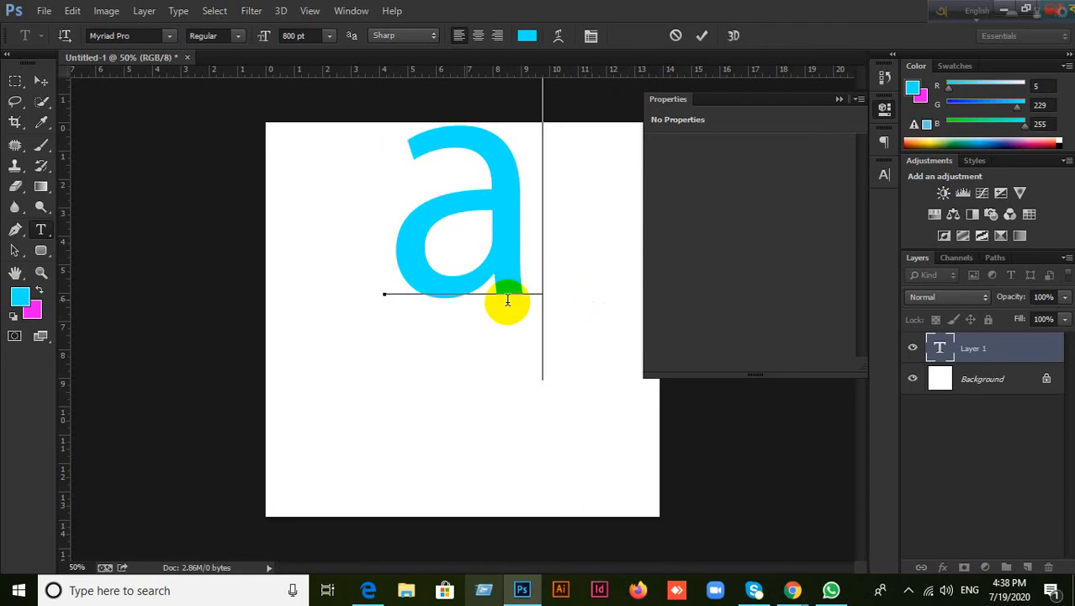
left_click(40, 82)
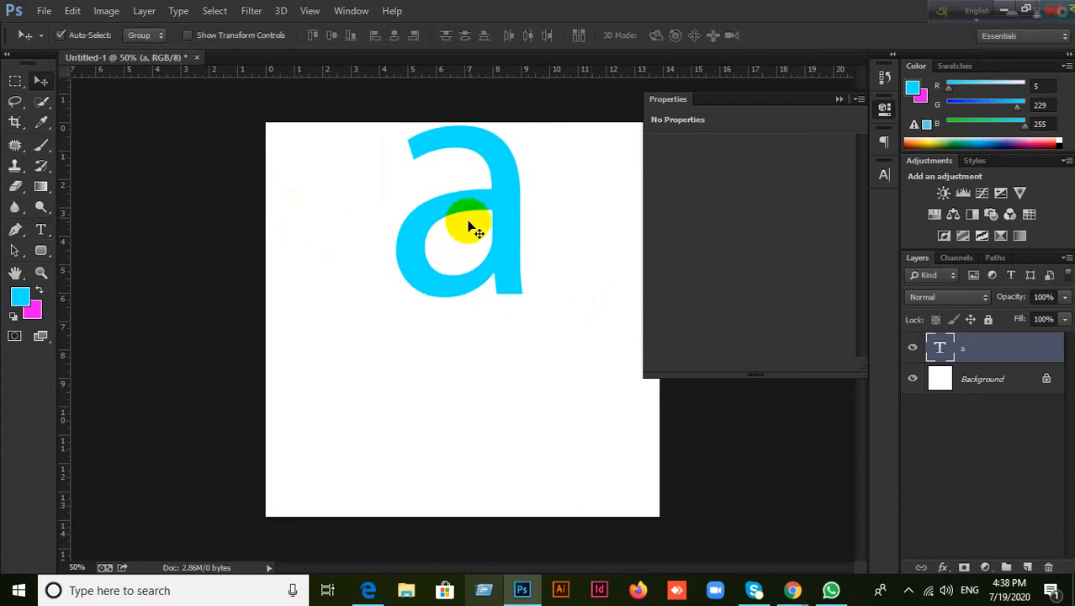
left_click_drag(500, 202, 483, 288)
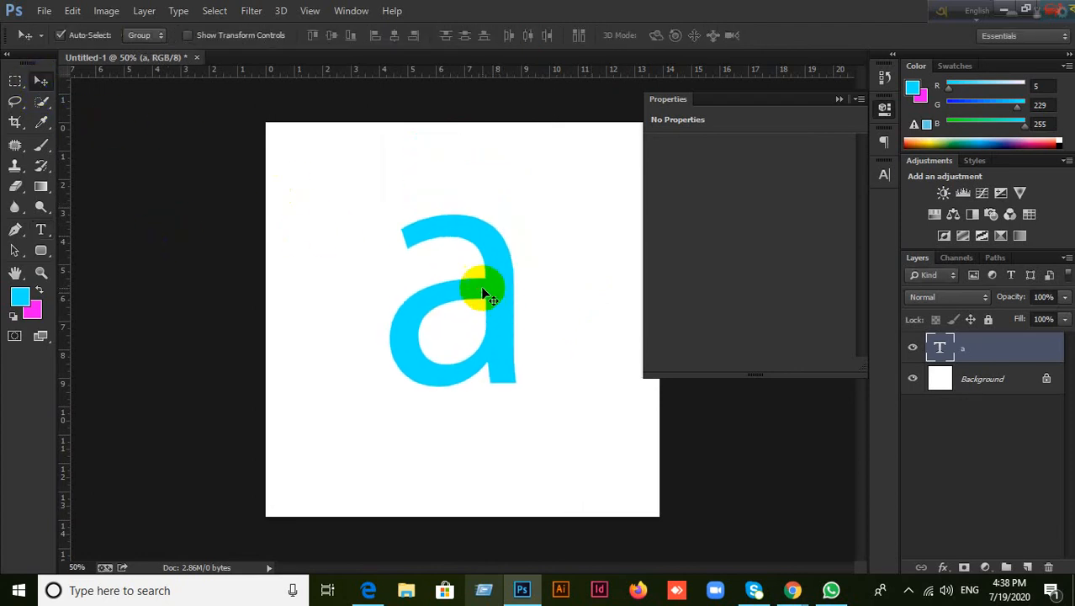
Step: Select the Pen Tool for work on the letter "a" and set its drawing mode to Shape
scroll(491, 300, "up", 10)
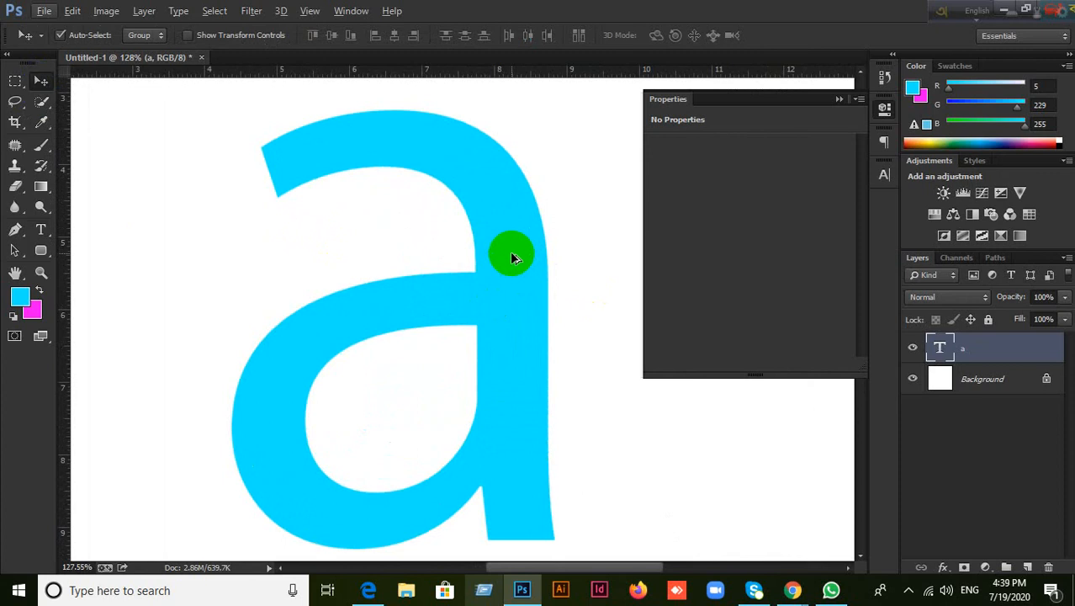
scroll(333, 141, "up", 6)
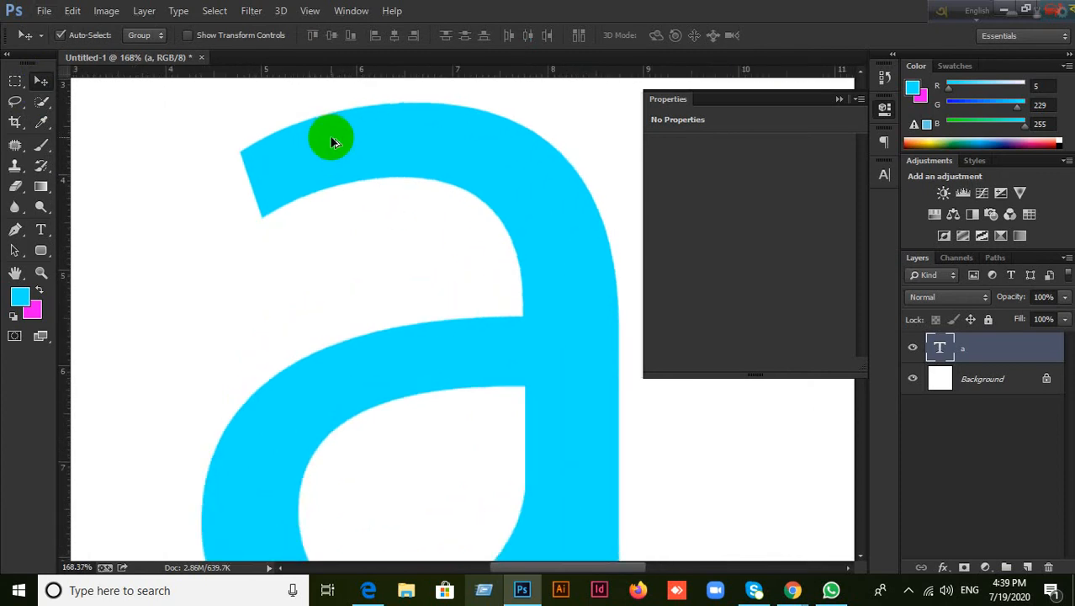
scroll(333, 142, "down", 3)
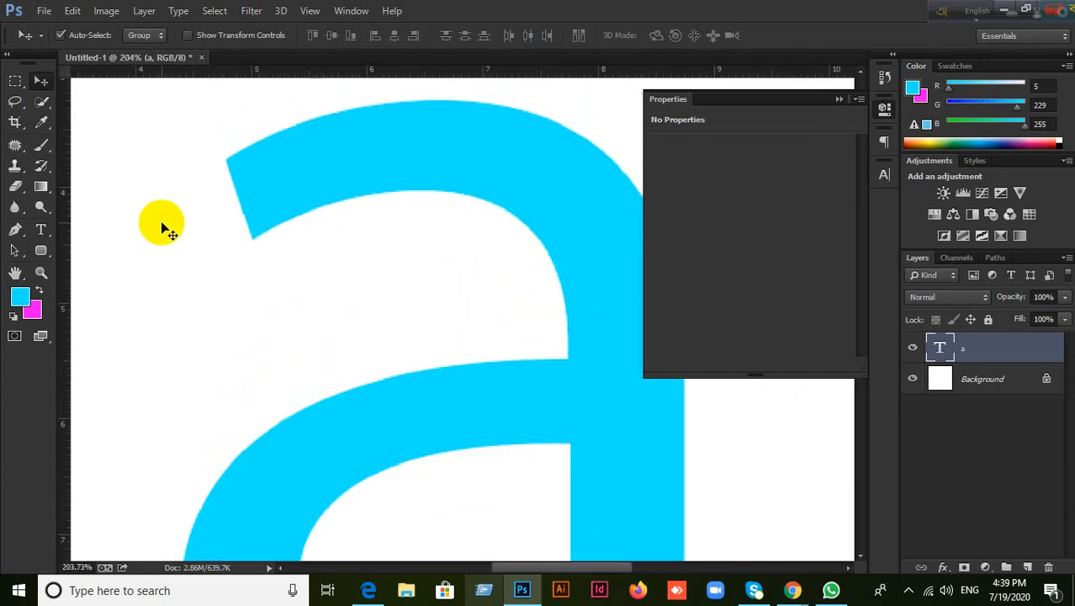
left_click(15, 229)
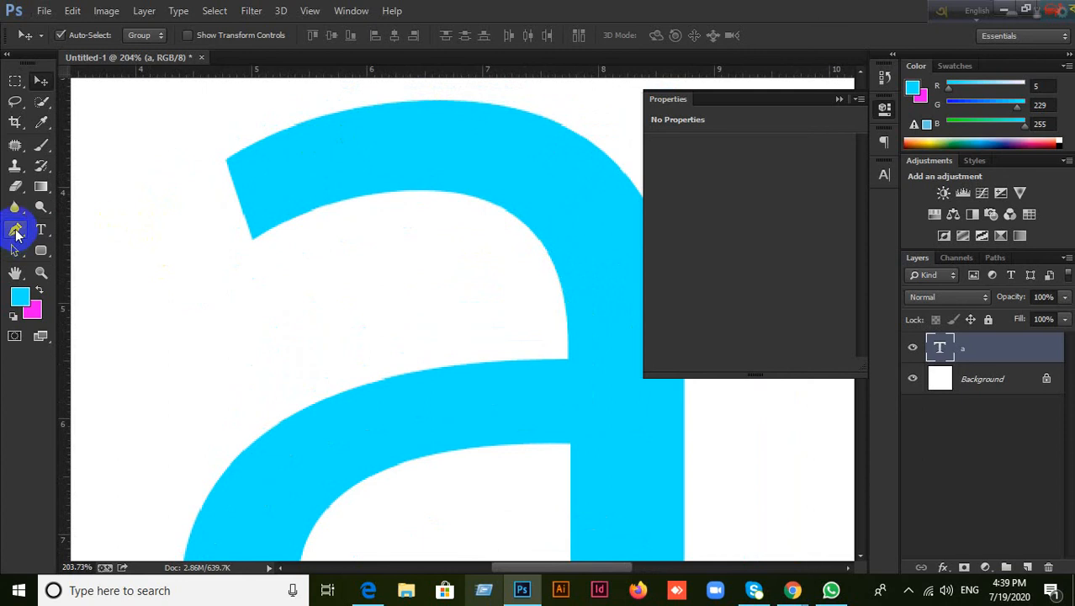
left_click(96, 35)
left_click(95, 57)
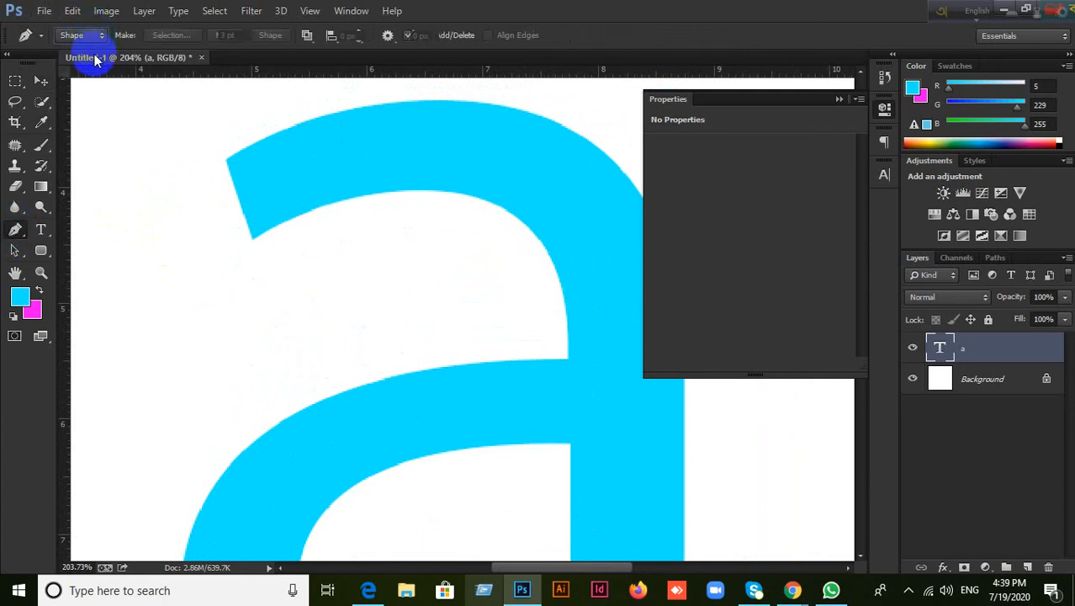
left_click(46, 82)
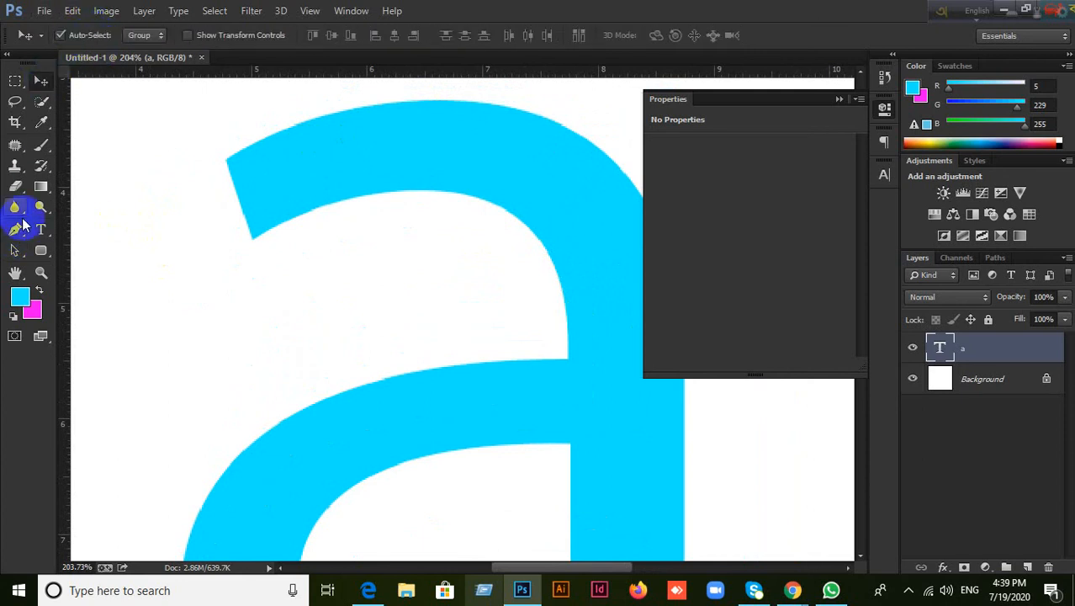
left_click(15, 230)
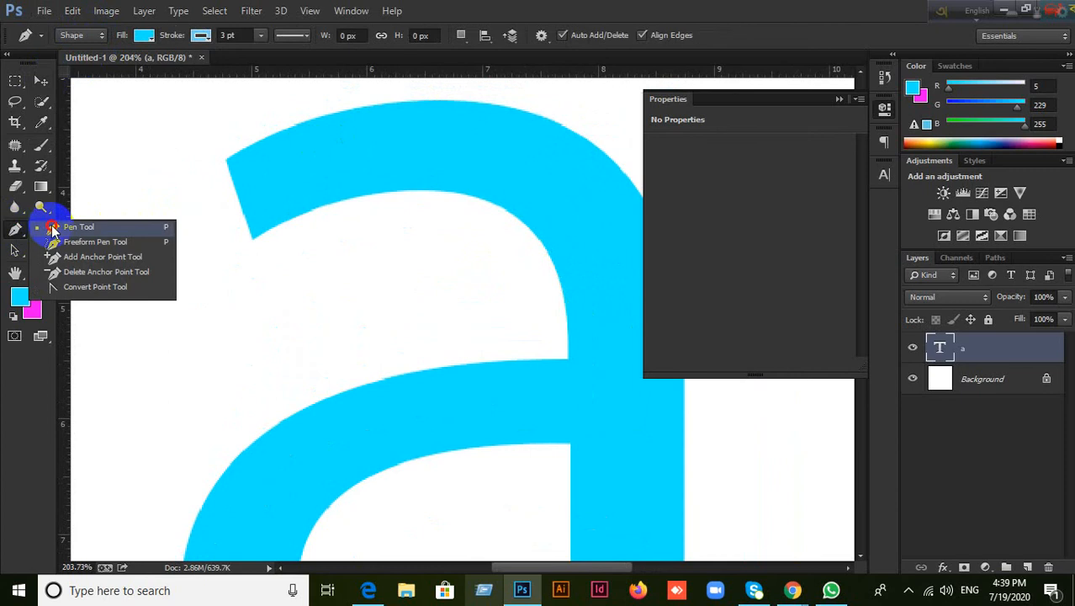
left_click(52, 228)
Step: Collapse the Properties panel covering the canvas and switch the Pen Tool to Path mode
scroll(261, 122, "up", 1)
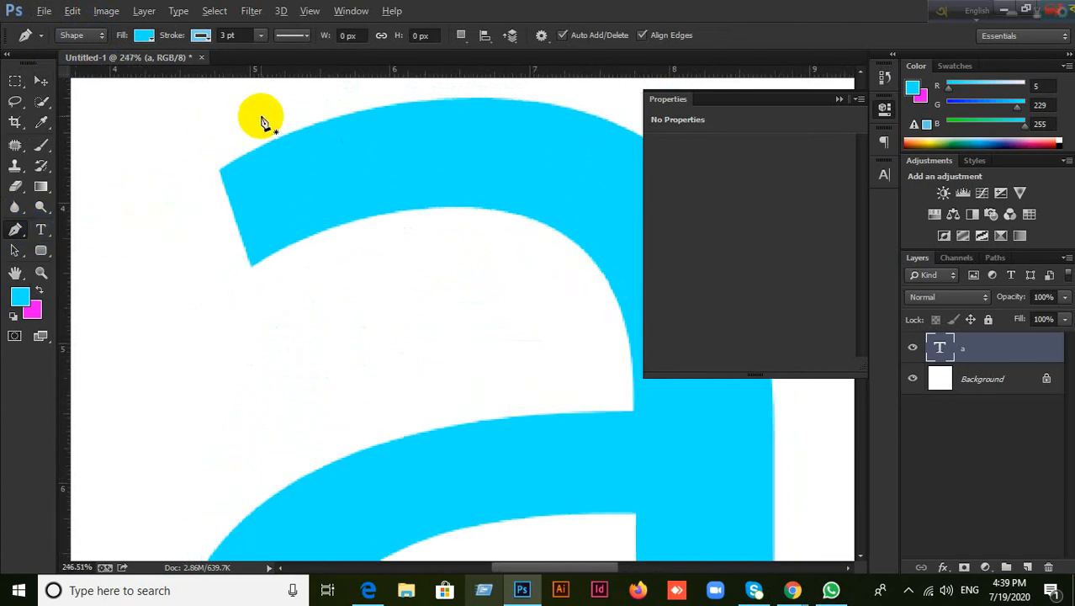
scroll(260, 122, "up", 1)
left_click(838, 99)
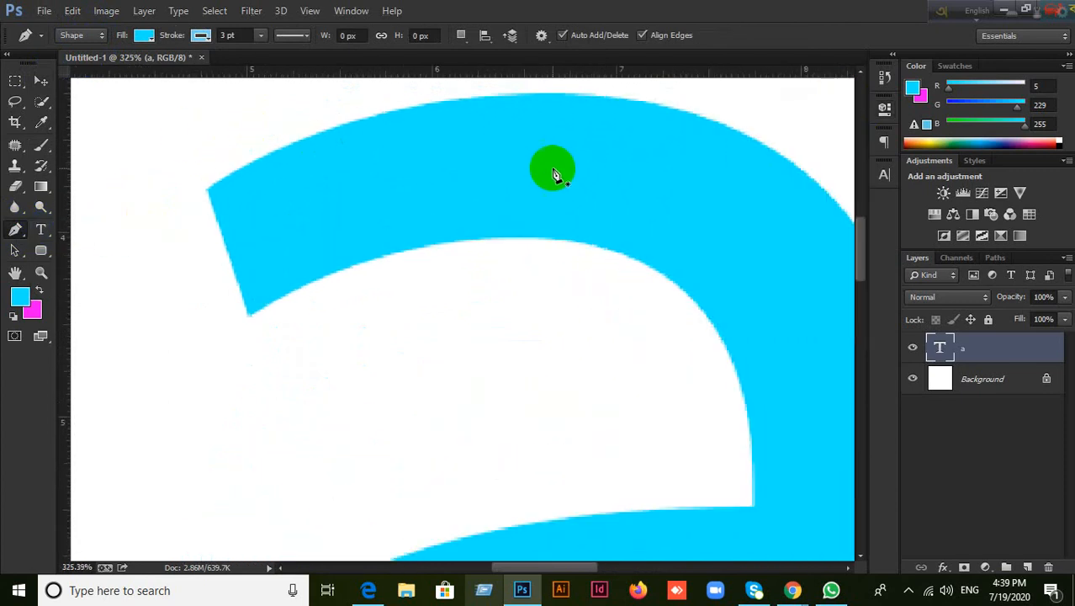
left_click_drag(553, 172, 462, 156)
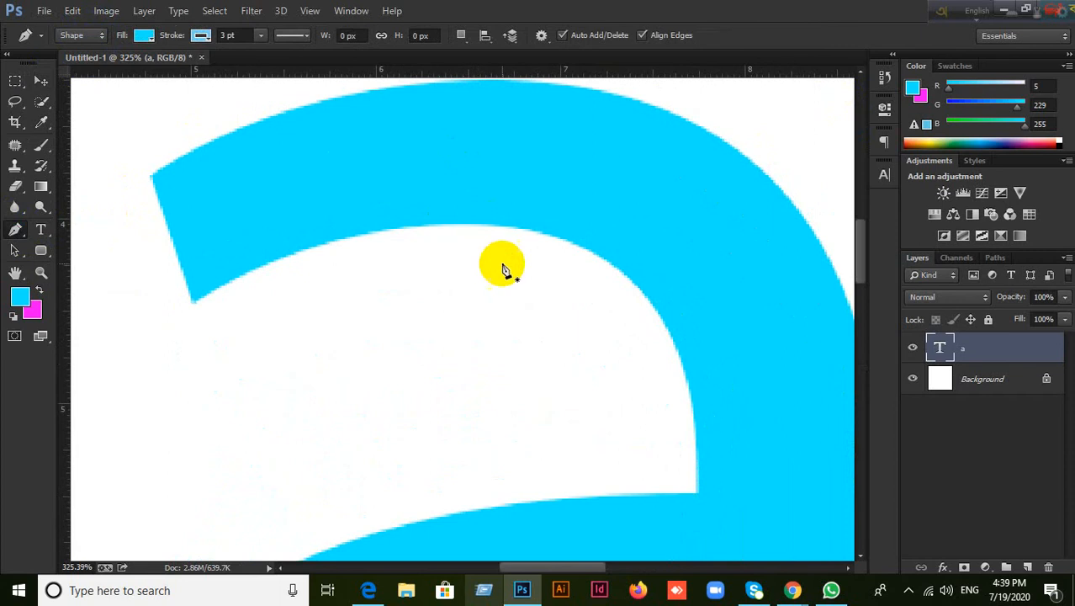
left_click(532, 256)
scroll(531, 256, "down", 5)
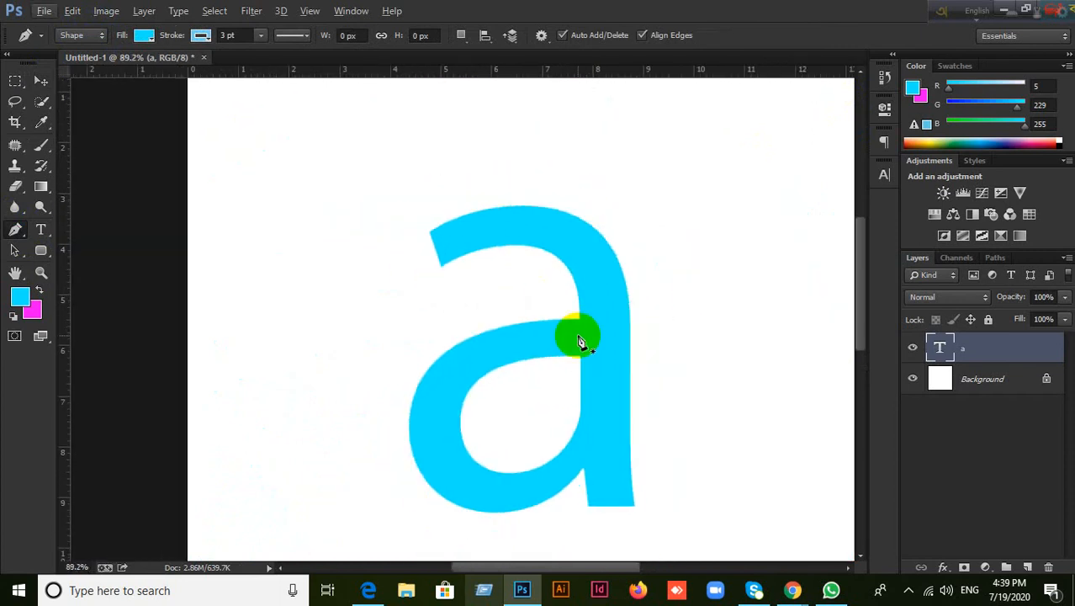
left_click_drag(572, 316, 560, 285)
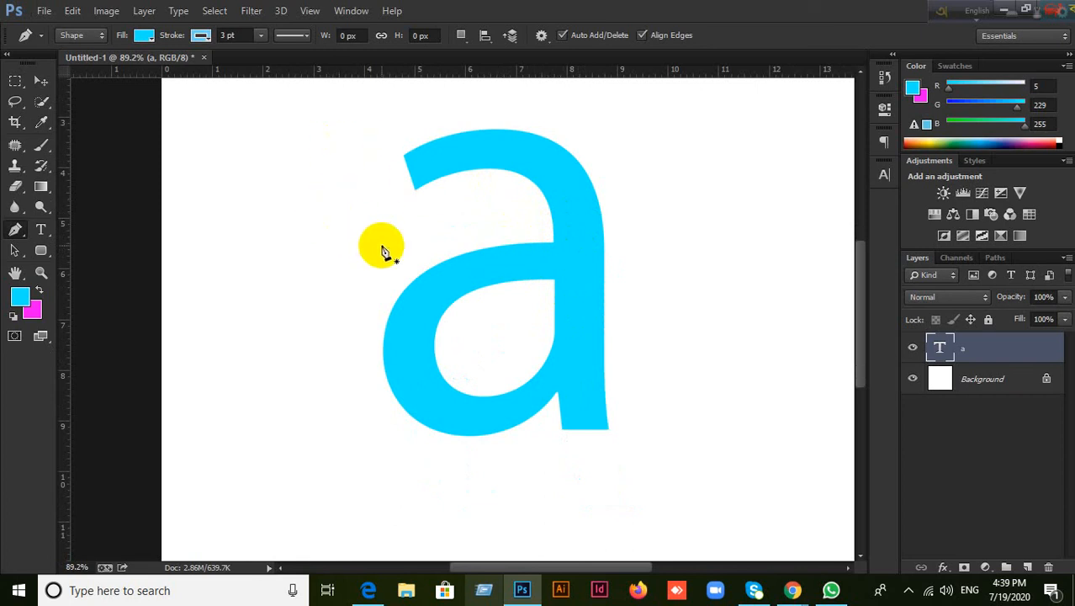
left_click(98, 40)
left_click(72, 62)
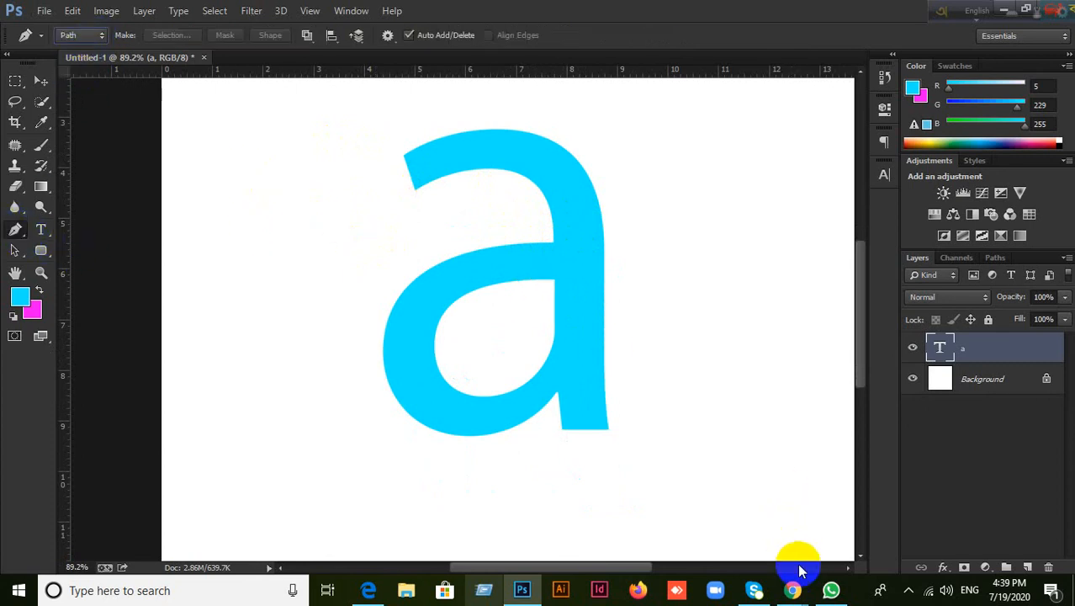
Step: Switch to the Google Meet call in Chrome, admit the waiting participant, and return to Photoshop
left_click(792, 589)
left_click(739, 549)
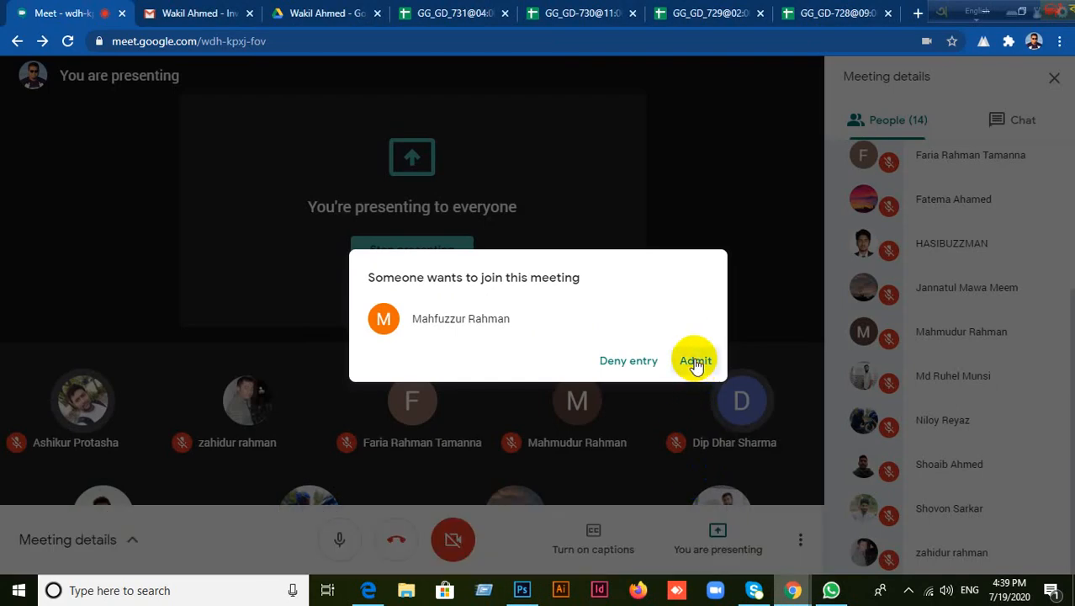
left_click(695, 362)
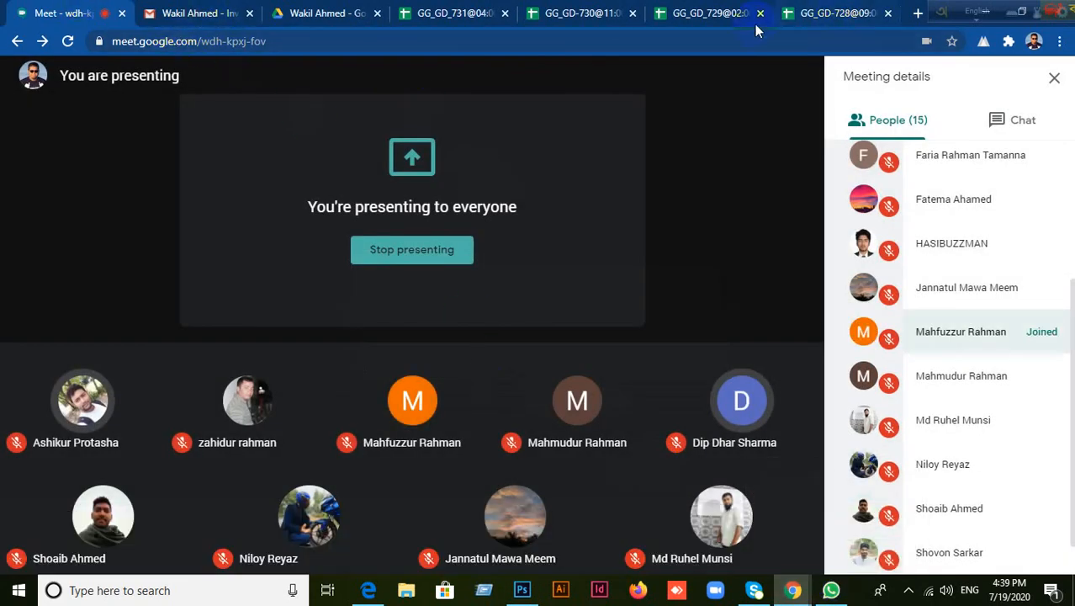
left_click(521, 590)
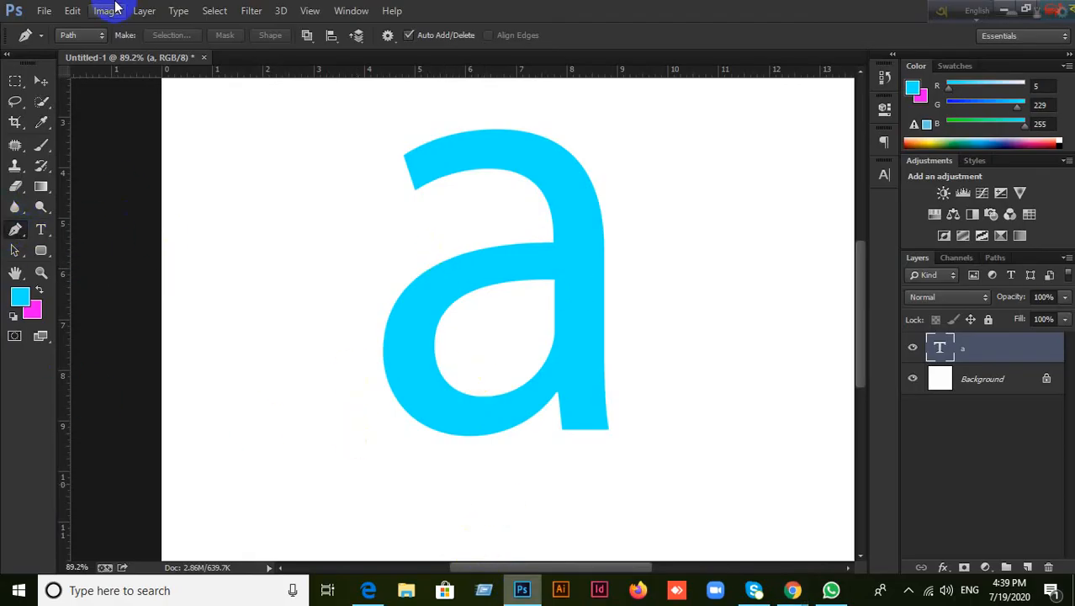
Step: Change the Pen Tool's drawing mode to Shape and back to Path
left_click(82, 35)
left_click(90, 52)
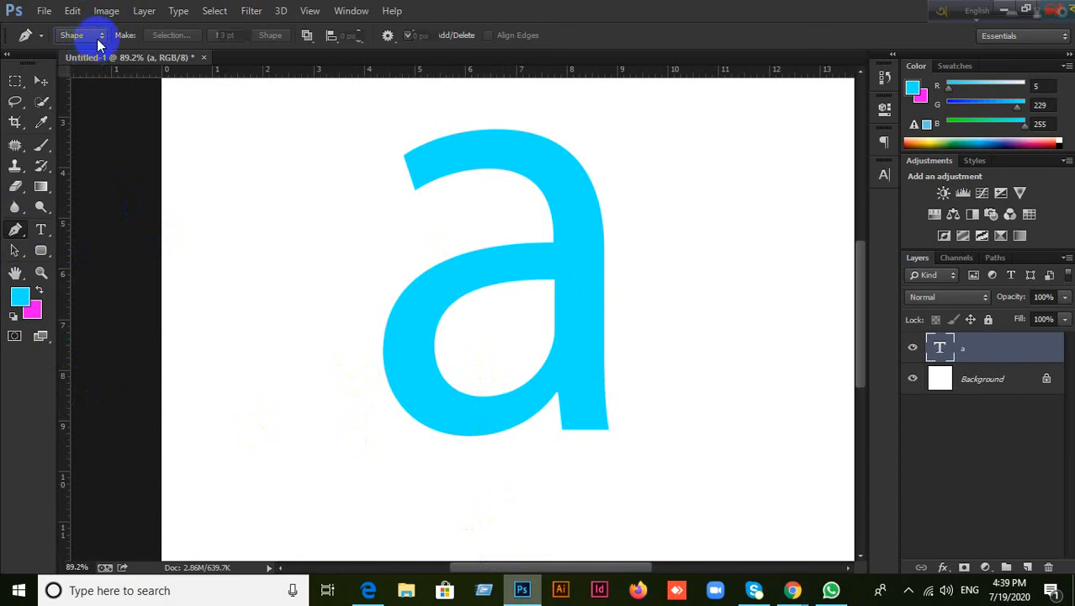
left_click(96, 39)
left_click(88, 63)
left_click(98, 37)
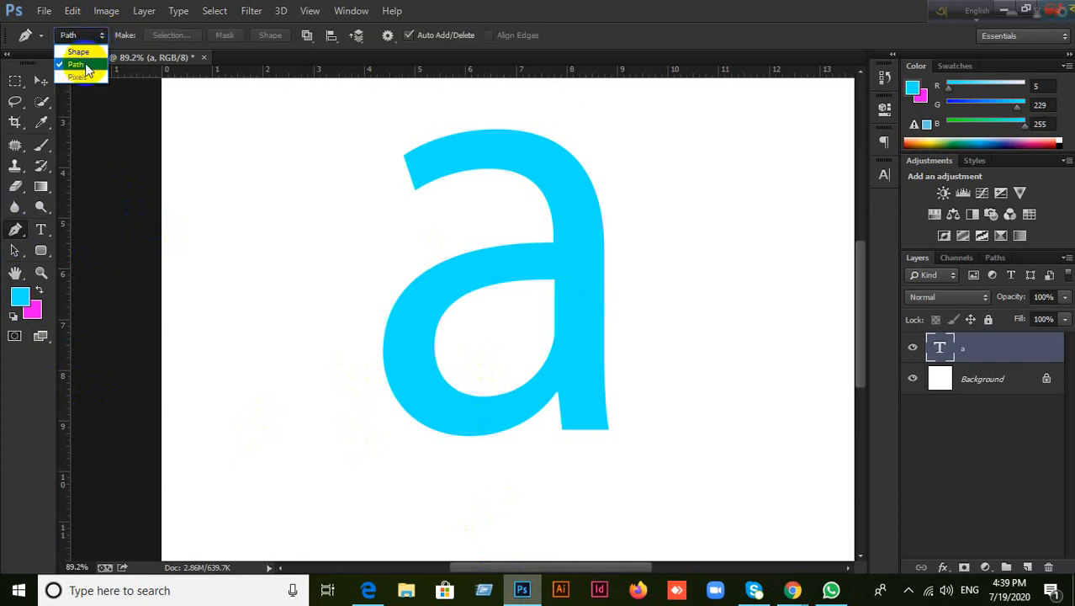
left_click(85, 66)
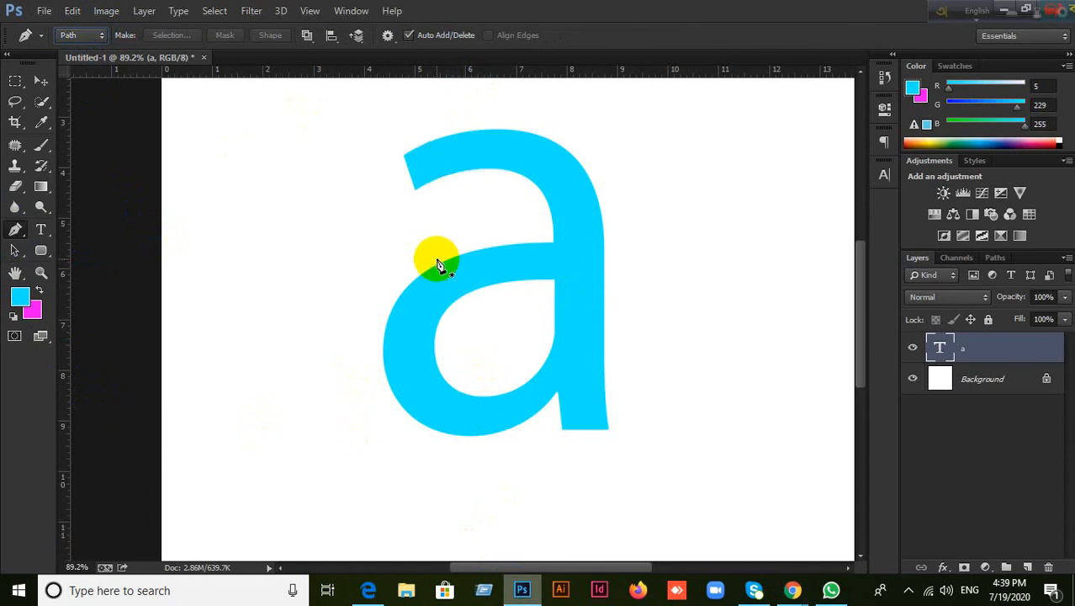
Step: Try to trace the straight end of the letter's upper stroke from its lower to its upper corner, and undo the last anchor point
scroll(437, 263, "up", 5)
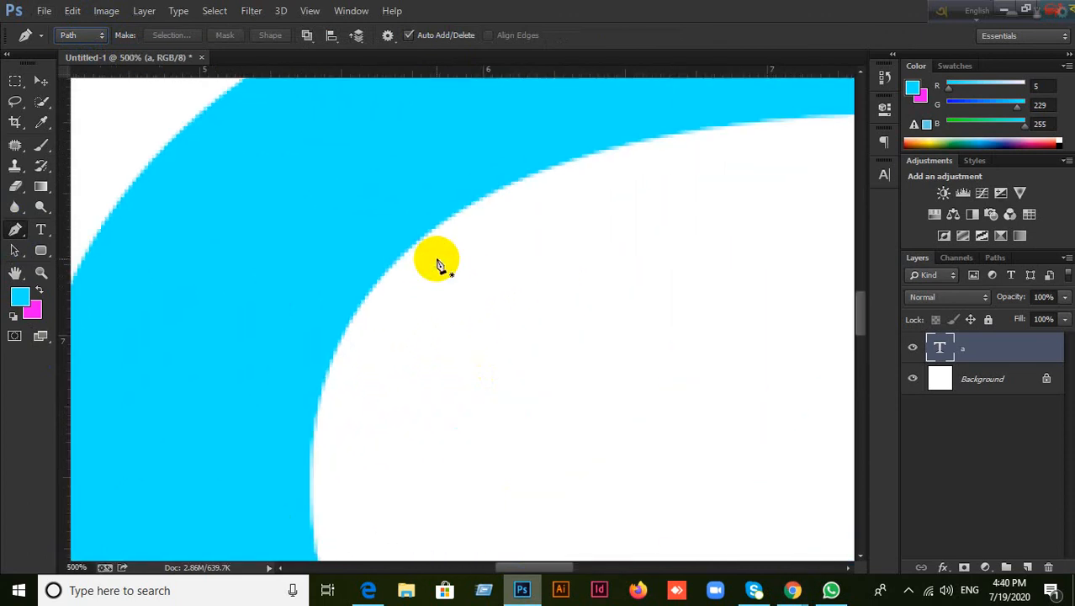
scroll(437, 263, "down", 4)
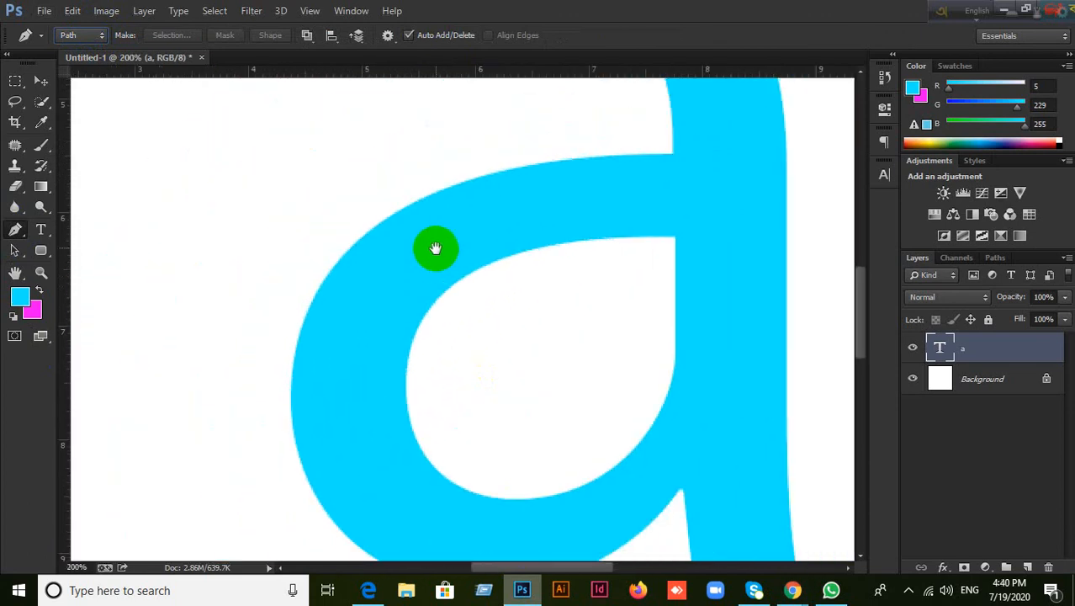
left_click_drag(434, 249, 435, 449)
left_click_drag(413, 240, 416, 337)
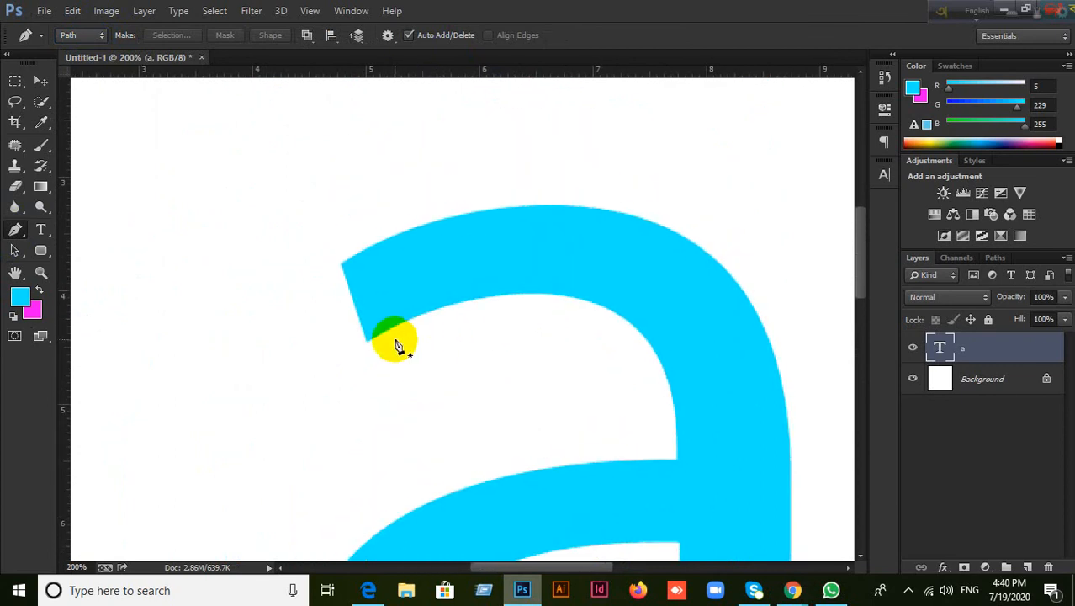
scroll(396, 336, "up", 3)
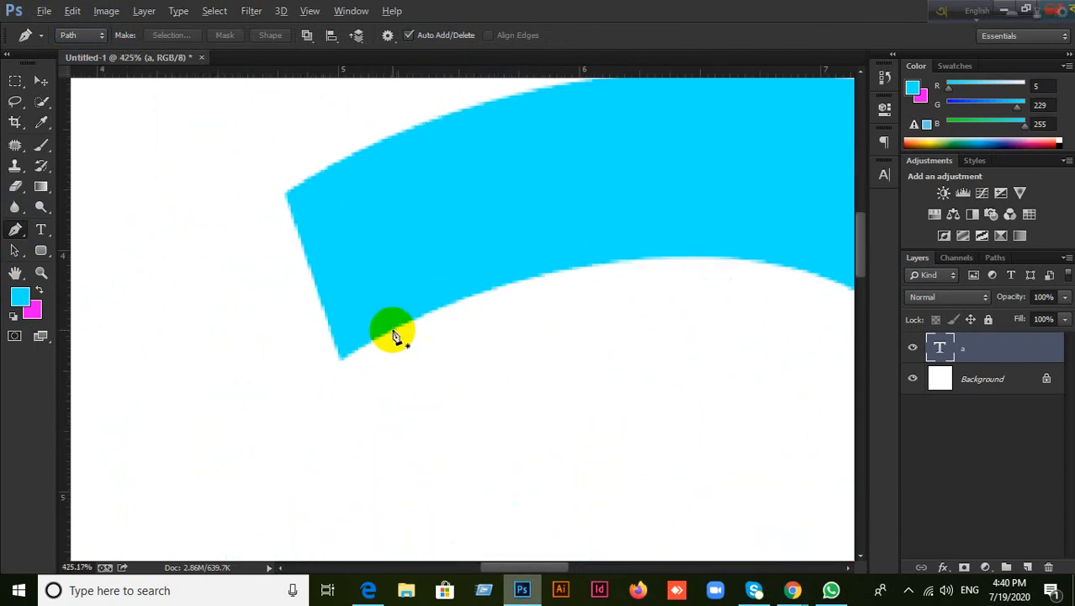
left_click(342, 357)
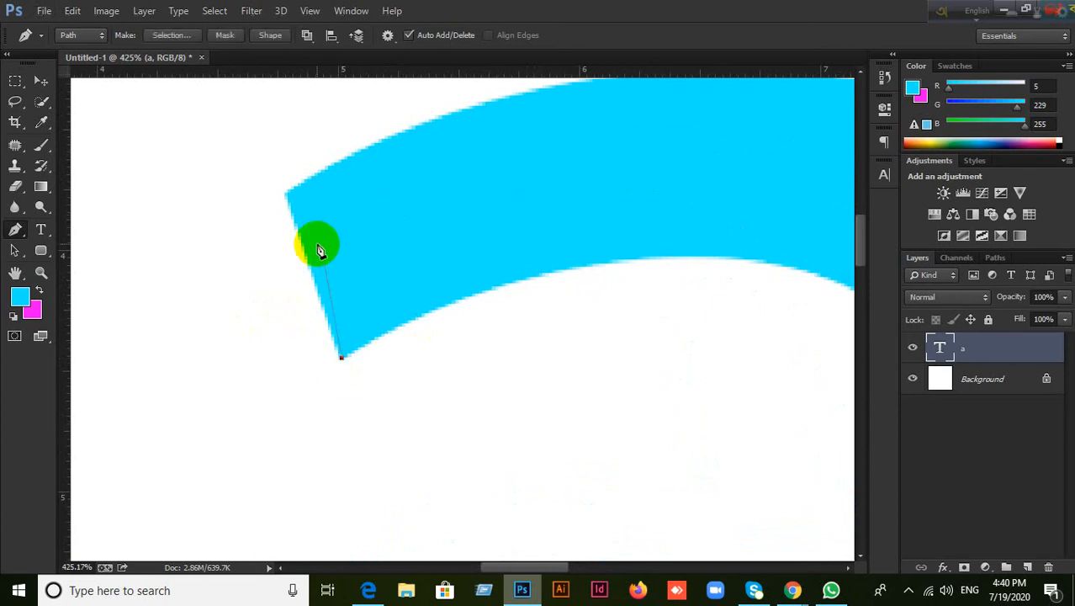
left_click(289, 206)
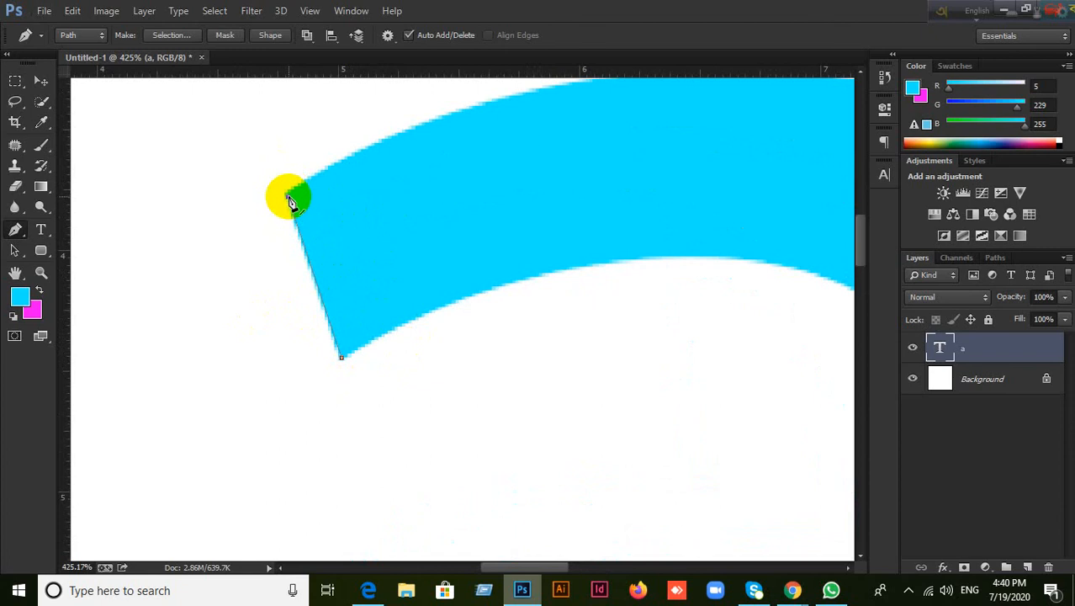
left_click(287, 199)
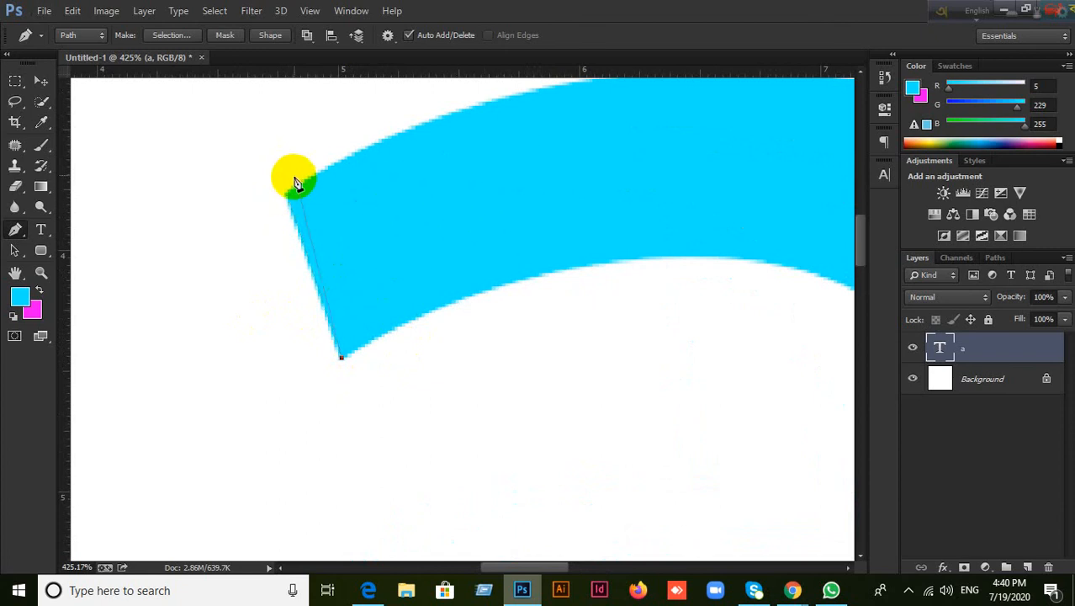
scroll(385, 216, "up", 2)
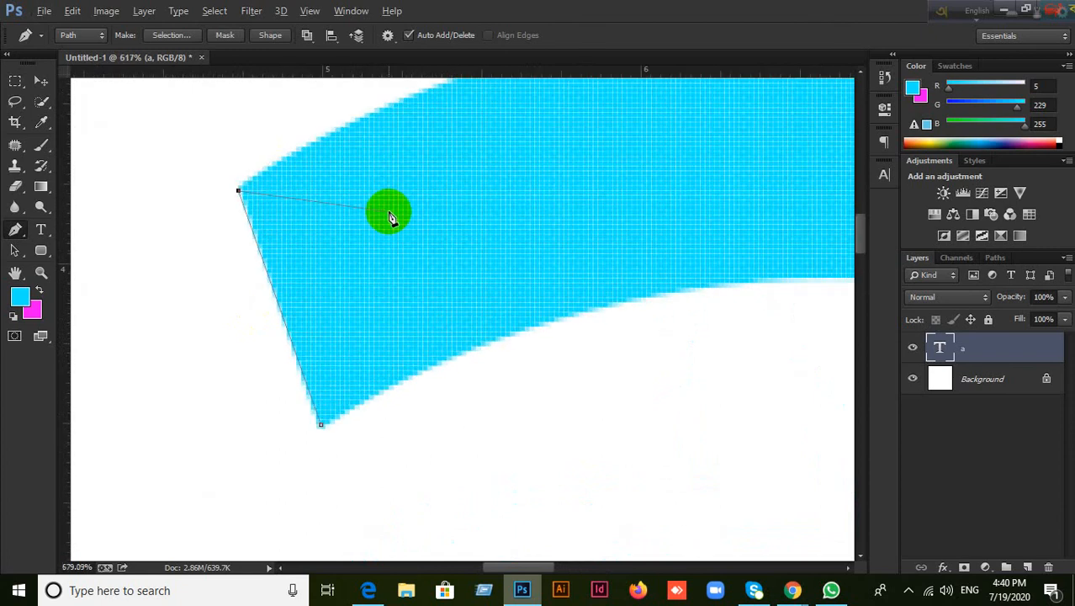
key("ctrl+z")
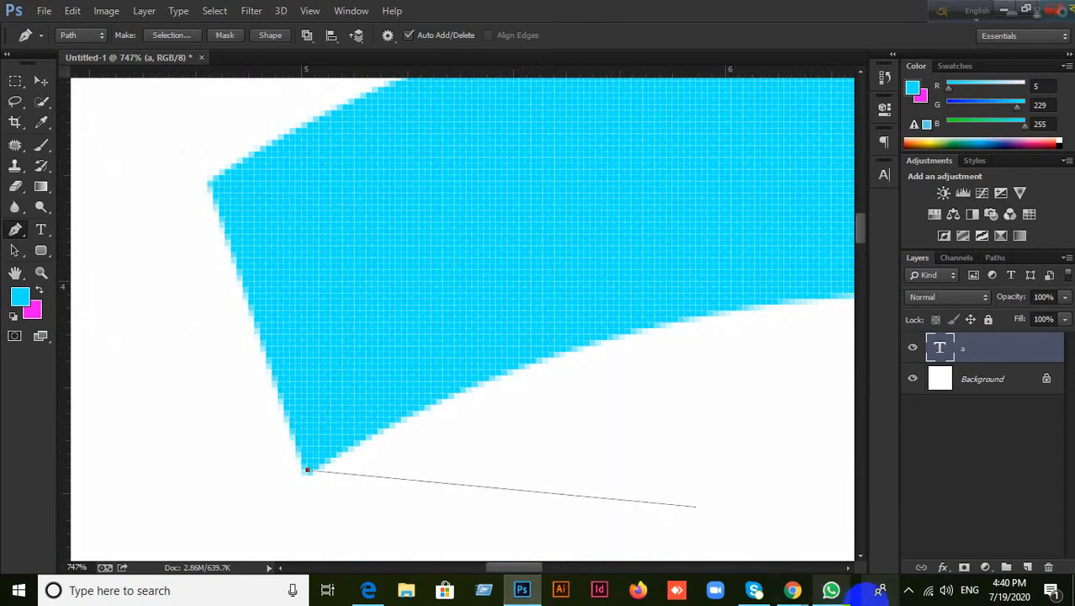
Step: Switch to the Google Meet call, look through the participant list, and return to Photoshop
mouse_move(793, 590)
left_click(766, 549)
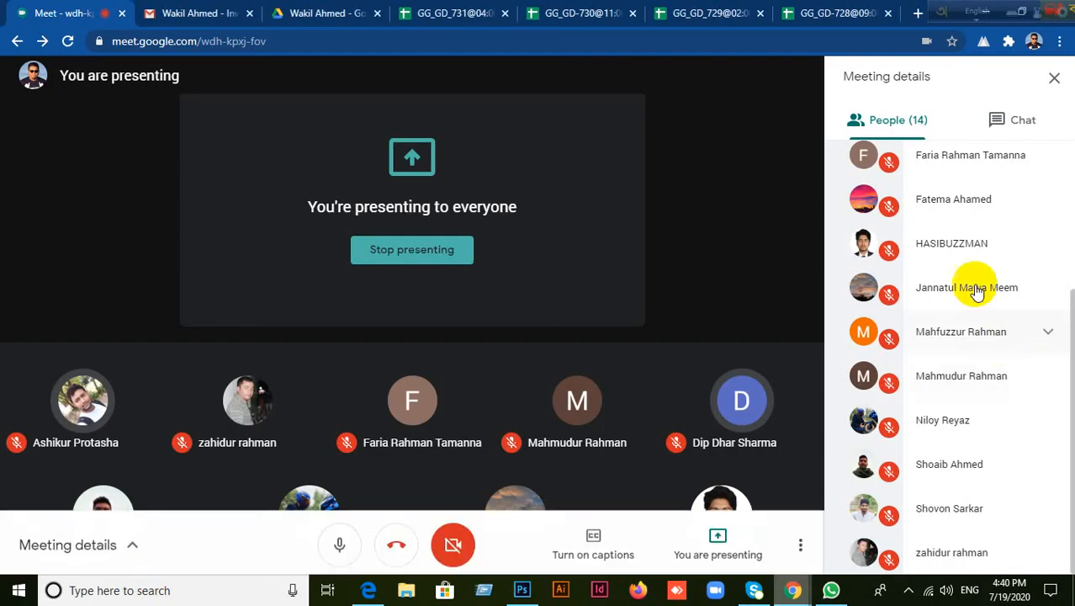
scroll(968, 244, "up", 2)
scroll(979, 352, "up", 2)
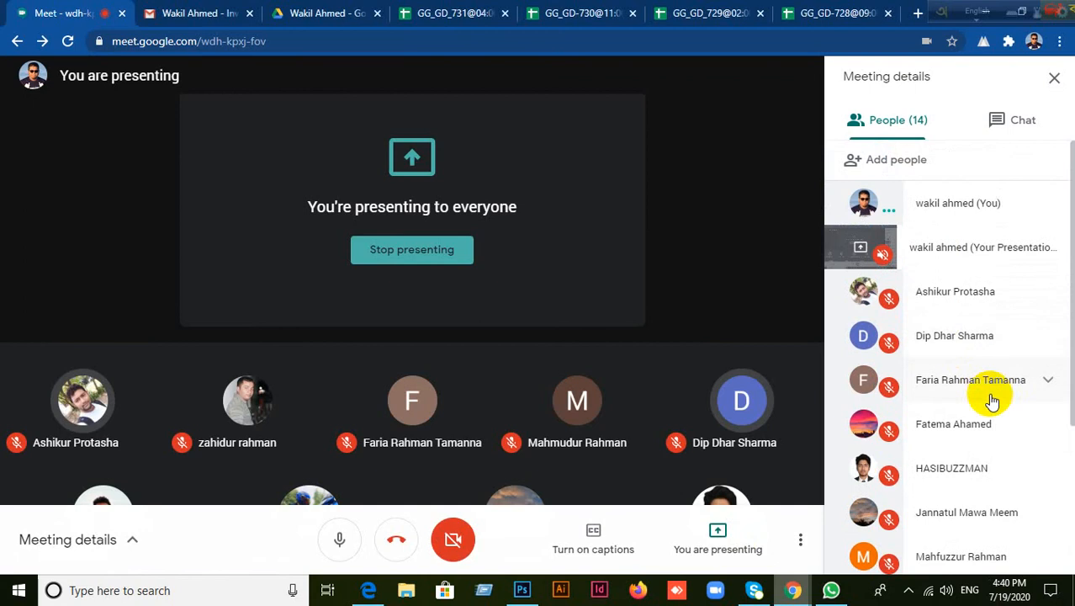
left_click(522, 590)
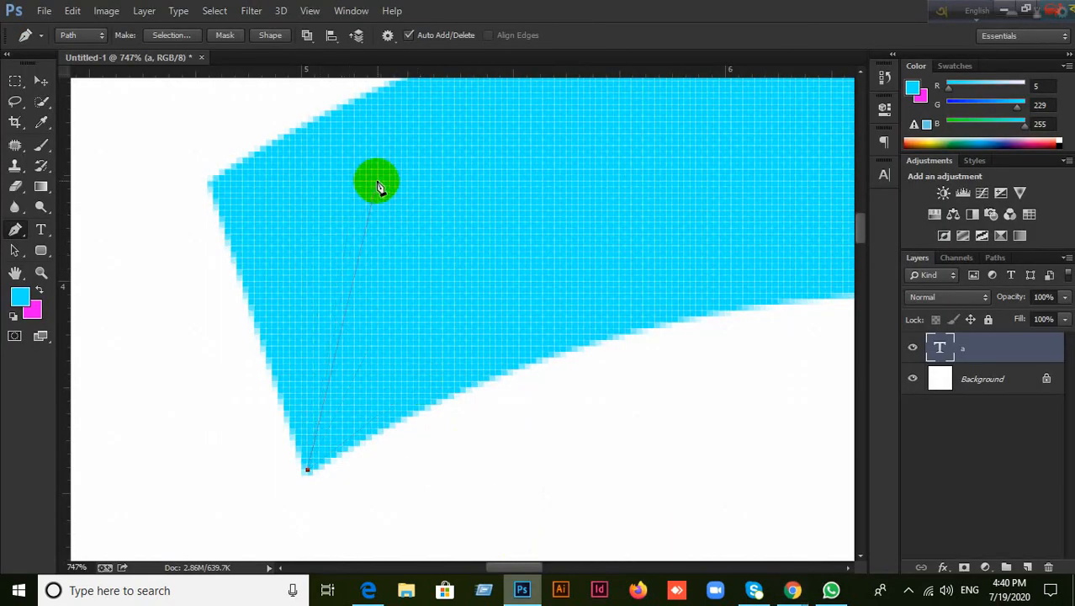
Step: Discard the unfinished path and retrace the end of the letter's upper stroke with four anchor points, from its lower corner onto the upper edge
left_click(212, 181)
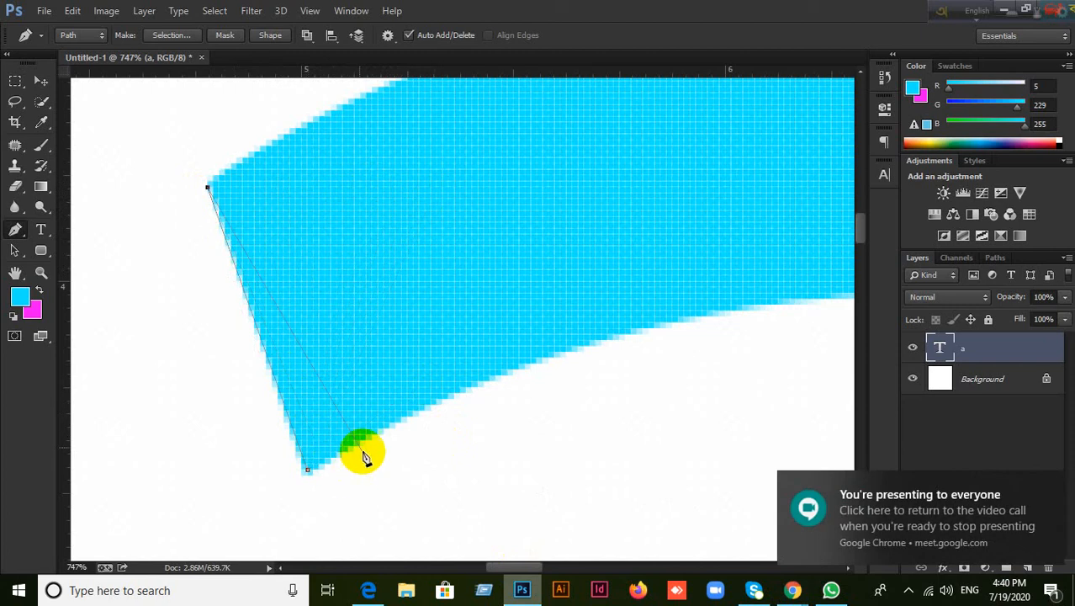
key("Escape")
left_click(301, 476)
left_click(266, 346)
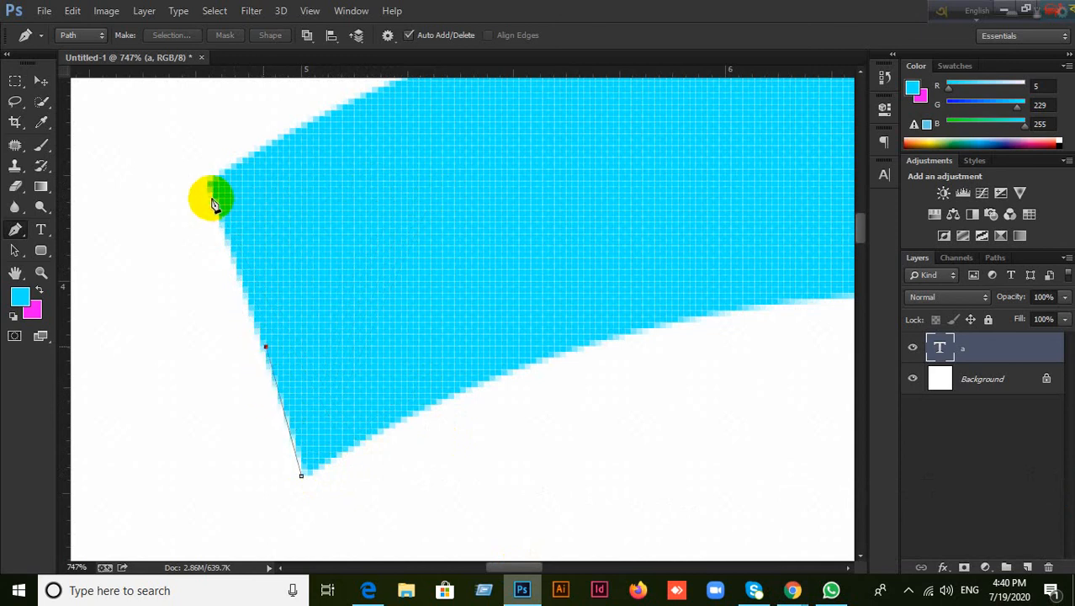
left_click(207, 187)
left_click(264, 152)
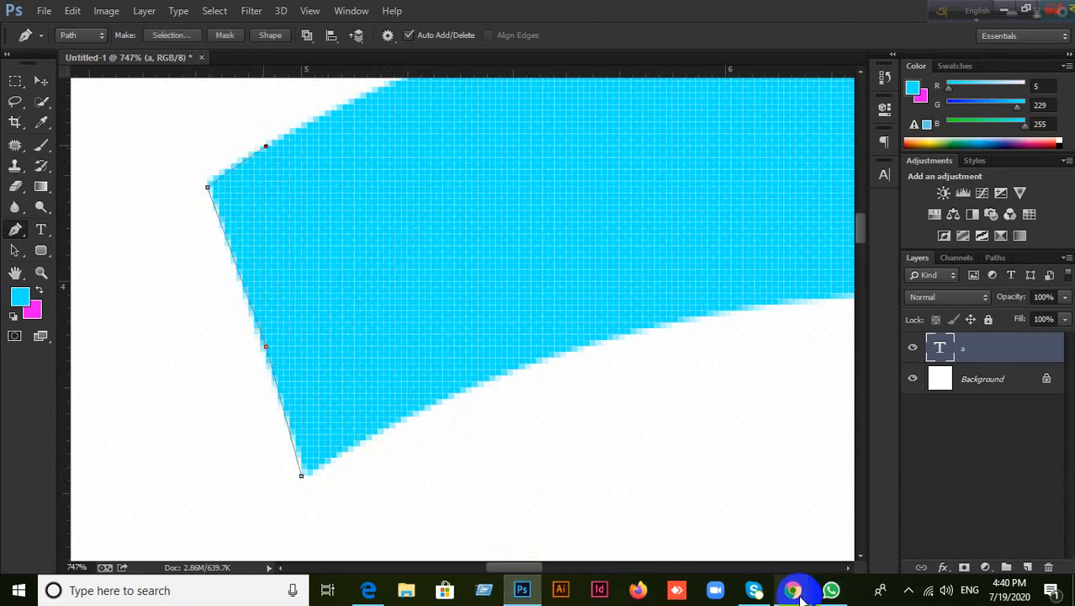
Step: Switch to the Google Meet call in Chrome and admit the person waiting to join
mouse_move(792, 589)
left_click(726, 530)
left_click(695, 362)
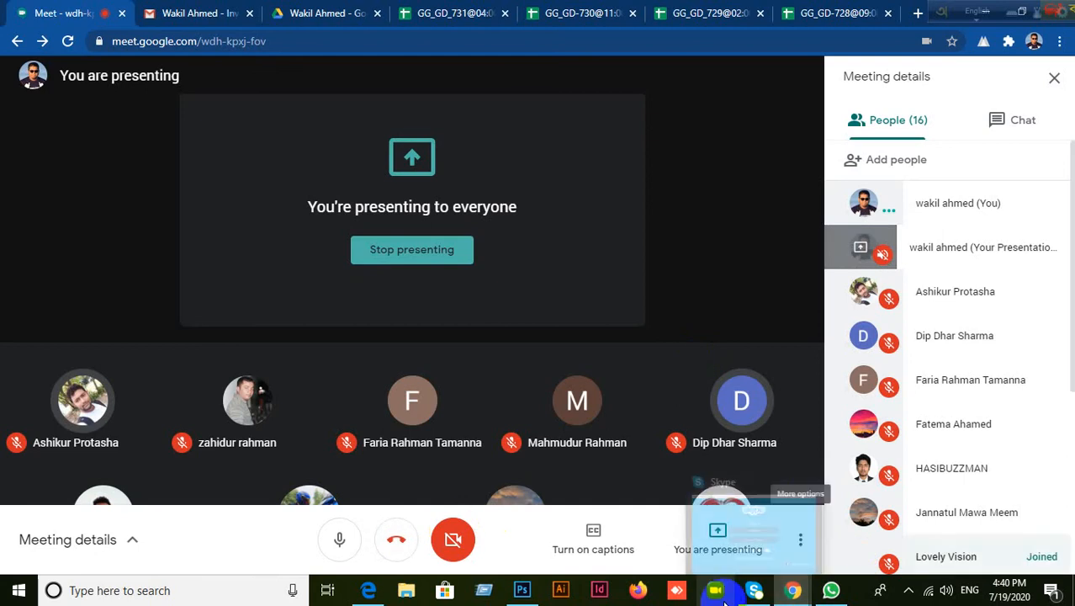
Step: Return to Photoshop, add another anchor point on the upper stroke's edge, and undo the whole unfinished path
left_click(522, 591)
left_click(336, 99)
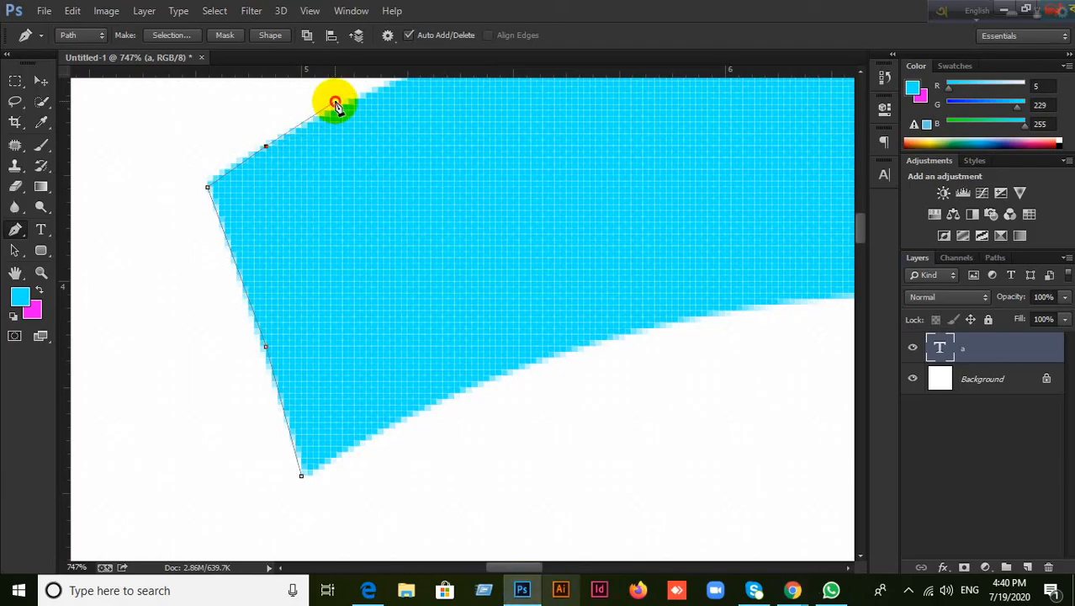
key("ctrl+alt+z")
key("ctrl+alt+z")
key("ctrl+alt+z")
key("ctrl+alt+z")
key("ctrl+alt+z")
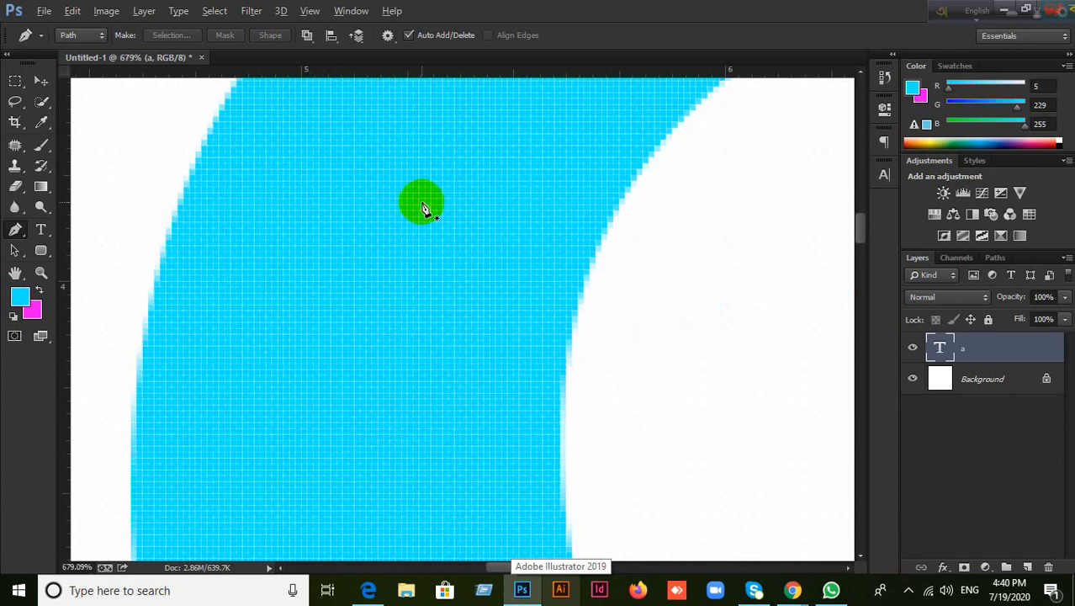
Step: Trace the straight end of the letter's upper stroke with the Pen tool, from its lower corner to its upper corner
scroll(416, 223, "down", 4)
scroll(425, 435, "up", 5)
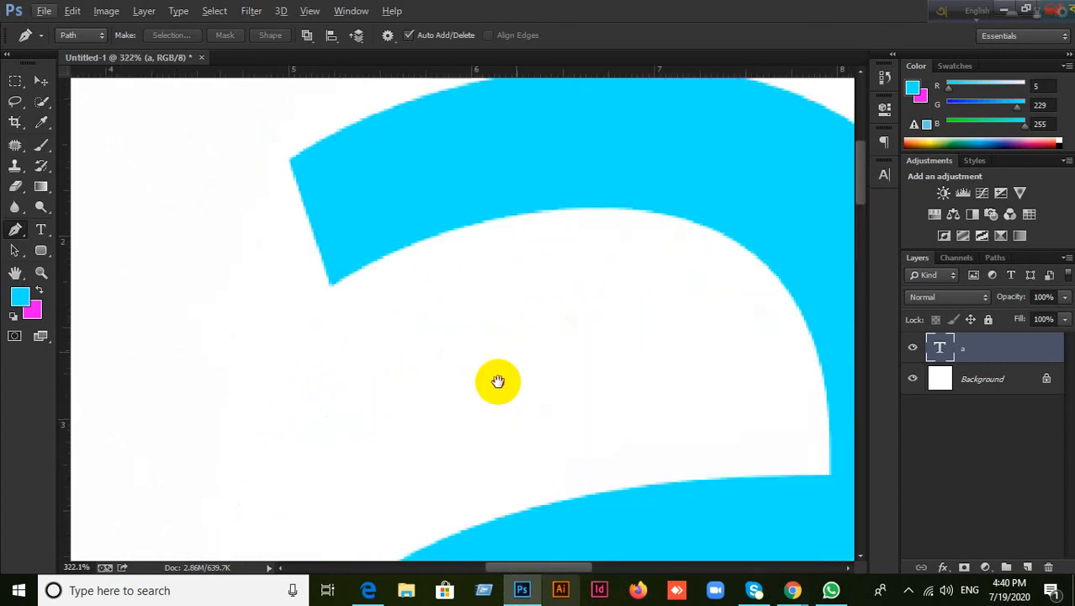
scroll(333, 307, "up", 4)
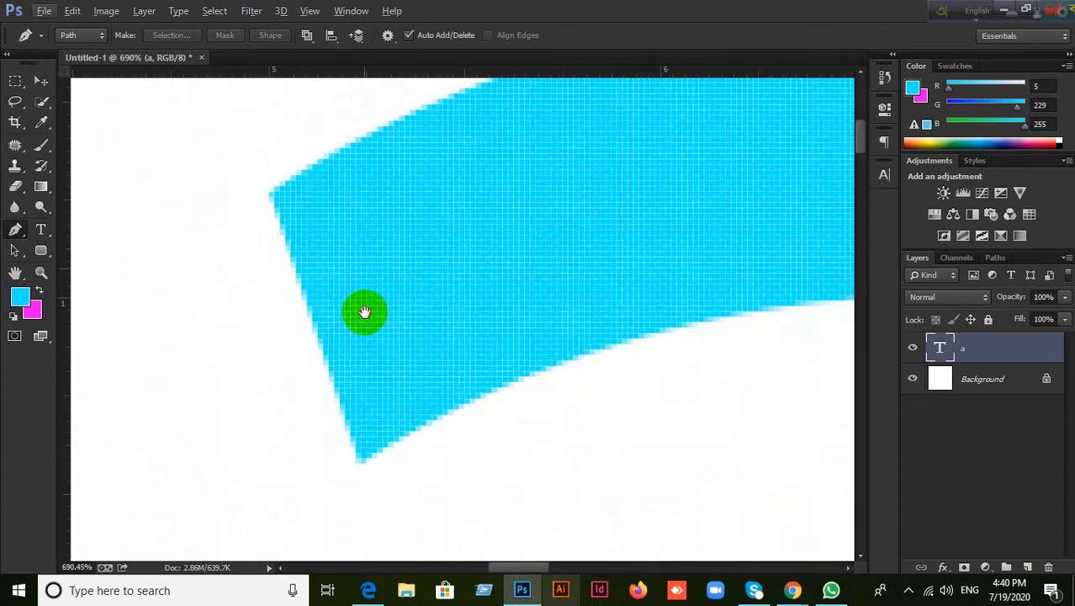
left_click_drag(364, 312, 366, 317)
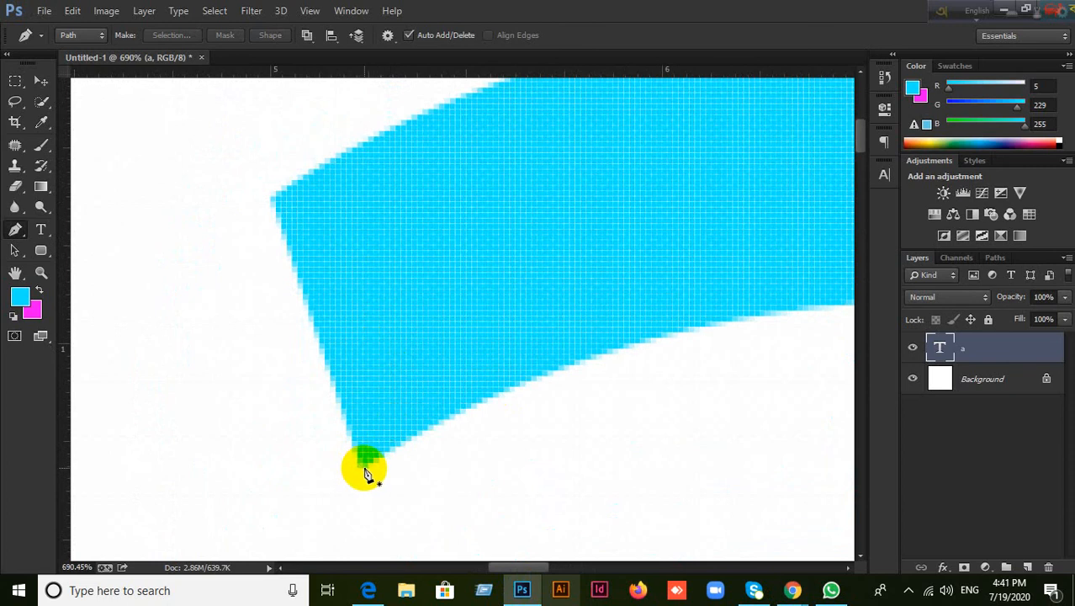
left_click_drag(363, 468, 352, 425)
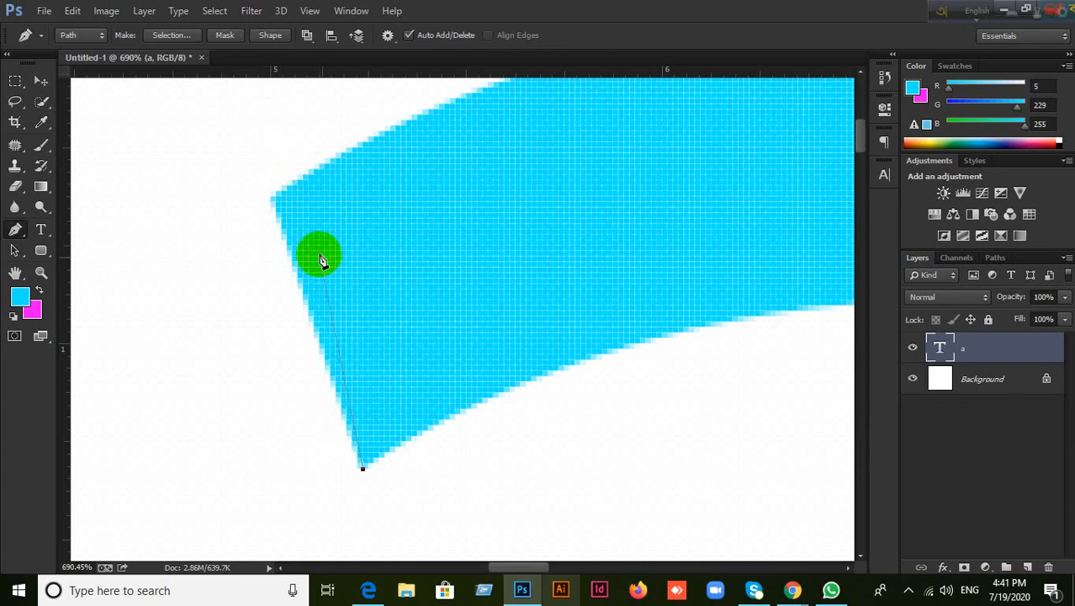
left_click(280, 211)
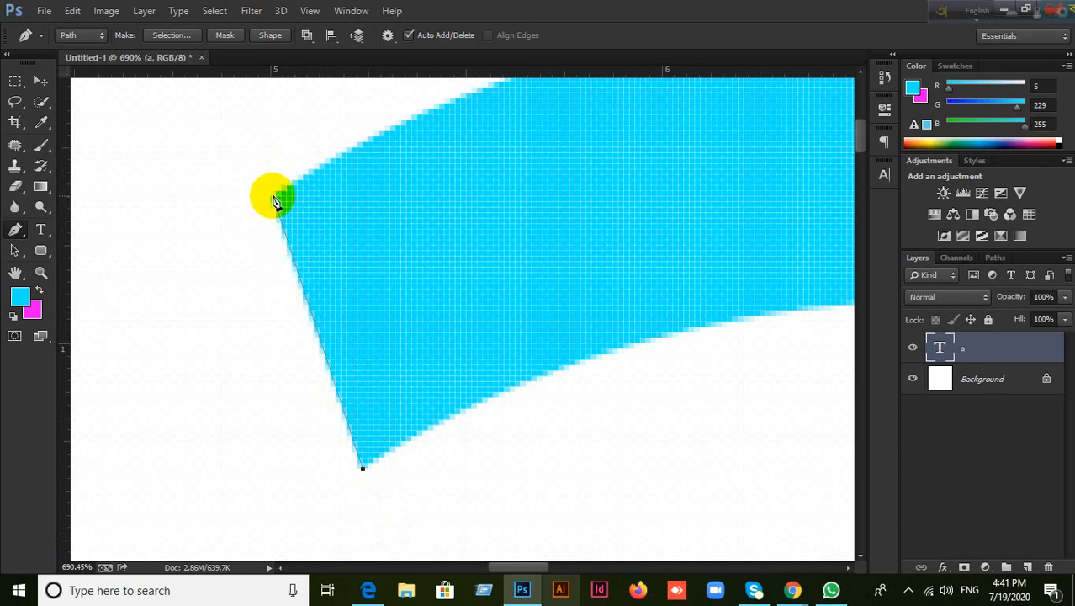
left_click(272, 199)
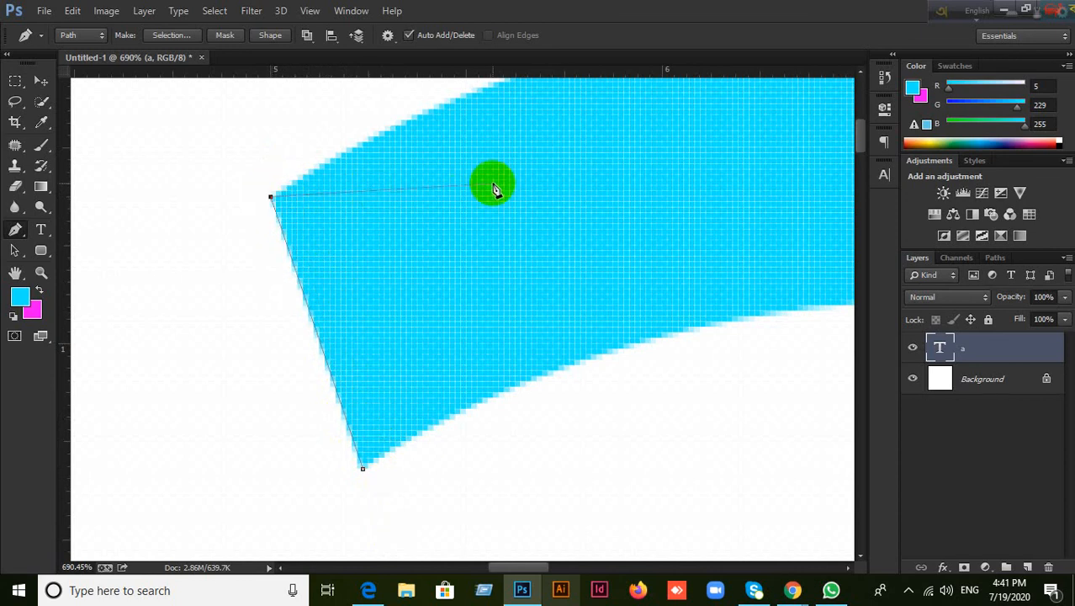
Step: Examine the letter's outline from the upper stroke's curved edge down to the bowl and foot
left_click_drag(585, 249, 492, 413)
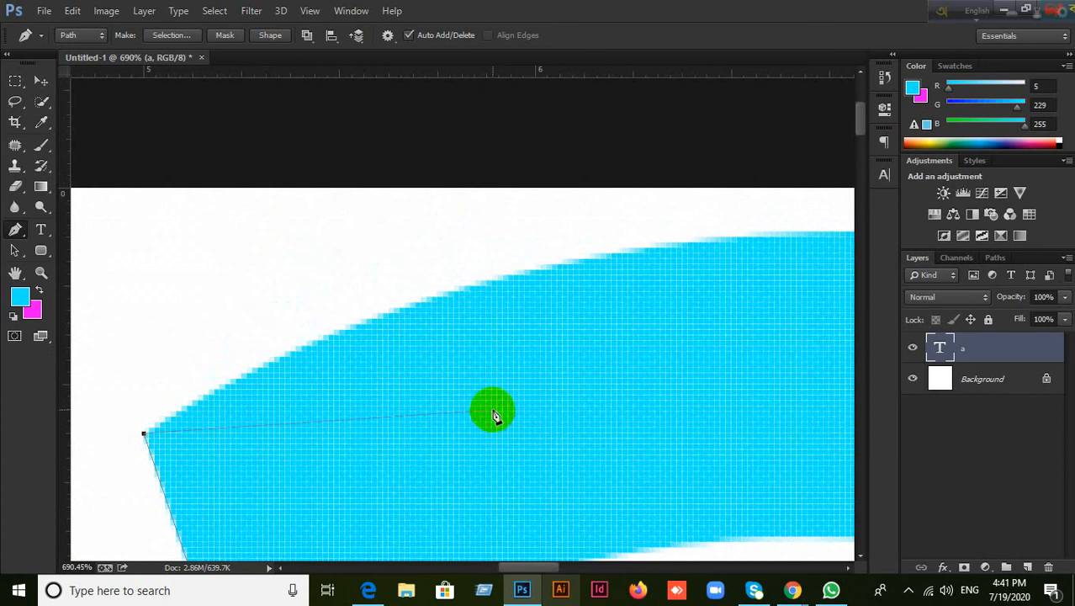
scroll(494, 405, "down", 2)
left_click_drag(689, 413, 580, 312)
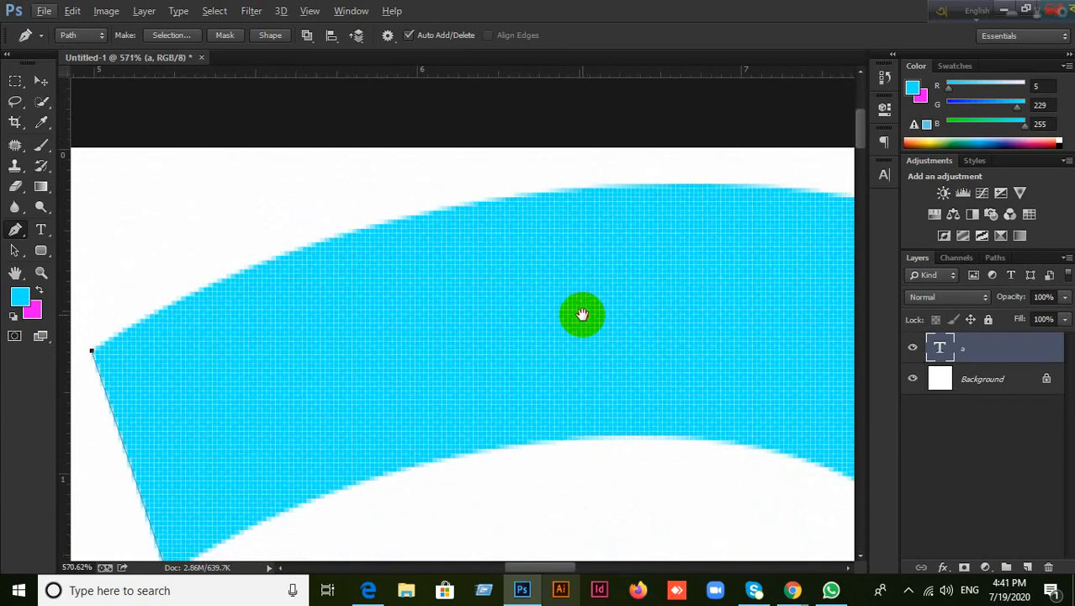
left_click(592, 187)
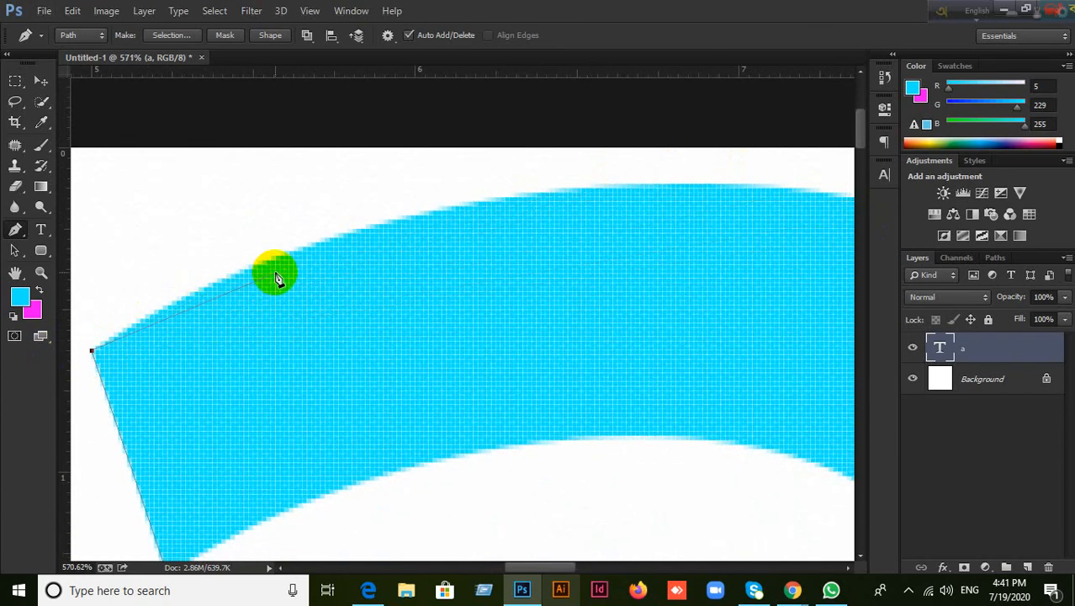
scroll(279, 280, "down", 5)
left_click_drag(336, 281, 335, 208)
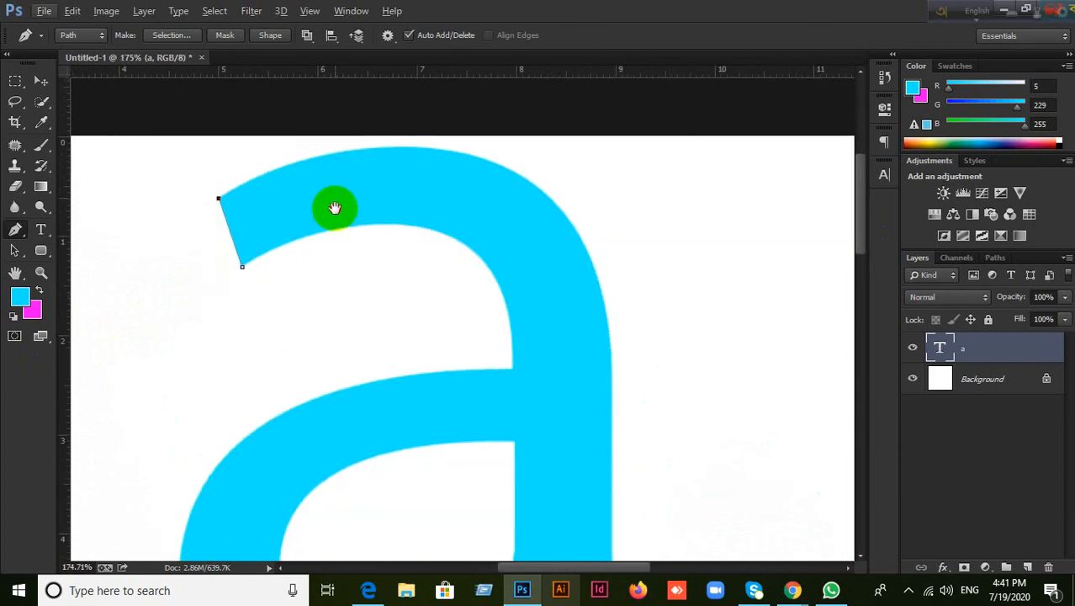
left_click(220, 198)
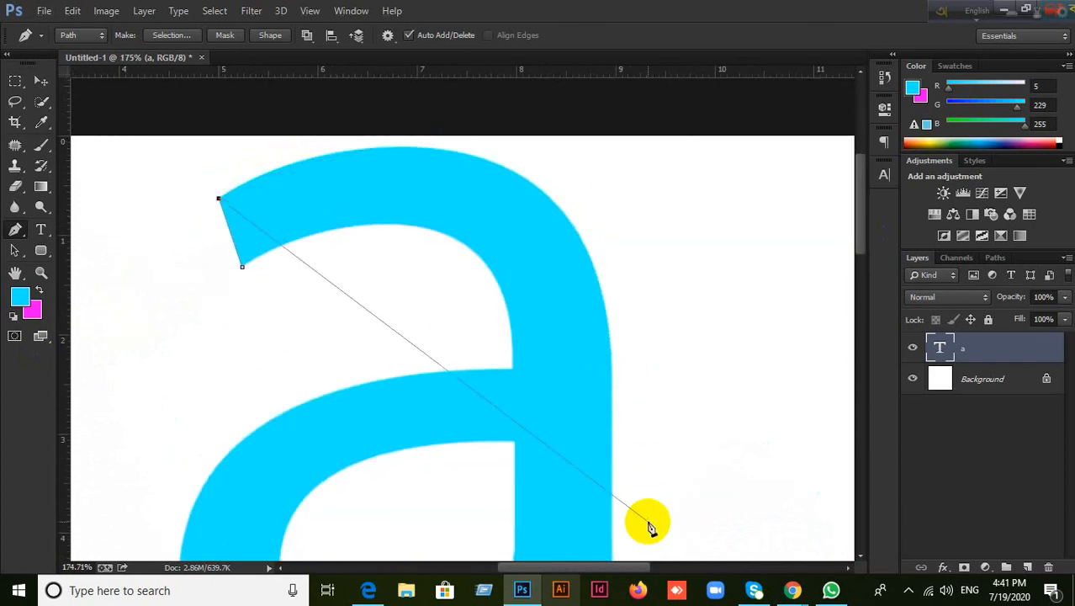
left_click_drag(623, 453, 605, 115)
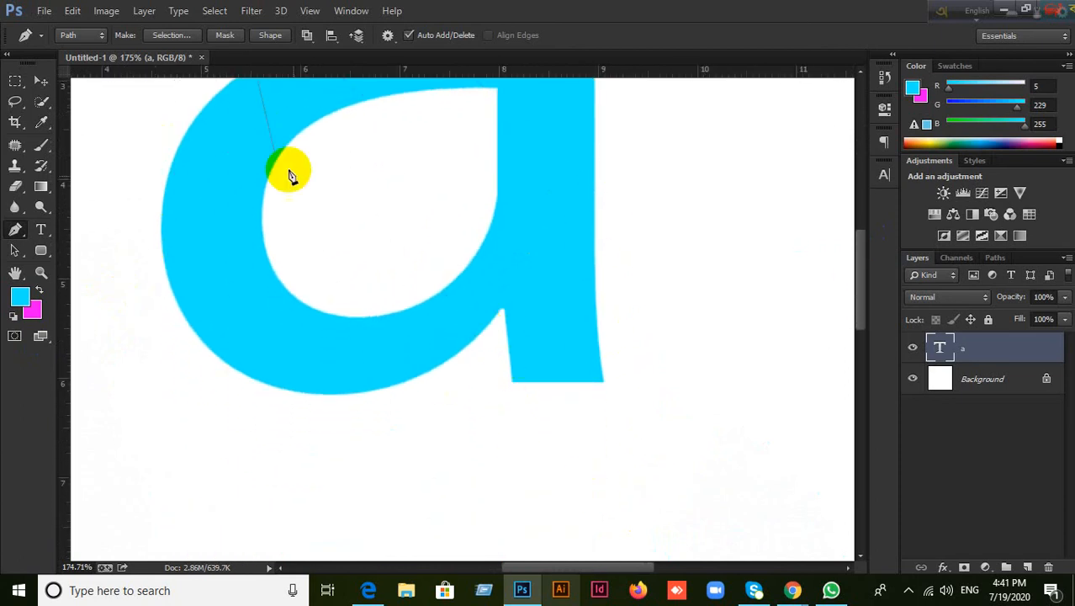
left_click_drag(289, 175, 280, 463)
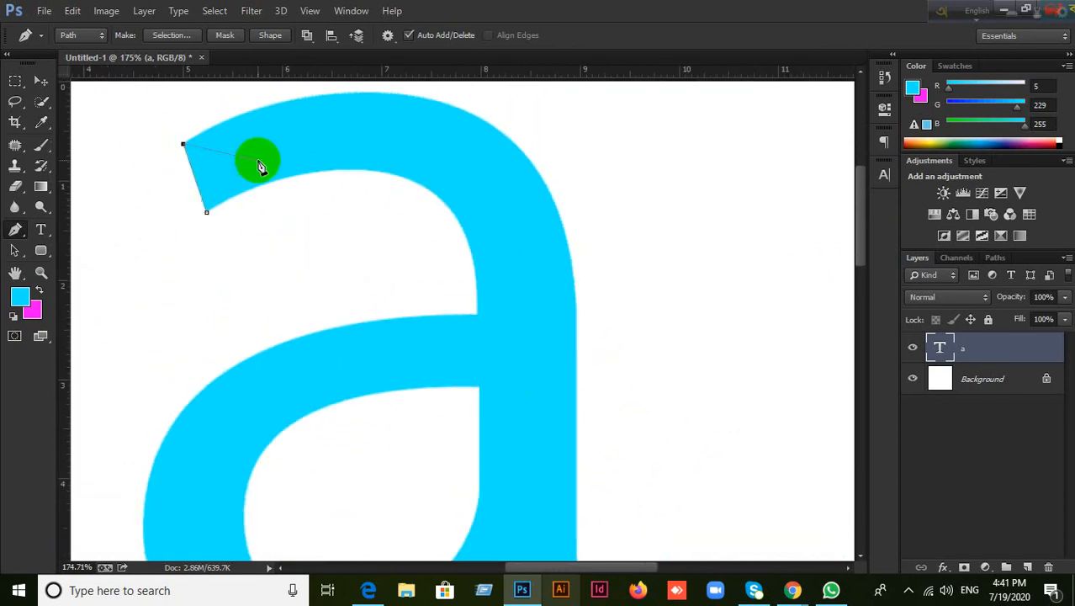
Step: Try to trace the upper stroke's outer curve with two smooth anchor points, and undo back to the lower-corner point
scroll(233, 115, "up", 3)
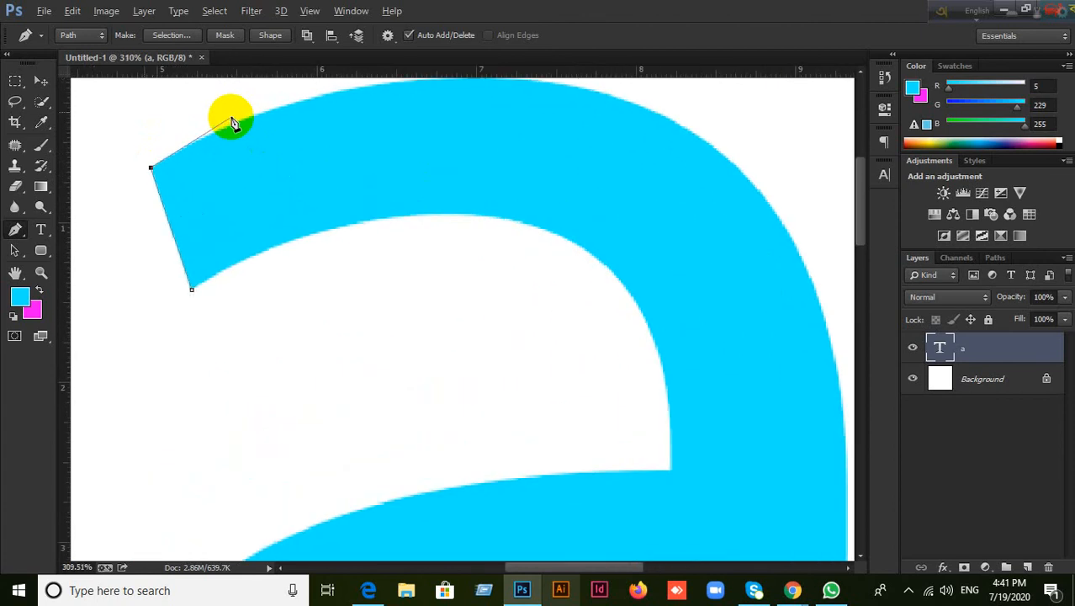
scroll(233, 122, "up", 2)
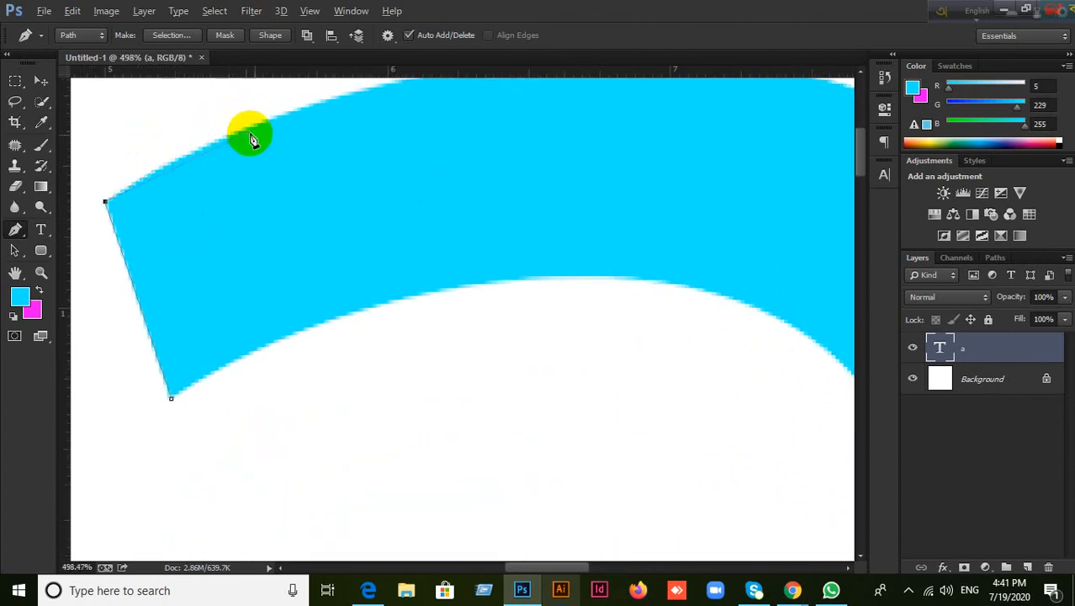
scroll(270, 144, "up", 1)
left_click_drag(388, 187, 451, 338)
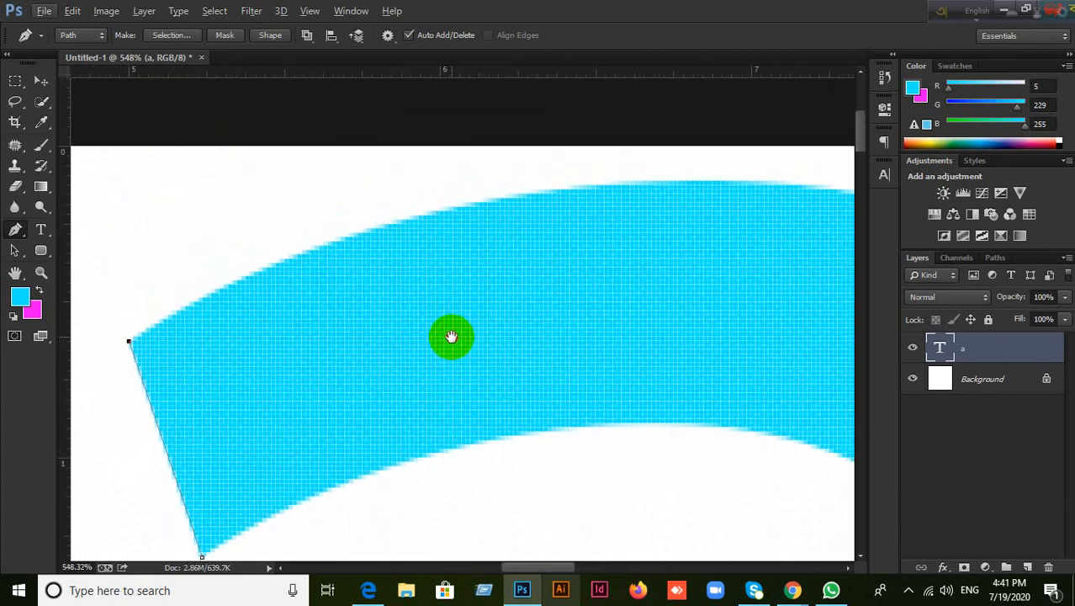
scroll(454, 326, "down", 1)
left_click_drag(573, 317, 558, 323)
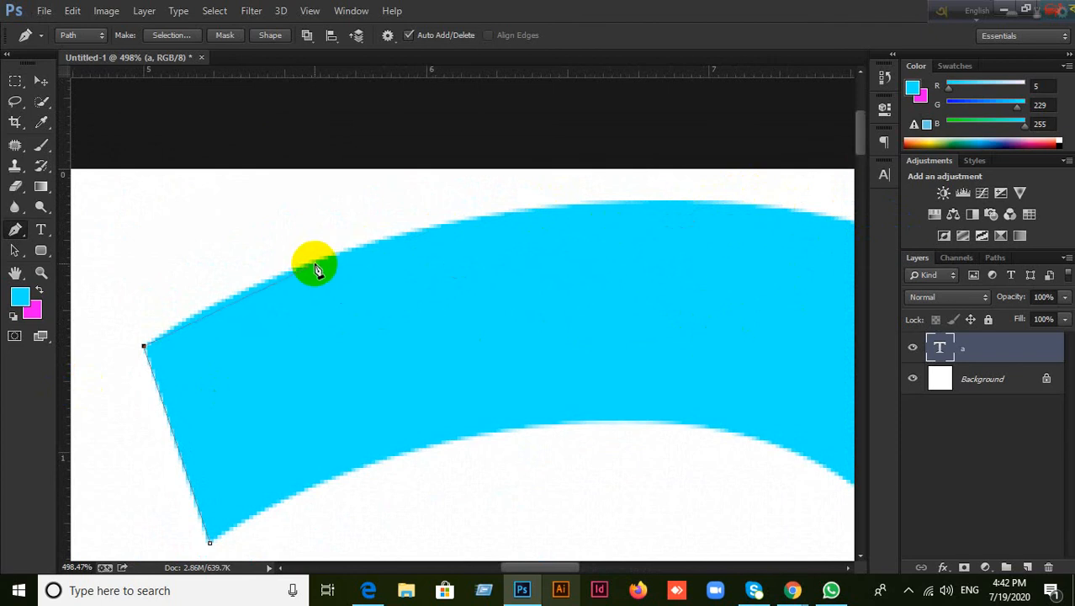
left_click_drag(315, 264, 404, 241)
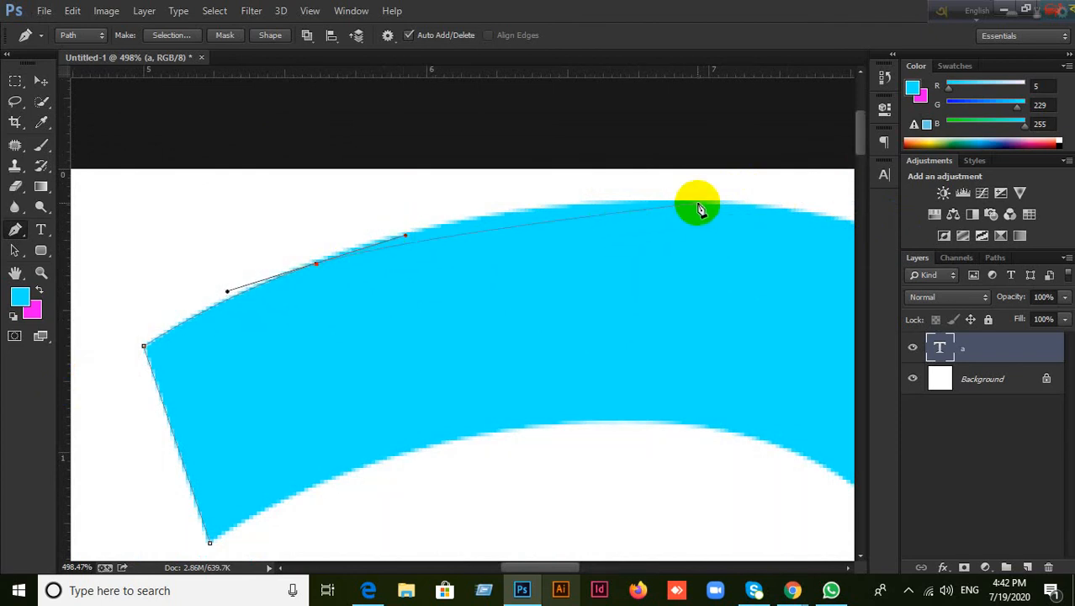
left_click_drag(696, 204, 814, 219)
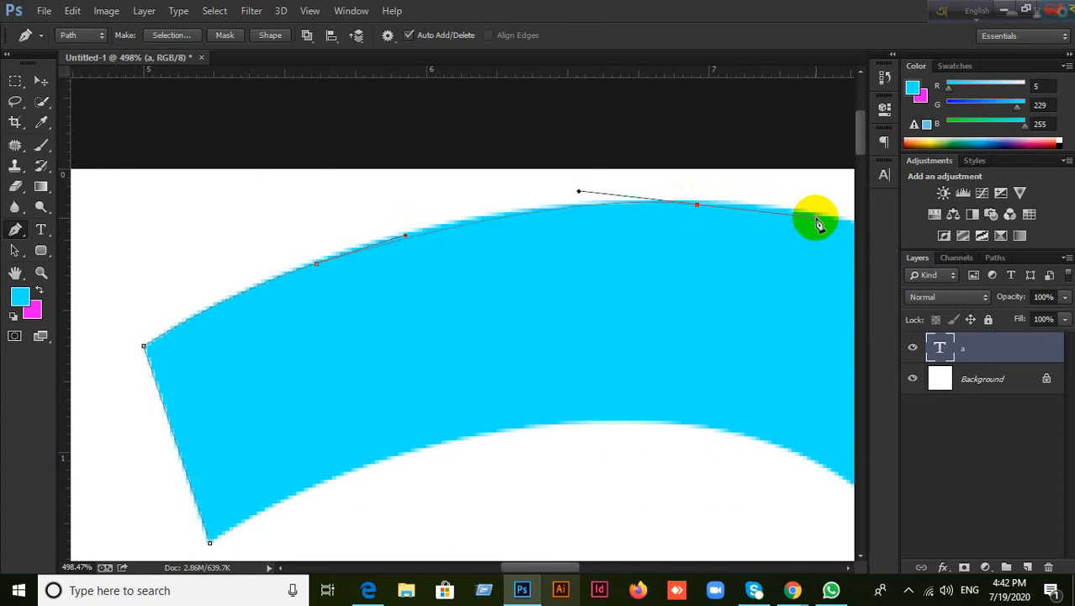
left_click_drag(816, 221, 815, 220)
key("ctrl+alt+z")
key("ctrl+alt+z")
key("ctrl+alt+z")
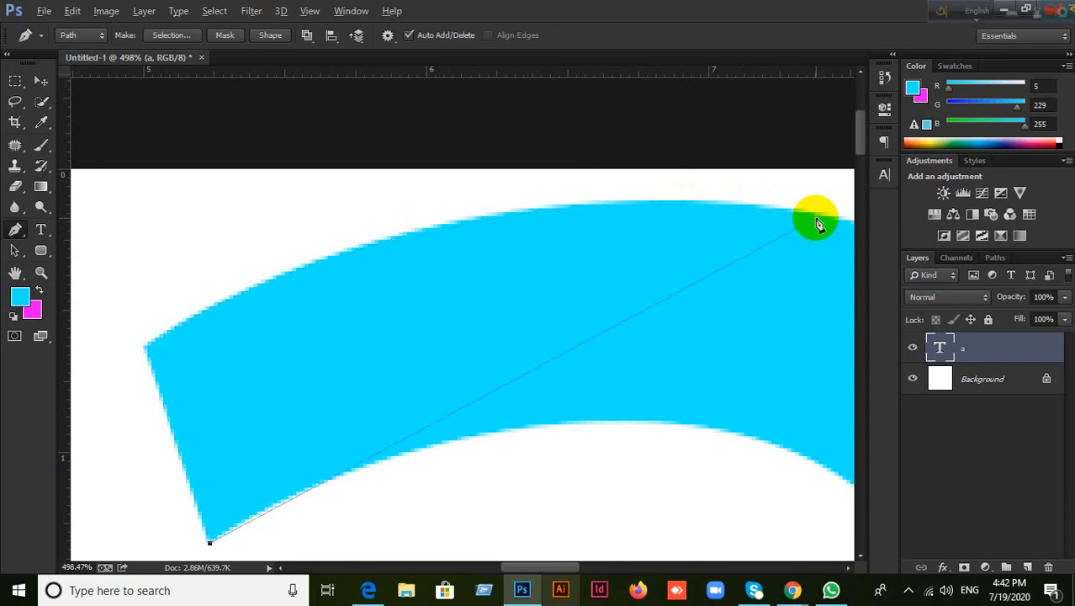
Step: Try the outer curve from the upper corner with one smooth point just past the crest, extend its backward handle, and undo the curve
left_click(145, 354)
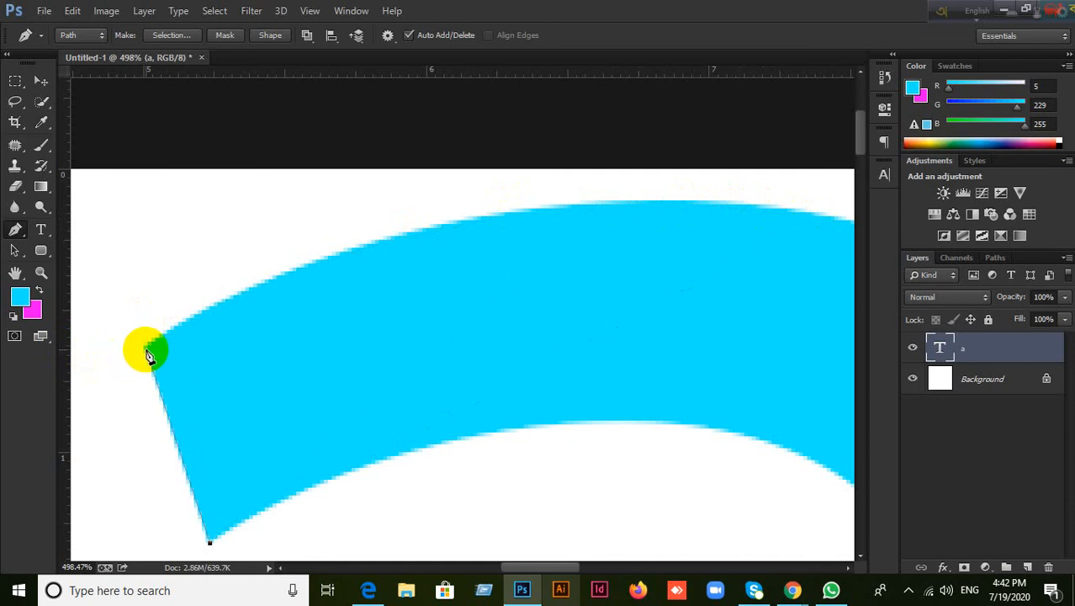
left_click_drag(512, 280, 453, 318)
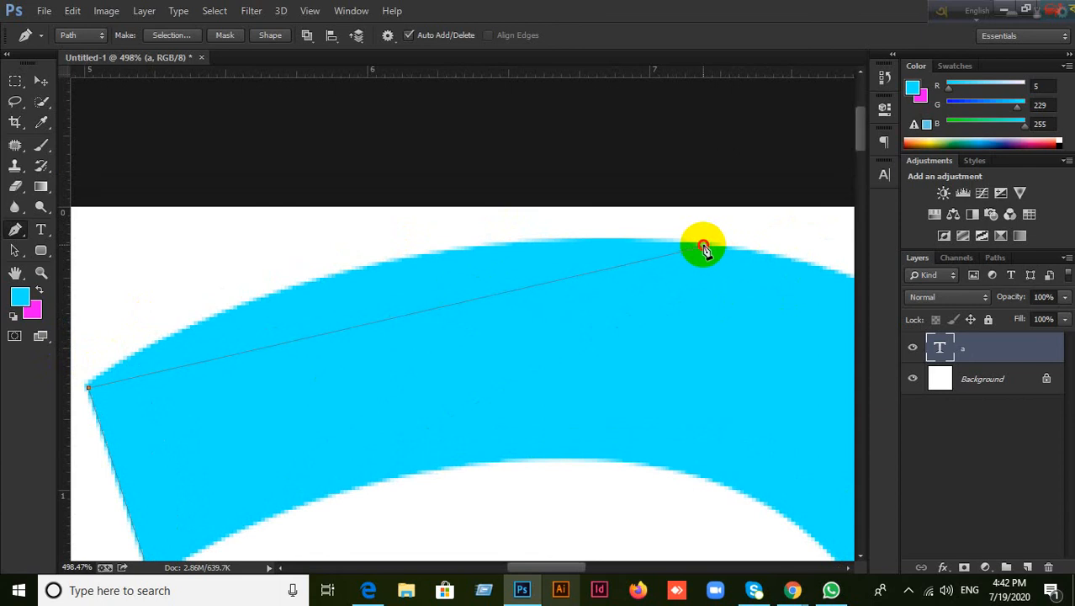
left_click_drag(709, 246, 724, 247)
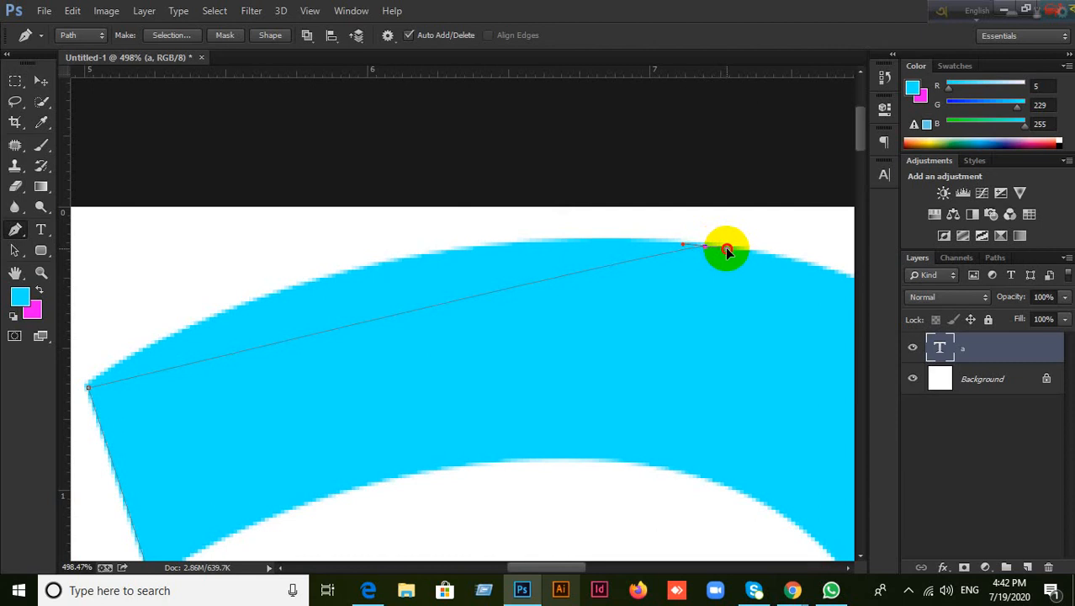
left_click_drag(726, 247, 726, 248)
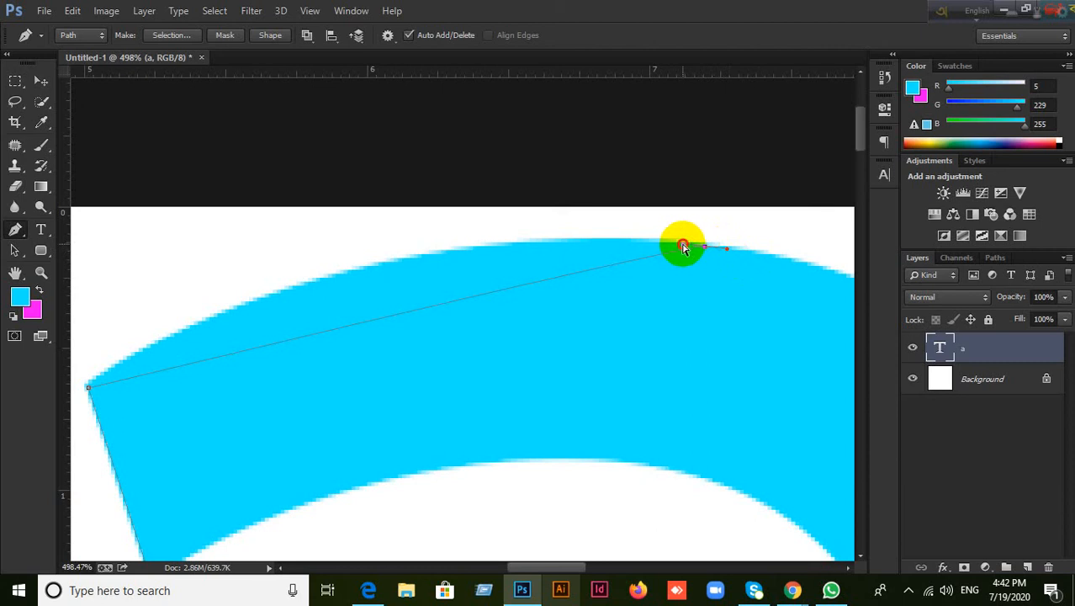
left_click_drag(683, 246, 302, 204)
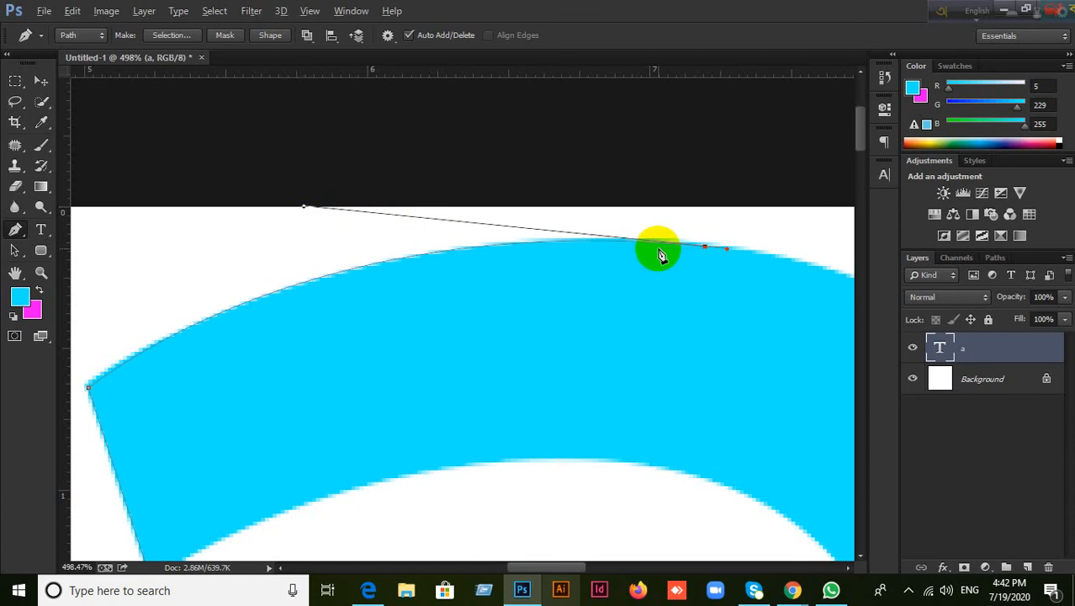
key("ctrl+alt+z")
key("ctrl+alt+z")
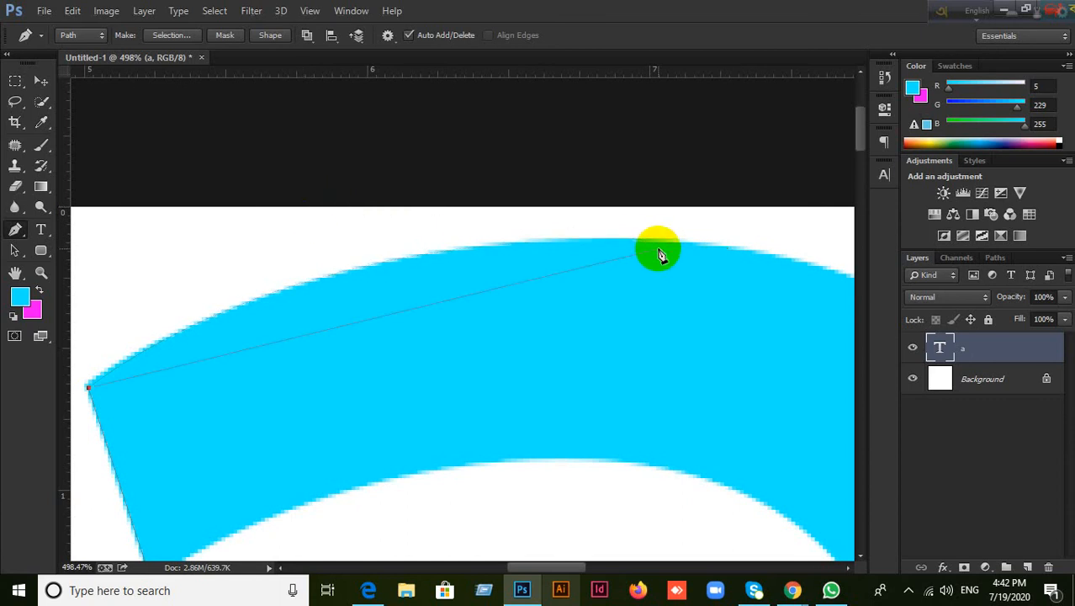
Step: Redo the upper-corner anchor and trace the outer curve to its crest with one smooth point, extending its backward handle to fit the edge
key("ctrl")
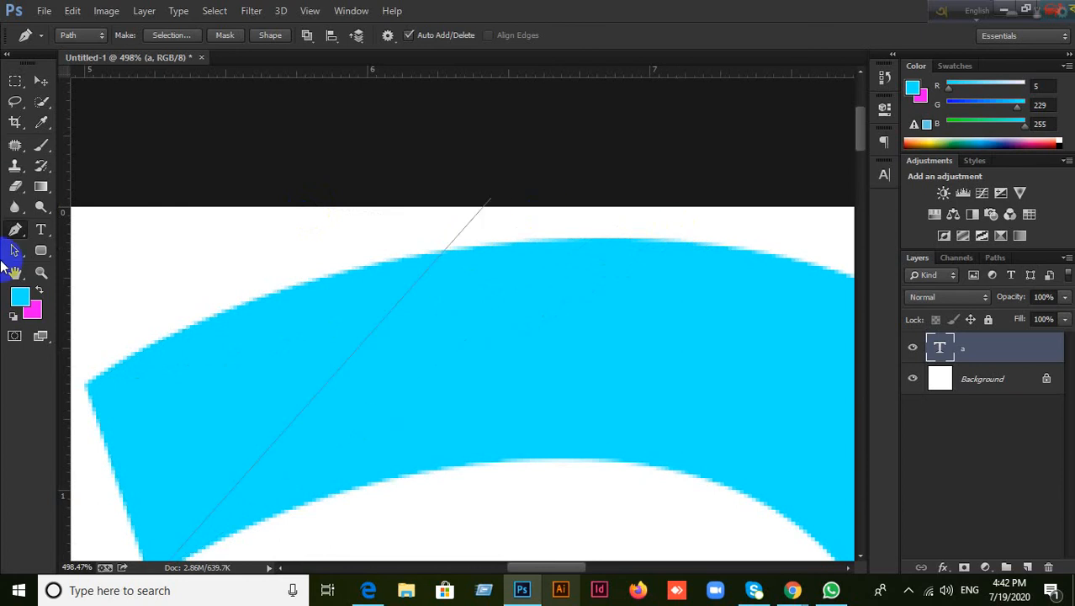
left_click(87, 388)
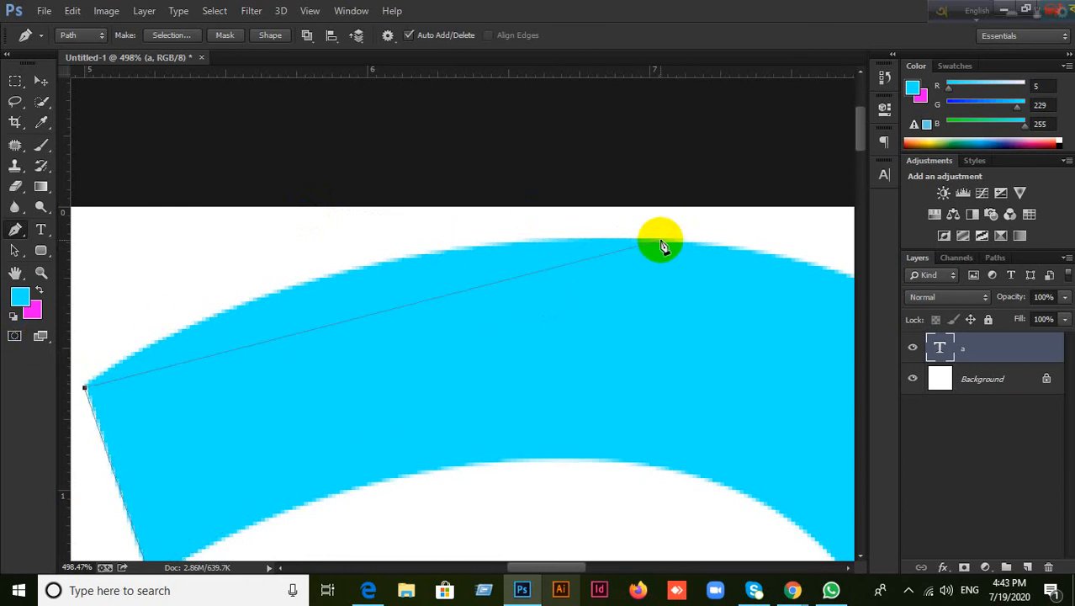
left_click_drag(662, 239, 268, 229)
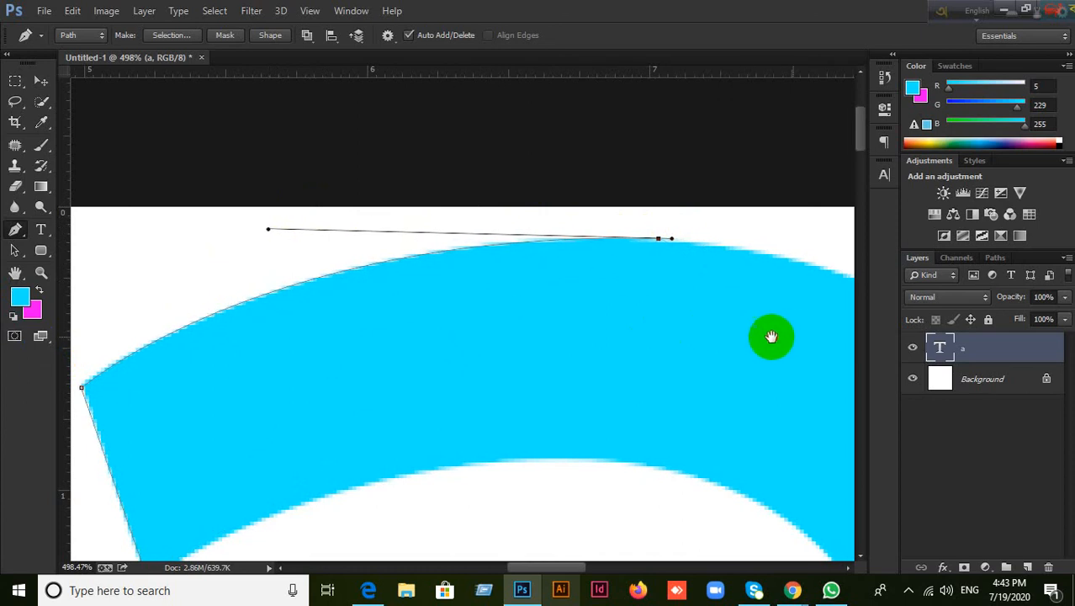
left_click_drag(771, 336, 396, 237)
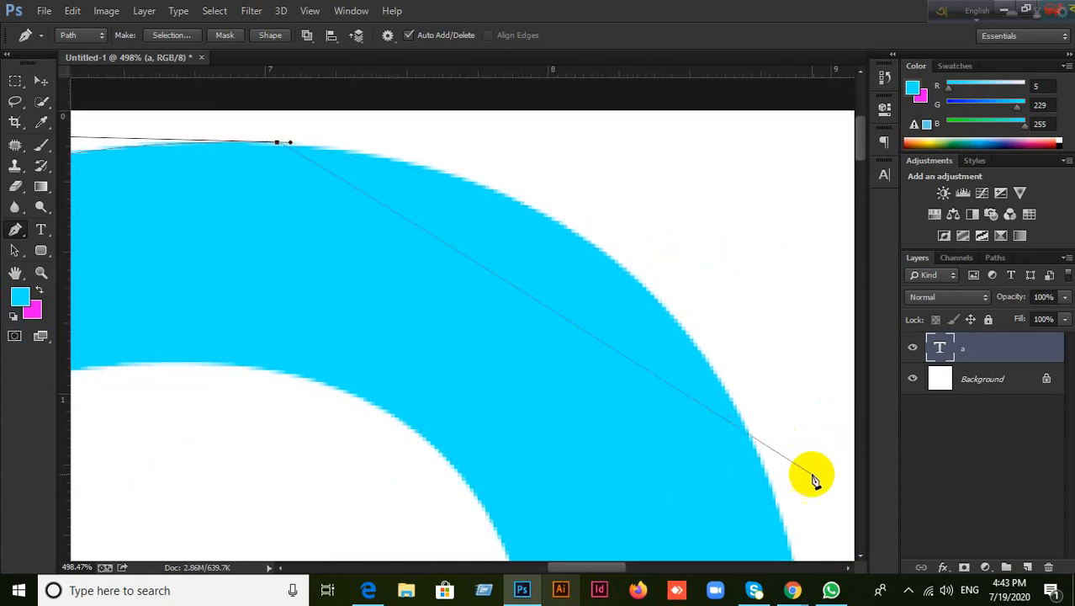
left_click_drag(758, 439, 721, 397)
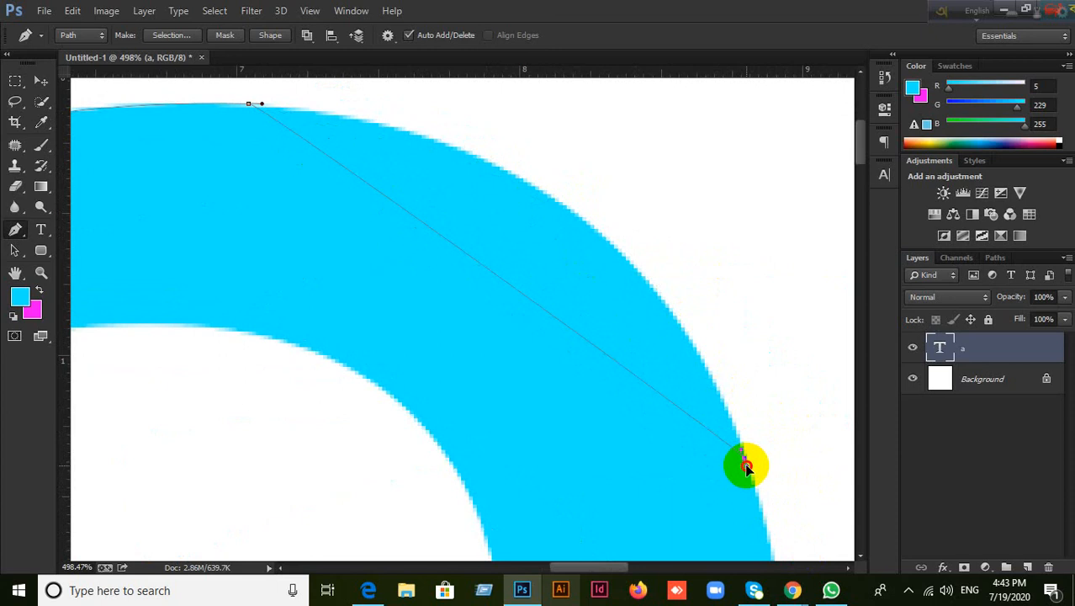
left_click_drag(746, 467, 717, 481)
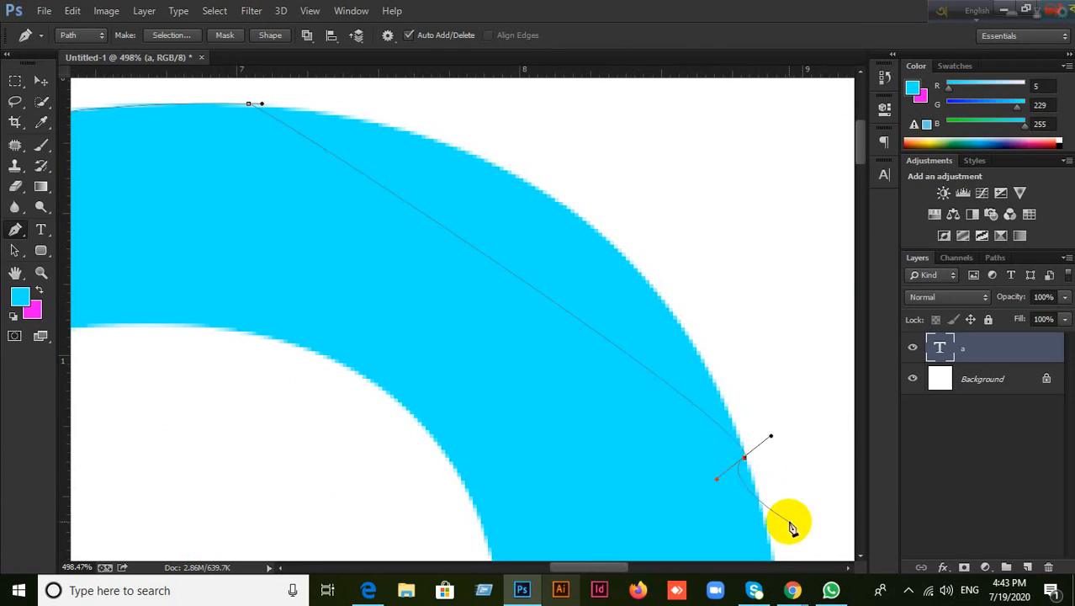
left_click_drag(789, 526, 786, 437)
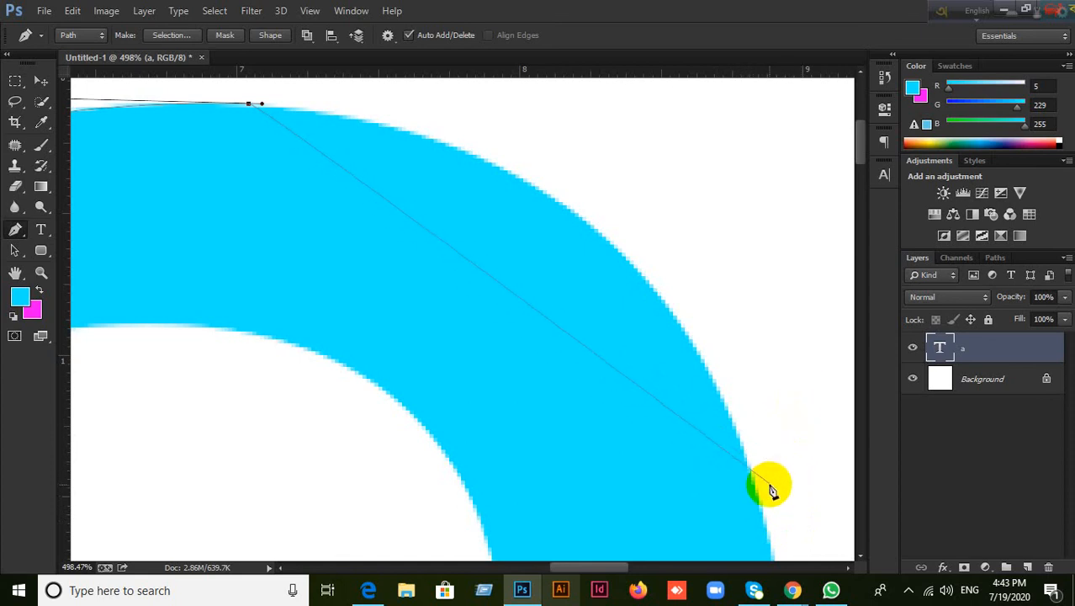
left_click(743, 453)
left_click_drag(741, 452, 755, 497)
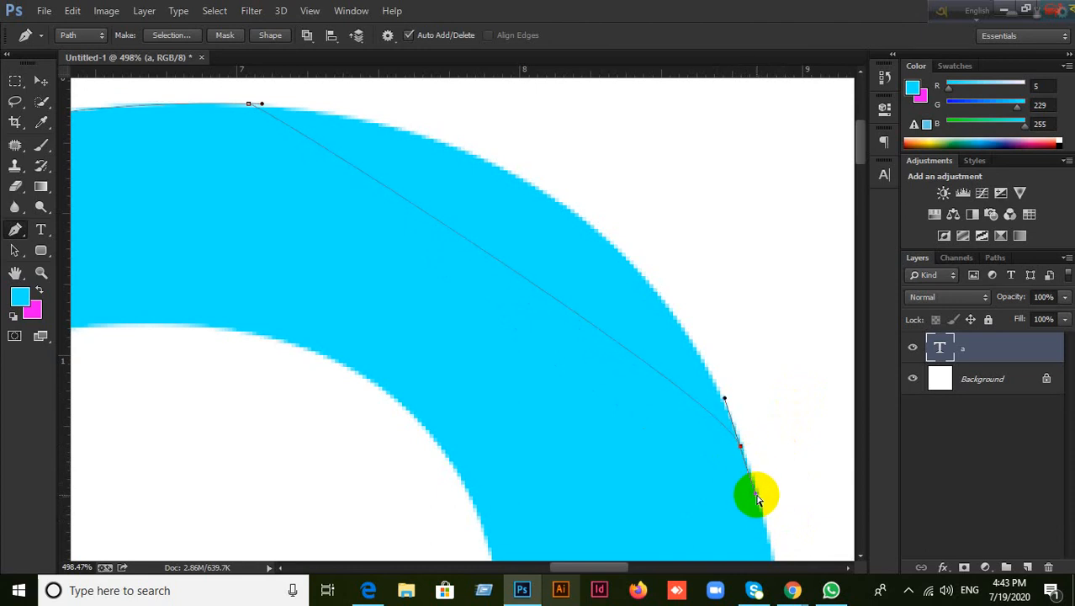
key("ctrl+z")
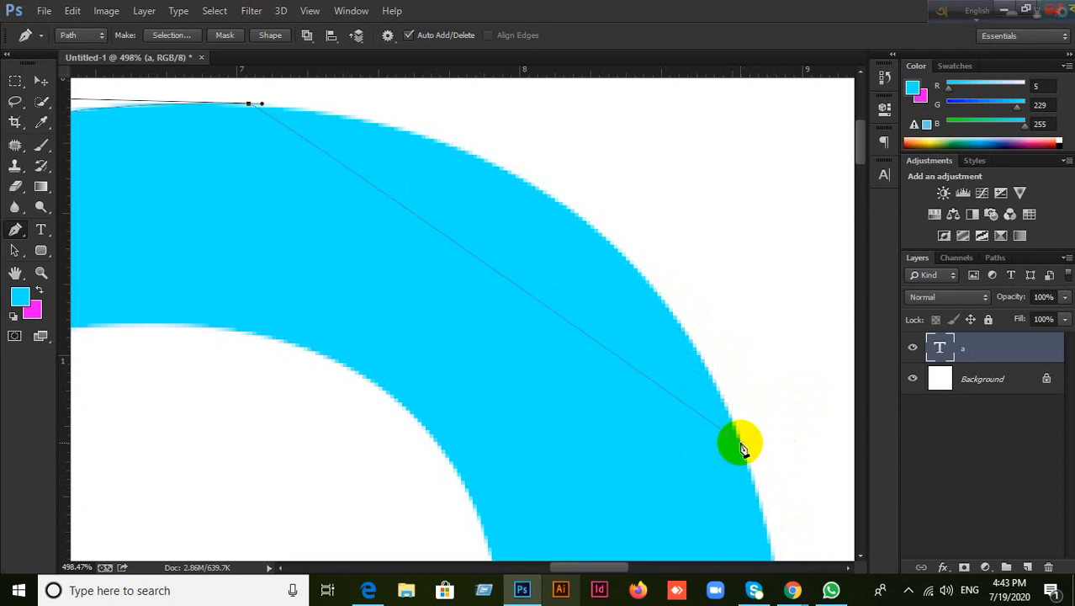
Step: Try to fit the path to the letter's outer upper-right curve with a smooth anchor and a lengthened incoming handle, and undo it
left_click_drag(736, 426, 746, 456)
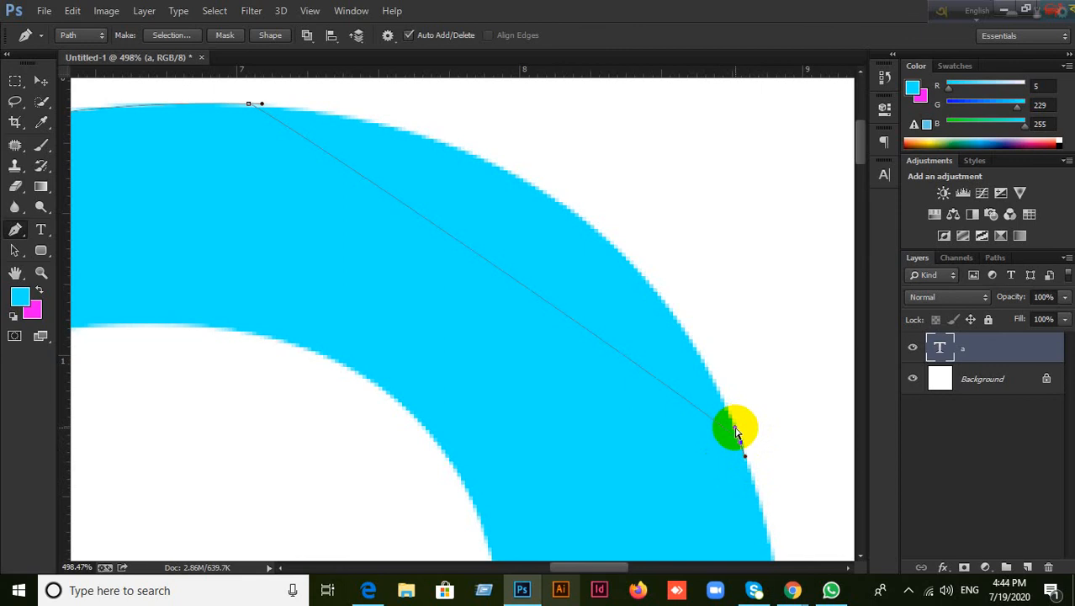
left_click(737, 433)
left_click_drag(766, 447, 627, 111)
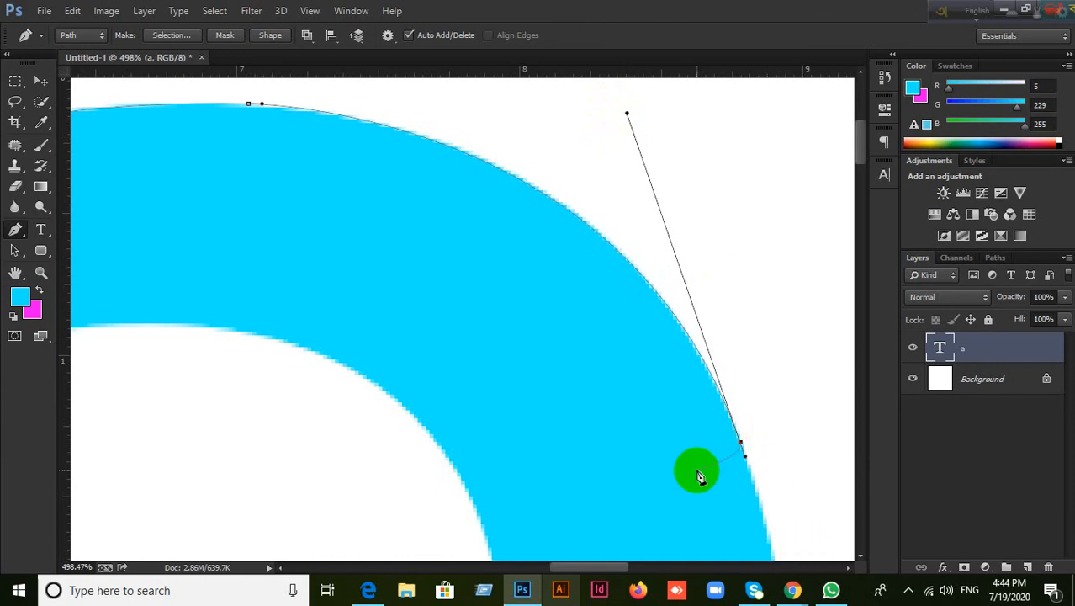
scroll(707, 467, "down", 2)
scroll(707, 337, "down", 2)
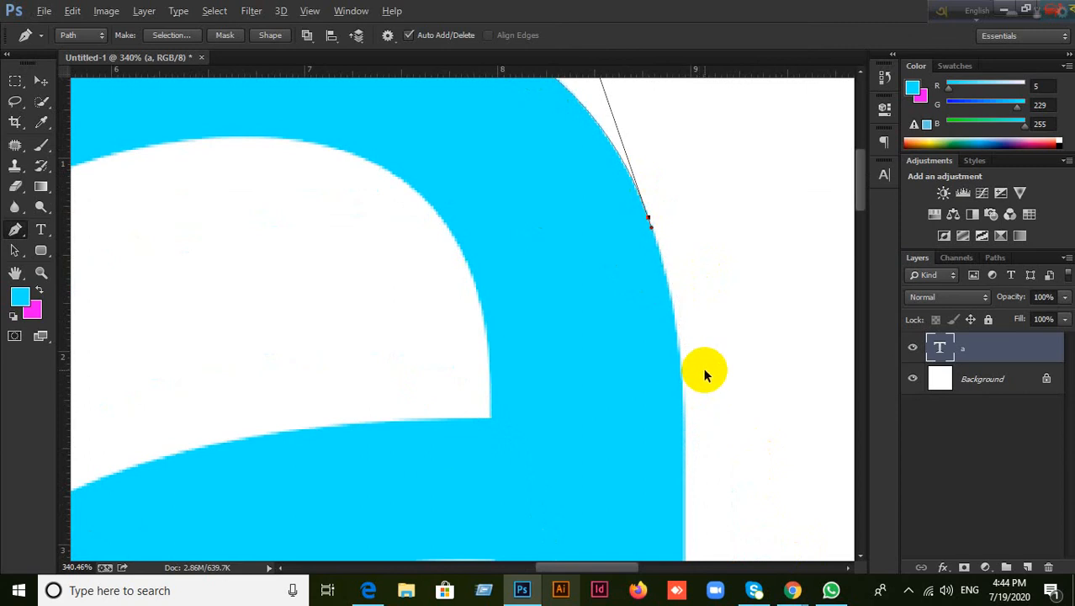
key("ctrl+z")
Step: Add a smooth Pen anchor on the letter's outer upper-right curve and lengthen its incoming handle until the segment follows the edge
left_click_drag(704, 368, 763, 451)
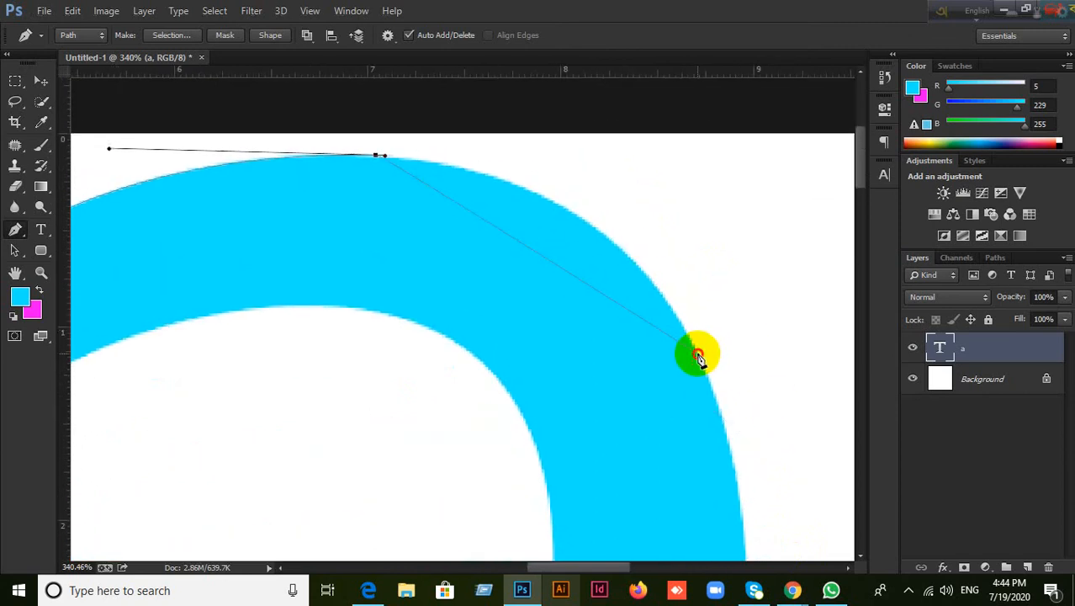
left_click_drag(698, 355, 727, 408)
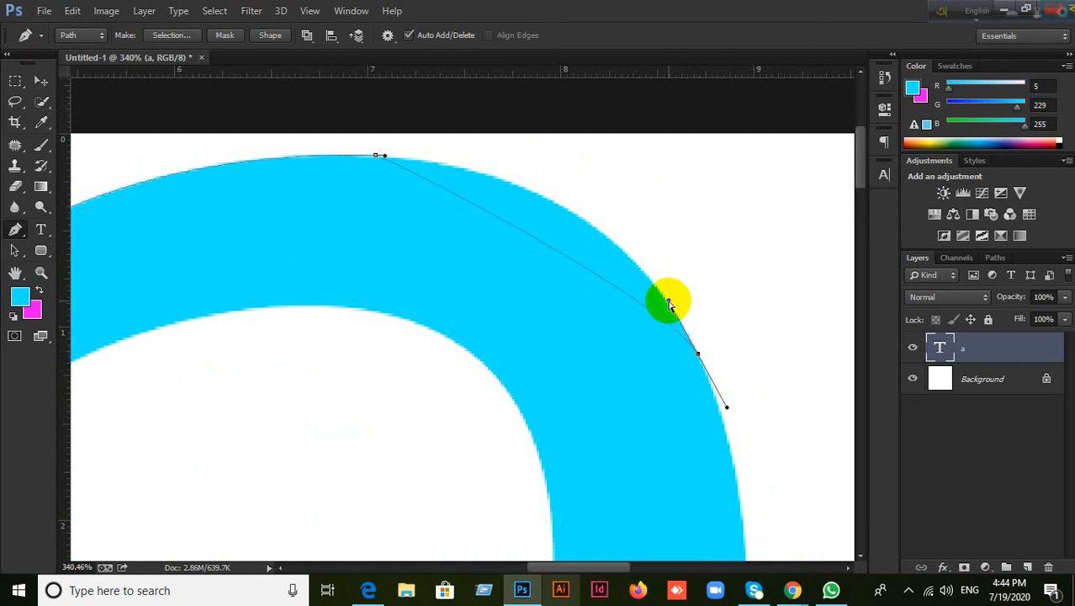
left_click_drag(670, 296, 603, 155)
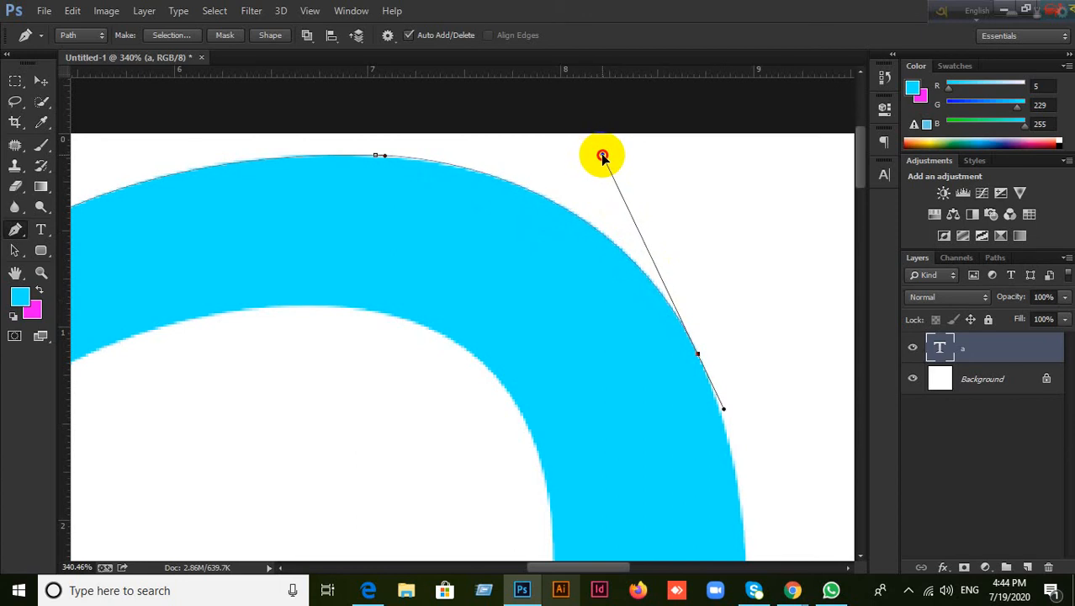
left_click_drag(775, 476, 689, 209)
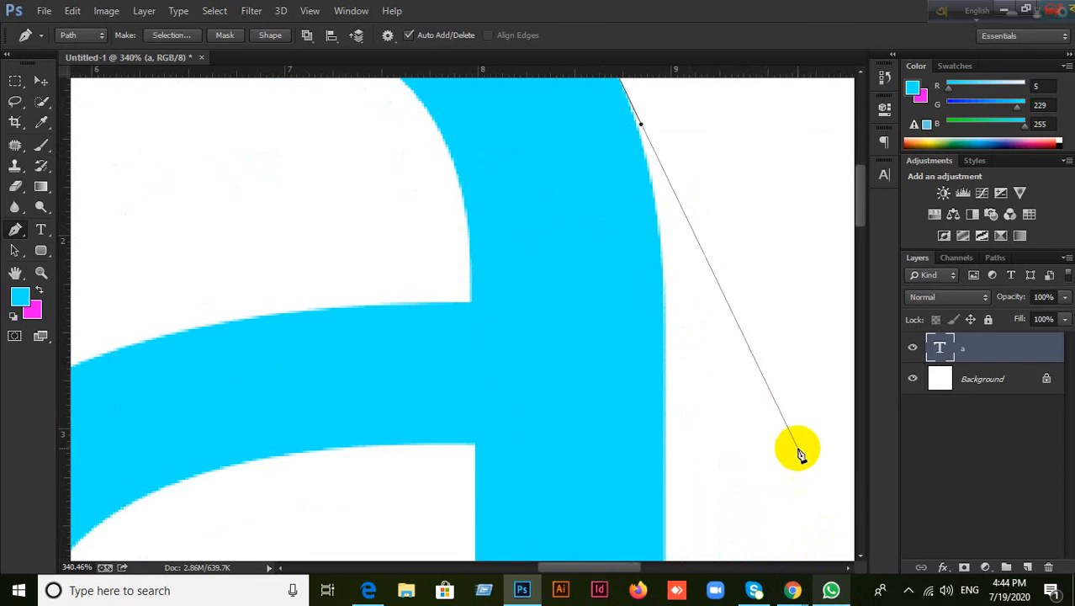
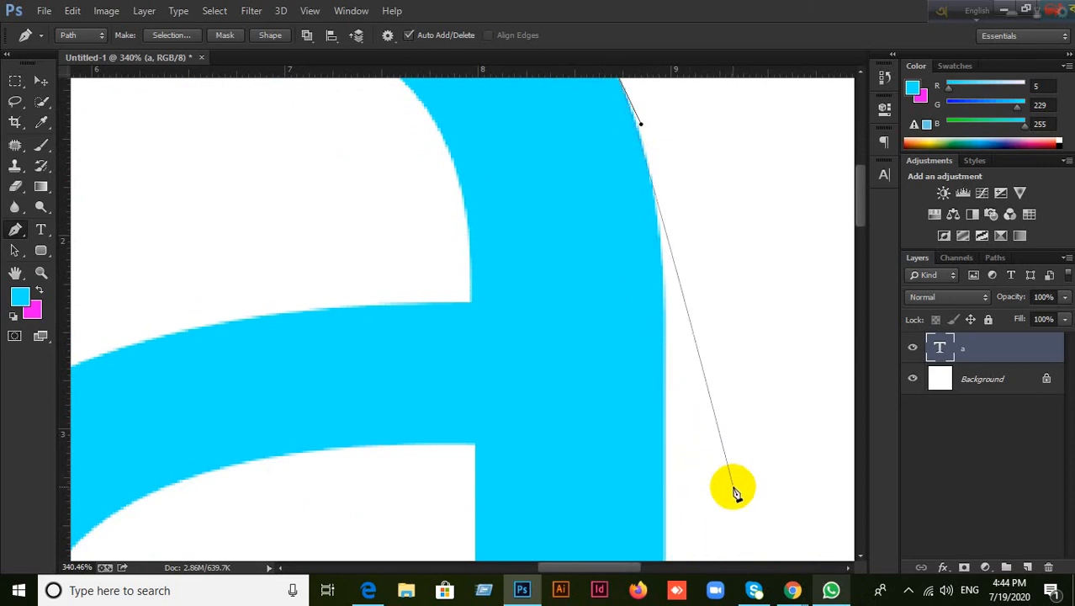
Step: Check the participant list of the Google Meet call in Chrome and return to Photoshop
mouse_move(792, 590)
left_click(741, 543)
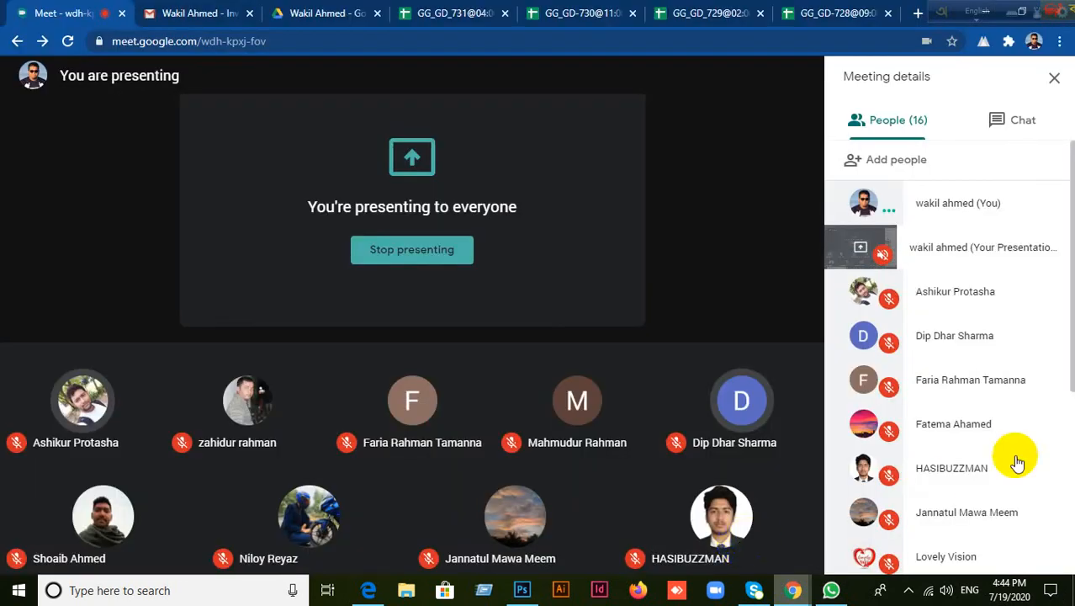
scroll(989, 404, "down", 4)
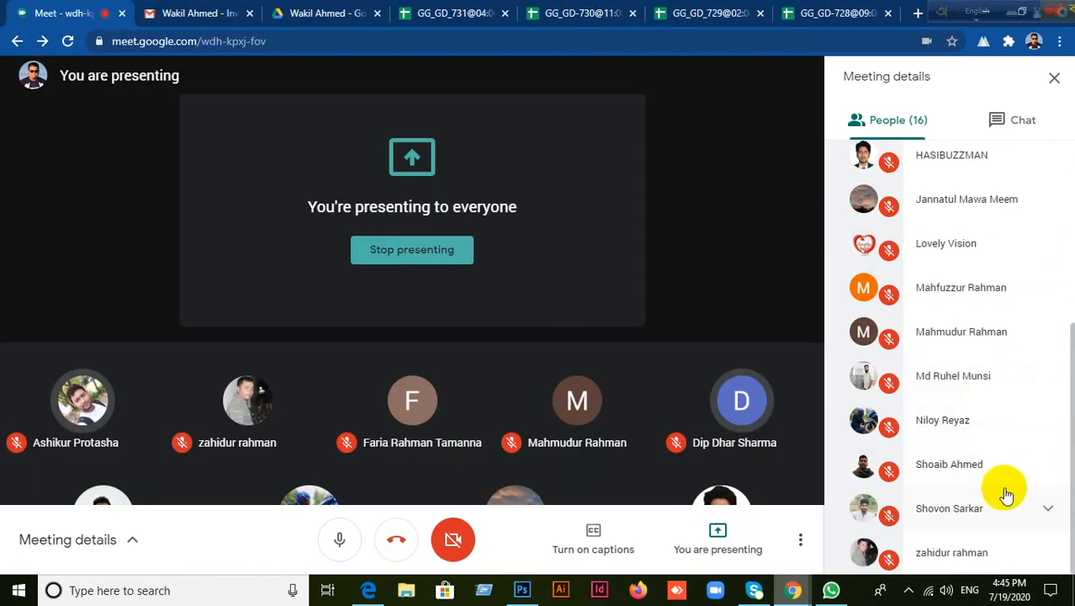
scroll(933, 333, "up", 3)
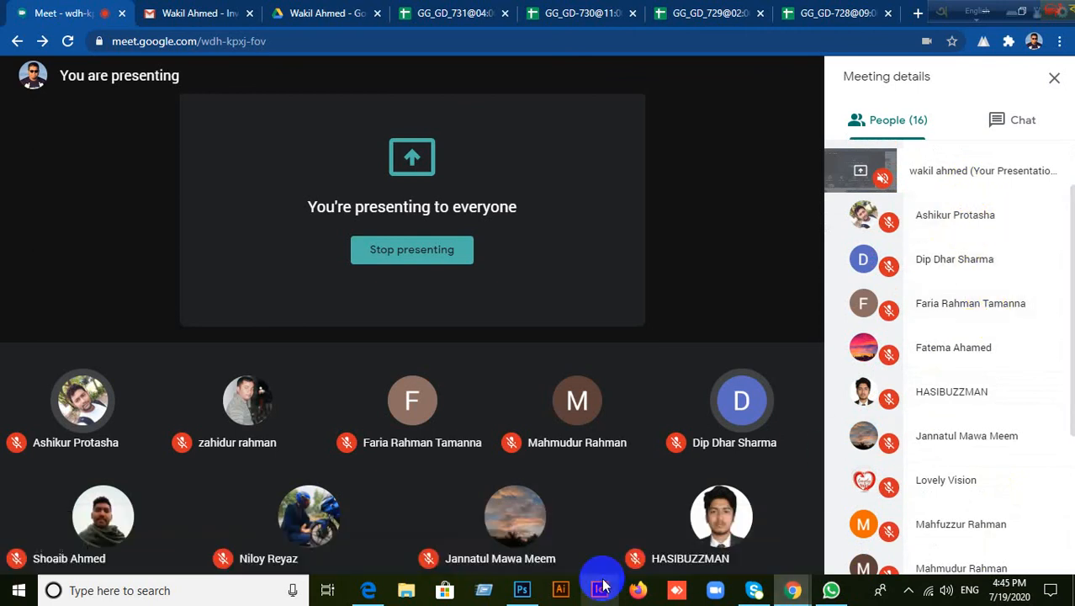
mouse_move(519, 595)
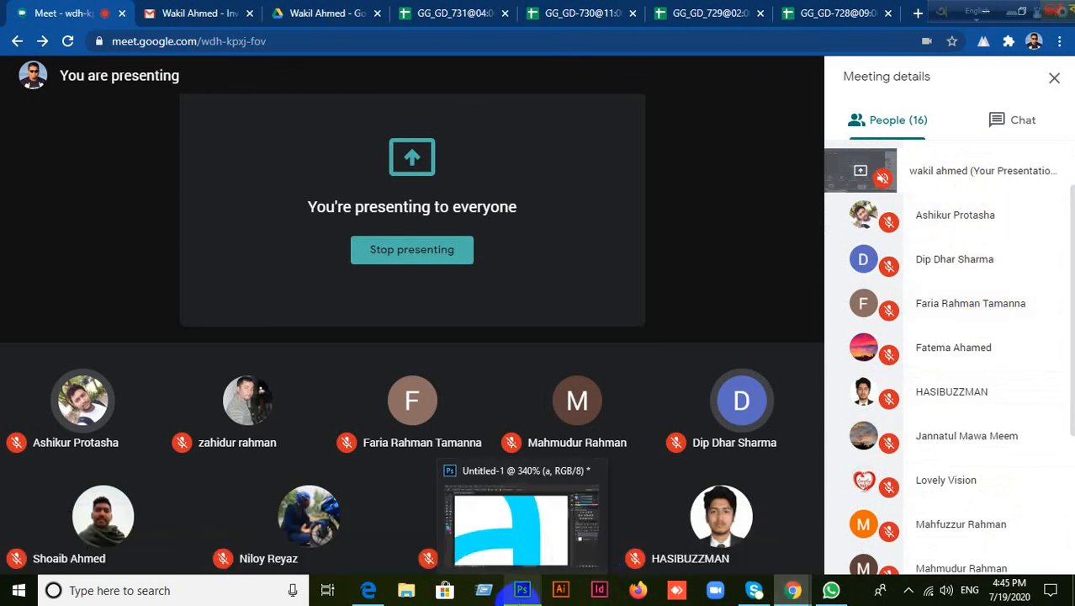
left_click(521, 592)
left_click(520, 592)
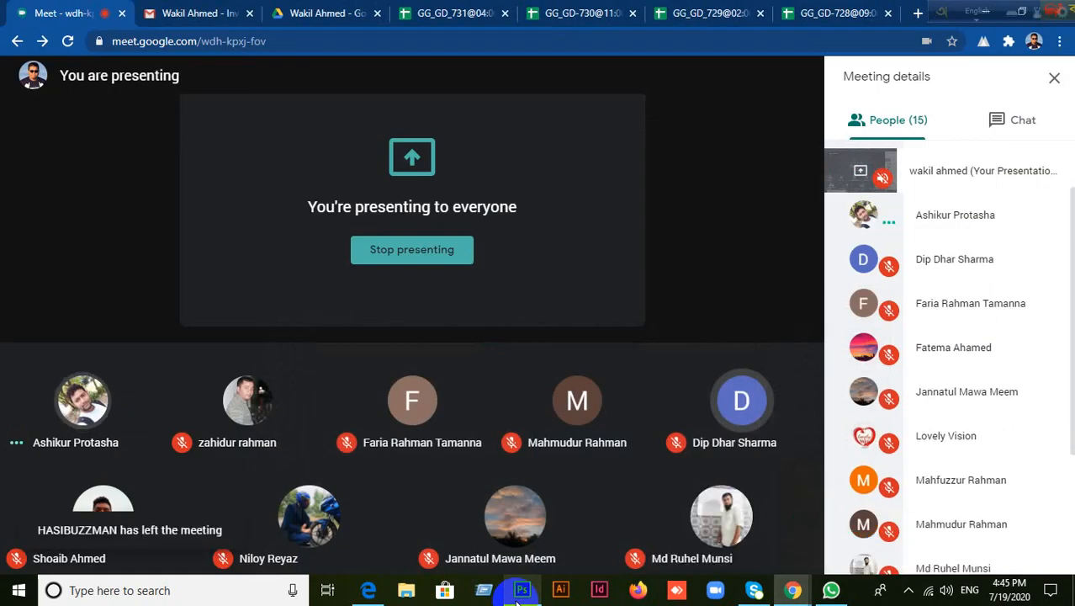
left_click(521, 592)
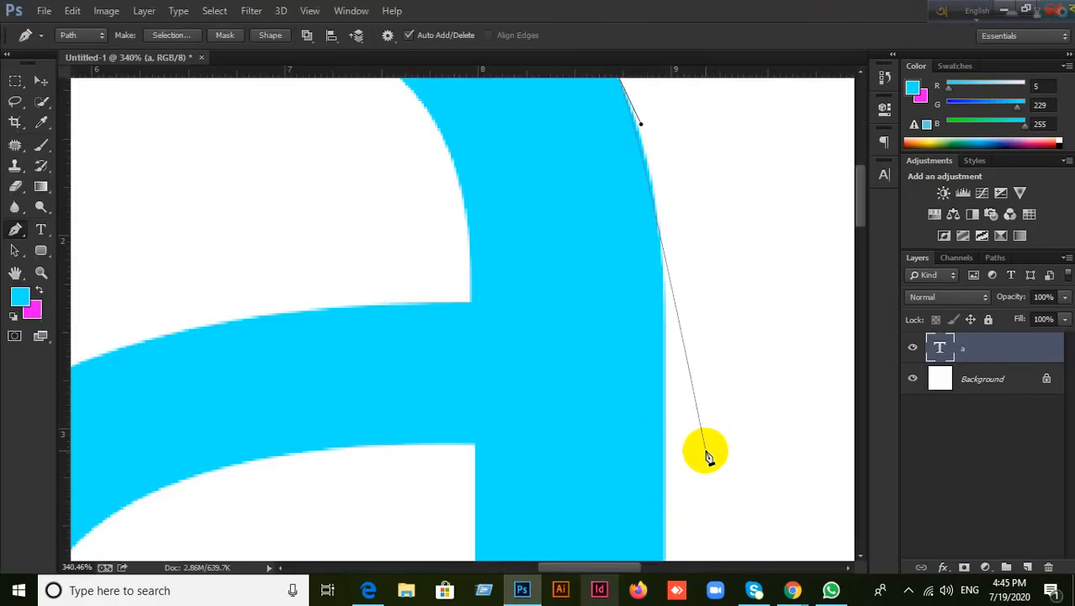
Step: Add a smooth anchor where the outer curve meets the straight stem, and lengthen its incoming handle vertically to match the edge
scroll(683, 399, "up", 2)
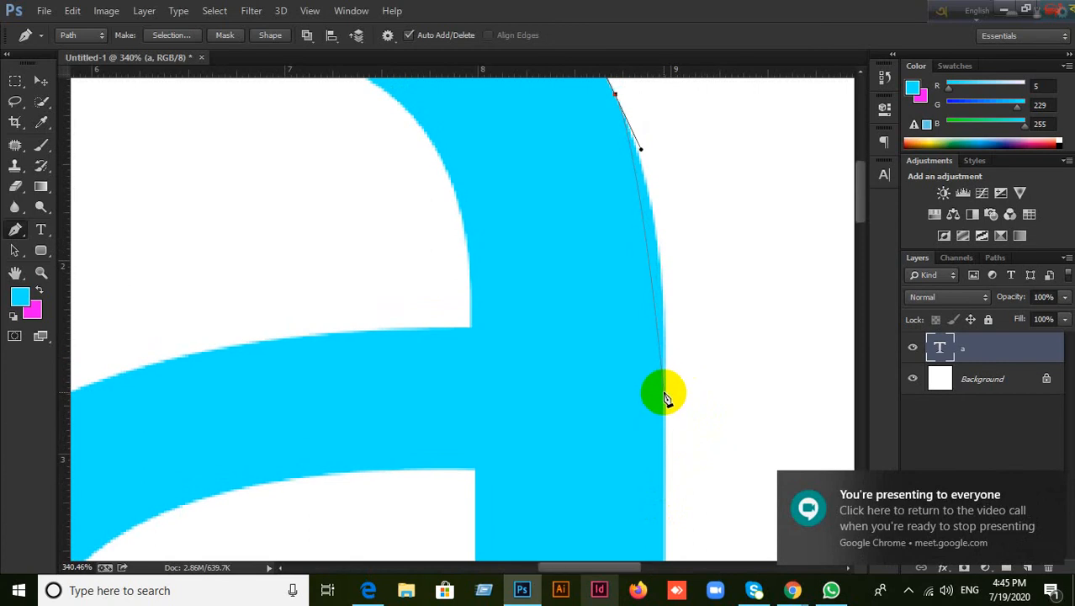
scroll(665, 400, "up", 2)
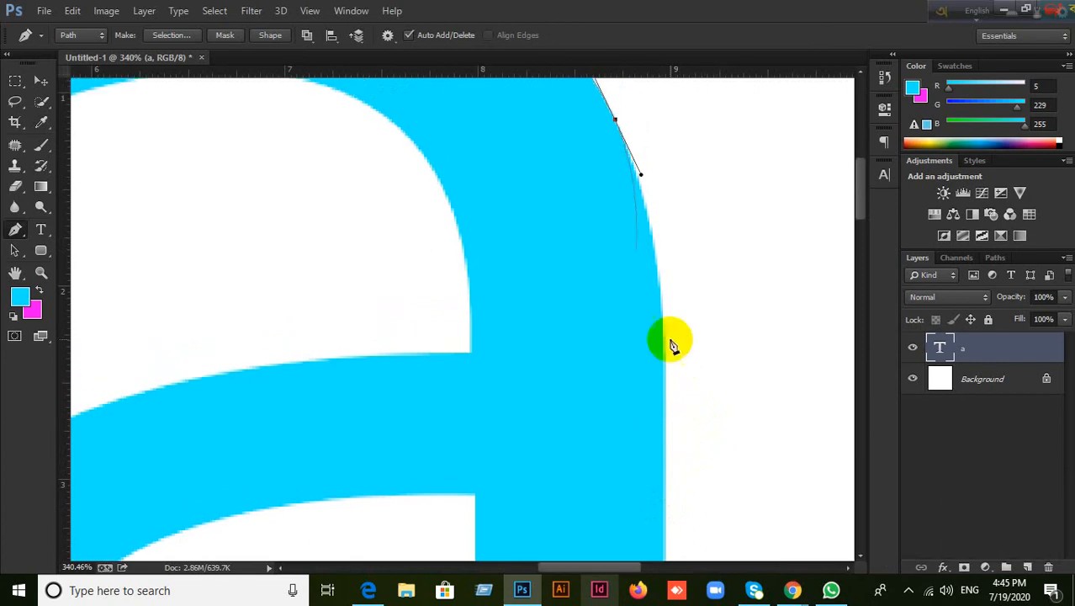
scroll(689, 488, "up", 1)
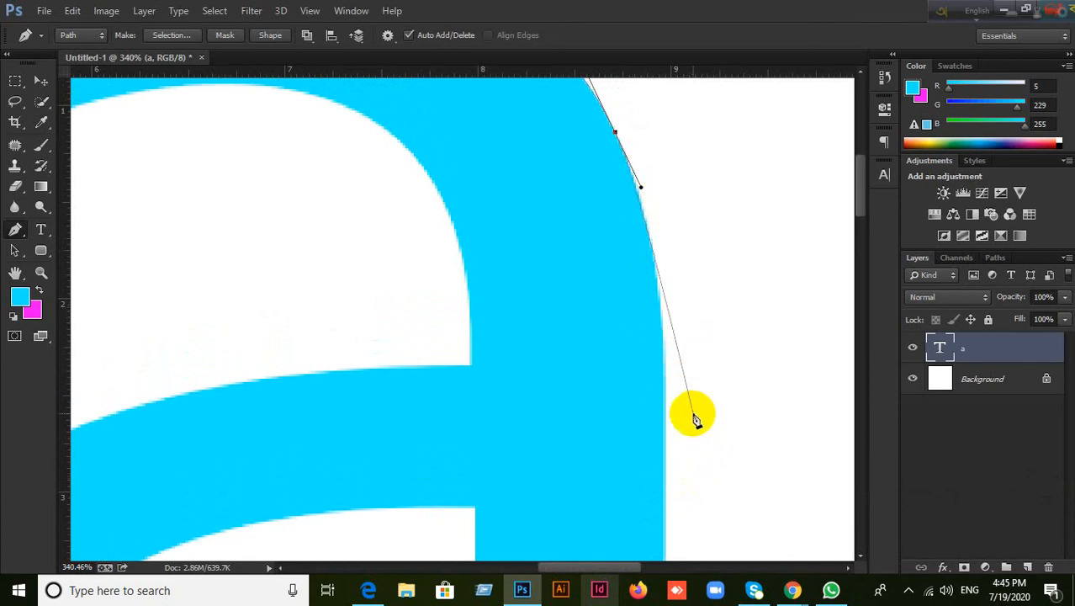
scroll(695, 425, "up", 2)
scroll(701, 431, "up", 4)
scroll(720, 463, "down", 7)
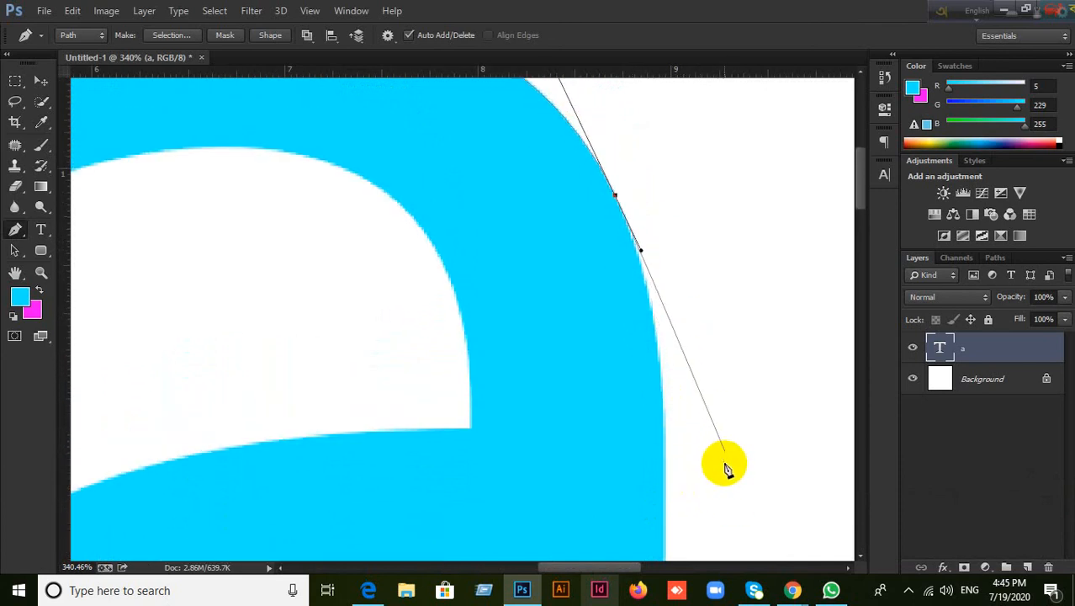
scroll(724, 465, "down", 3)
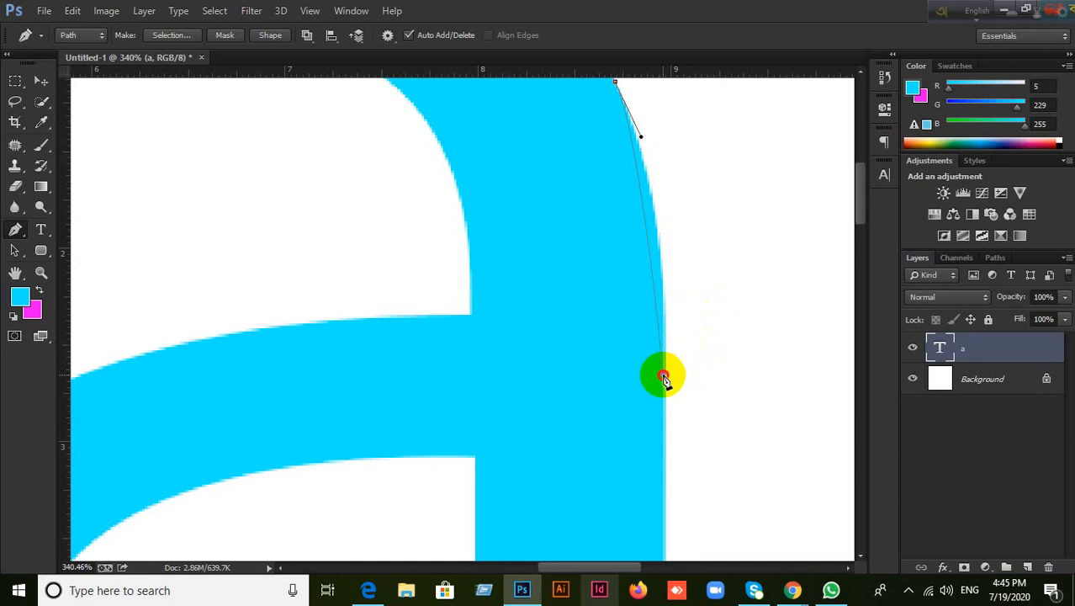
left_click_drag(663, 376, 663, 405)
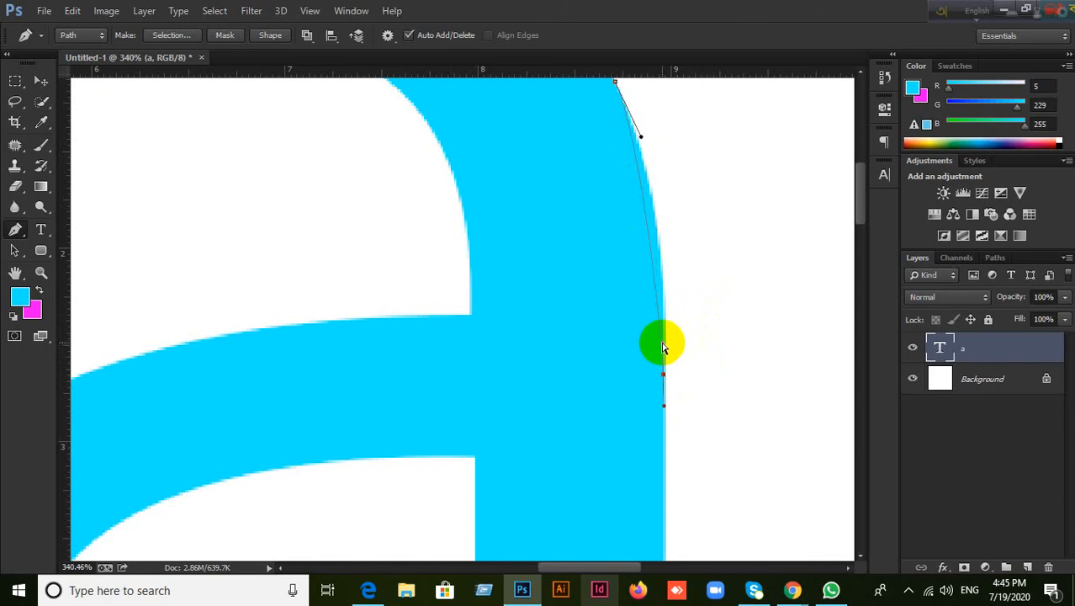
left_click_drag(664, 348, 664, 203)
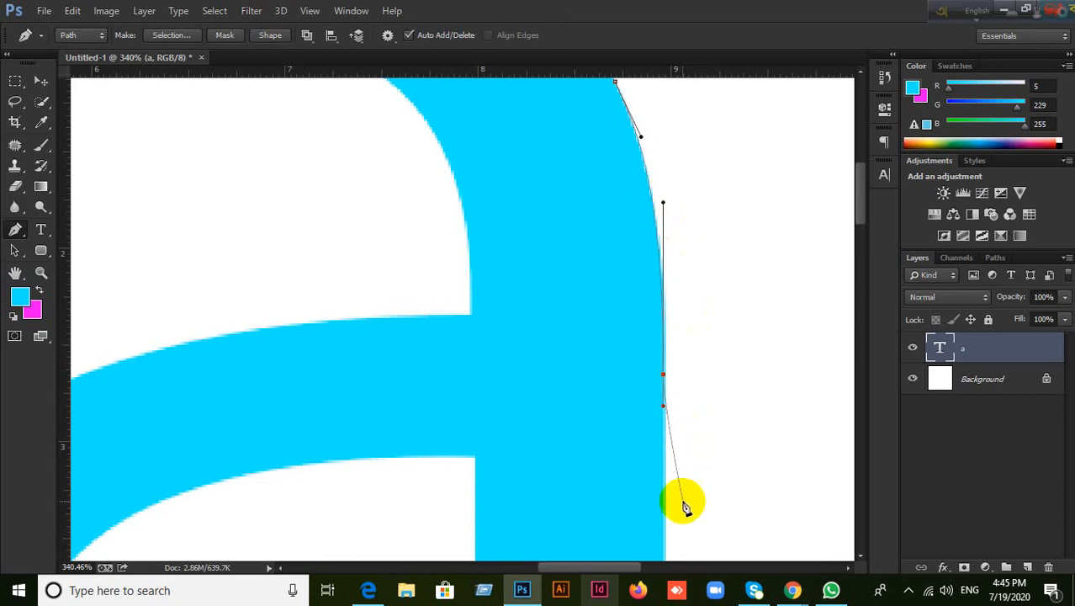
Step: Extend the path straight down the stem's outer edge to an anchor just above where the stem begins to flare
left_click_drag(695, 513, 651, 190)
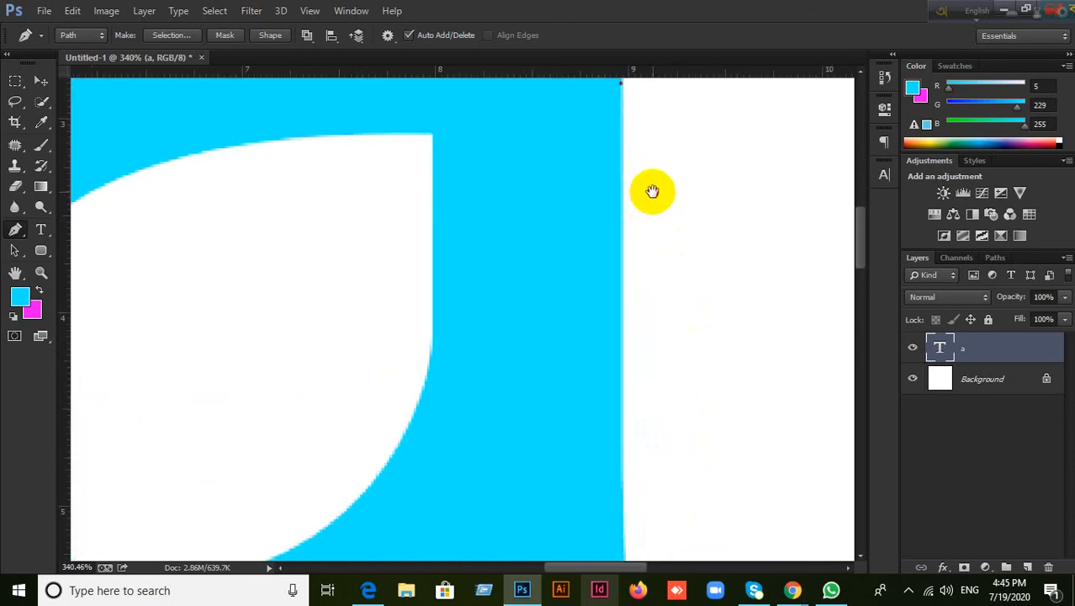
scroll(648, 433, "down", 1)
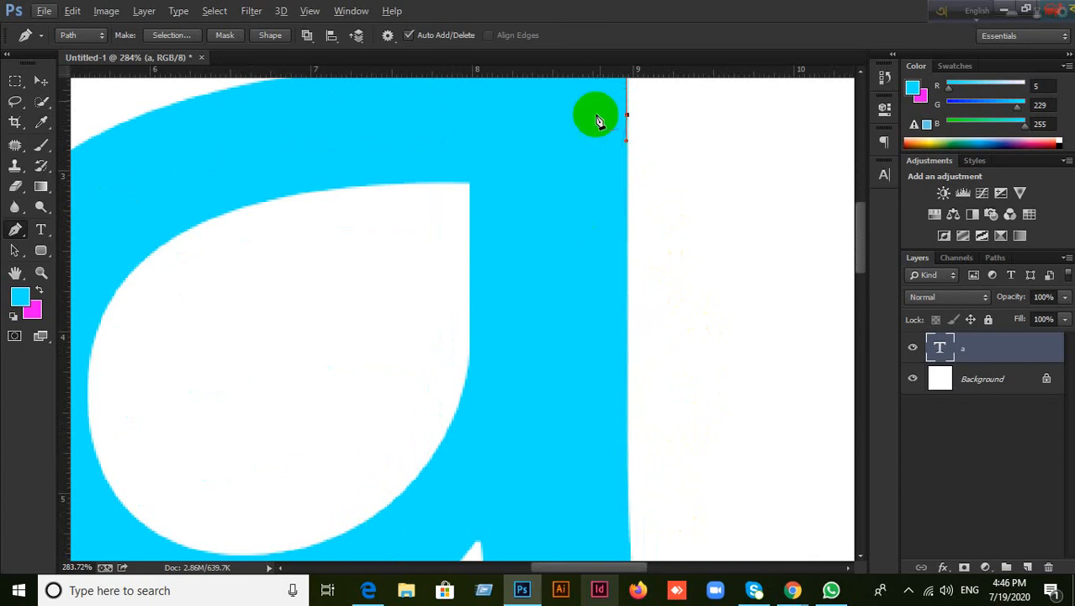
scroll(688, 410, "down", 3)
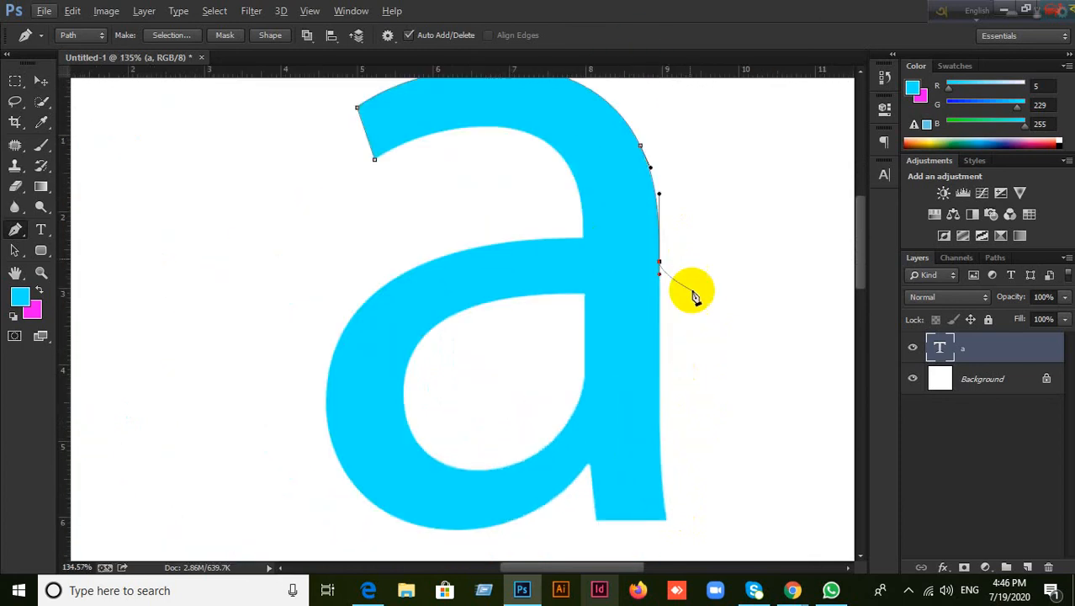
scroll(688, 421, "up", 5)
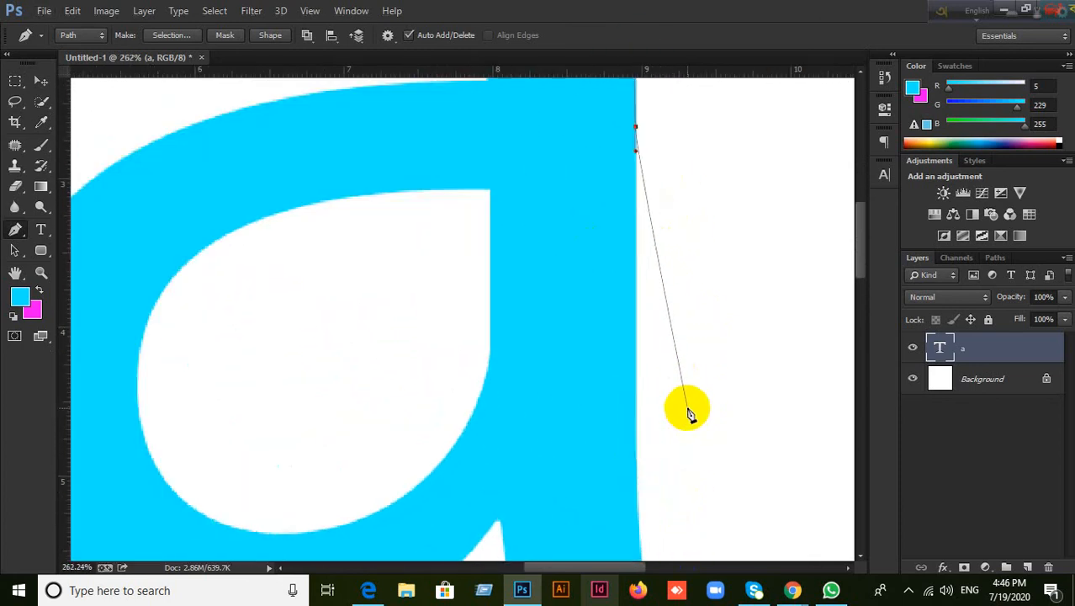
left_click_drag(663, 235, 680, 362)
scroll(680, 368, "down", 2)
scroll(682, 383, "up", 2)
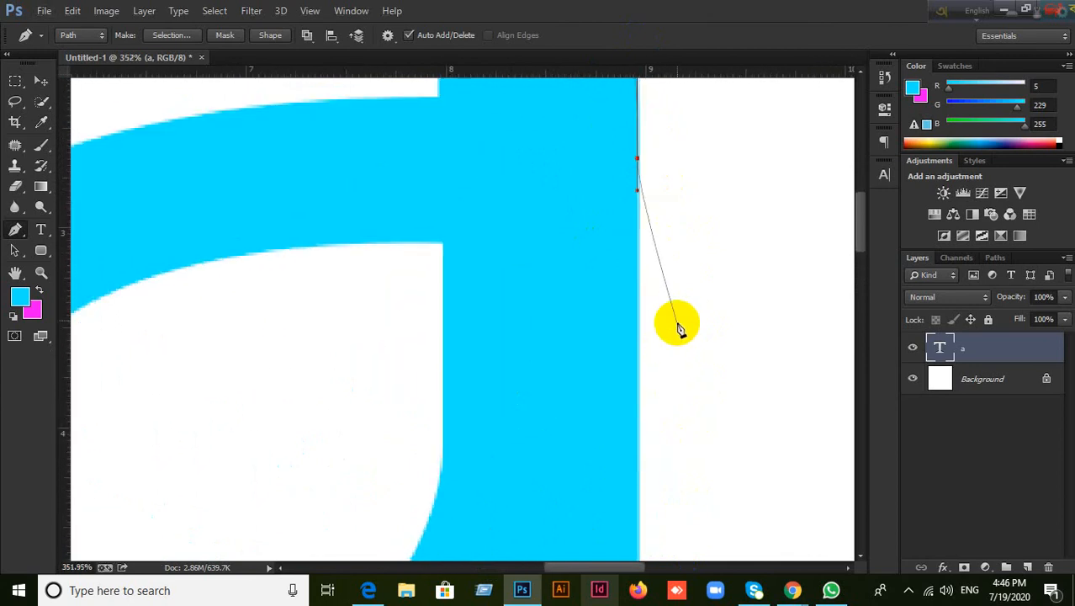
left_click(638, 522)
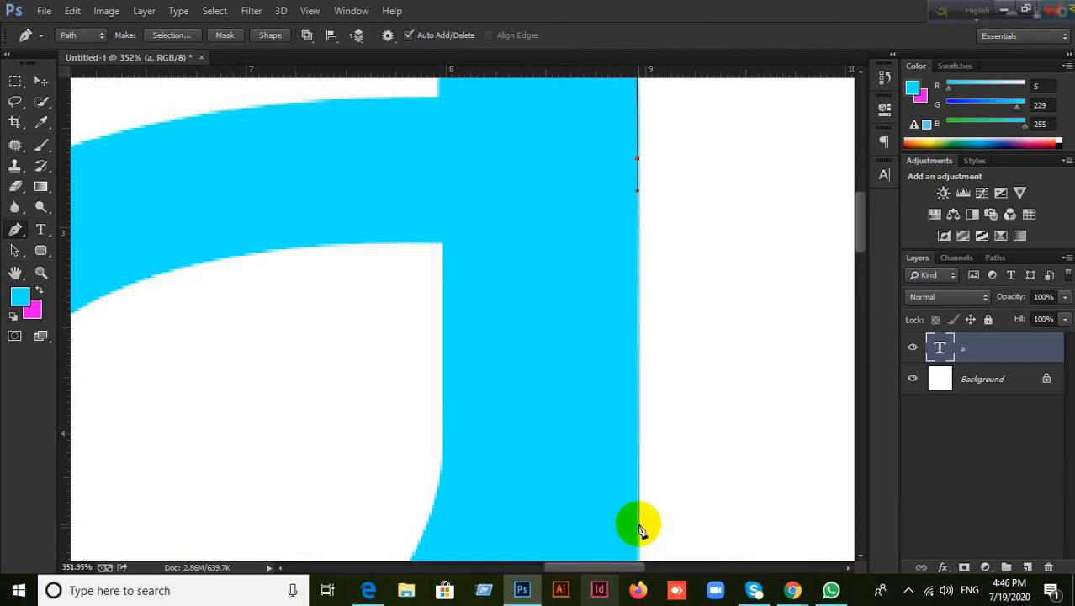
scroll(672, 481, "down", 3)
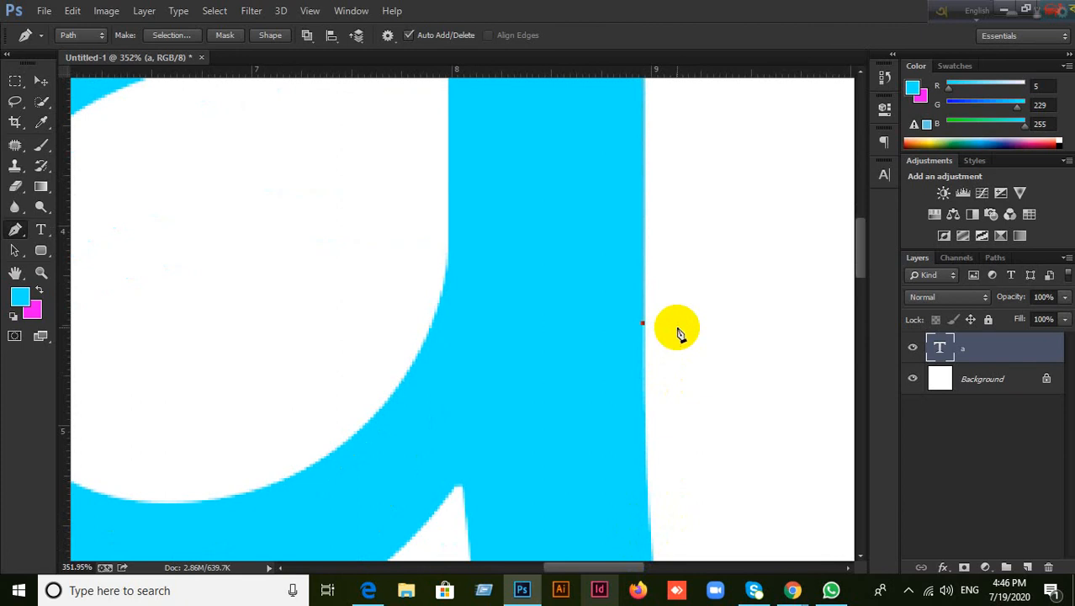
left_click(648, 362)
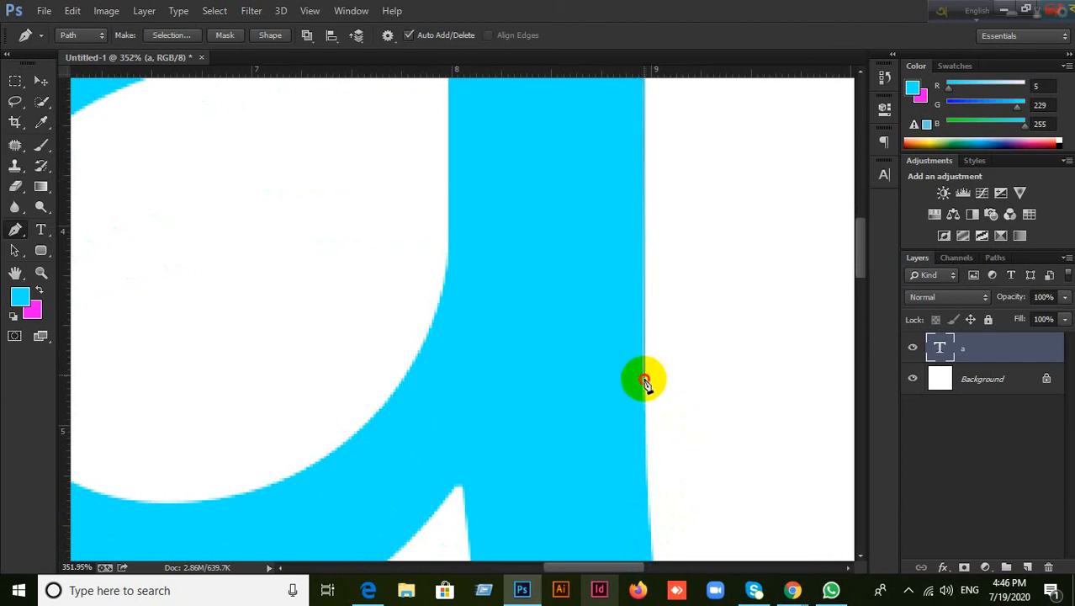
Step: Pull short vertical handles from the anchor on the stem's outer edge, just above the flare
left_click(643, 395)
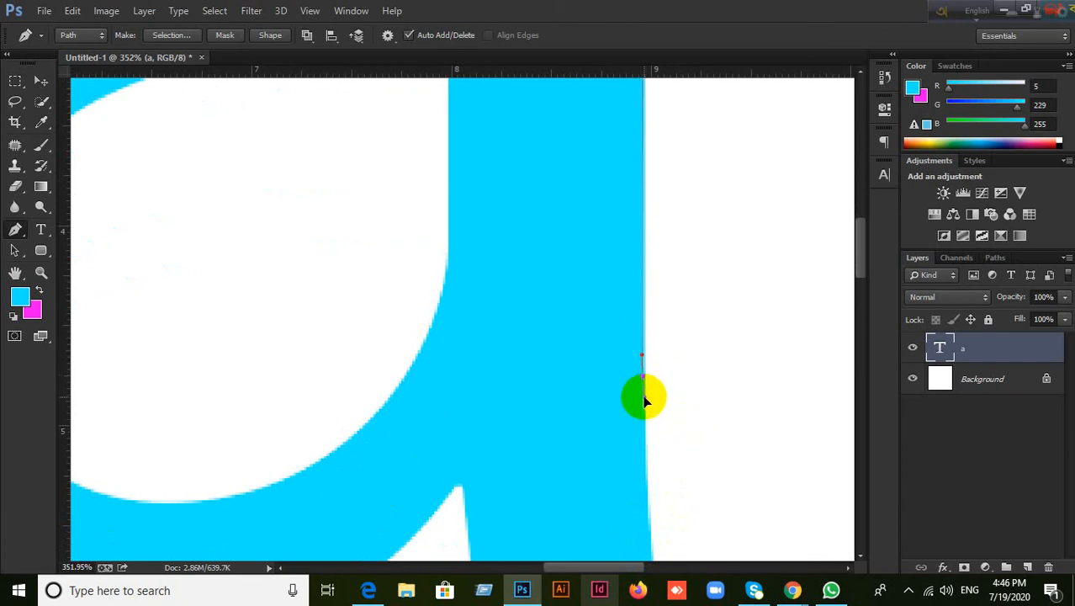
left_click_drag(655, 483, 637, 241)
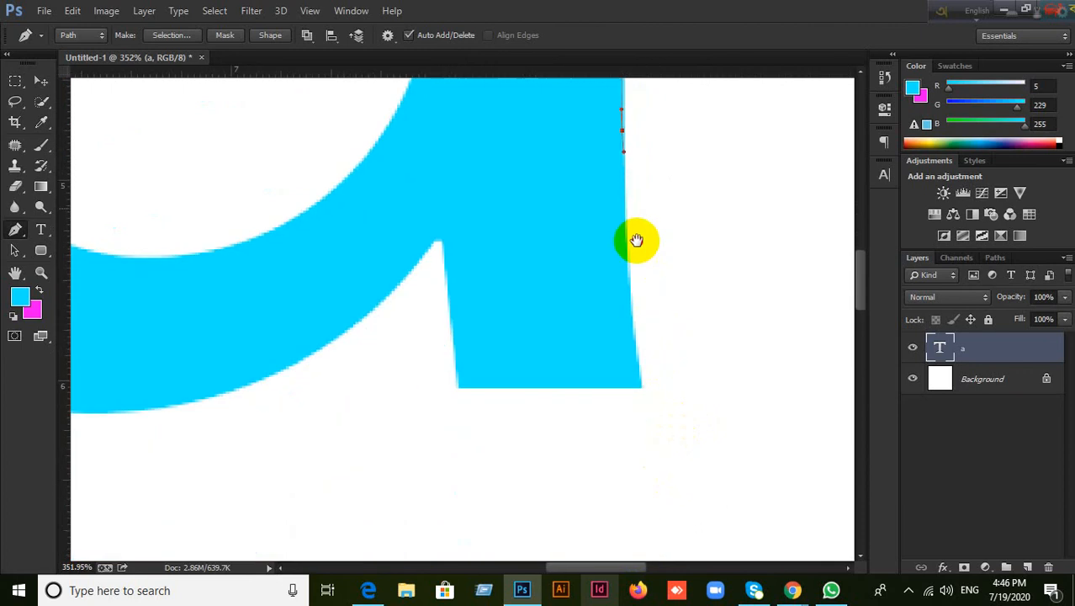
Step: Switch to the Google Meet call in Chrome, check its participants, and return to Photoshop
mouse_move(792, 584)
left_click(657, 535)
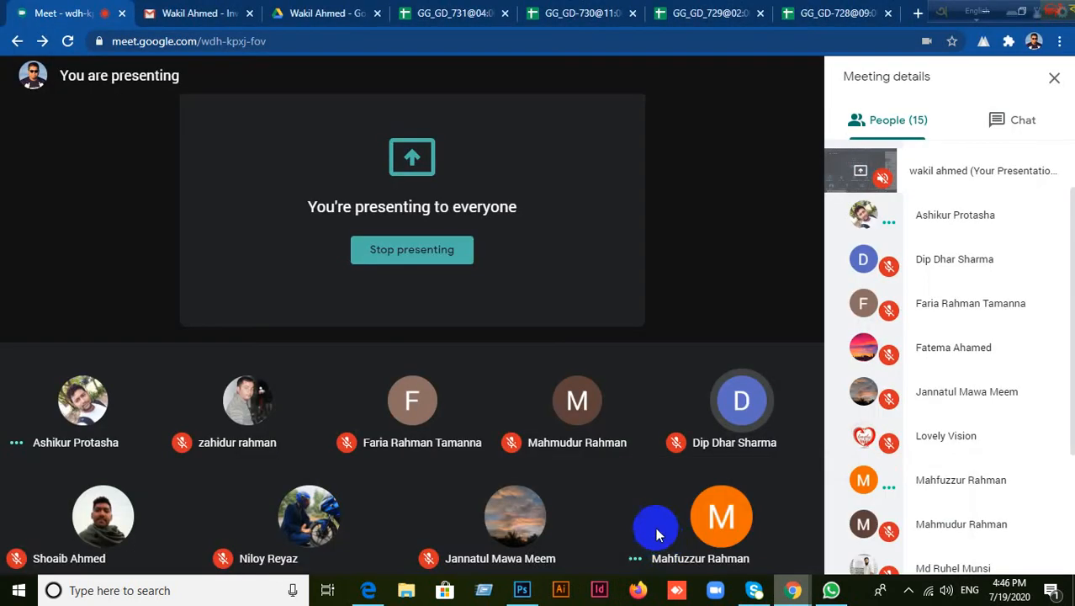
mouse_move(662, 512)
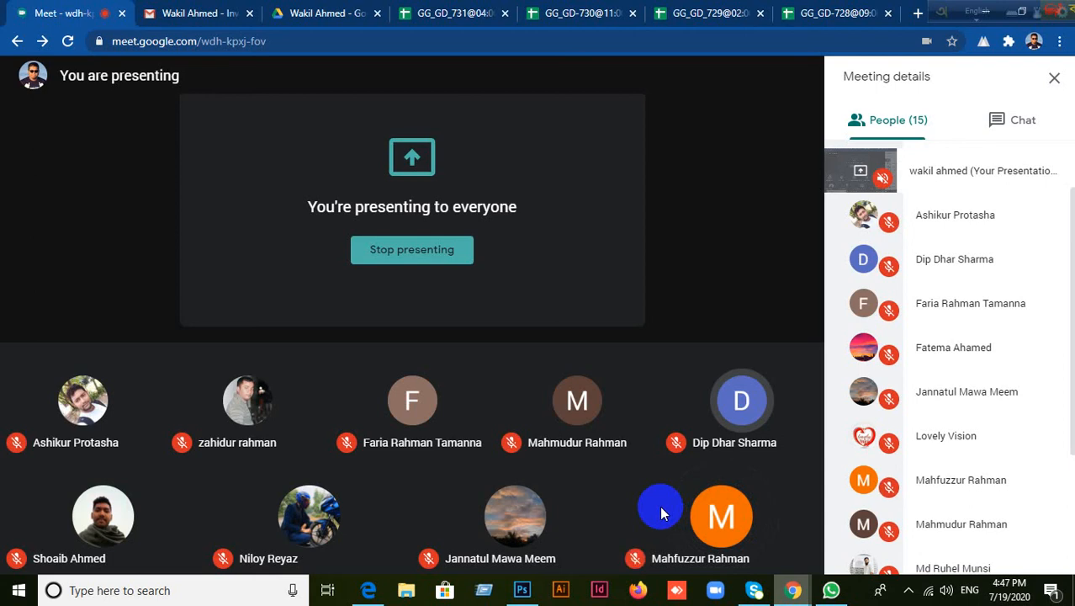
left_click(522, 589)
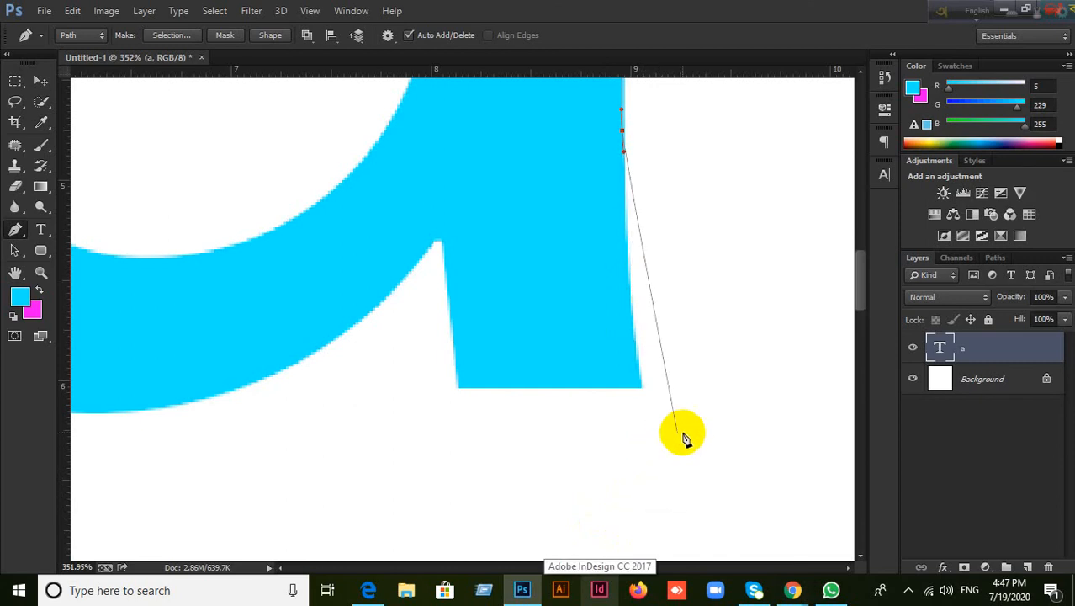
Step: Try to fit the path to the stem's flared outer edge with a smooth anchor at the bottom outer corner
scroll(657, 286, "down", 5)
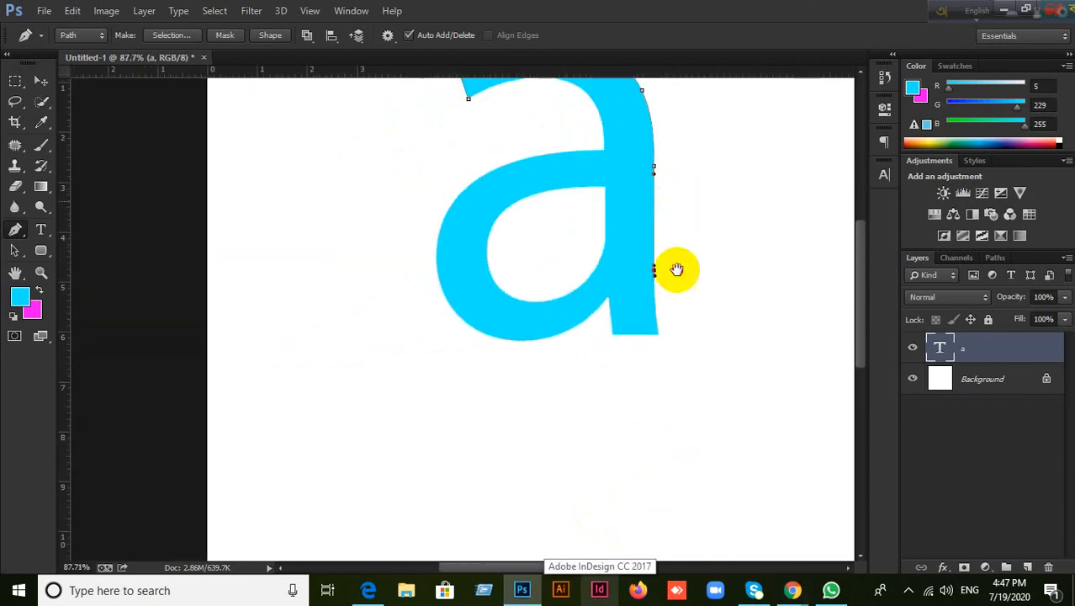
scroll(678, 270, "up", 3)
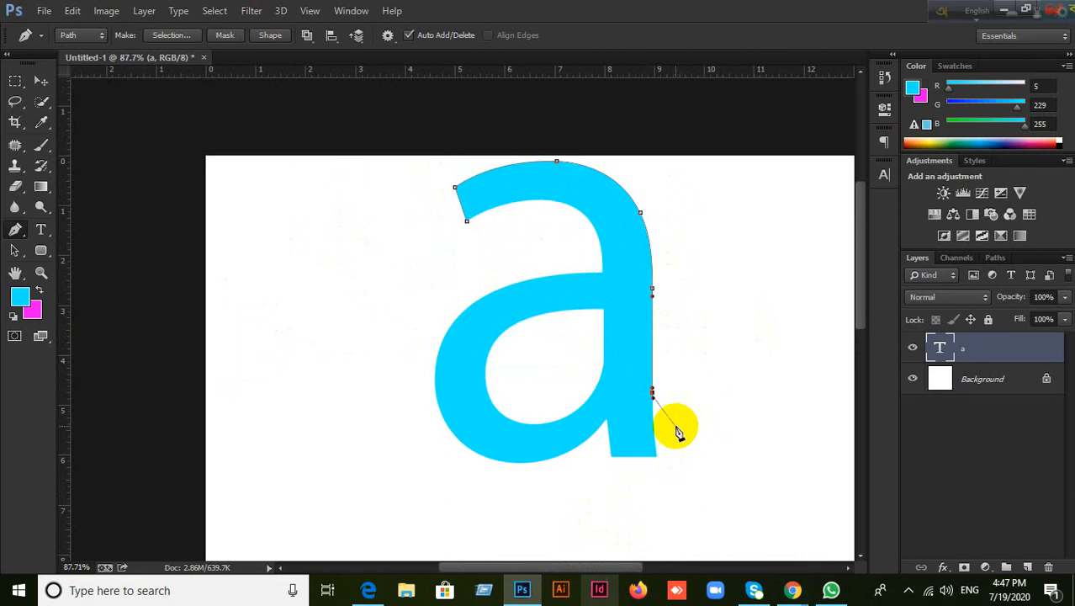
scroll(674, 439, "up", 5)
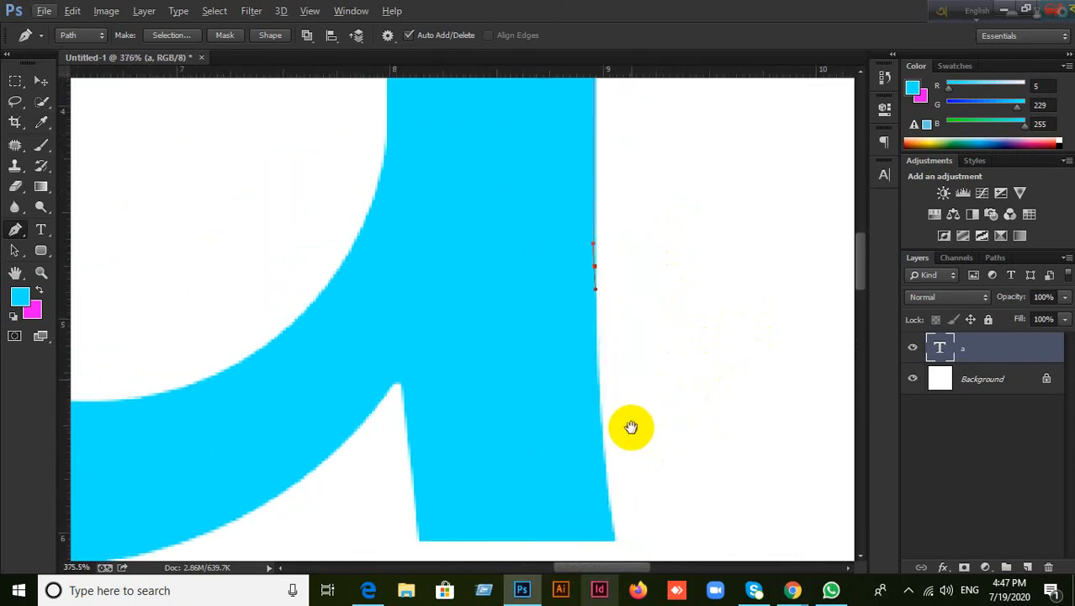
left_click_drag(631, 379, 641, 319)
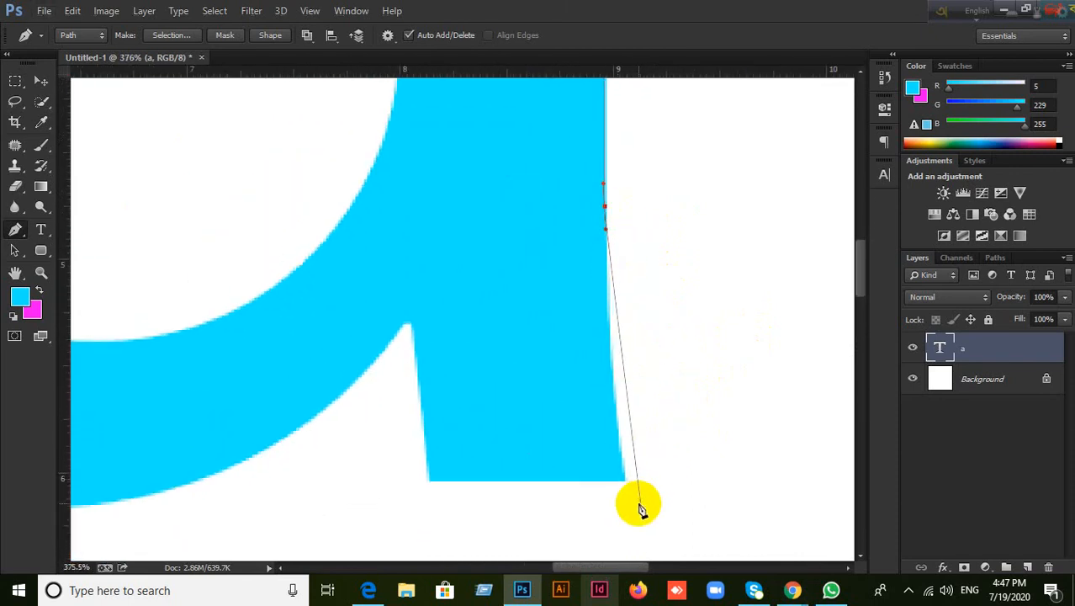
left_click(624, 482)
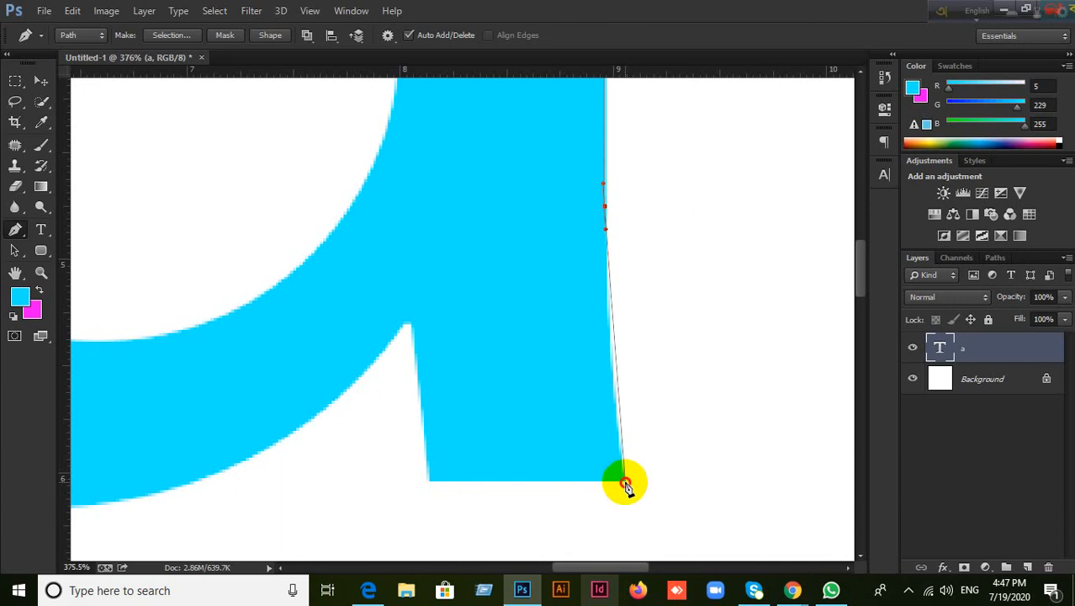
left_click_drag(625, 485, 644, 510)
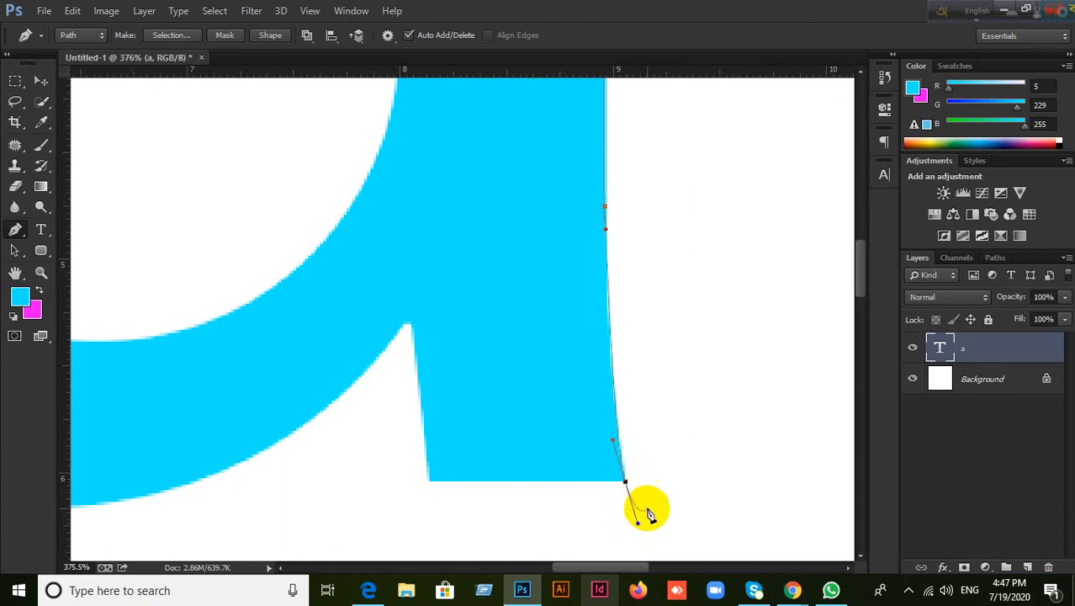
key("ctrl+z")
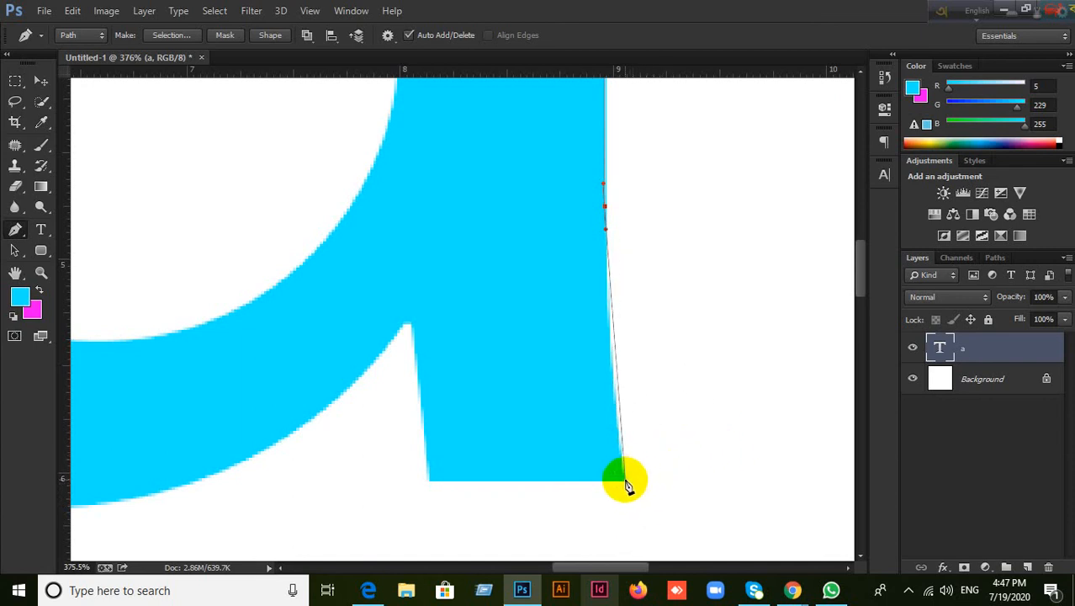
left_click_drag(626, 487, 637, 522)
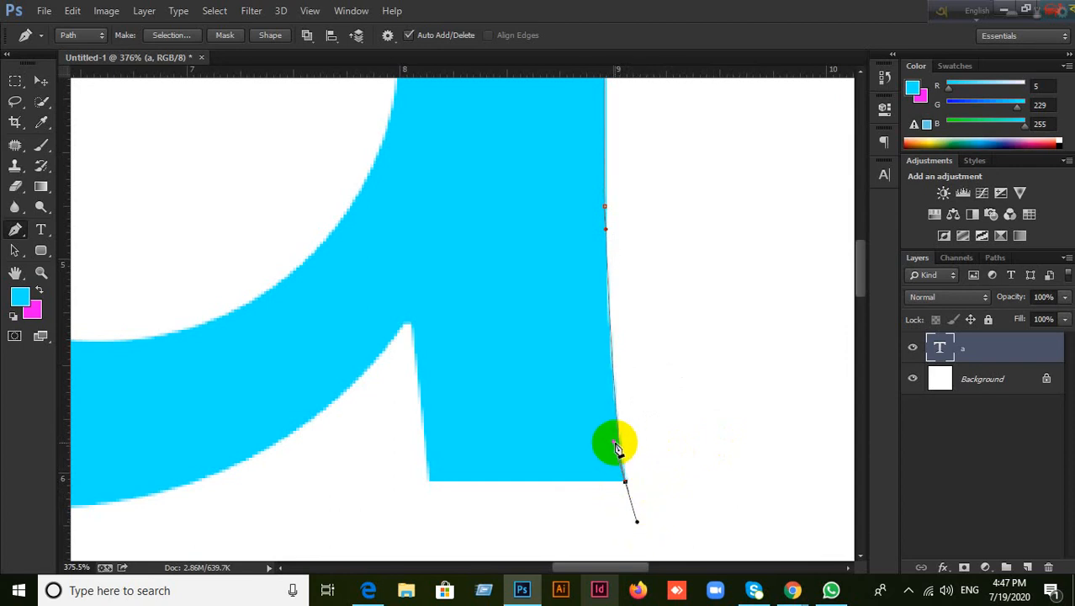
mouse_move(615, 443)
left_mouse_down()
mouse_move(586, 387)
mouse_move(612, 434)
left_mouse_up()
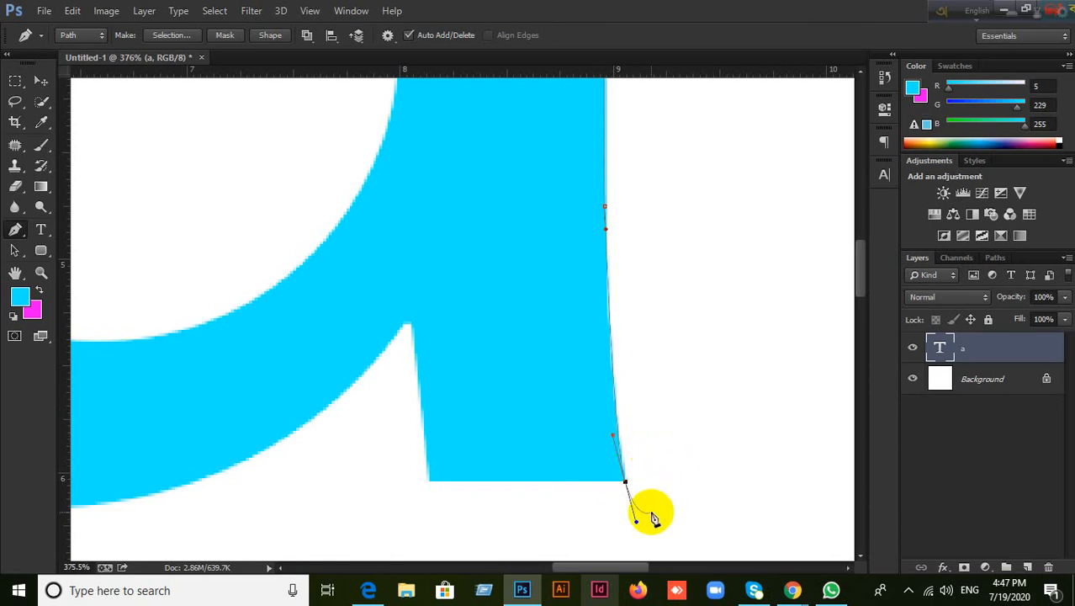
left_click_drag(637, 521, 651, 538)
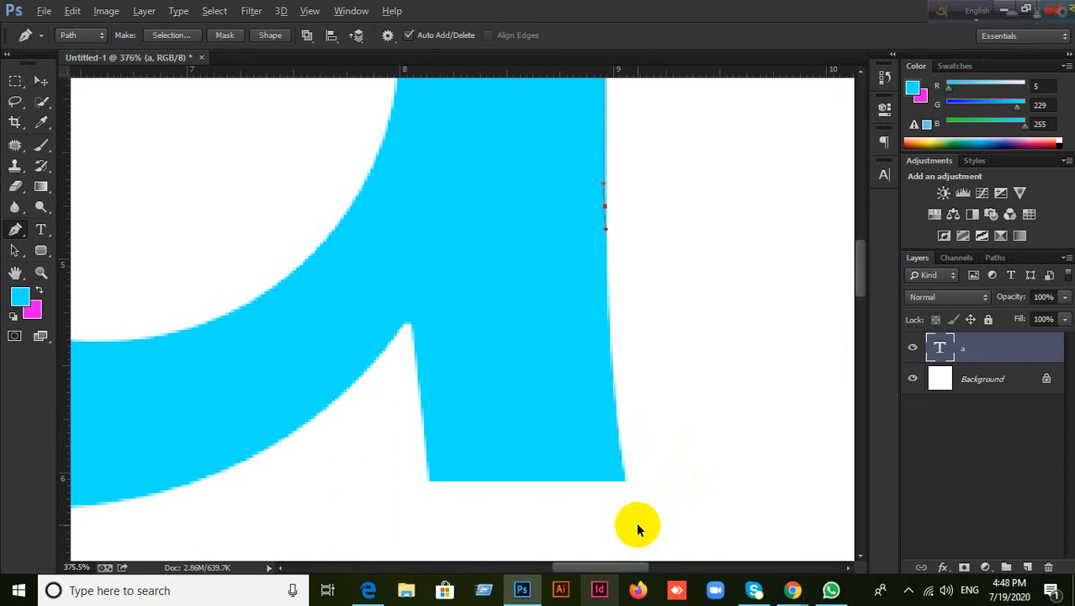
Step: Undo the stem anchors and re-add a smooth anchor where the outer curve meets the stem, lengthening its incoming handle to match the edge
left_click_drag(588, 242, 638, 589)
left_click_drag(651, 210, 691, 527)
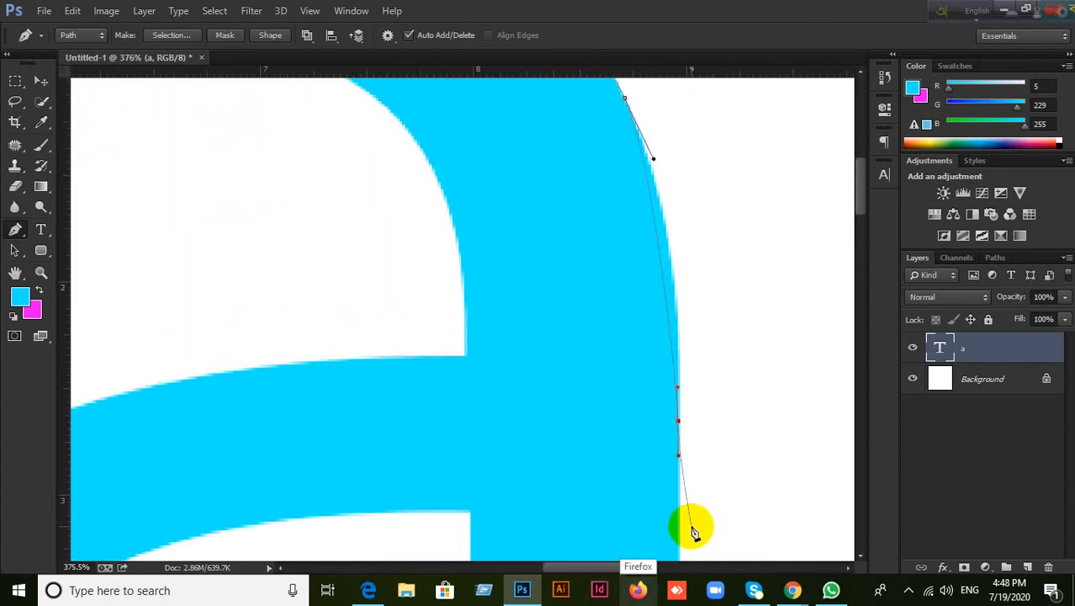
key("ctrl+z")
key("ctrl+z")
key("ctrl+z")
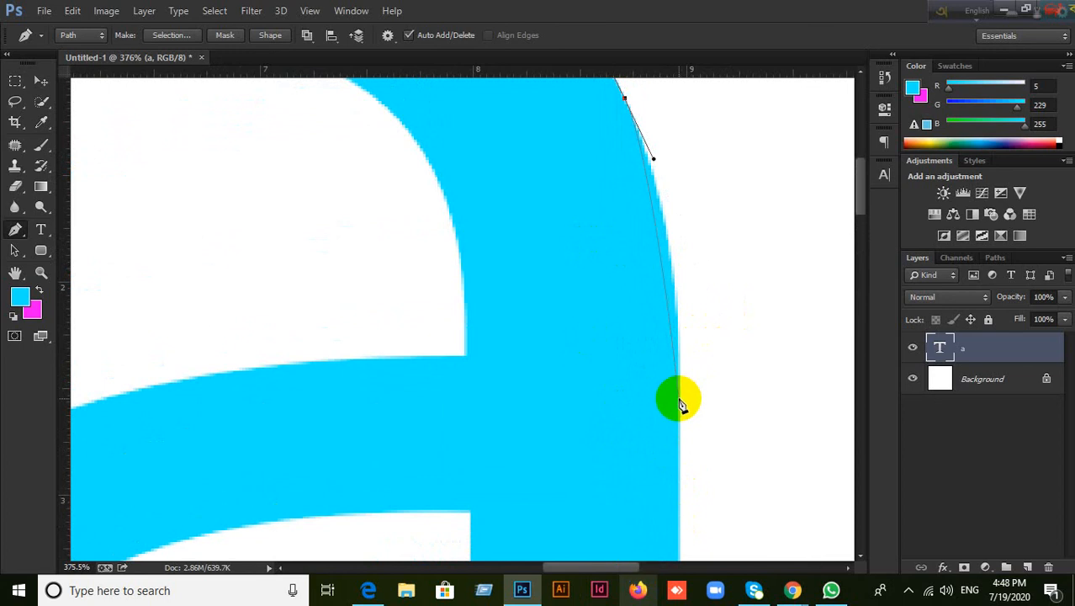
left_click_drag(679, 396, 678, 557)
key("ctrl+z")
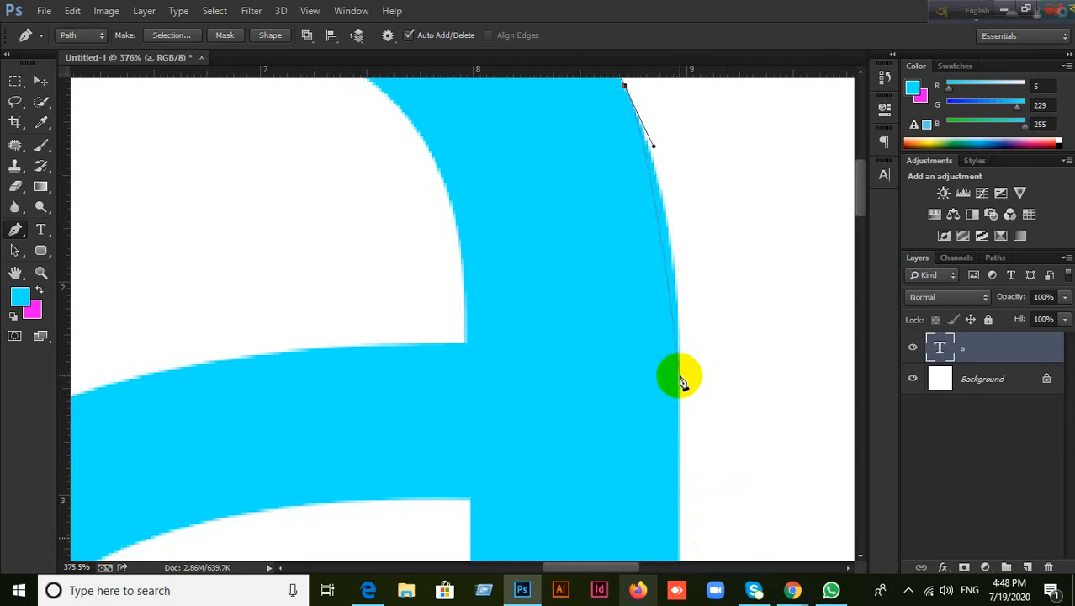
left_click_drag(679, 379, 679, 414)
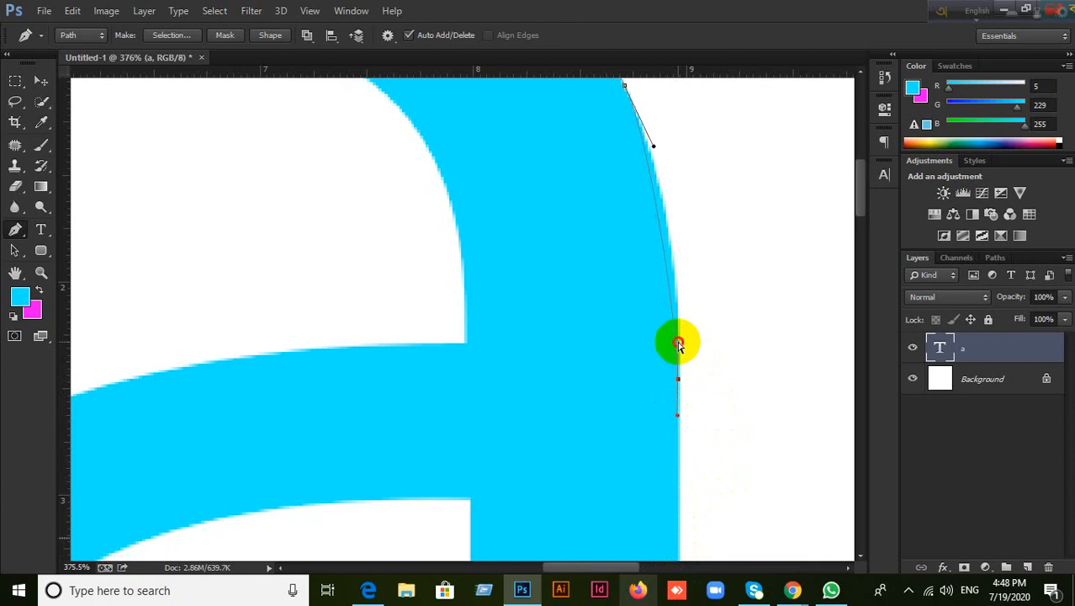
left_click_drag(678, 244, 678, 239)
Step: Extend the path down the stem's outer edge to a smooth anchor with short vertical handles where the flare begins
left_click_drag(720, 461, 681, 189)
scroll(698, 407, "down", 3)
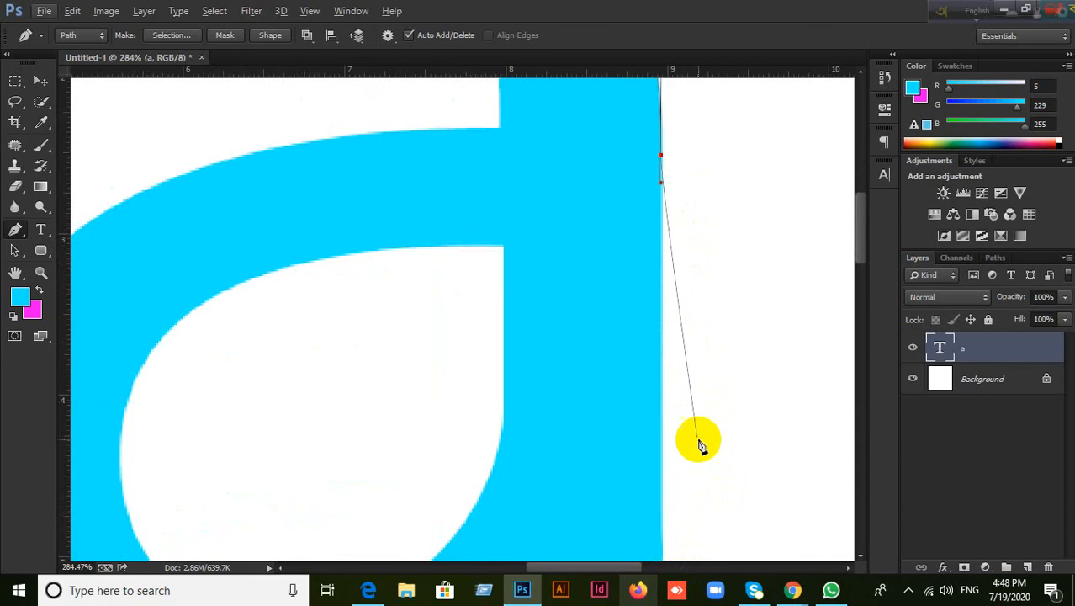
scroll(678, 461, "up", 1)
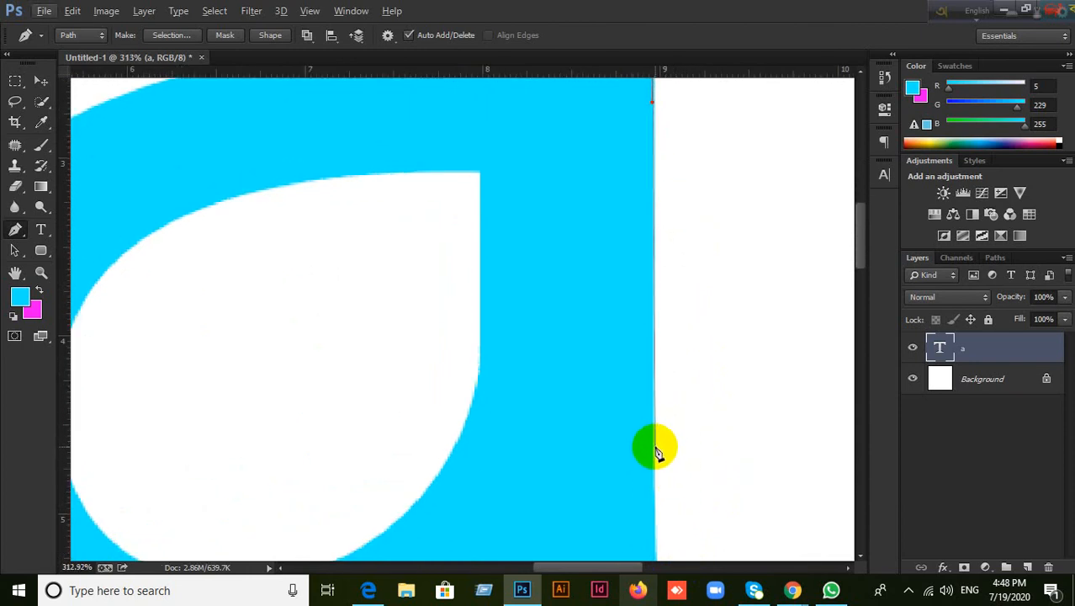
left_click_drag(653, 452, 657, 473)
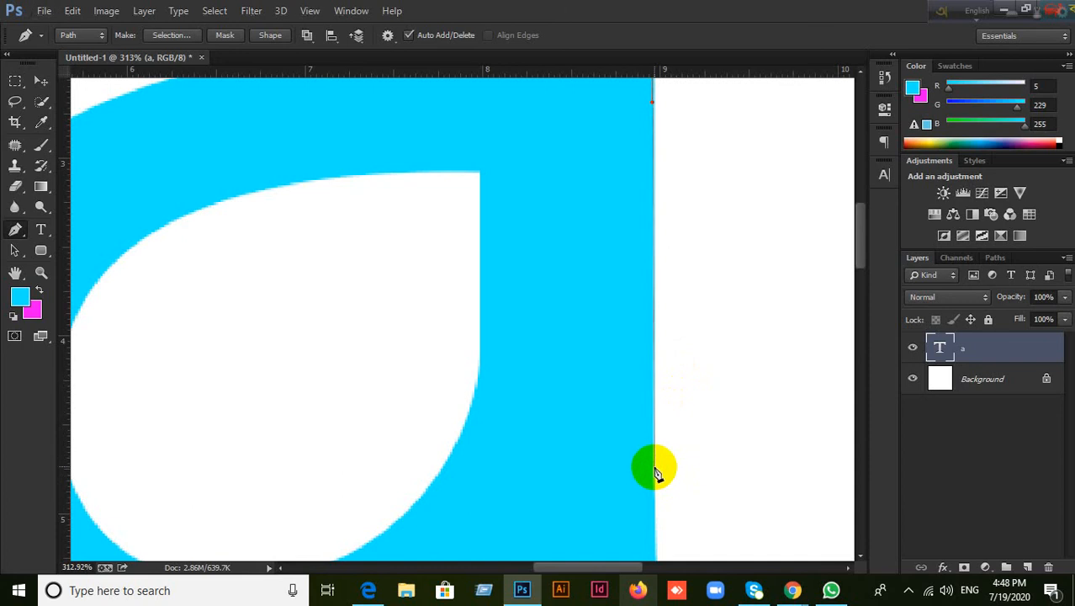
left_click(655, 476)
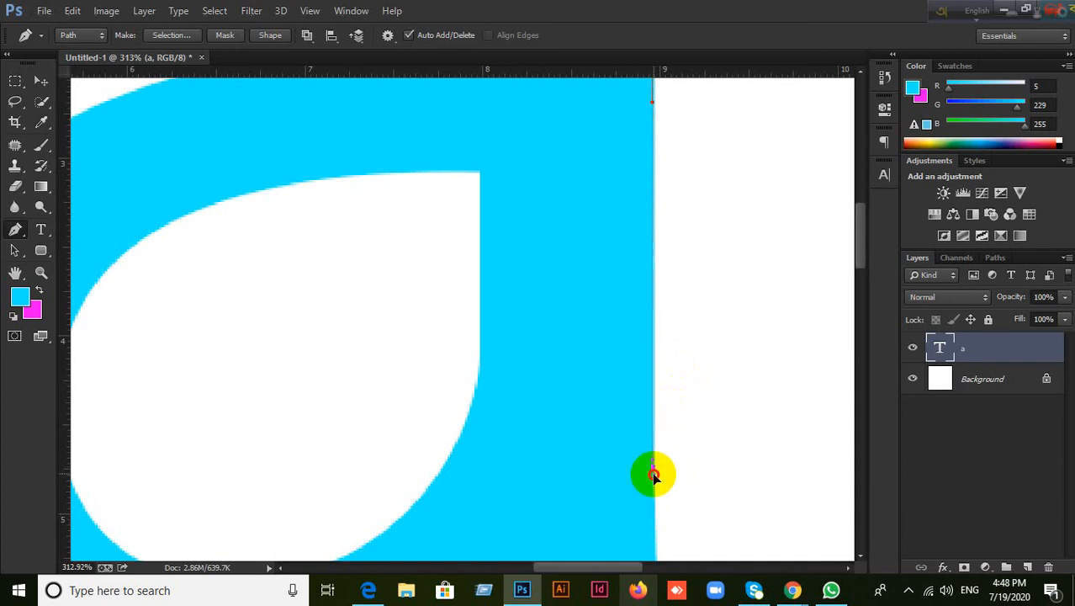
key("ctrl+z")
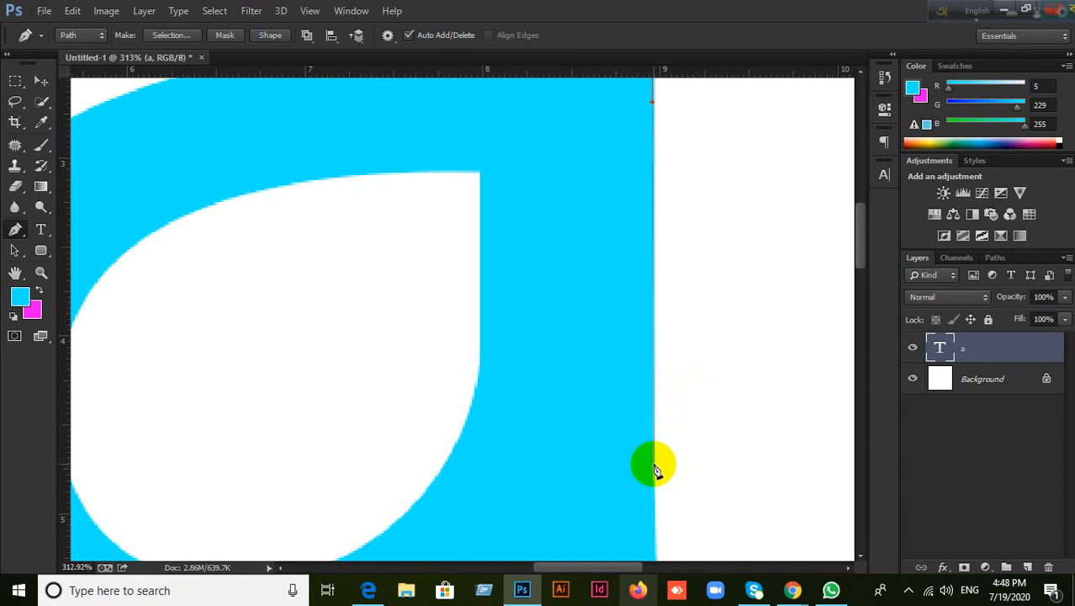
left_click_drag(653, 464, 655, 477)
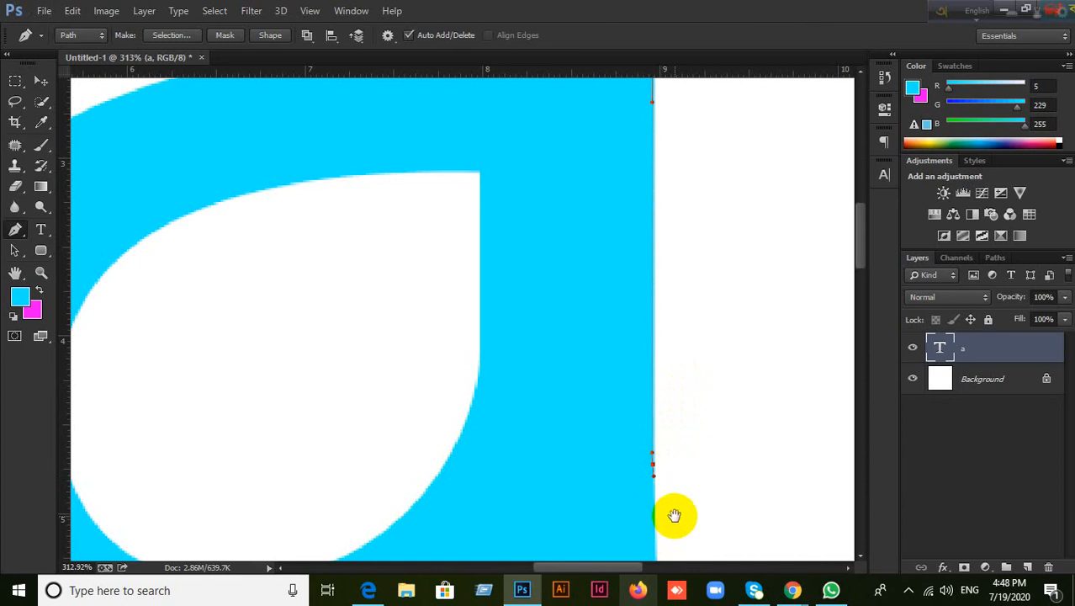
Step: Add a smooth anchor at the stem's bottom outer corner and lengthen its incoming handle to follow the flared edge
left_click_drag(678, 513, 643, 264)
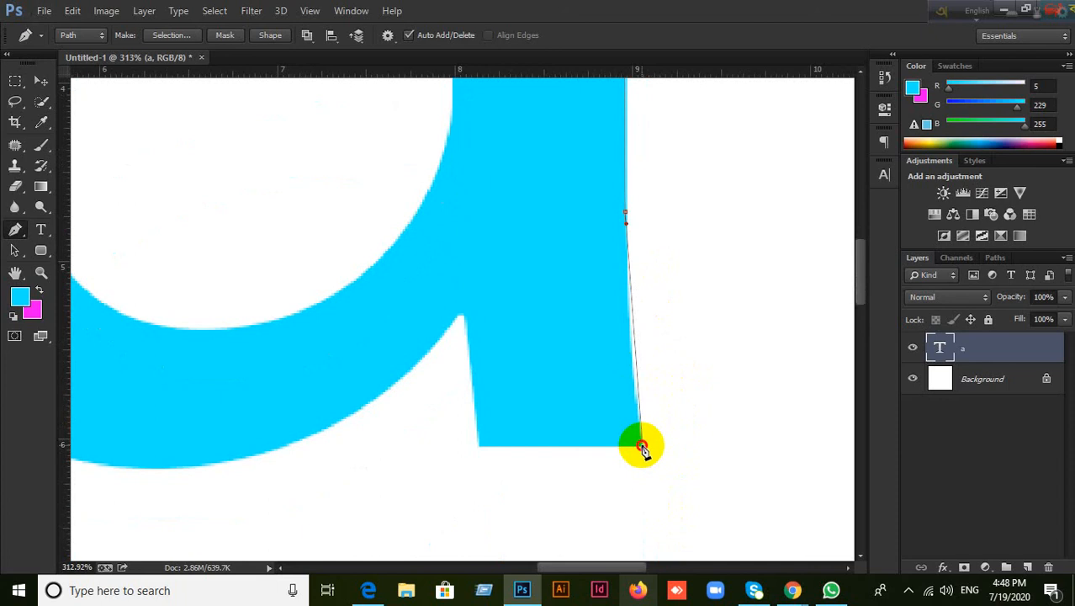
left_click_drag(642, 446, 652, 465)
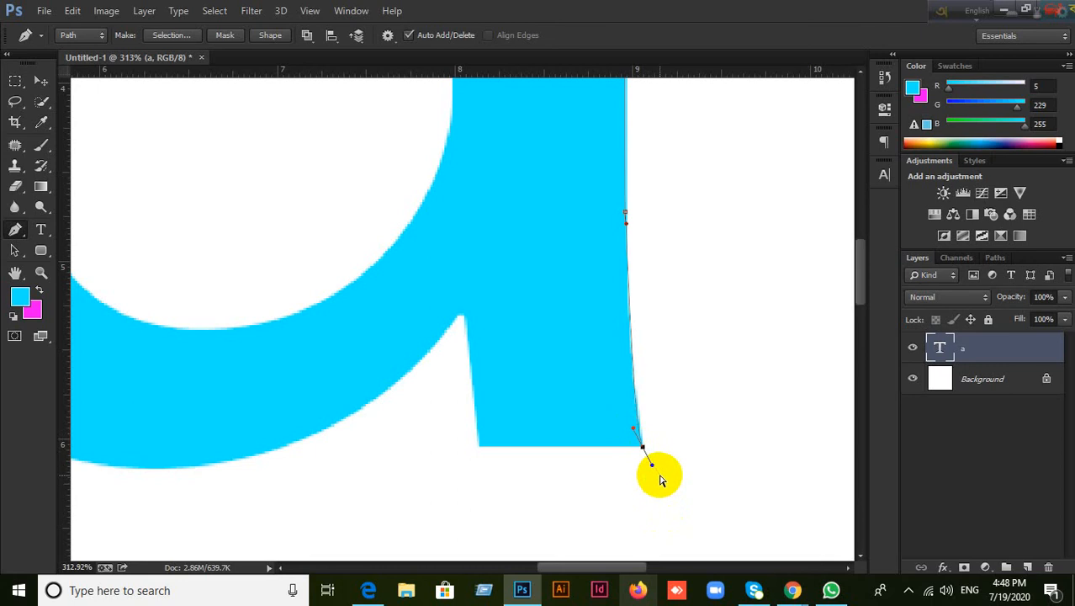
left_click(642, 447)
left_click_drag(642, 448, 626, 370)
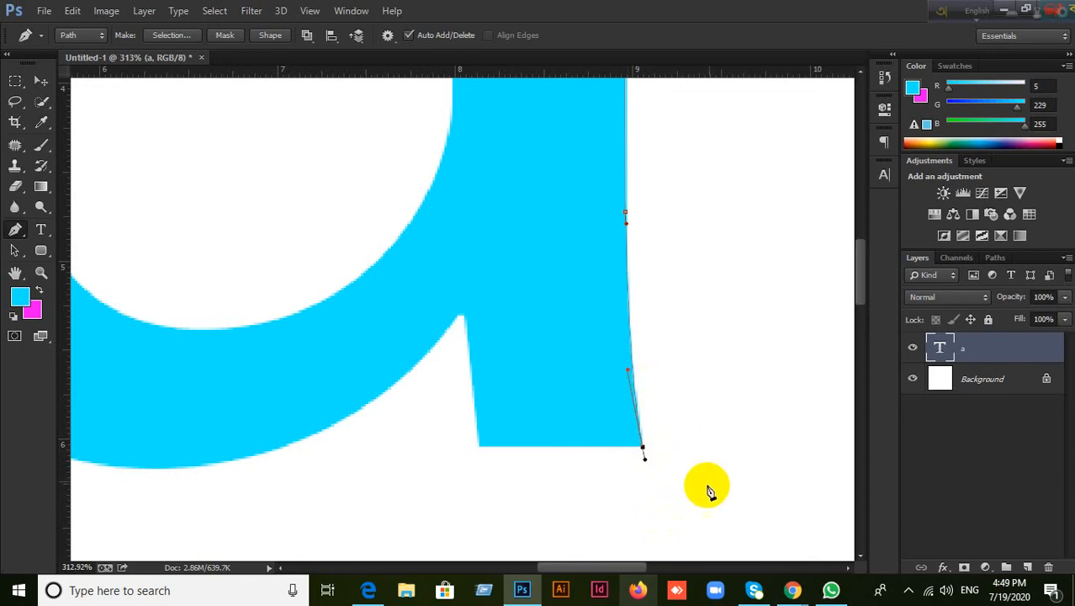
Step: Turn the corner anchor's outgoing handle along the stem's bottom edge and extend the path to a corner anchor at the inner bottom corner
left_click(555, 457)
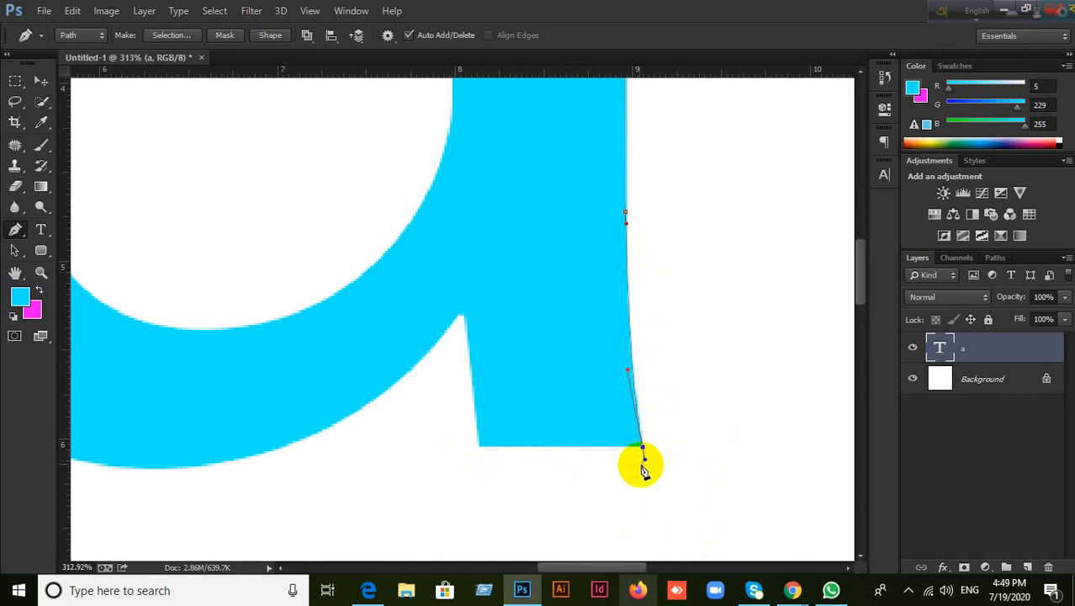
scroll(637, 476, "up", 2)
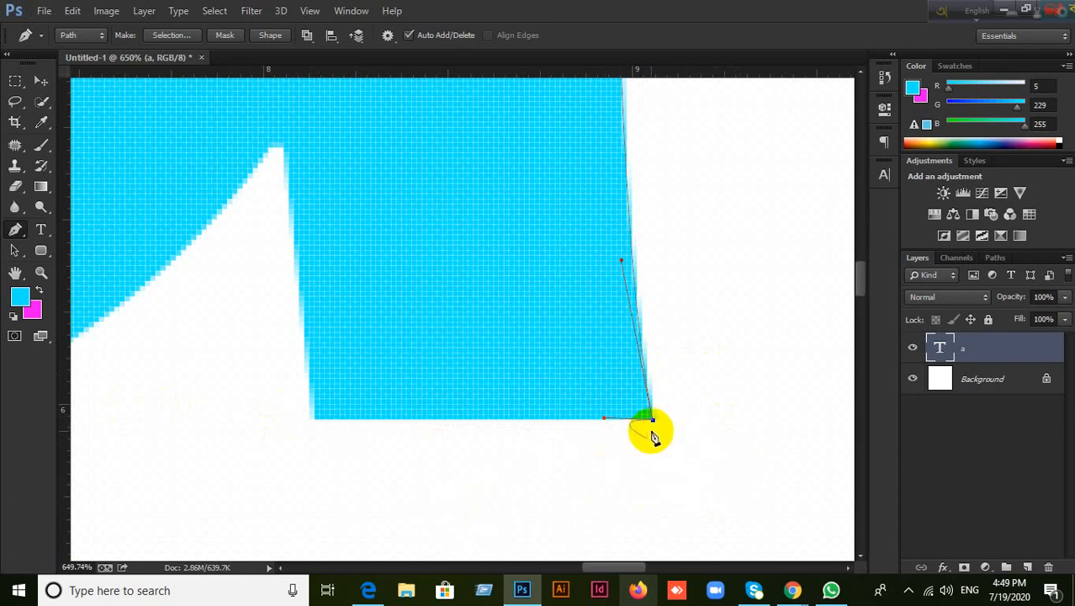
left_click(319, 420)
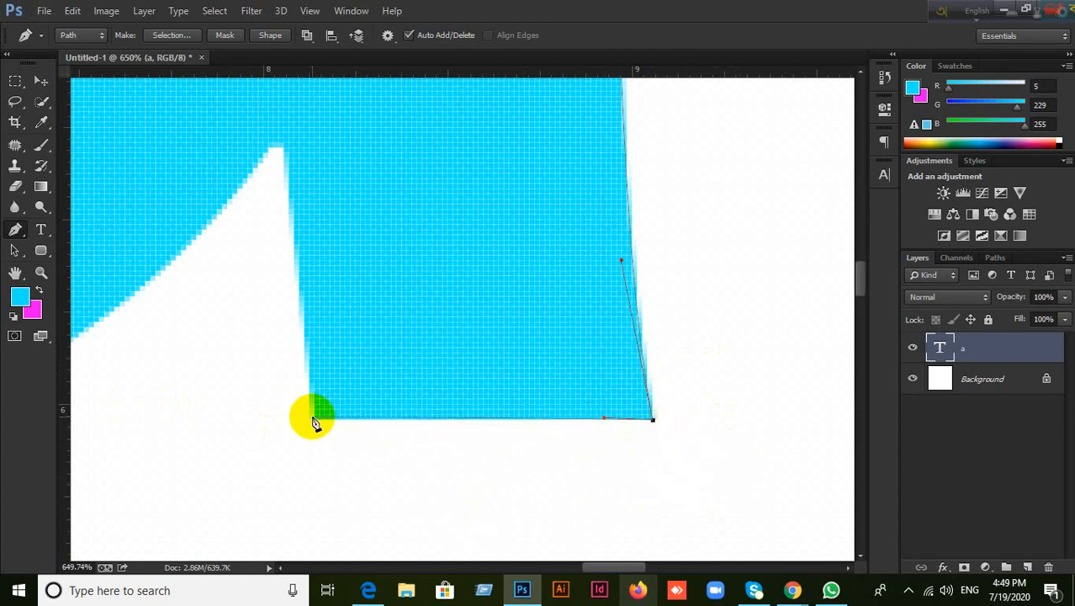
left_click_drag(315, 423, 315, 426)
Step: Inspect the notch beside the stem's inner edge and review the traced path over the whole letter
left_click_drag(355, 370, 499, 562)
left_click_drag(545, 499, 610, 444)
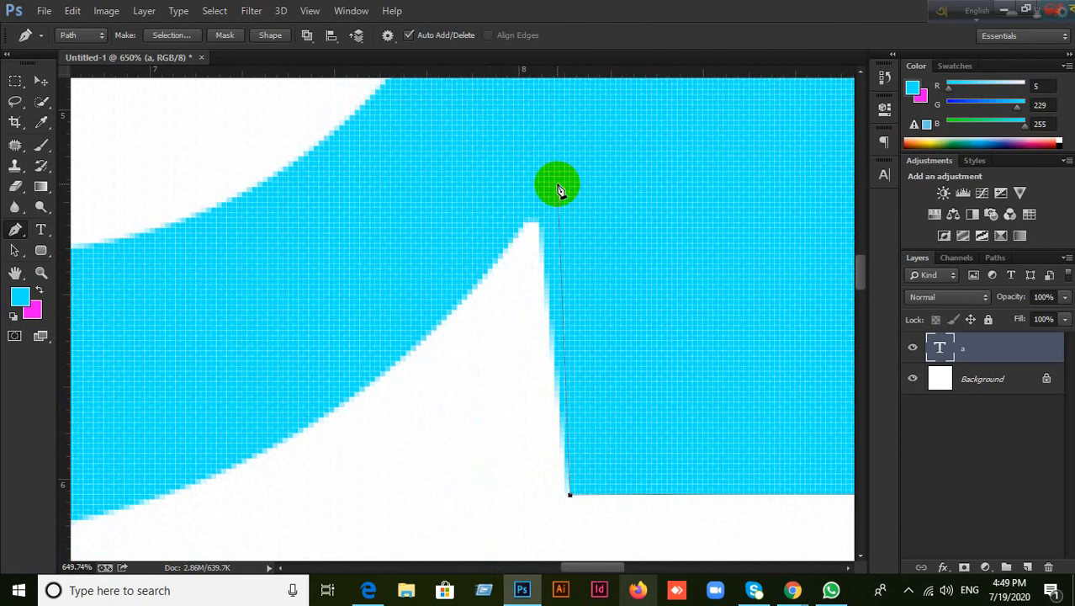
left_click_drag(544, 233, 541, 229)
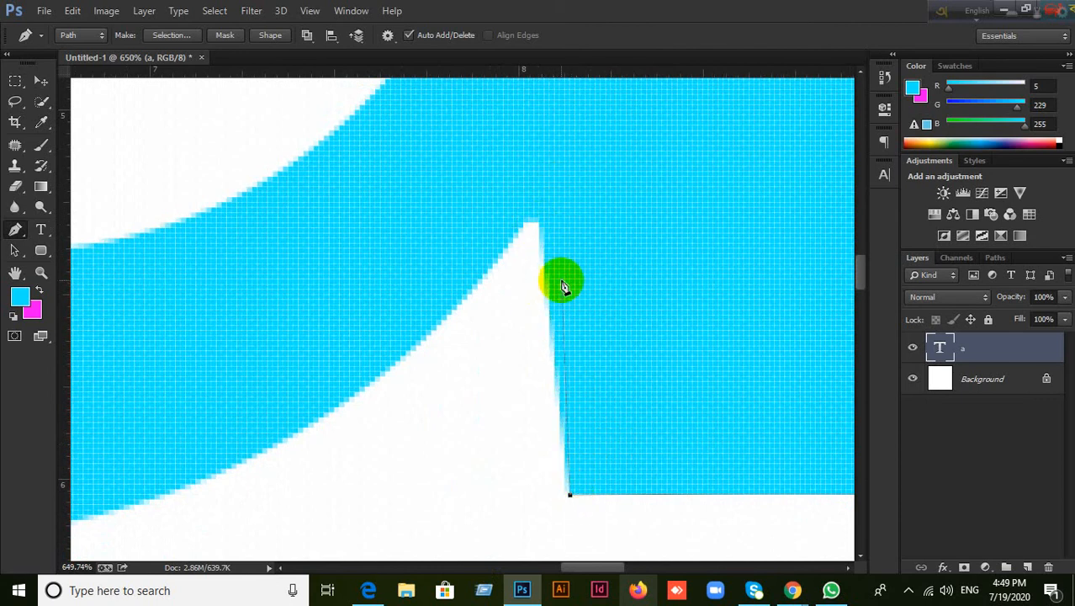
scroll(560, 283, "down", 6)
scroll(614, 342, "down", 2)
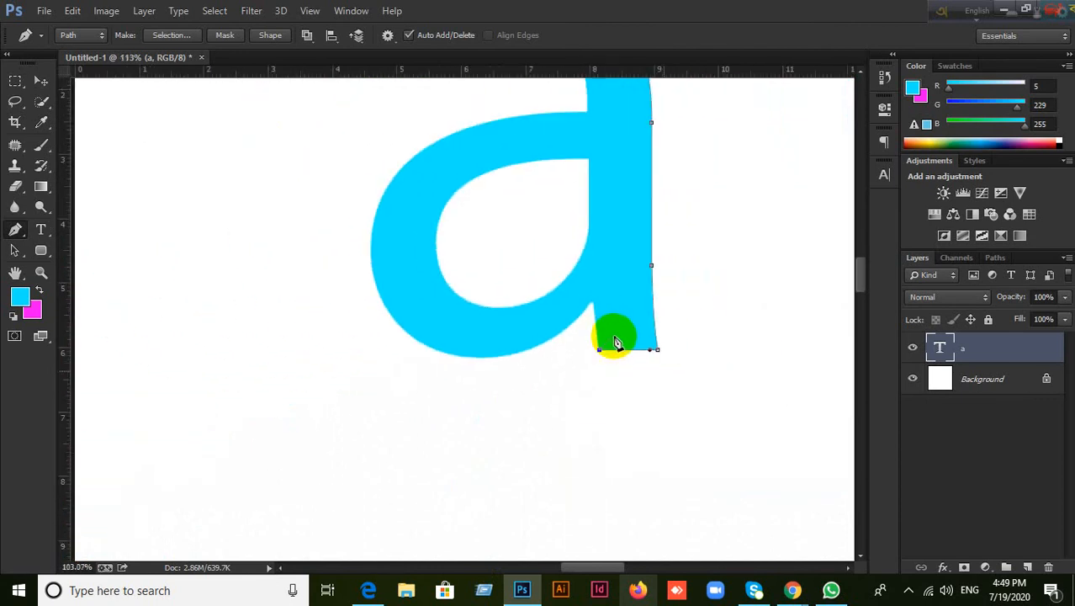
scroll(614, 343, "down", 2)
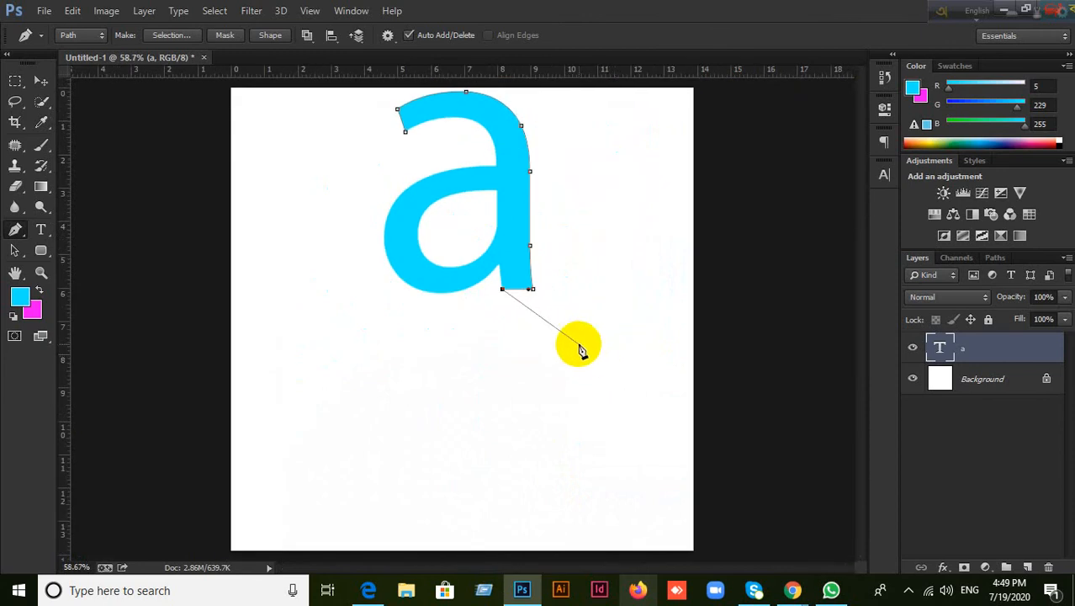
Step: Extend the path up the stem's inner edge to the notch's tip and add a short-handled smooth anchor where the bowl's edge begins
scroll(517, 286, "up", 1)
scroll(515, 282, "up", 7)
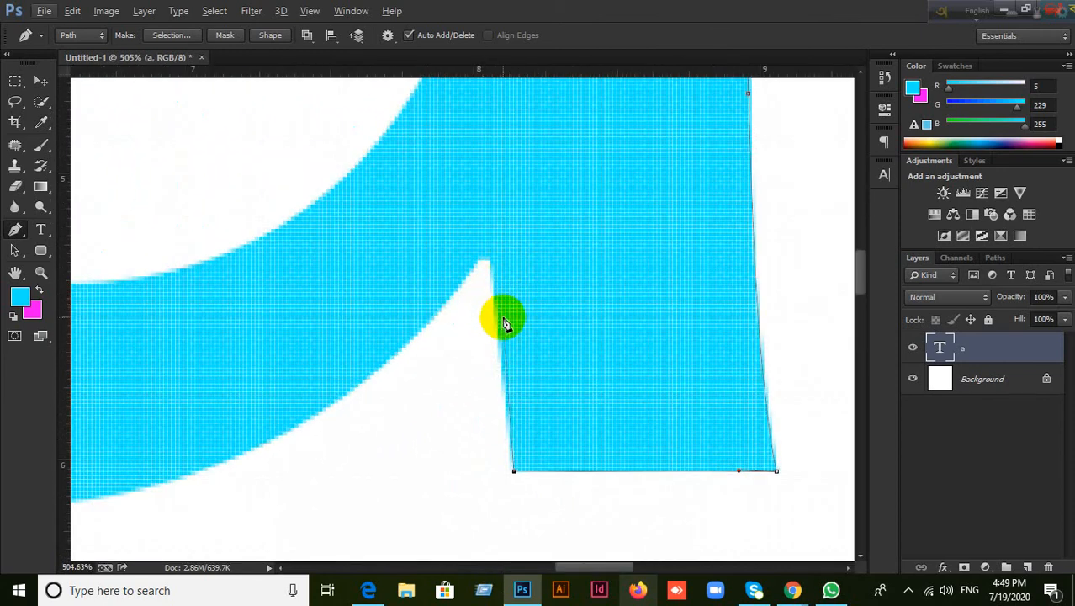
left_click(489, 256)
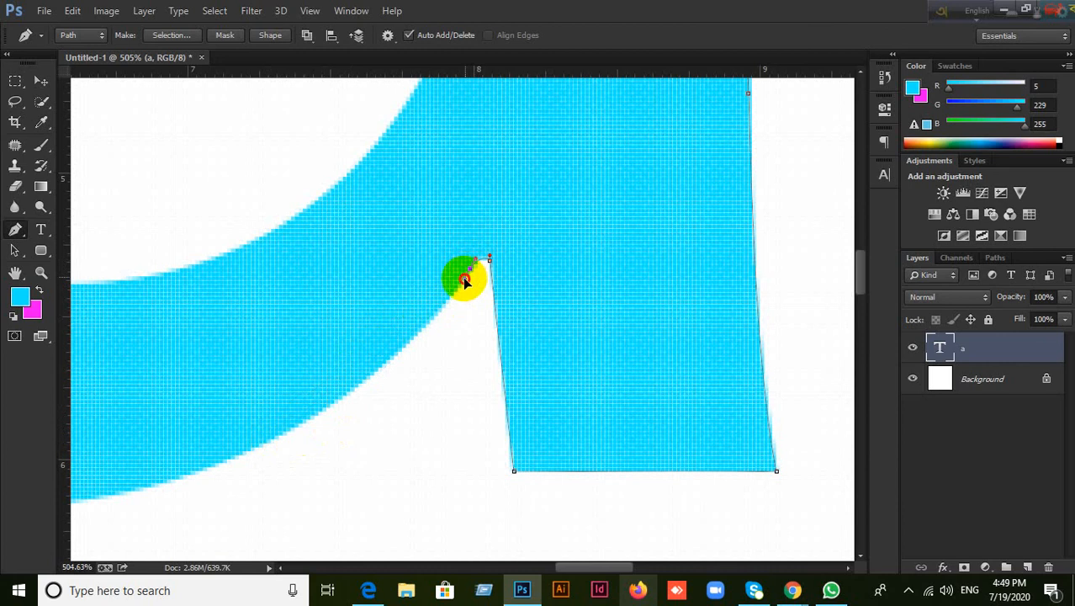
left_click(461, 278)
left_click_drag(332, 402, 516, 360)
scroll(516, 360, "down", 1)
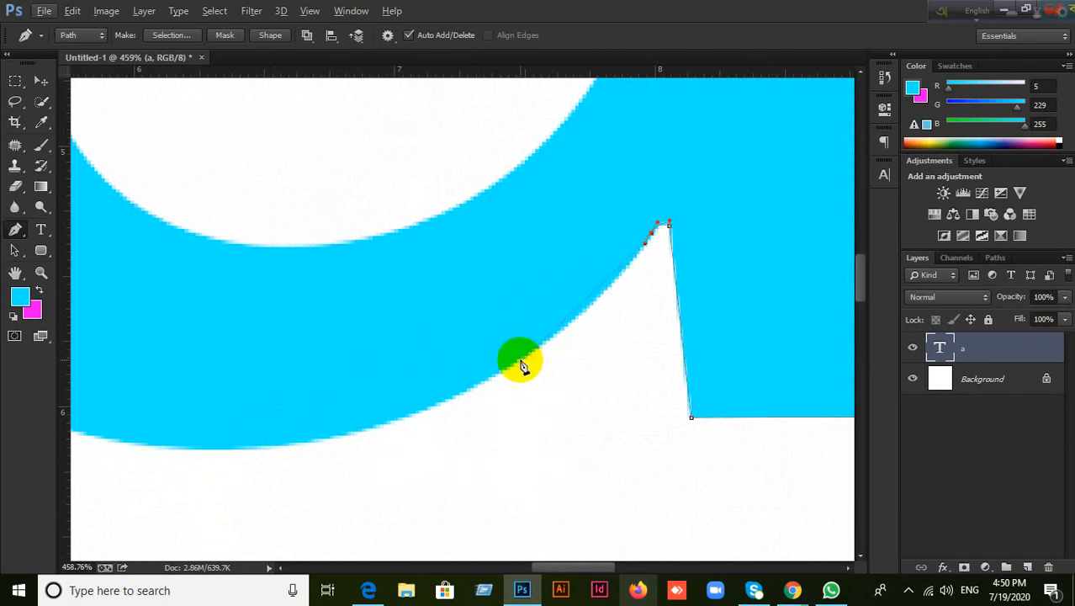
left_click(487, 378)
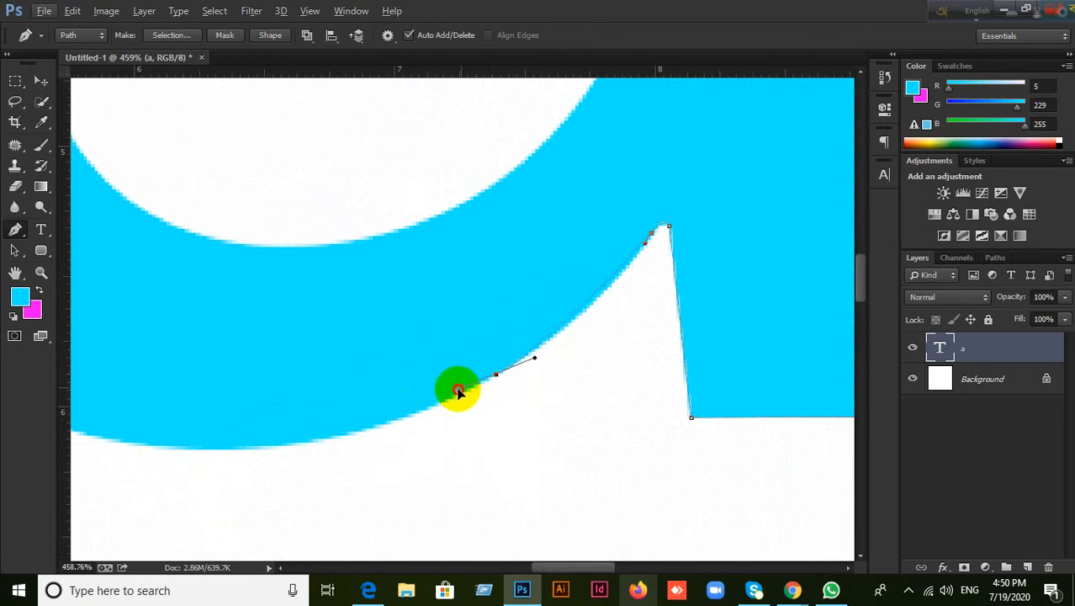
left_click(423, 409)
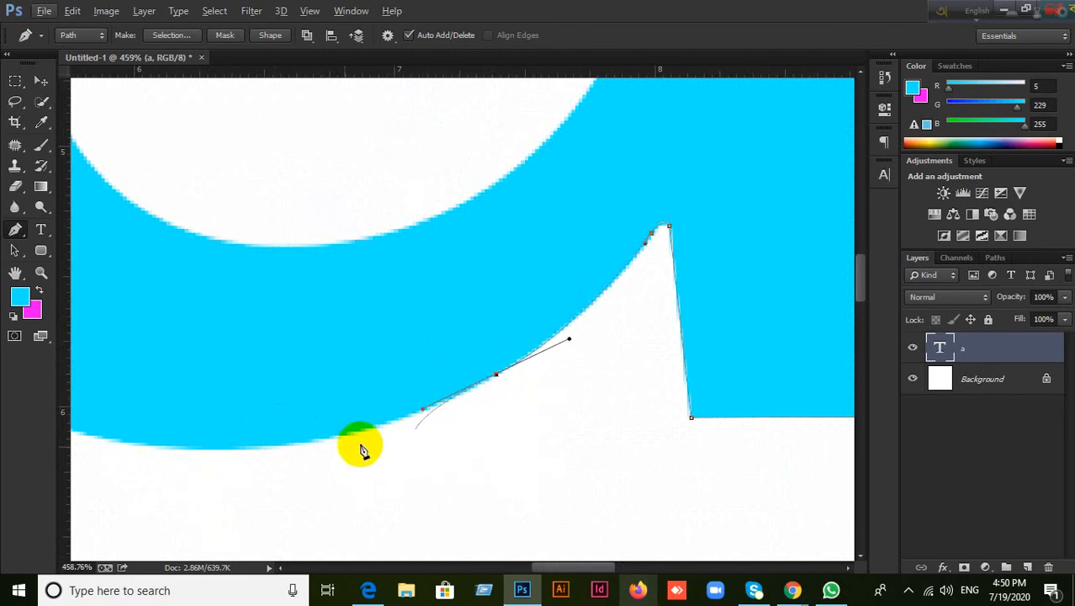
left_click_drag(289, 445, 223, 454)
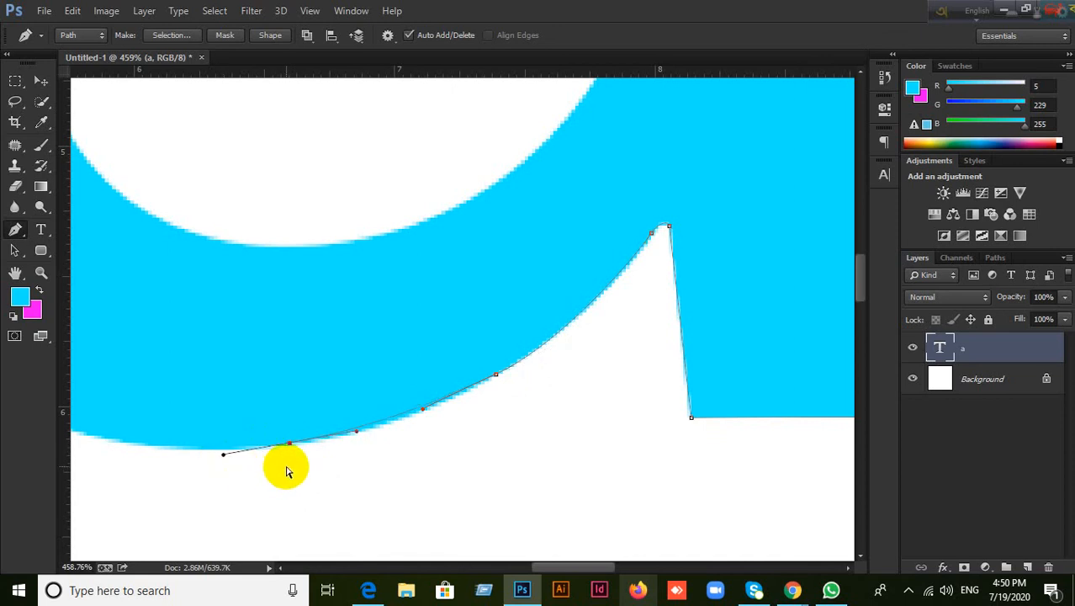
key("ctrl+z")
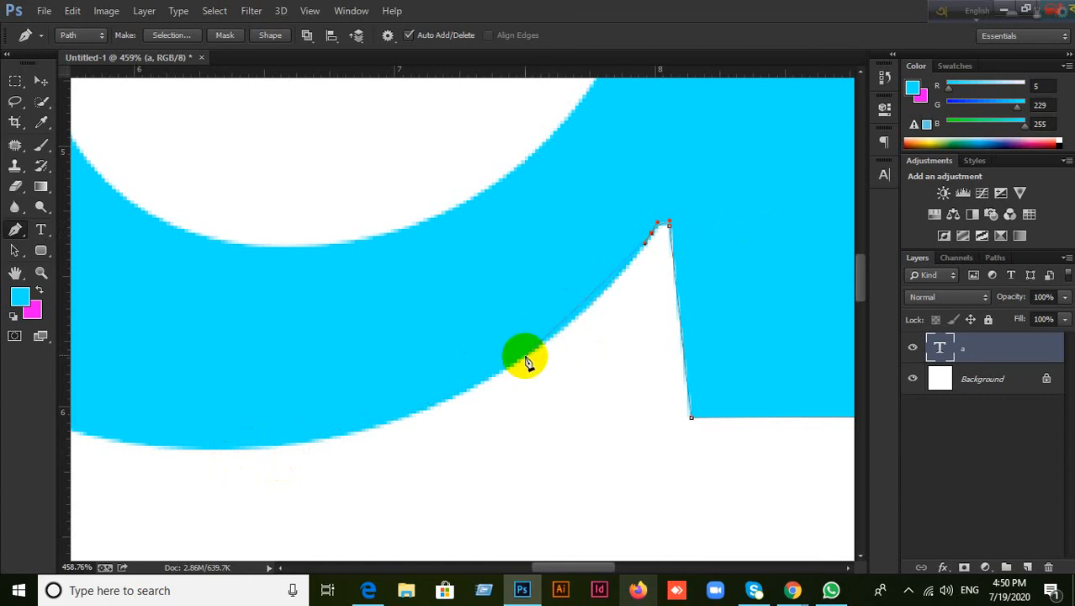
left_click(518, 359)
left_click_drag(504, 370, 467, 390)
key("ctrl+z")
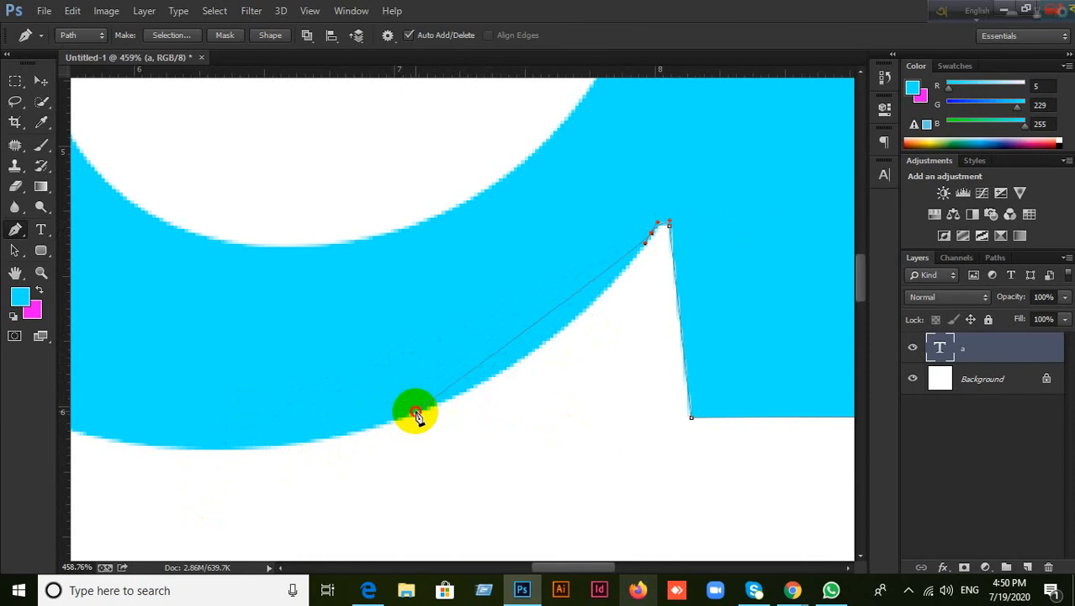
left_click_drag(415, 411, 433, 401)
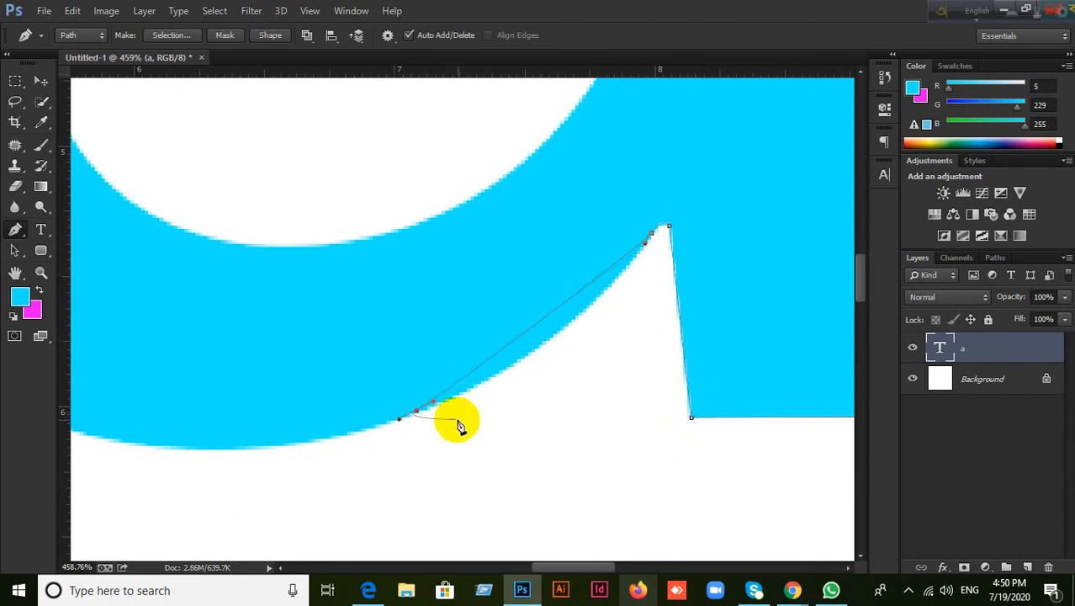
left_click_drag(408, 416, 463, 399)
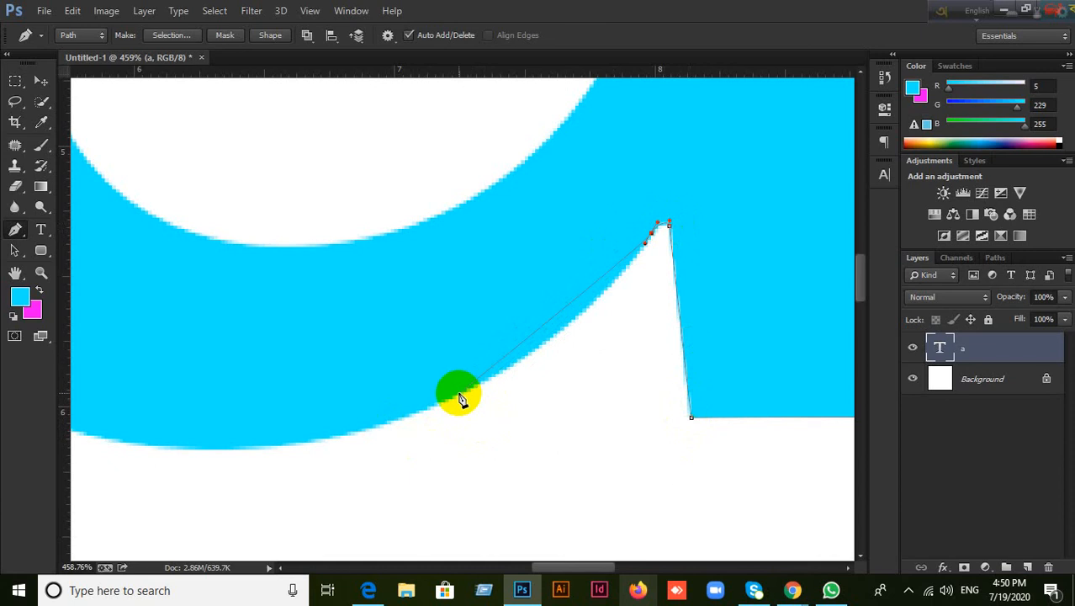
Step: Add a smooth anchor at the bottom of the bowl and lengthen its incoming handle to follow the lower outer curve up to the notch
left_click_drag(233, 448, 391, 444)
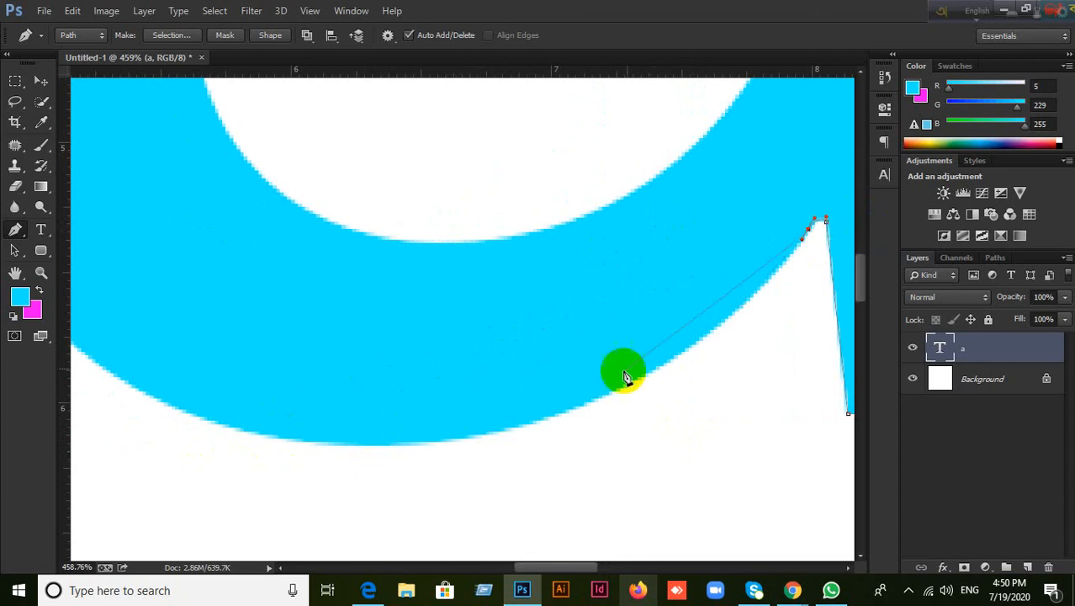
left_click(323, 444)
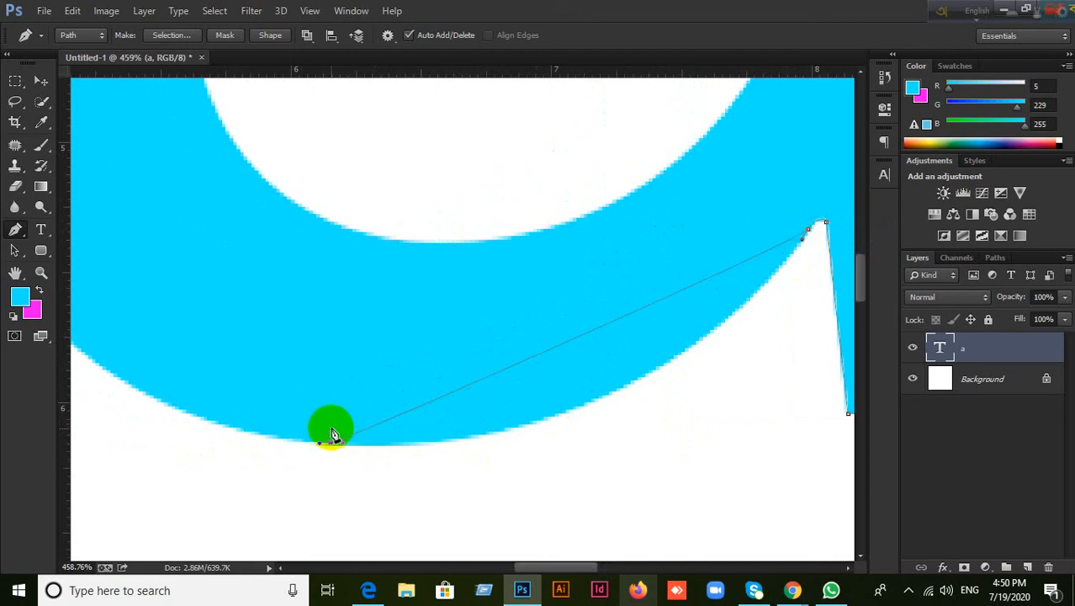
left_click_drag(340, 446, 650, 462)
left_click_drag(316, 265, 528, 312)
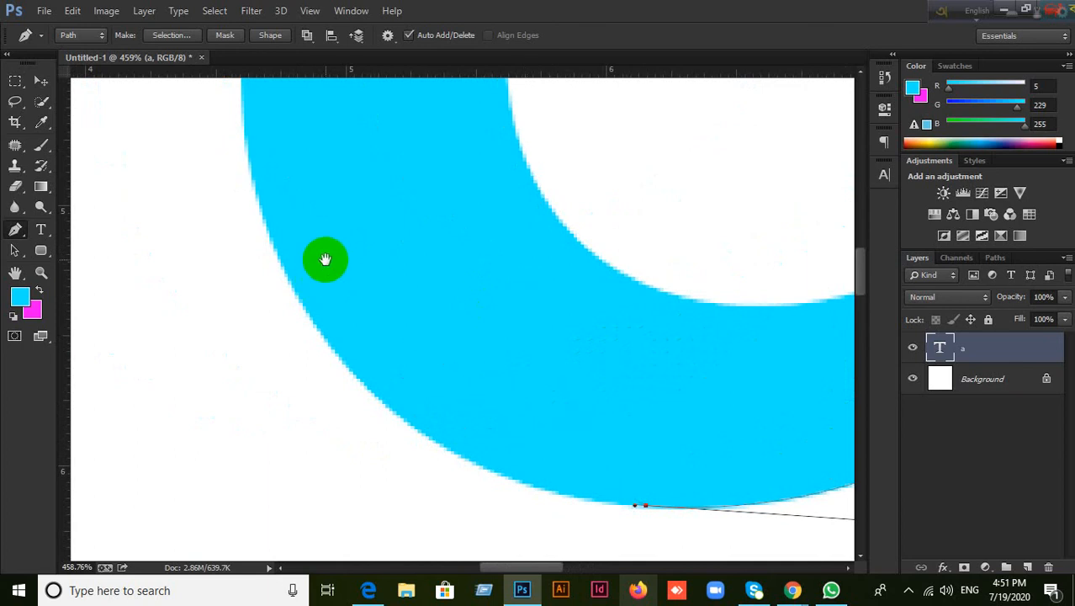
scroll(337, 294, "up", 2)
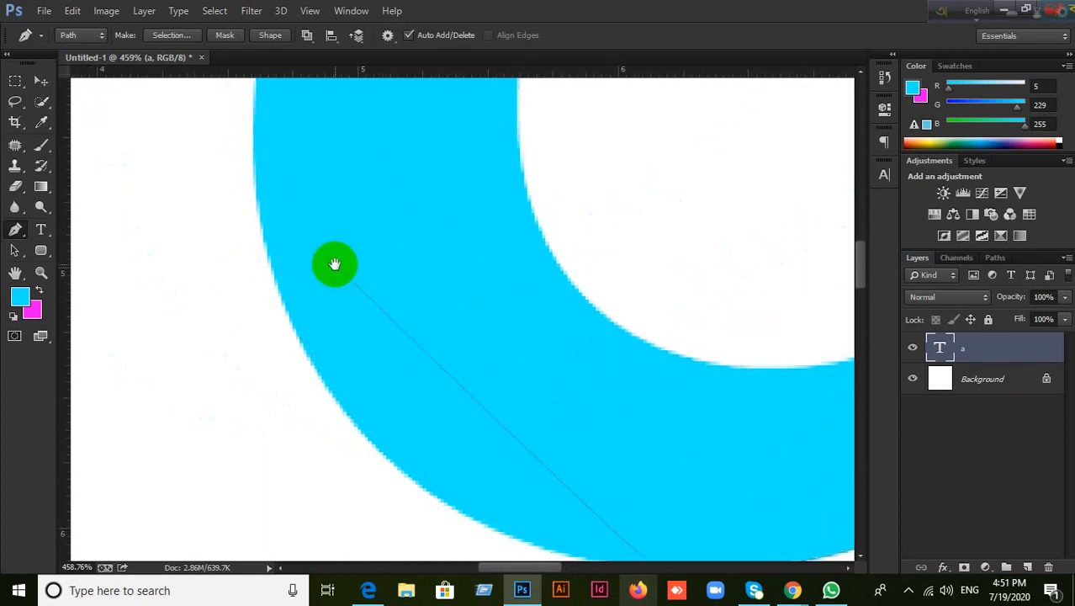
left_click_drag(335, 264, 333, 206)
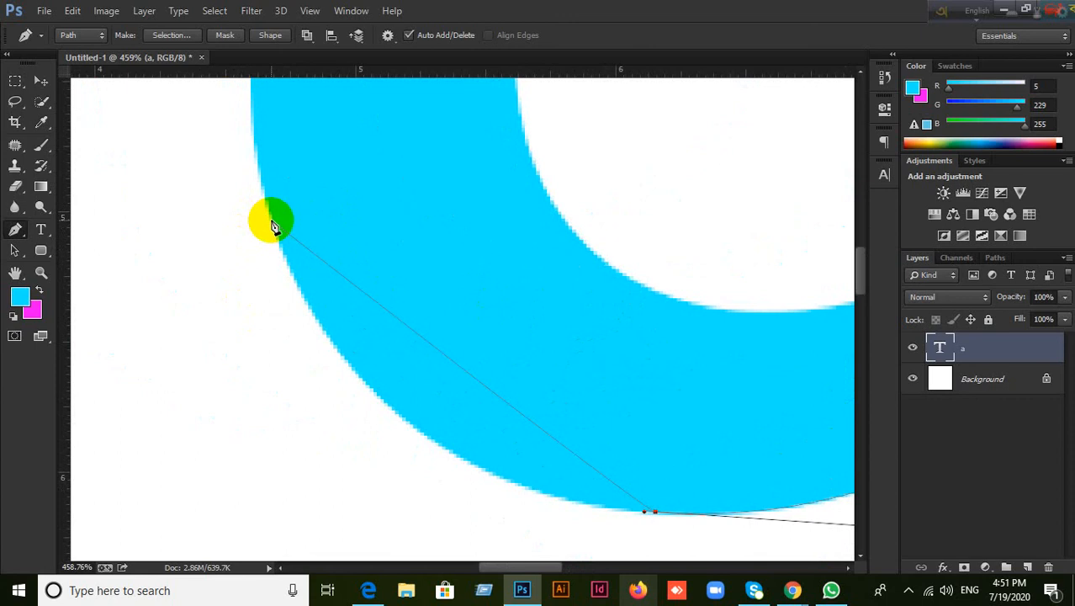
left_click_drag(272, 219, 258, 175)
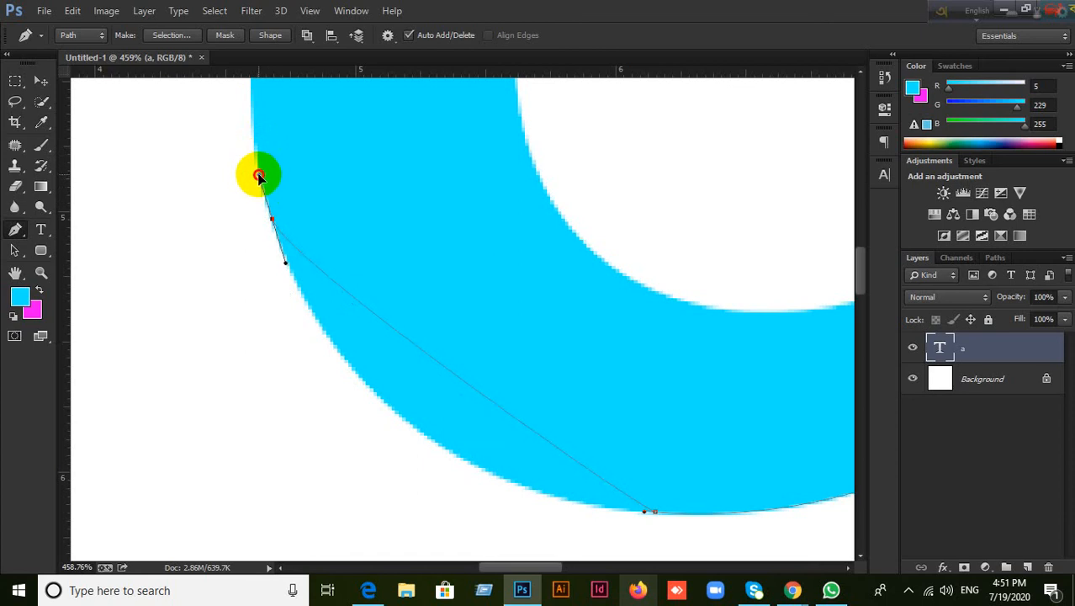
key("ctrl+z")
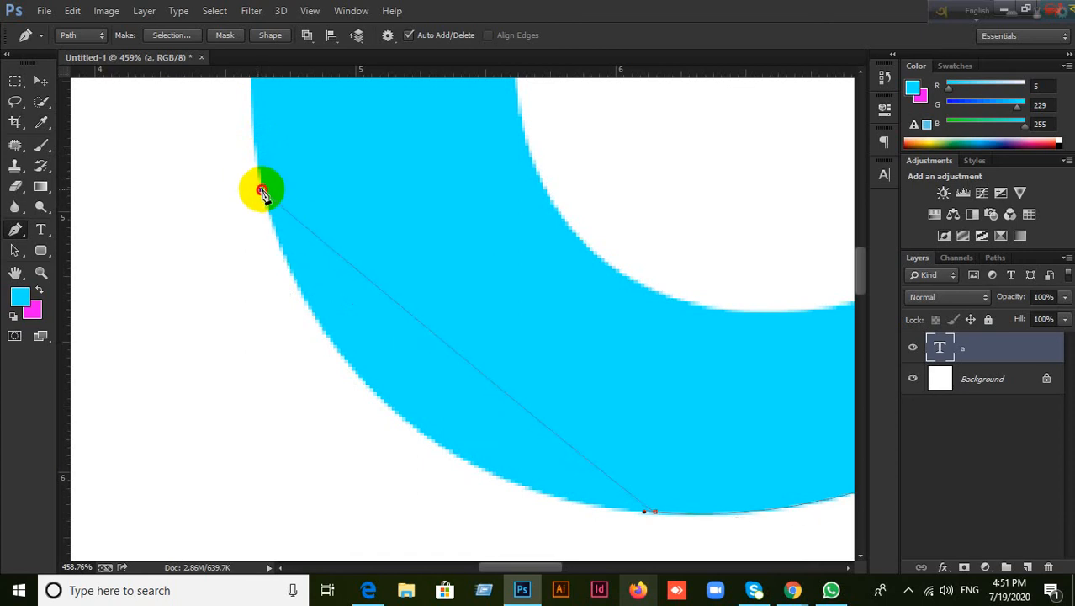
left_click_drag(261, 189, 272, 162)
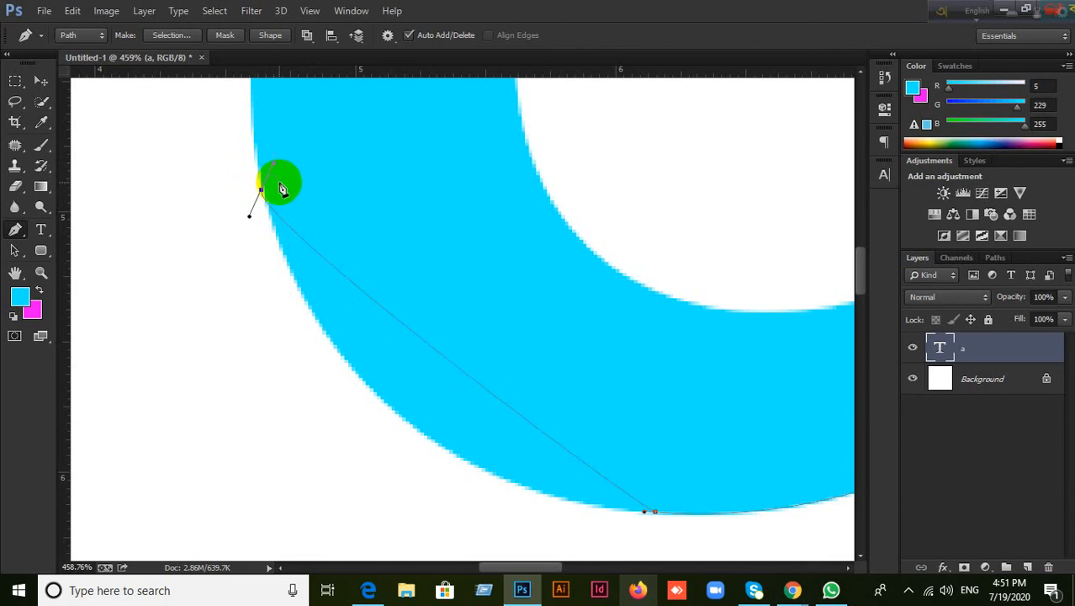
key("ctrl+z")
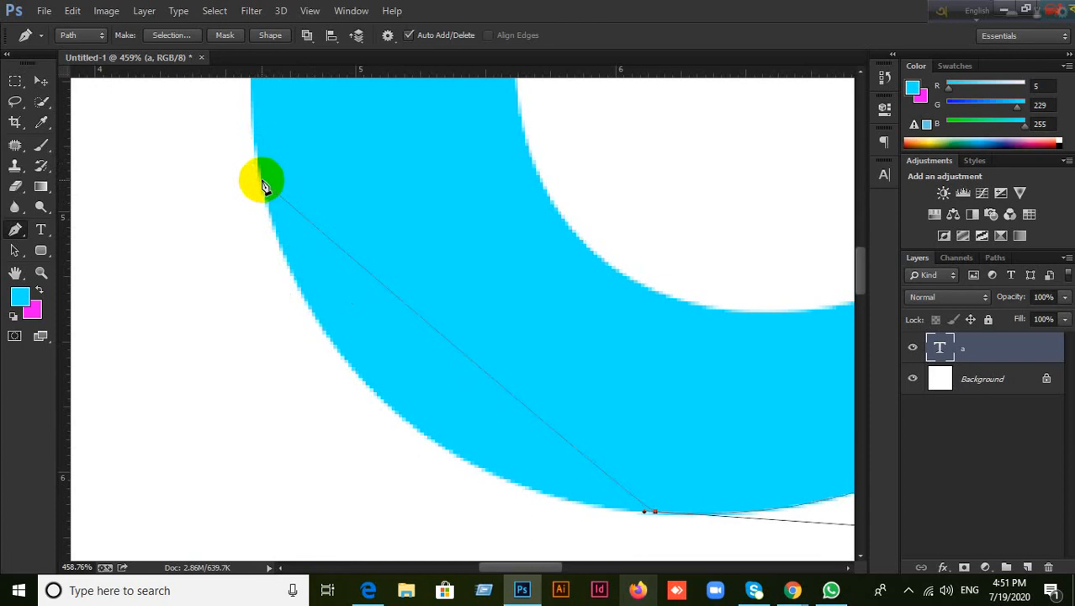
left_click(262, 176)
left_click_drag(262, 178, 201, 166)
key("ctrl+z")
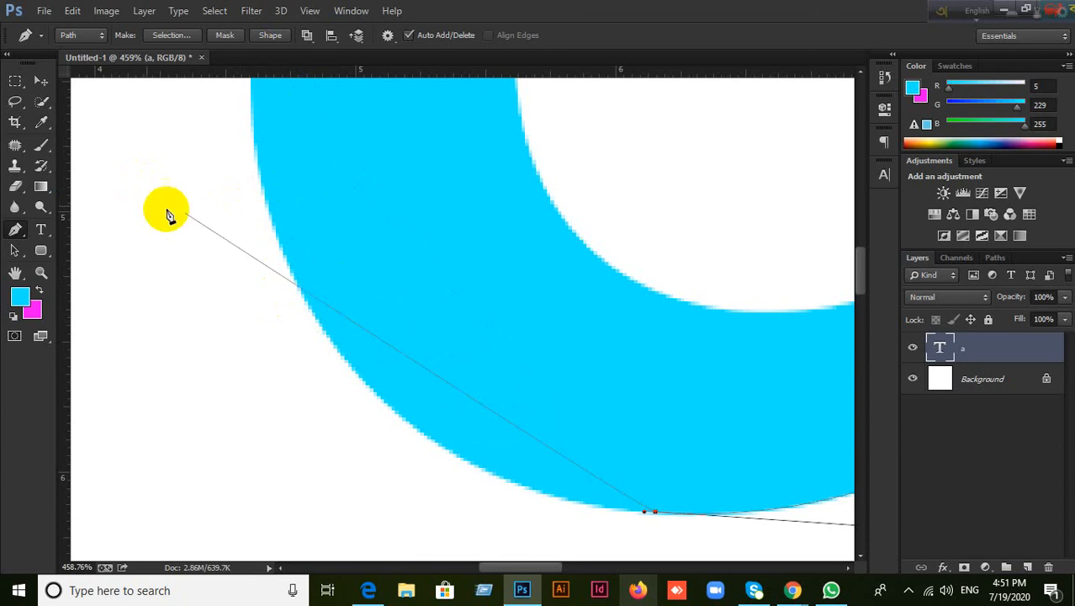
left_click(41, 145)
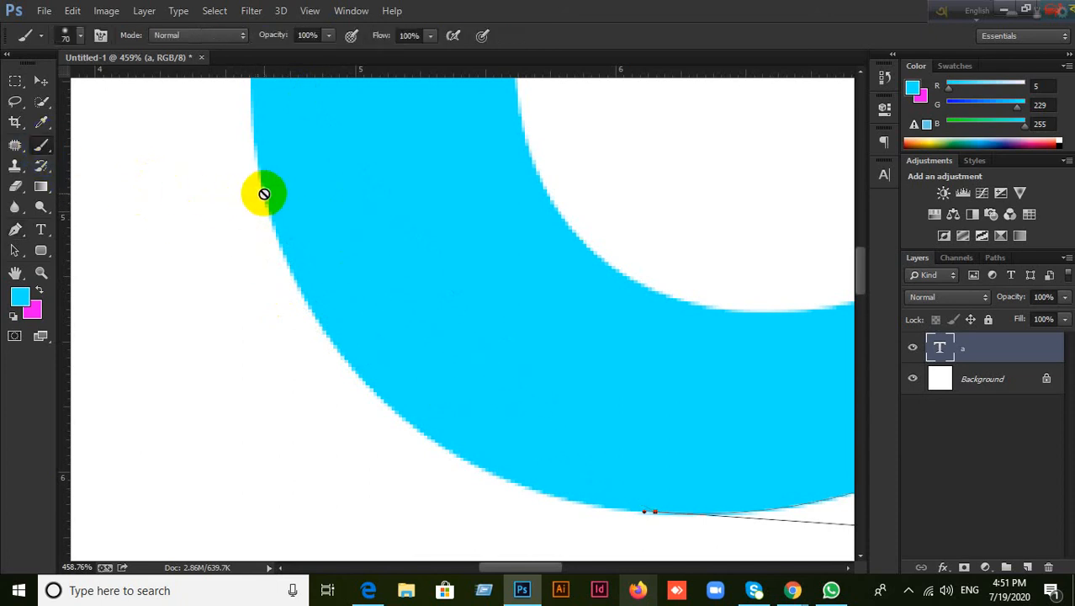
left_click(263, 189)
left_click(563, 241)
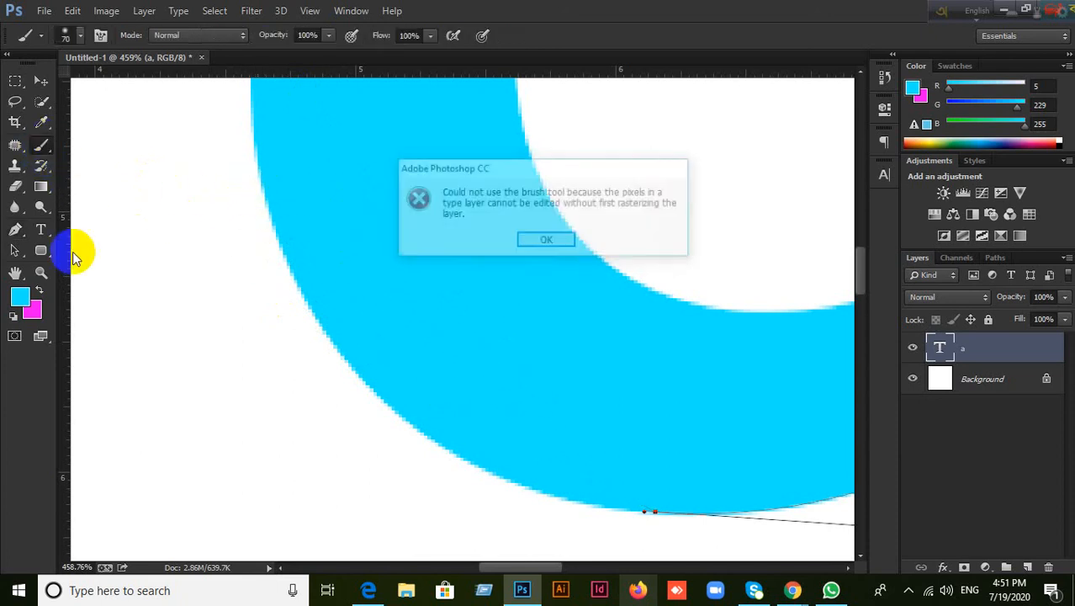
left_click(551, 240)
Step: Add a smooth Pen tool anchor on the bowl's left outer edge and lengthen its incoming handle to fit the lower-left curve
left_click(16, 228)
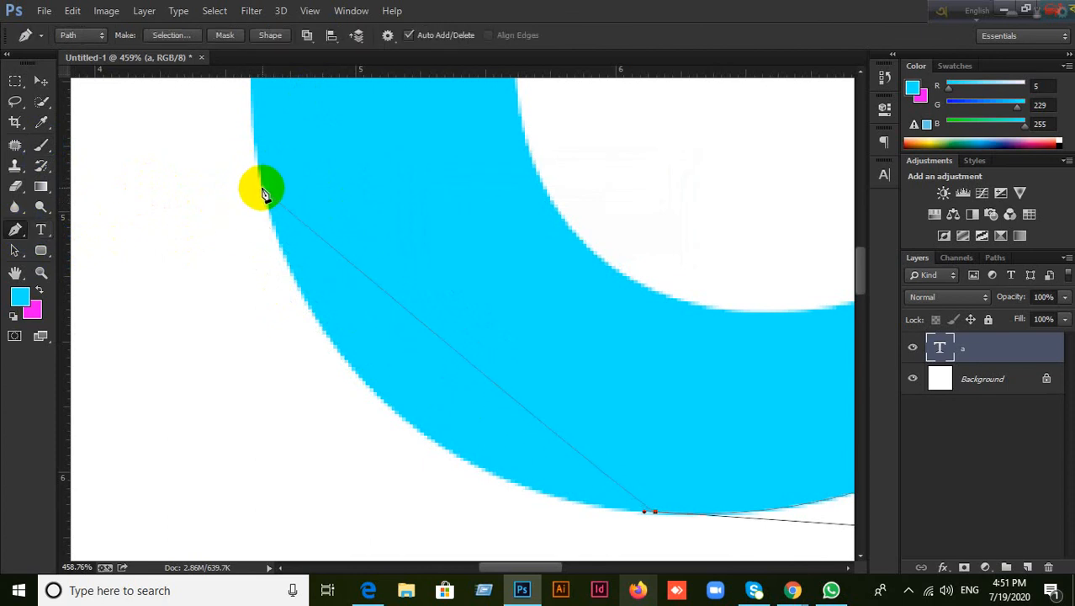
left_click_drag(265, 189, 257, 151)
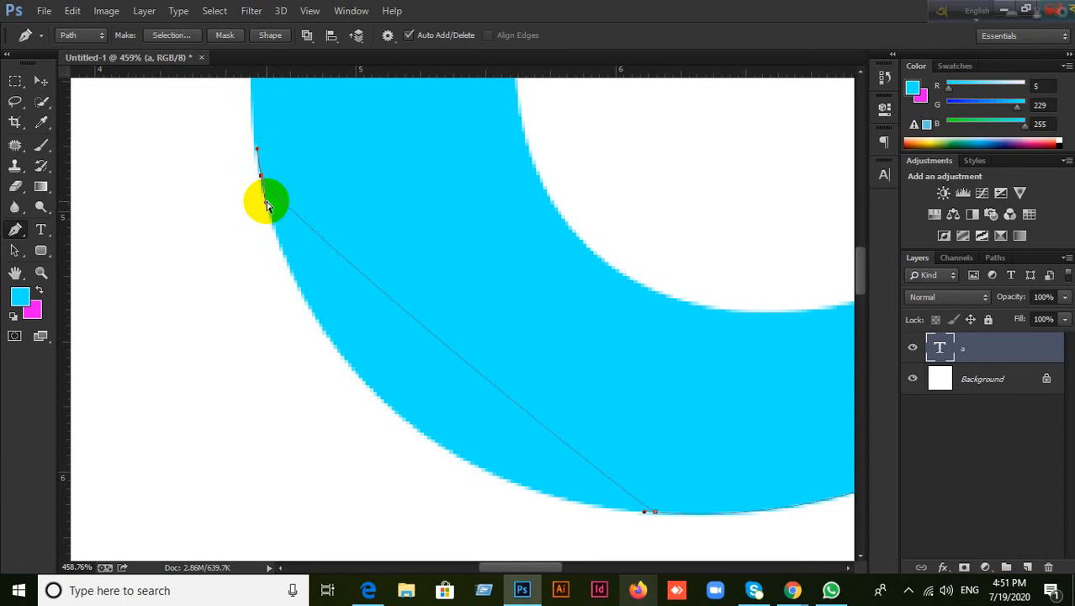
left_click_drag(265, 205, 334, 508)
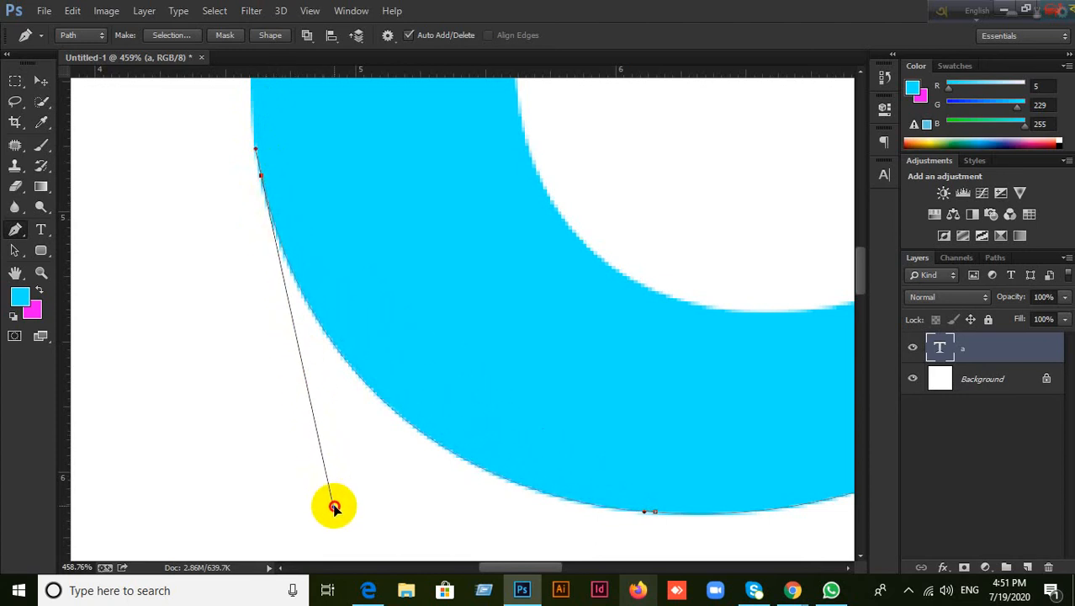
Step: Add a smooth anchor on the bowl's upper-left shoulder and lengthen its incoming handle to match the outer curve
left_click_drag(415, 156, 392, 488)
scroll(413, 377, "up", 5)
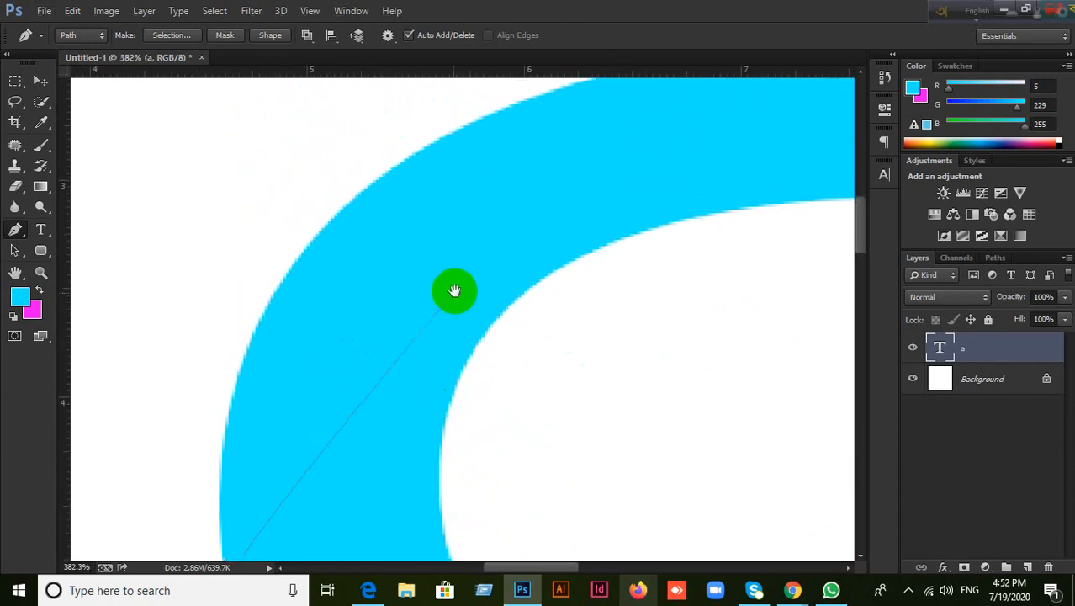
left_click_drag(448, 291, 449, 231)
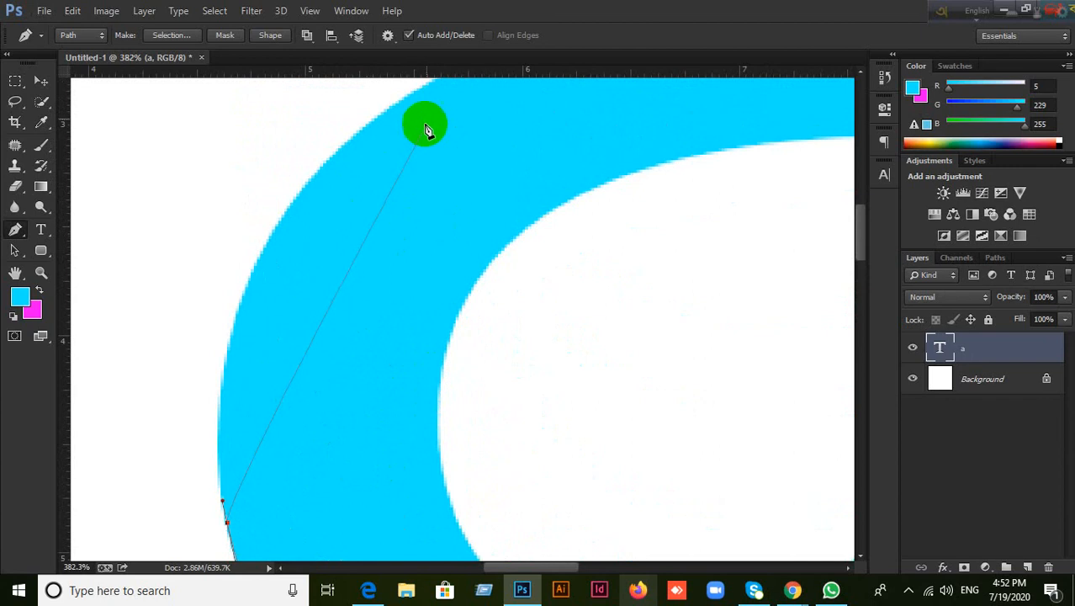
scroll(418, 154, "right", 2)
scroll(418, 154, "up", 1)
scroll(347, 262, "up", 1)
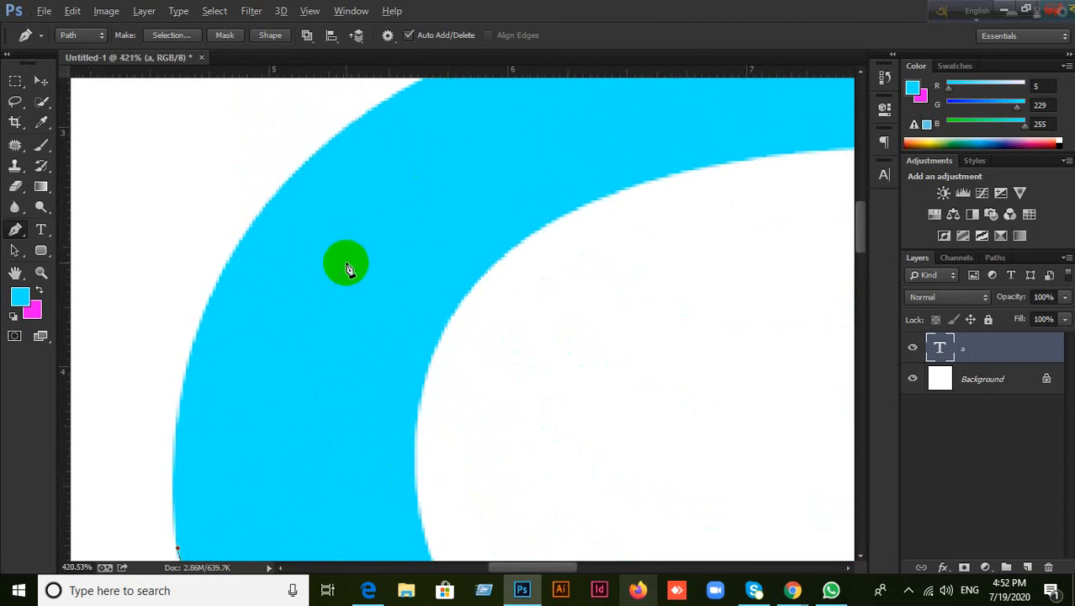
scroll(348, 263, "down", 1)
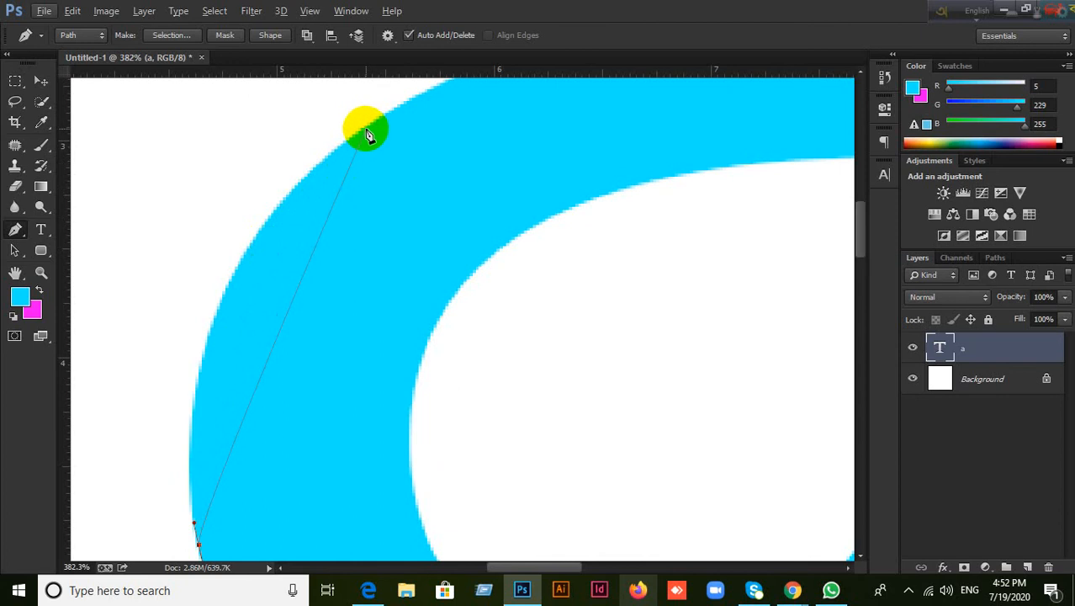
left_click_drag(364, 127, 382, 116)
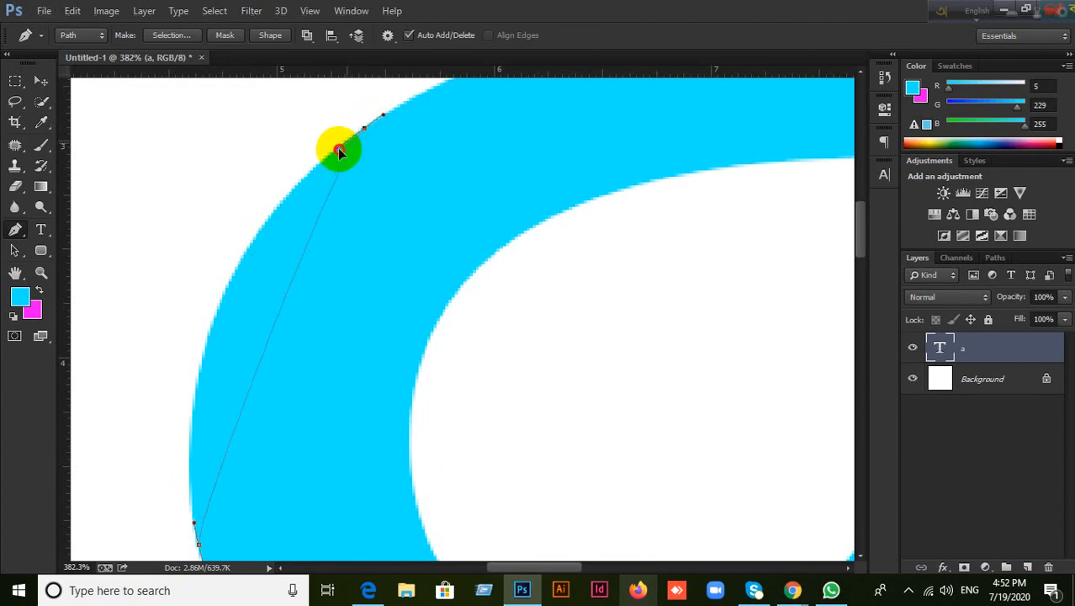
left_click(149, 271)
Step: Extend the path along the bowl's upper outer edge to a smooth anchor with handles following the curve toward the stem
key("space")
left_click_drag(708, 135, 490, 339)
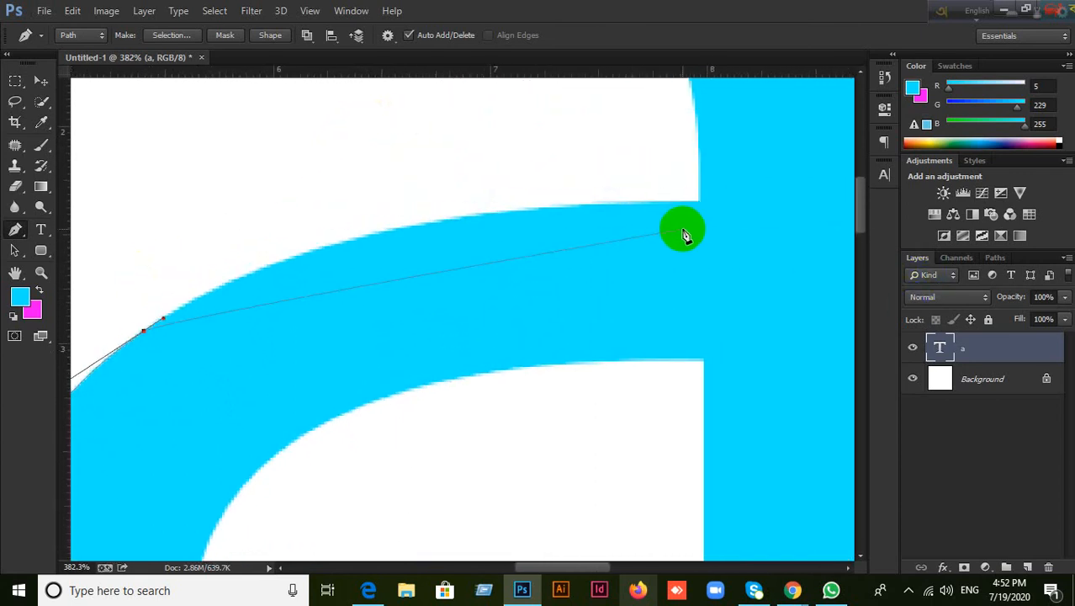
left_click(696, 206)
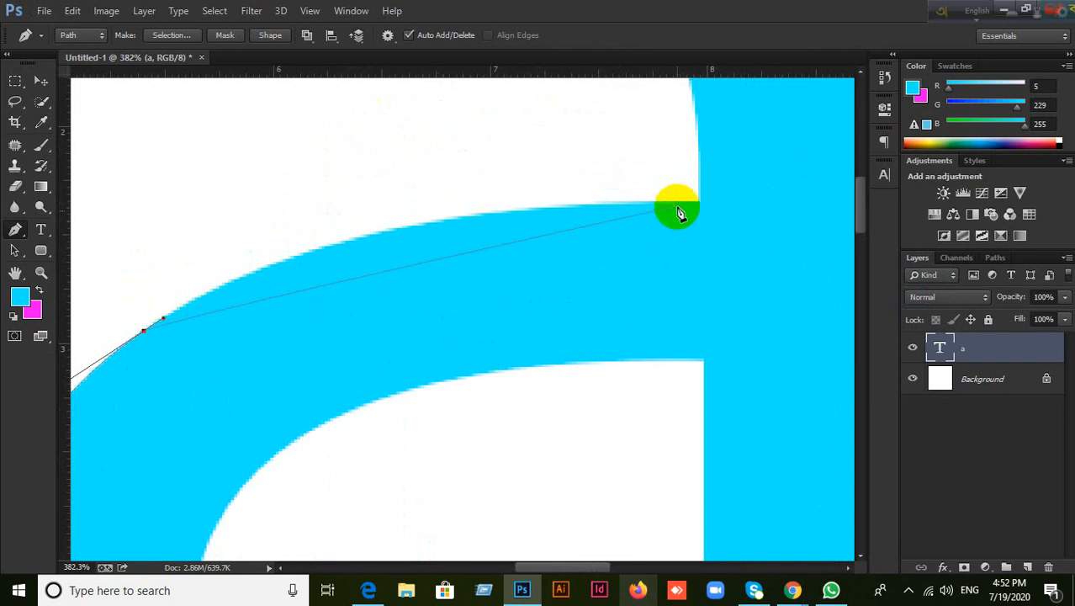
left_click_drag(337, 244, 419, 228)
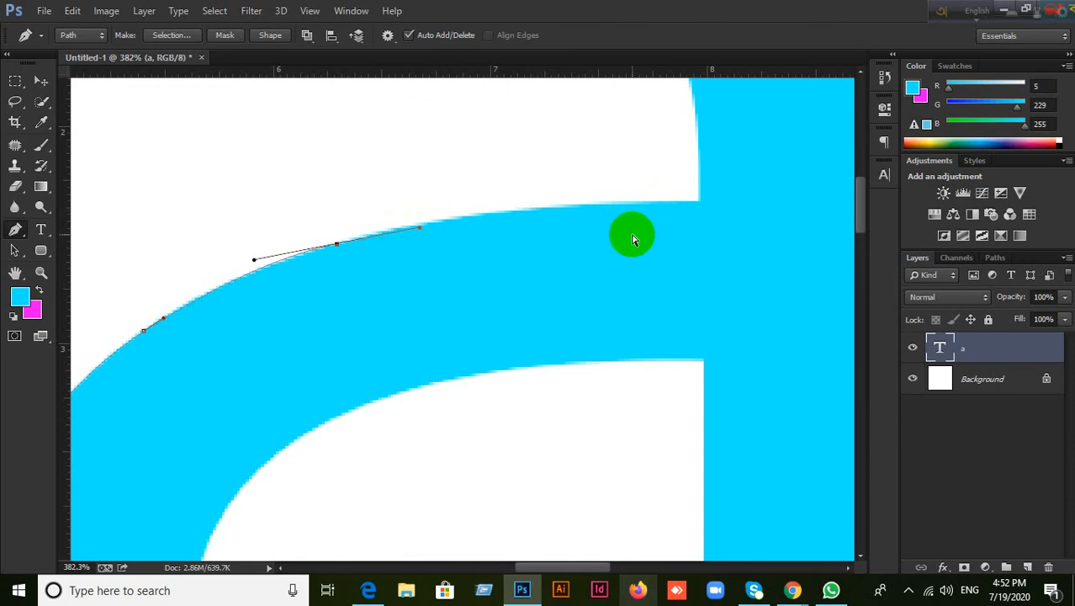
key("ctrl+z")
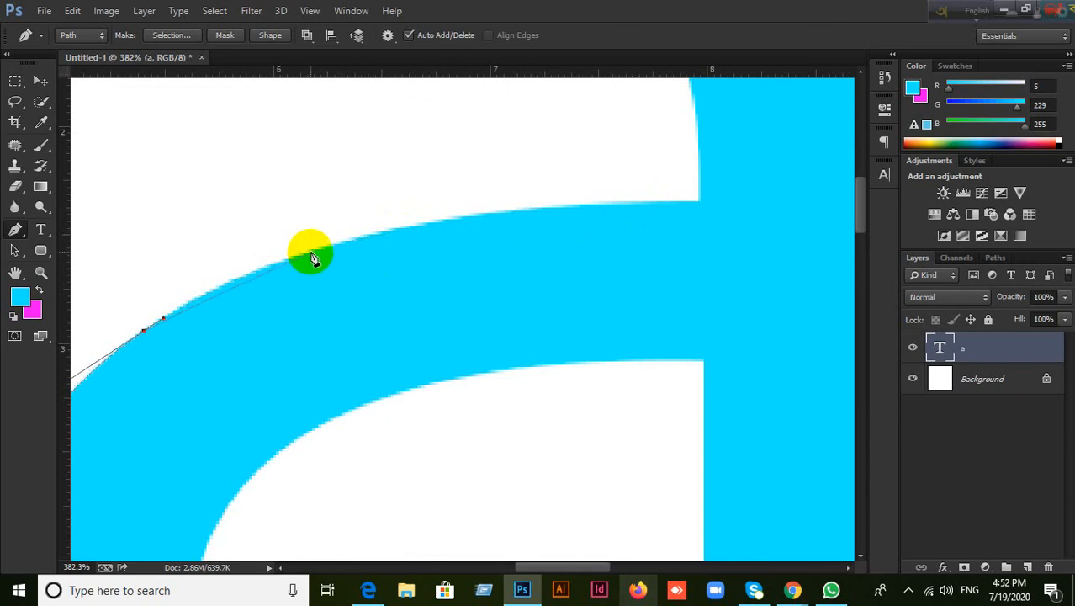
left_click_drag(309, 253, 382, 233)
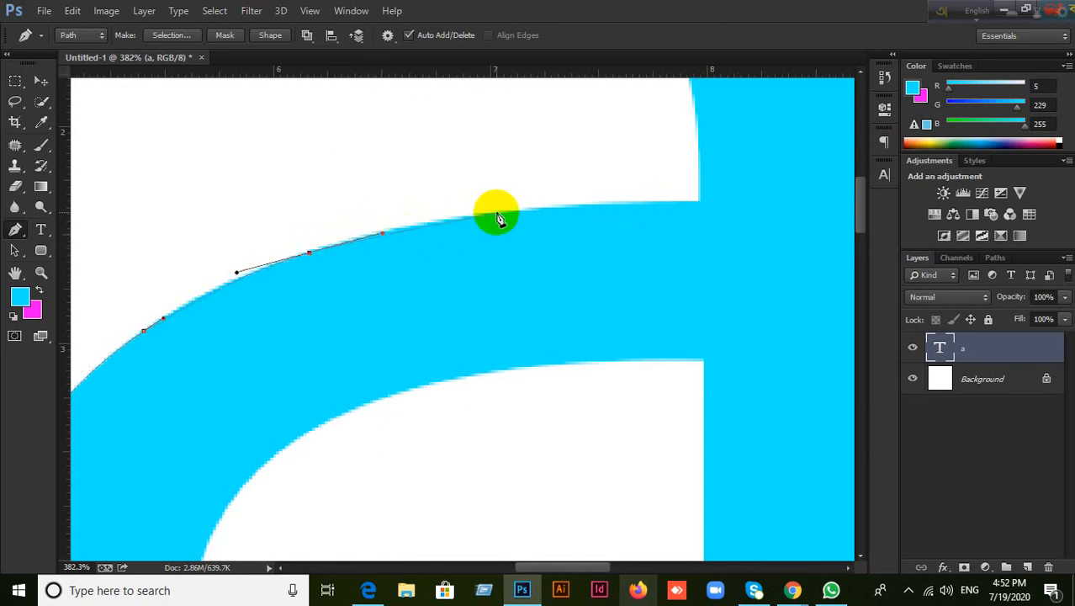
Step: Try one more smooth anchor near the stem, and undo the path back to the bowl's upper-left shoulder anchor
left_click_drag(545, 208, 595, 204)
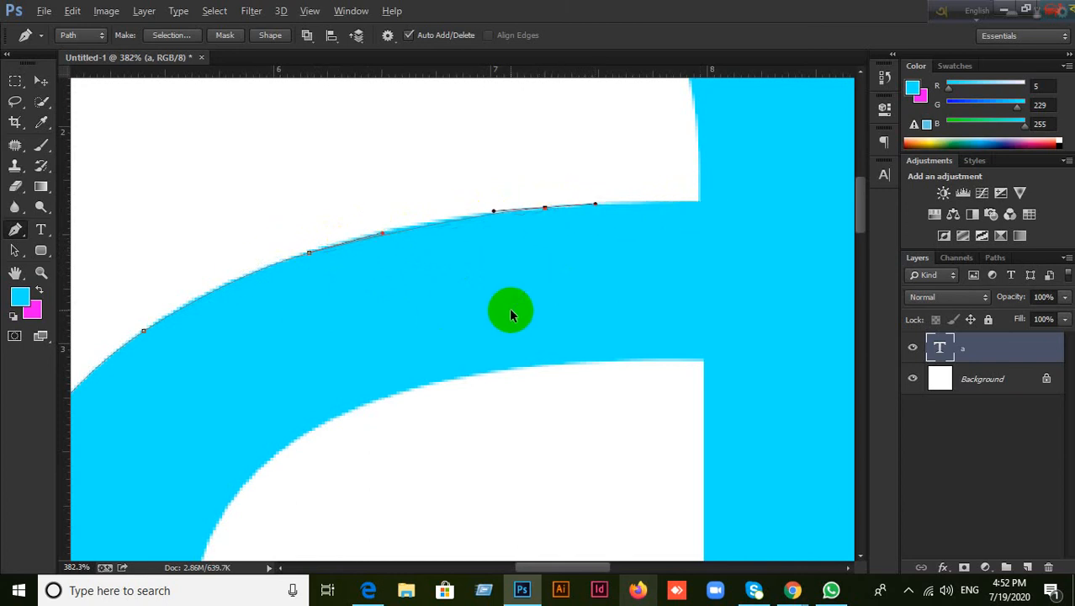
key("ctrl+z")
key("ctrl+z")
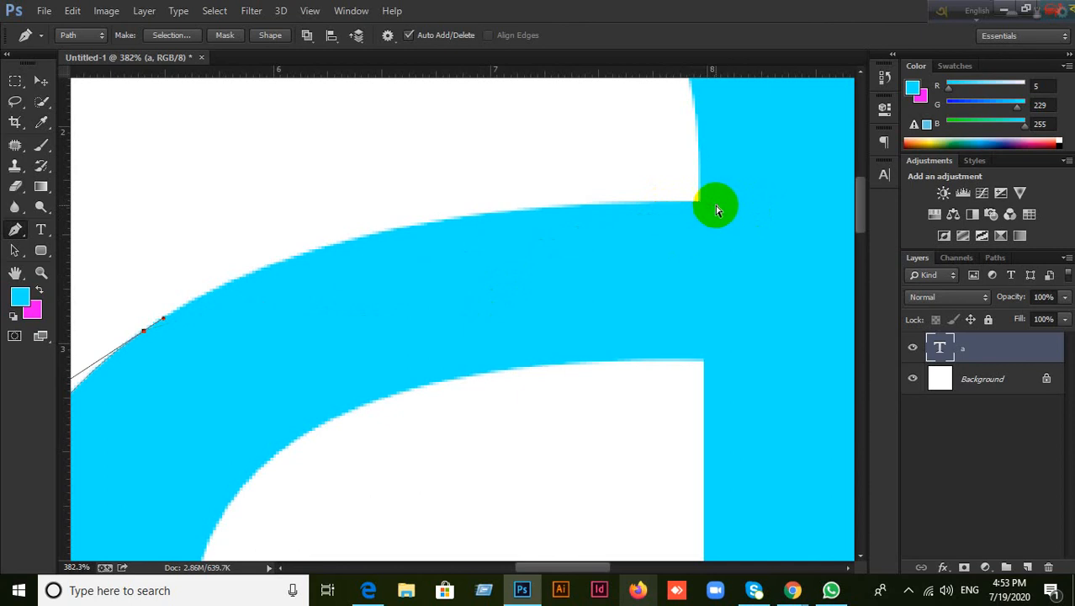
Step: Add a smooth anchor where the bowl meets the stem and lengthen its incoming handle to fit the bowl's upper outer curve
scroll(705, 210, "up", 1)
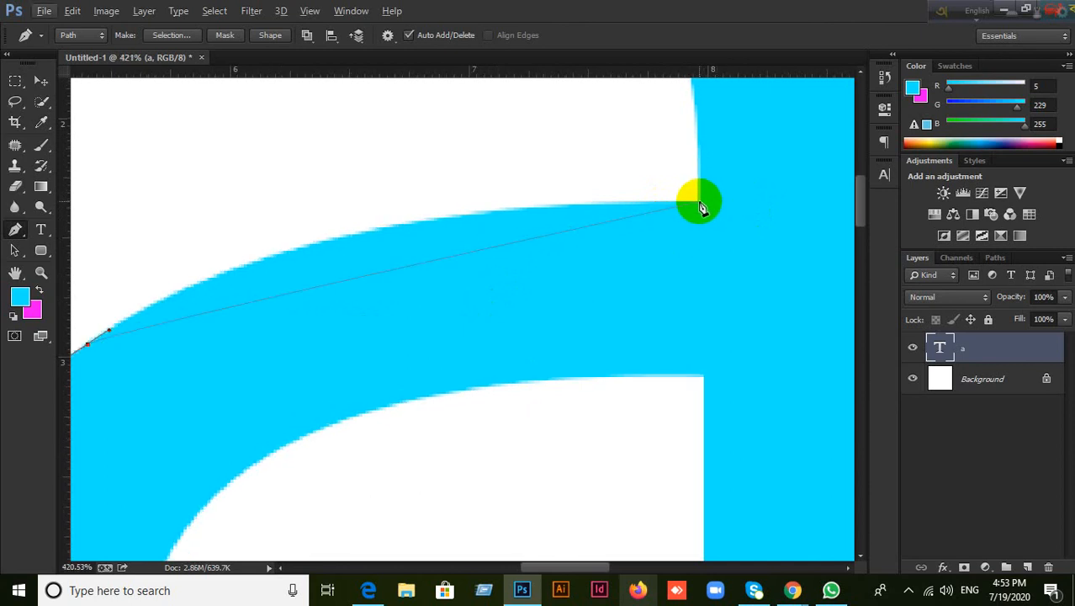
left_click_drag(698, 203, 721, 202)
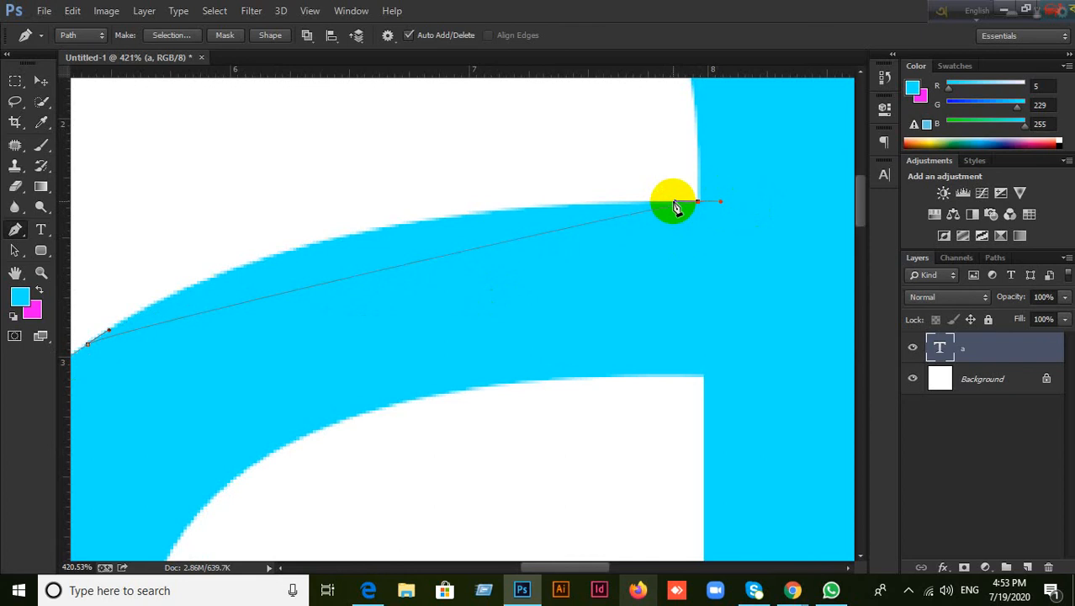
left_click(261, 202)
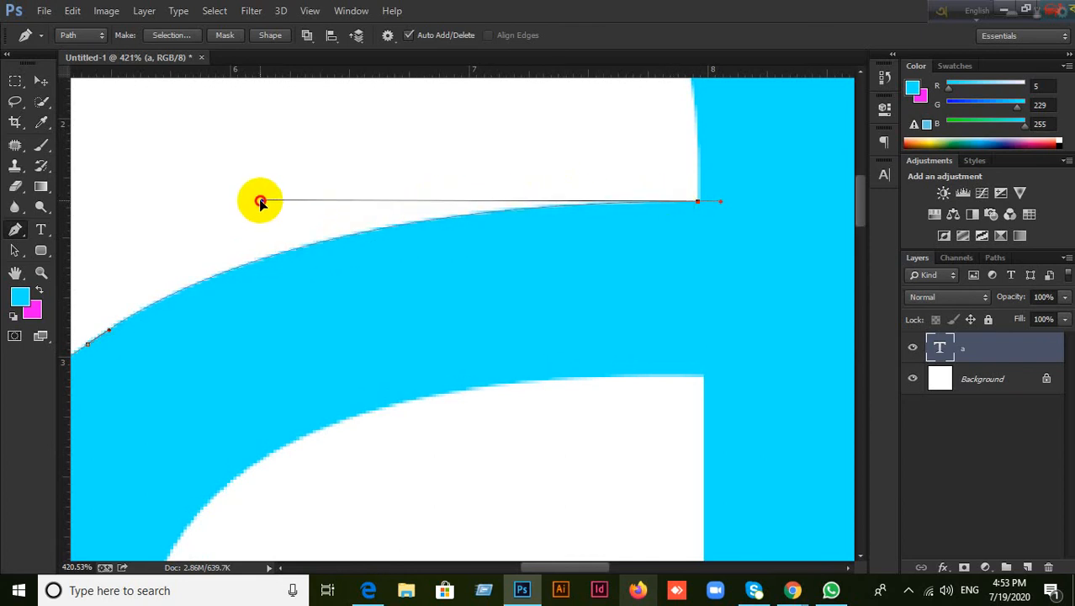
Step: Try smooth anchors at the top of the inner arch with lengthened incoming handles, undoing each attempt
left_click_drag(756, 169, 824, 448)
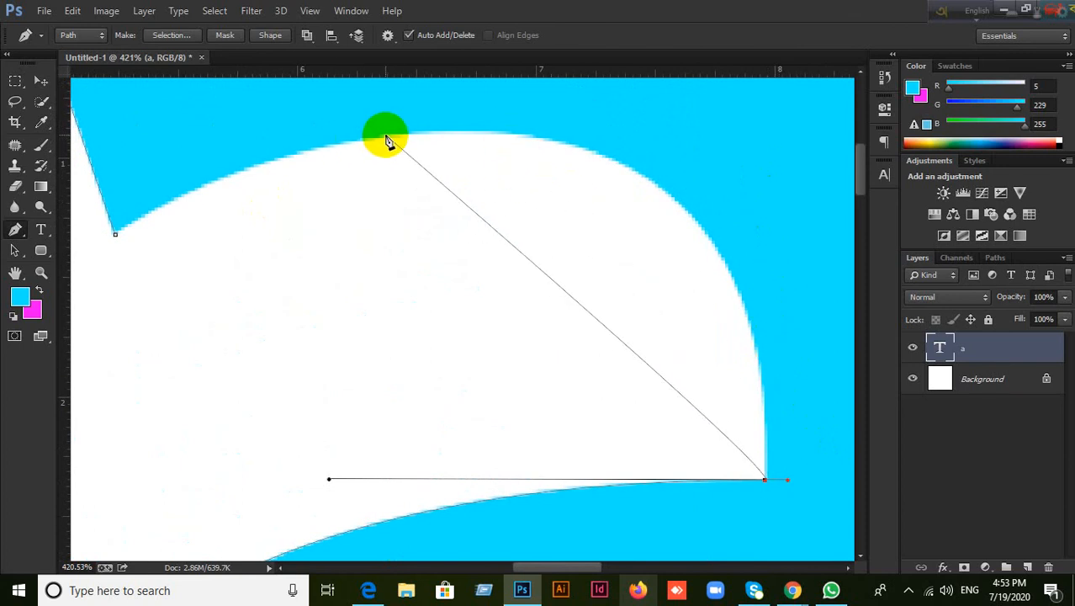
left_click_drag(386, 135, 352, 141)
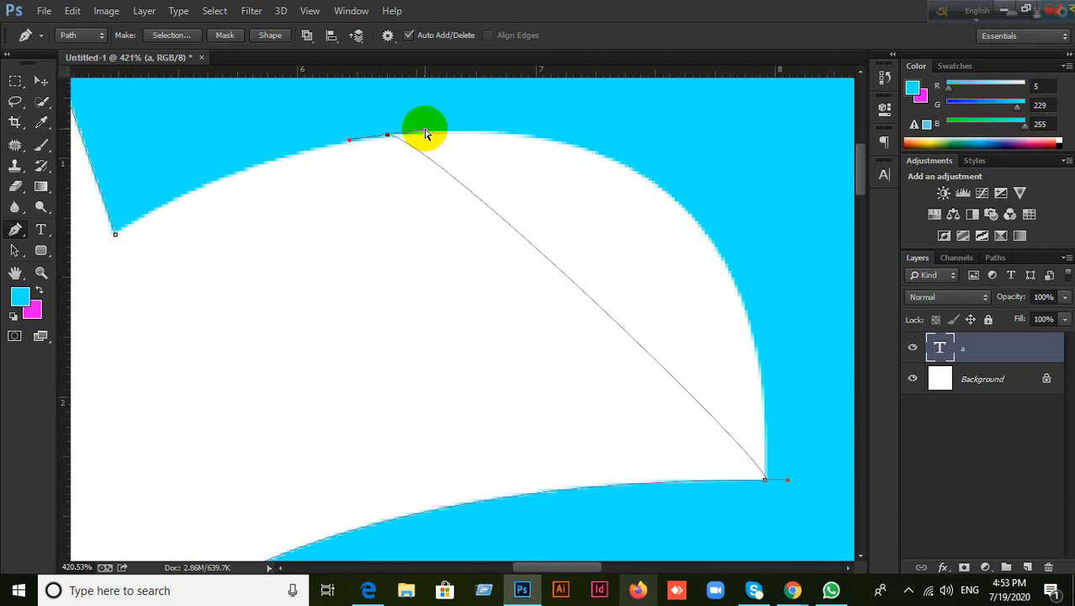
left_click_drag(424, 133, 782, 132)
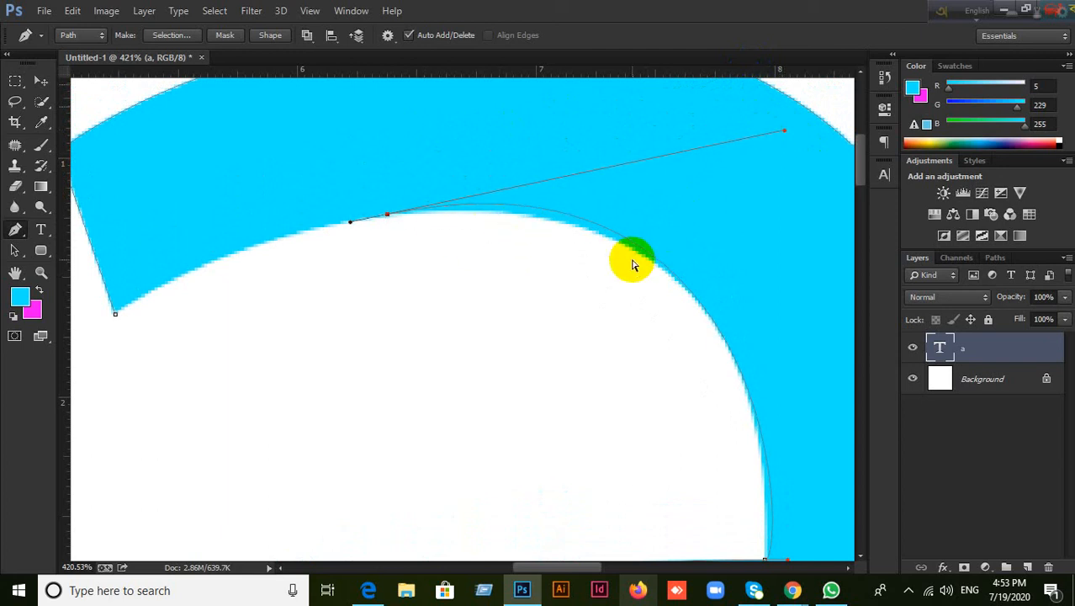
key("ctrl+z")
key("ctrl+z")
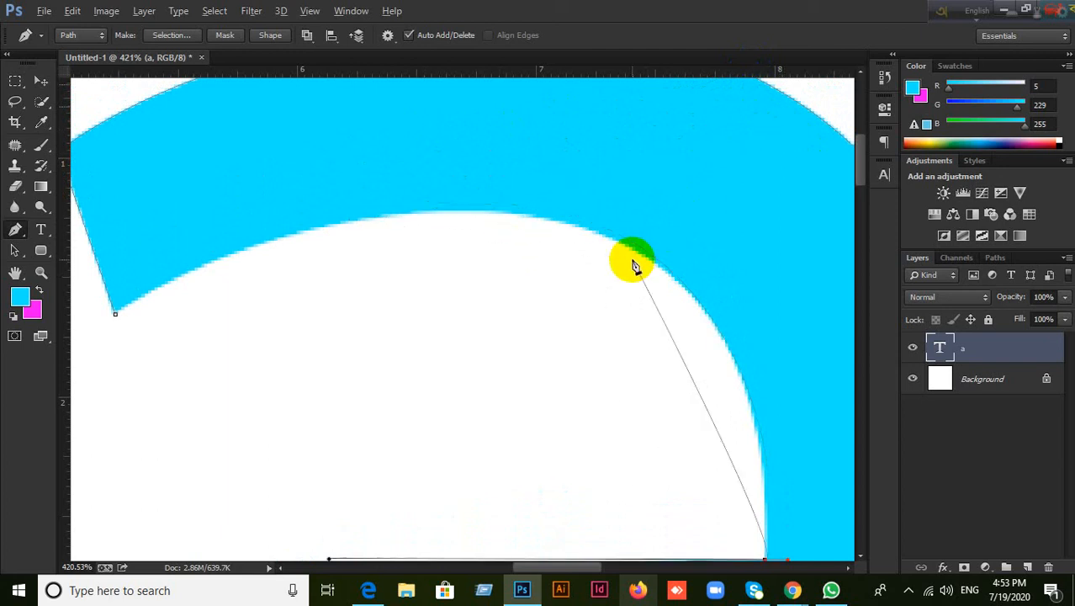
left_click_drag(633, 263, 632, 222)
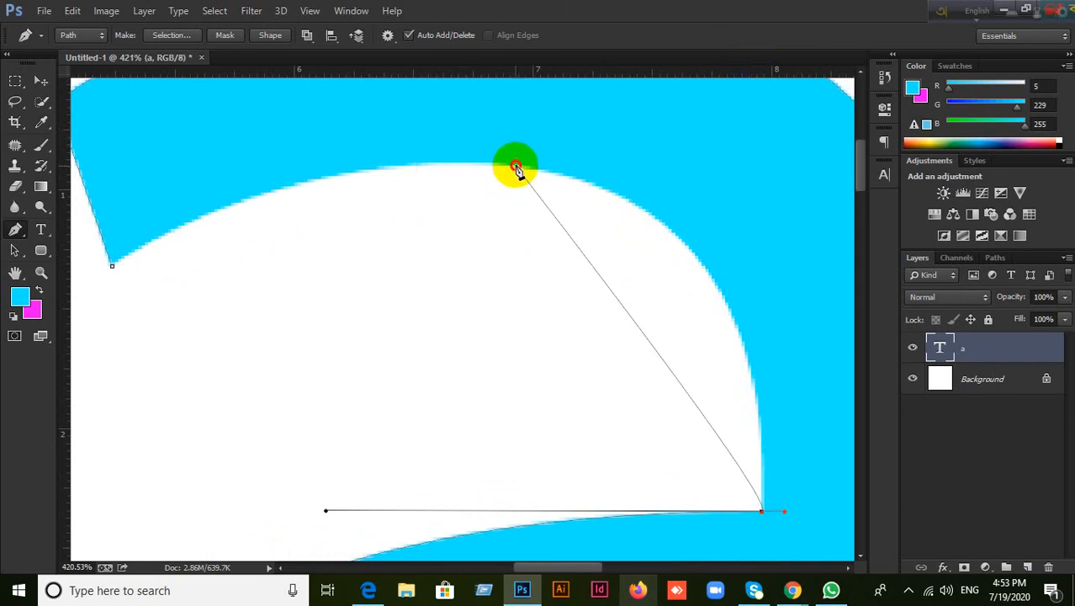
left_click_drag(516, 168, 757, 149)
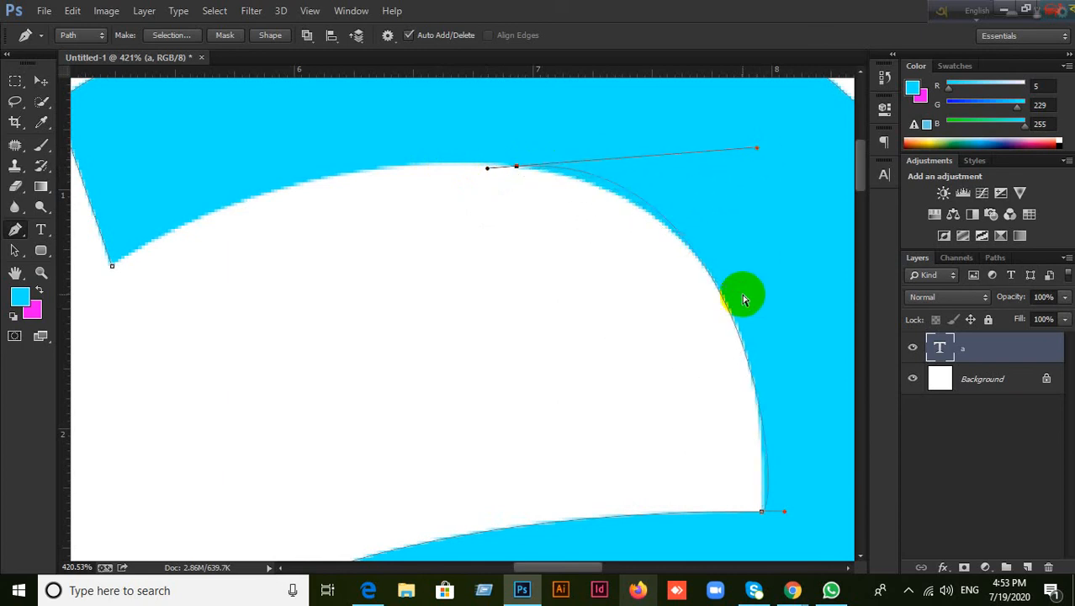
key("ctrl+z")
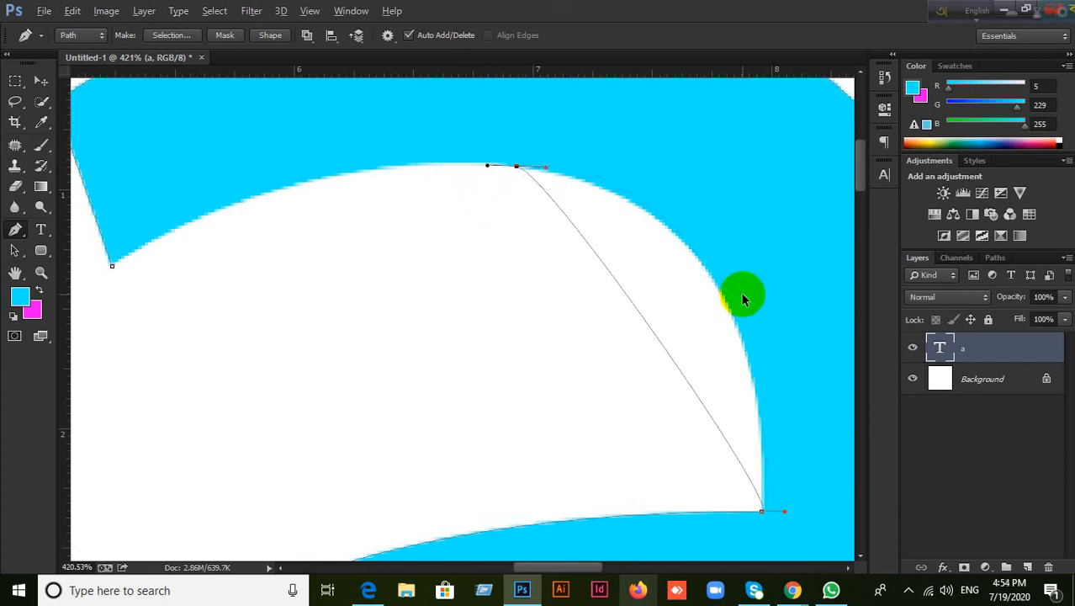
key("ctrl+z")
Step: Redirect the outgoing handle of the bowl-stem corner anchor upward along the arch's inner edge
scroll(787, 509, "up", 4)
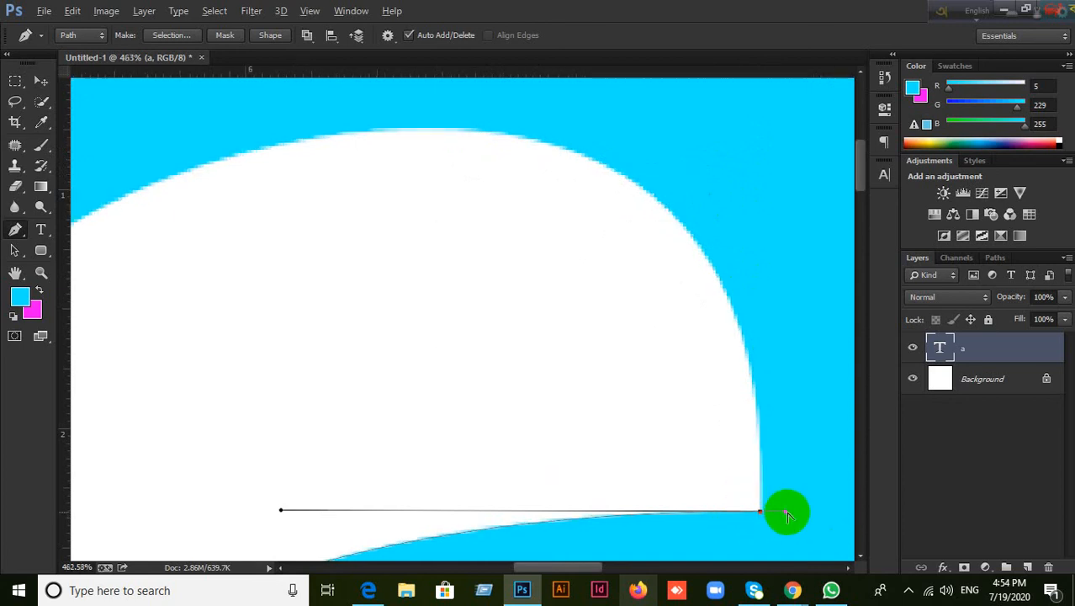
scroll(739, 480, "up", 3)
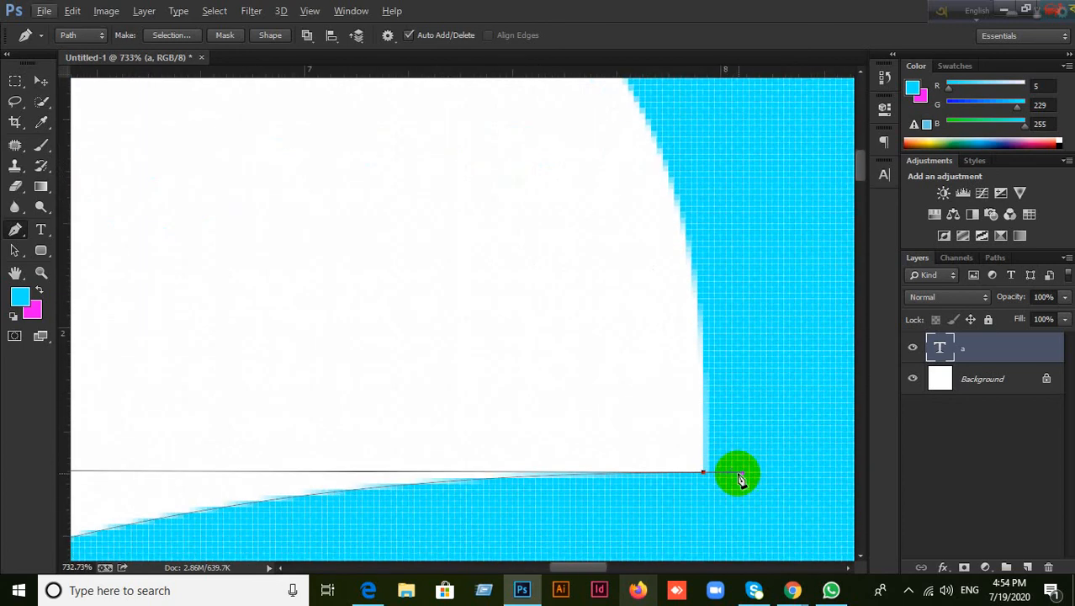
scroll(734, 492, "down", 3)
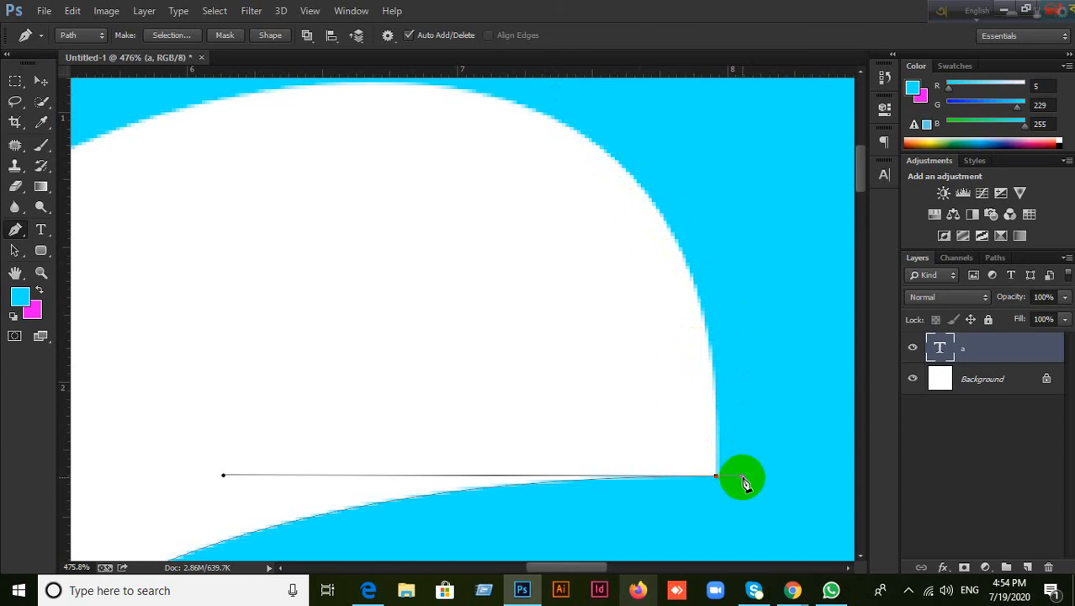
left_click_drag(663, 293, 578, 69)
left_click_drag(648, 414, 633, 88)
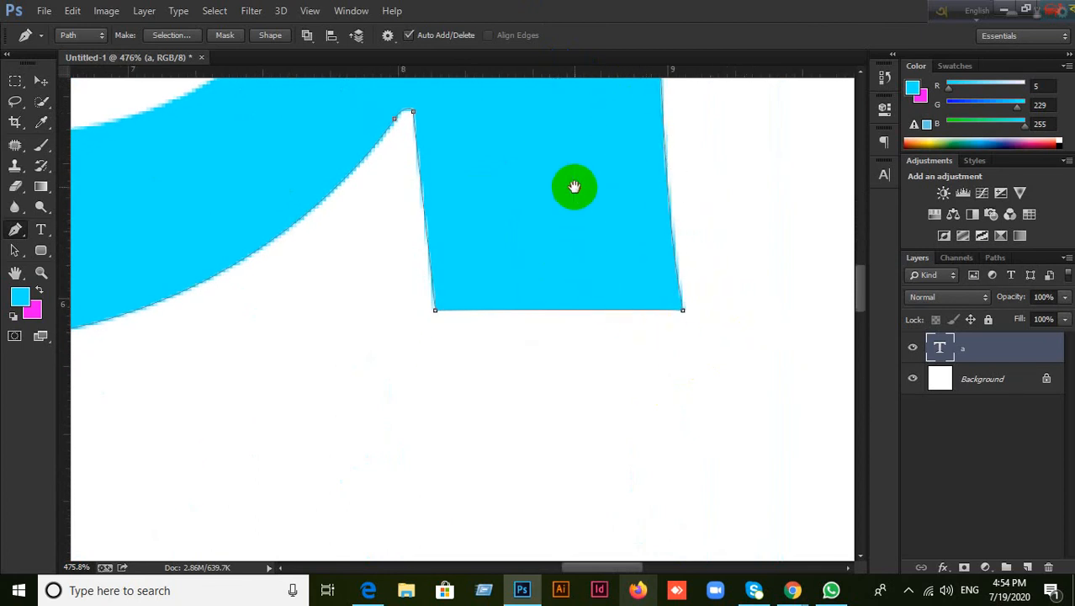
left_click_drag(577, 185, 677, 555)
left_click_drag(610, 185, 712, 565)
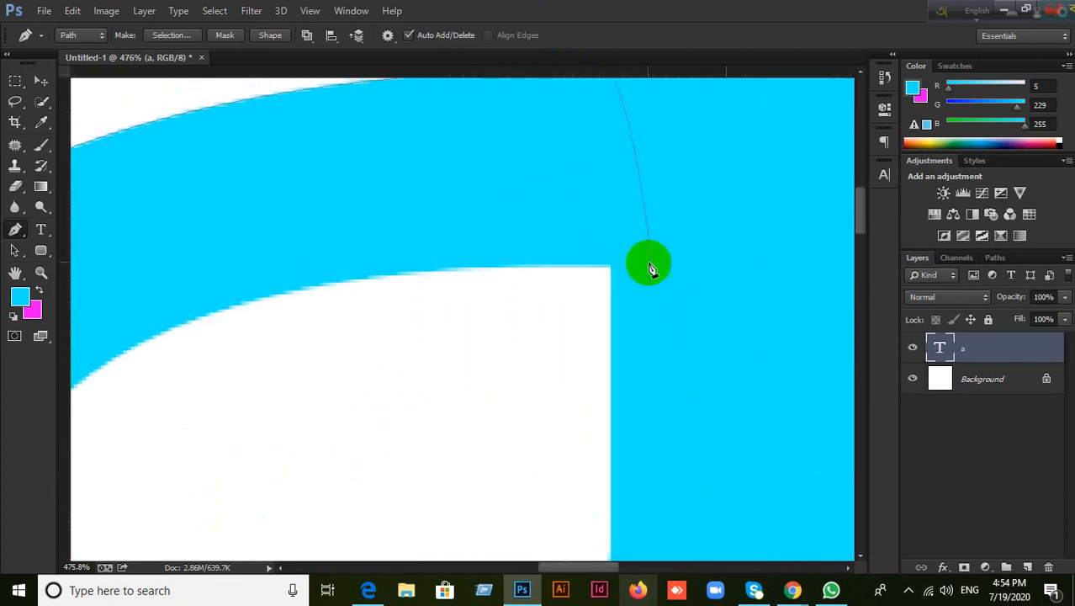
left_click_drag(643, 249, 680, 472)
left_click_drag(698, 258, 725, 439)
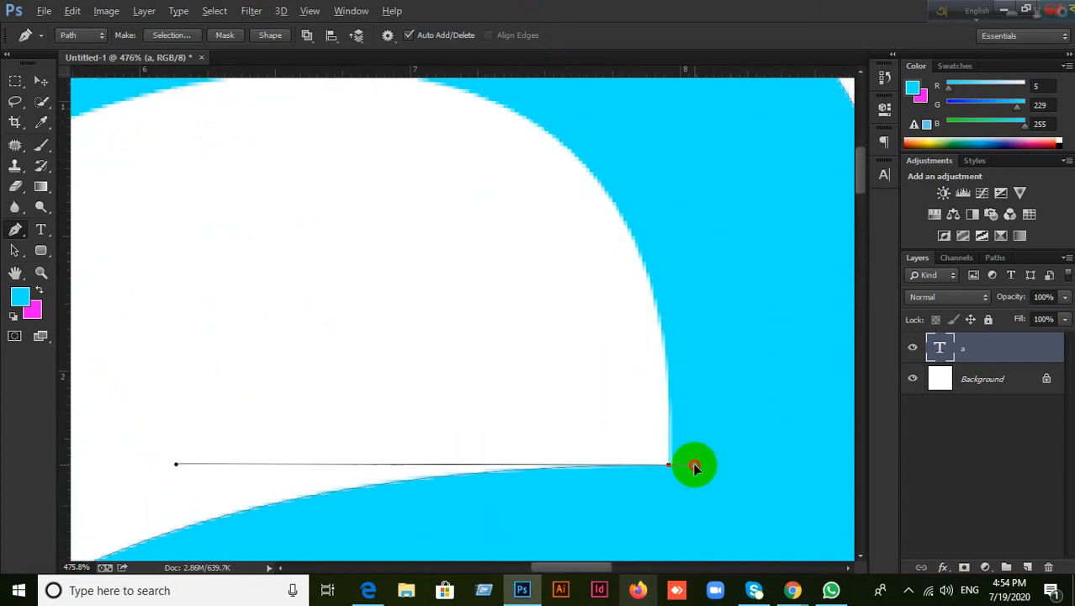
left_click_drag(695, 469, 668, 408)
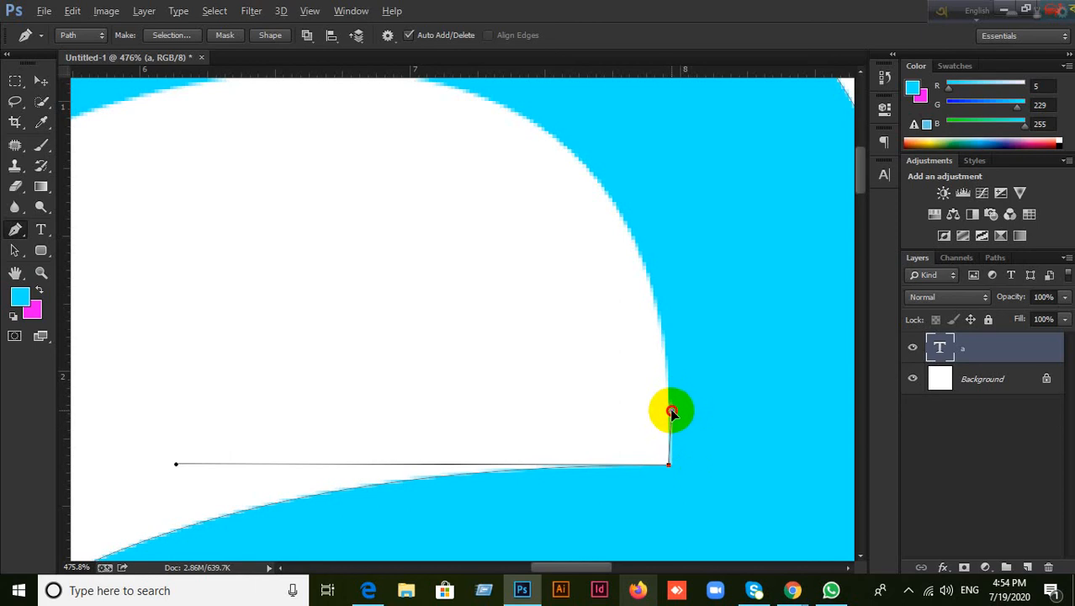
Step: Add a smooth anchor at the top of the inner arch and lengthen its incoming handle to fit the curve down to the stem
left_click_drag(682, 264, 763, 330)
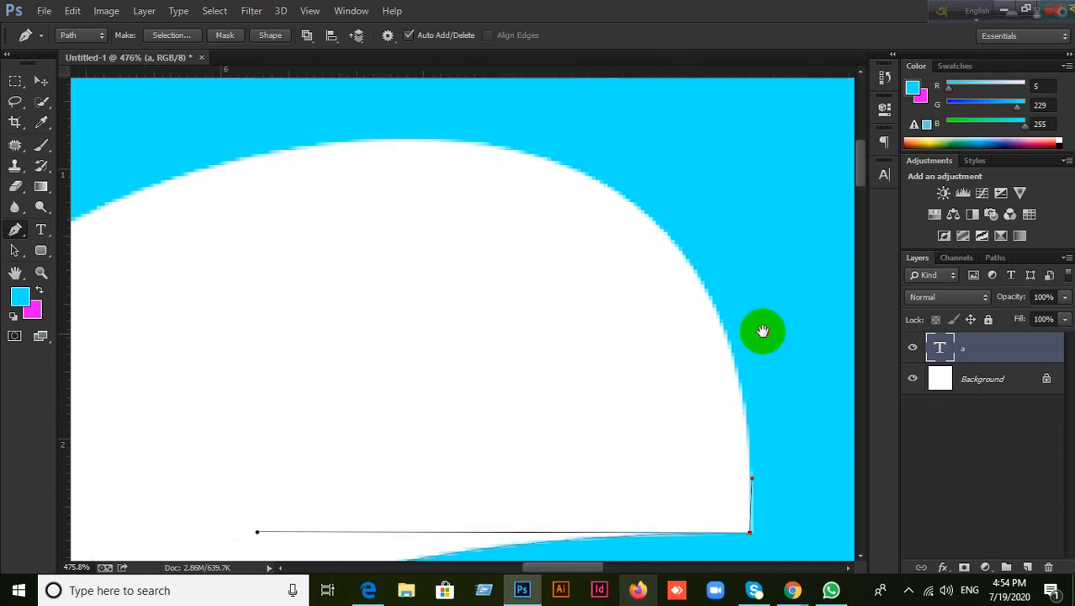
left_click(433, 144)
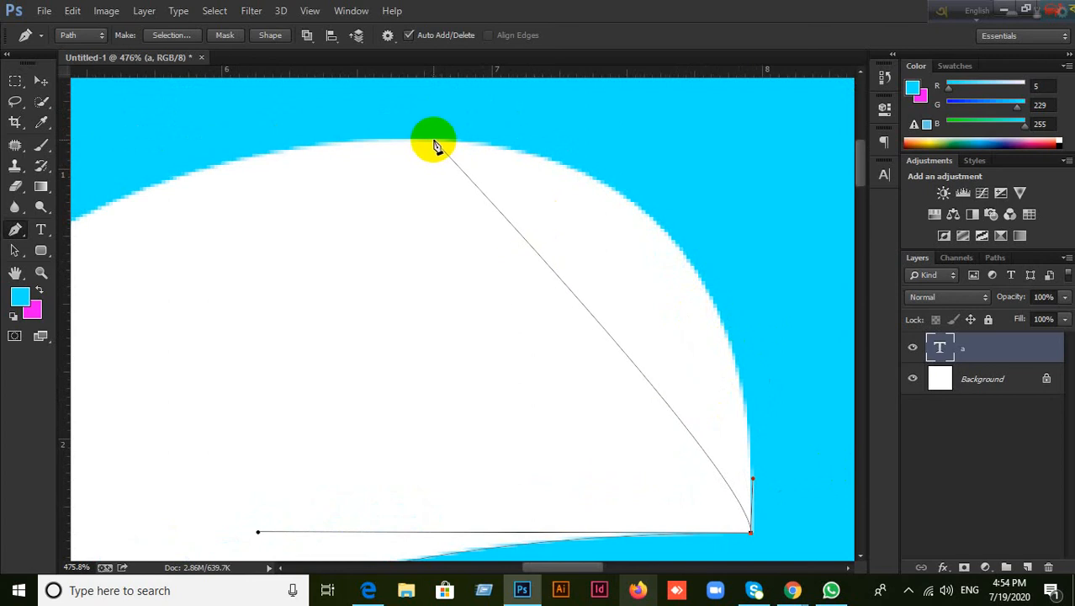
left_click_drag(435, 141, 775, 152)
Step: Extend the path along the inner arch to a fitted anchor near the terminal's lower corner and close it at the starting anchor
left_click_drag(253, 231, 516, 219)
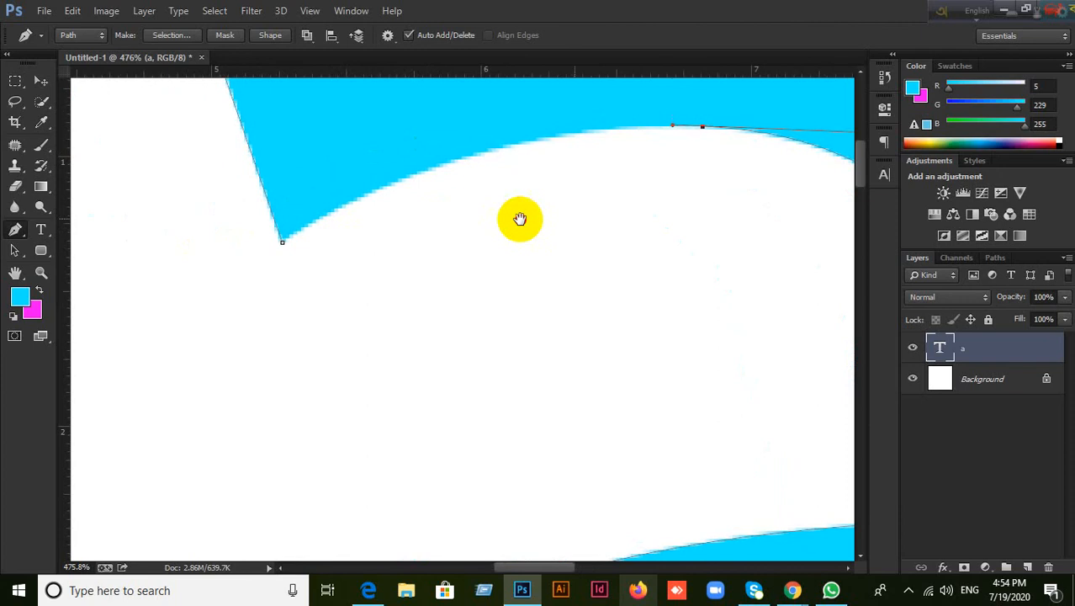
scroll(311, 284, "down", 7)
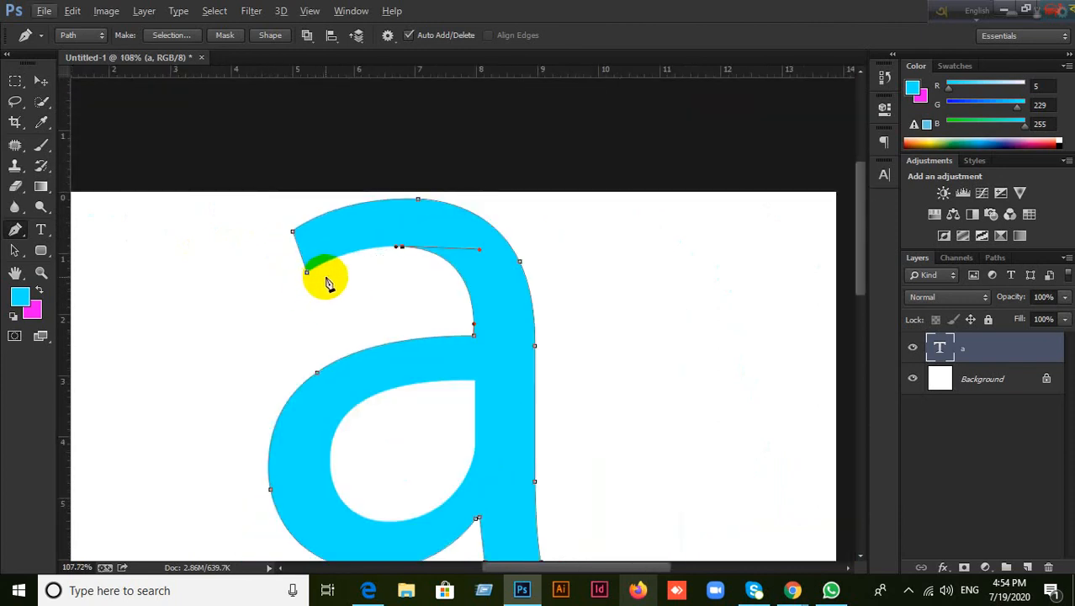
scroll(324, 278, "up", 3)
scroll(329, 278, "up", 4)
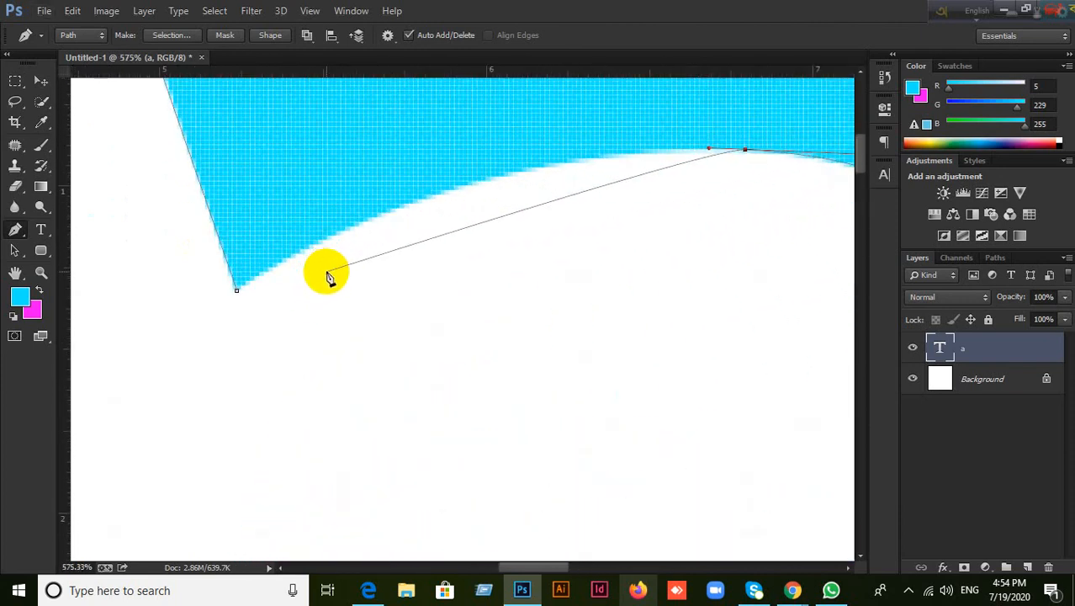
scroll(330, 279, "down", 1)
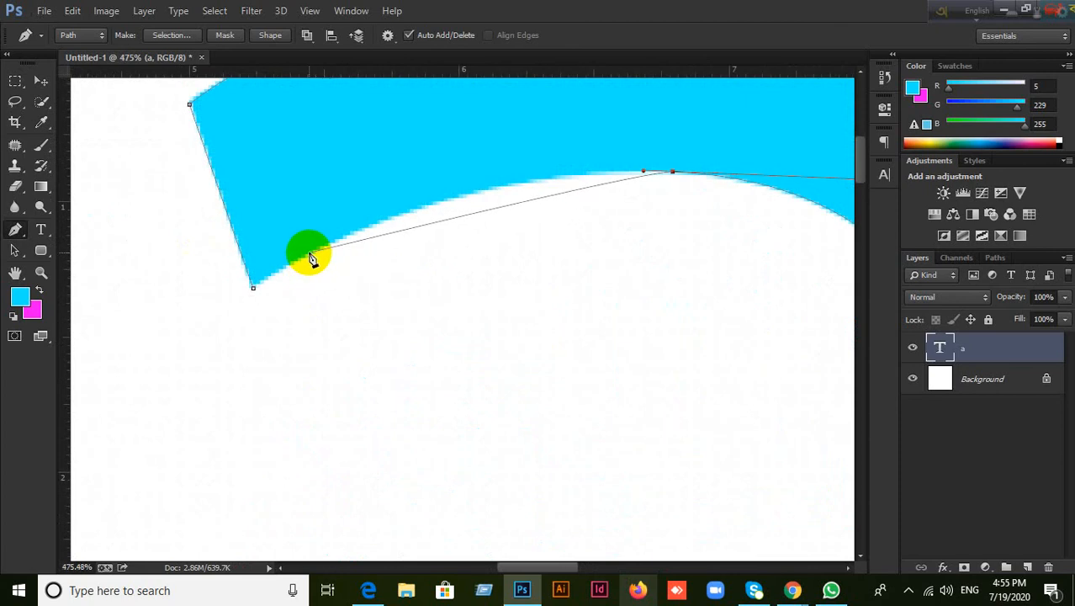
left_click_drag(256, 287, 446, 167)
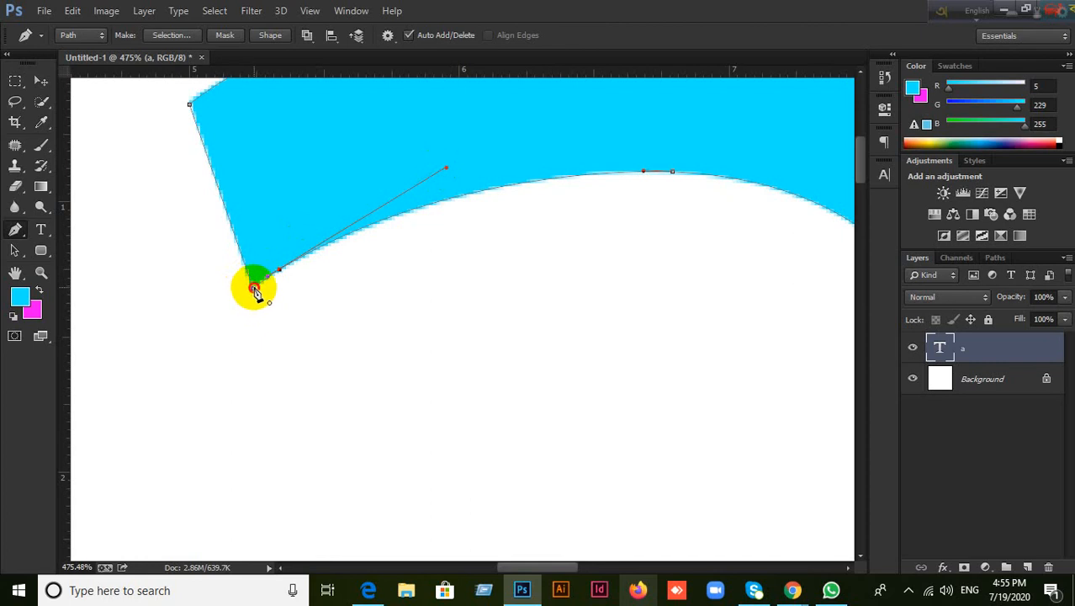
left_click(255, 288)
scroll(380, 354, "down", 5)
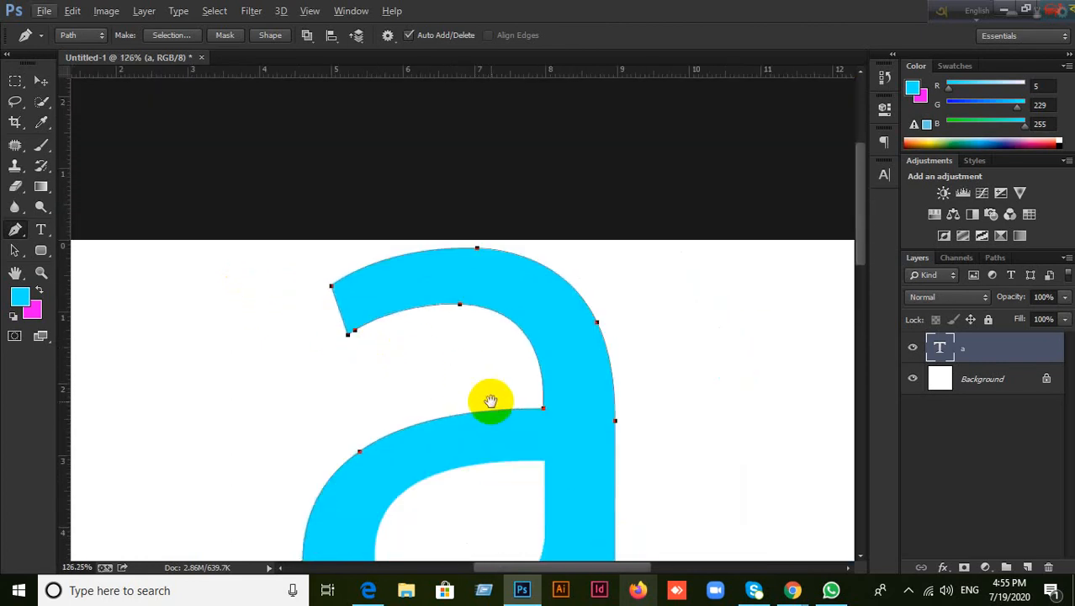
left_click_drag(490, 401, 464, 288)
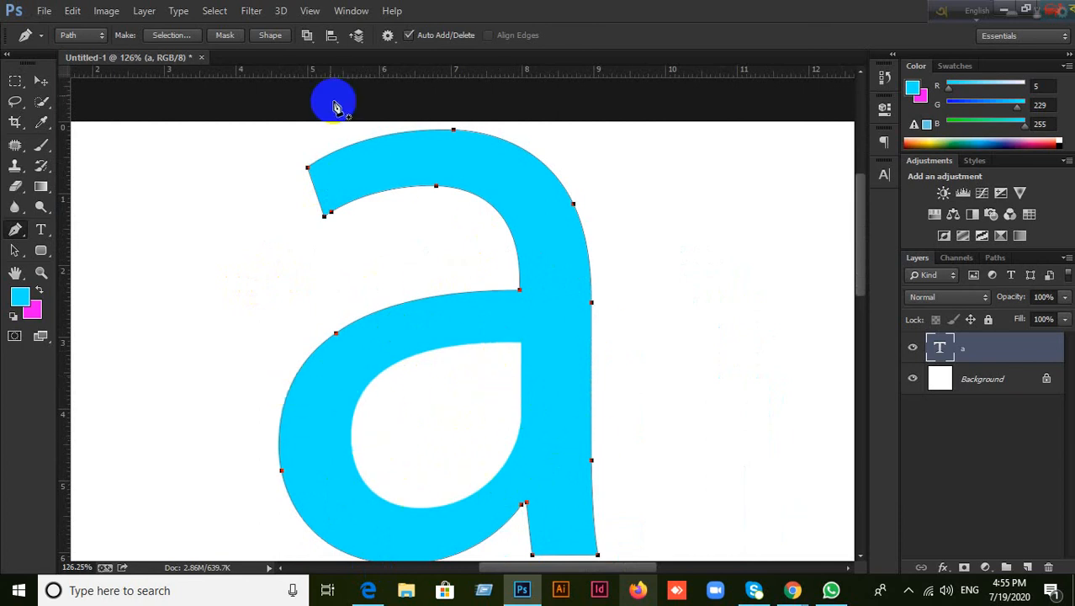
Step: Try the Intersect Shape Areas and Subtract Front Shape path operations, and switch back to Exclude Overlapping Shapes
left_click(308, 37)
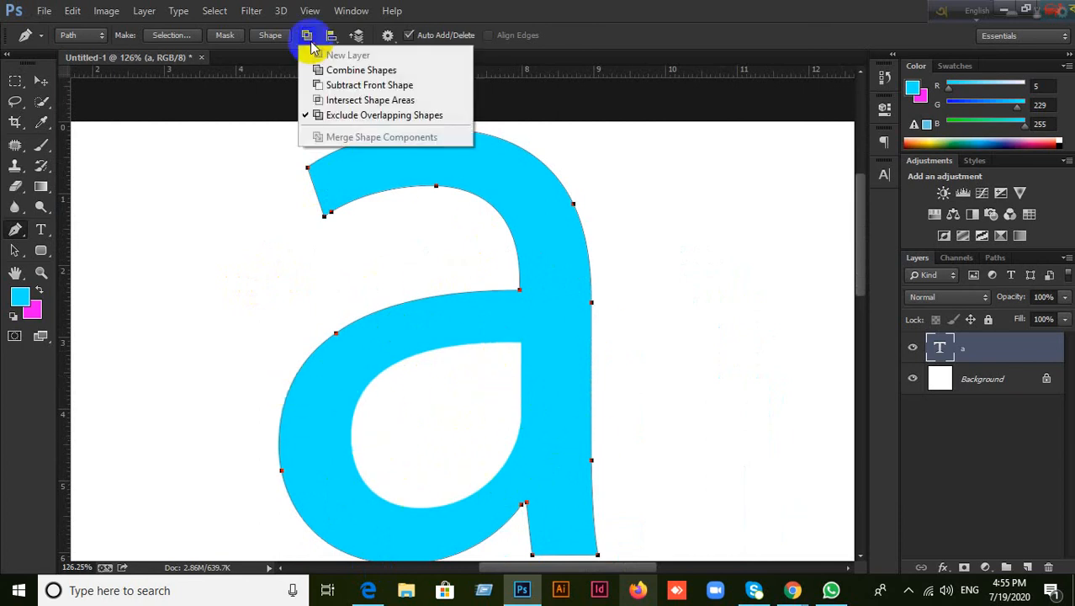
left_click(349, 100)
left_click(308, 37)
left_click(333, 85)
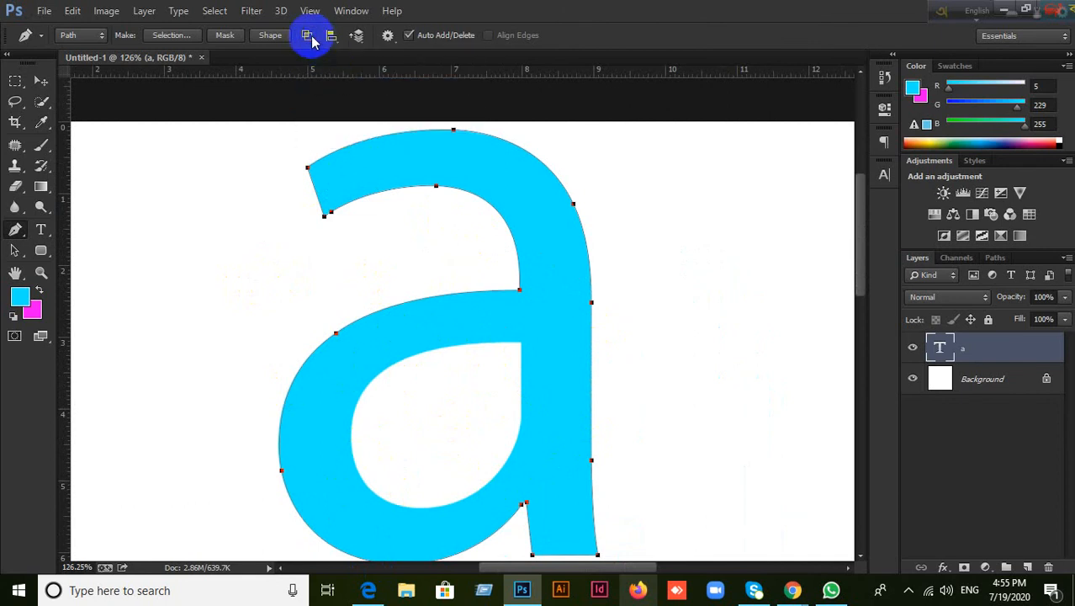
left_click(308, 37)
left_click(341, 116)
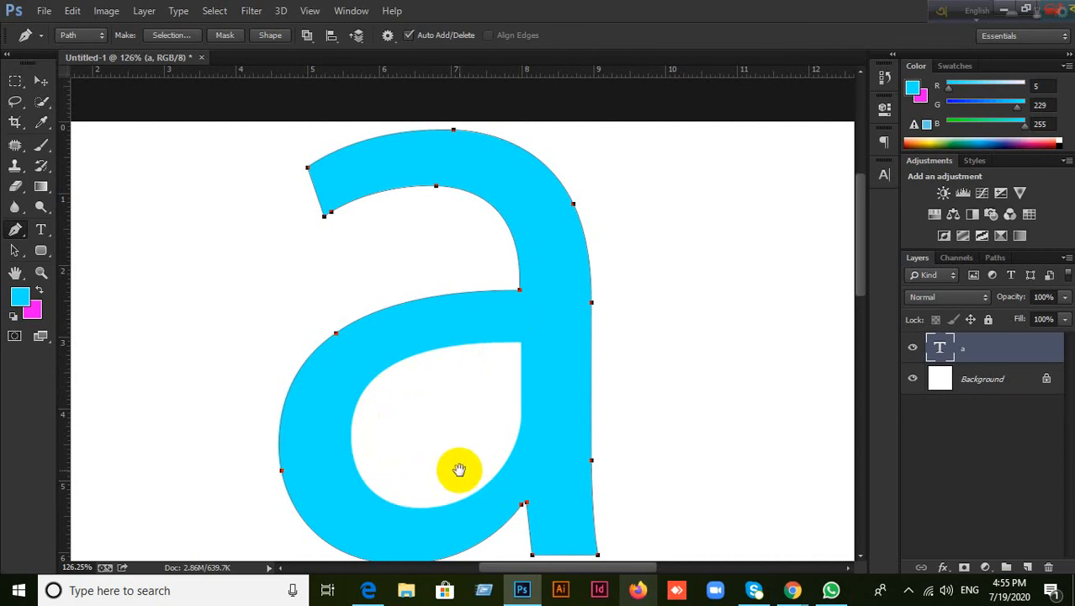
Step: Start a second subpath with a corner anchor at the upper-right corner of the letter's inner counter
left_click_drag(458, 469, 452, 375)
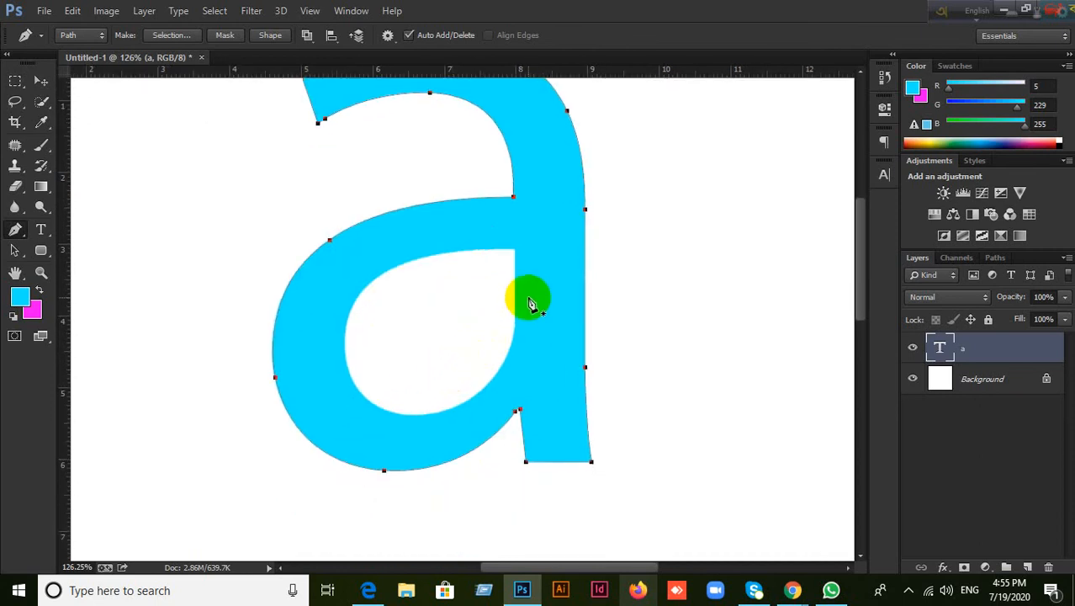
scroll(526, 298, "up", 3)
scroll(459, 267, "up", 3)
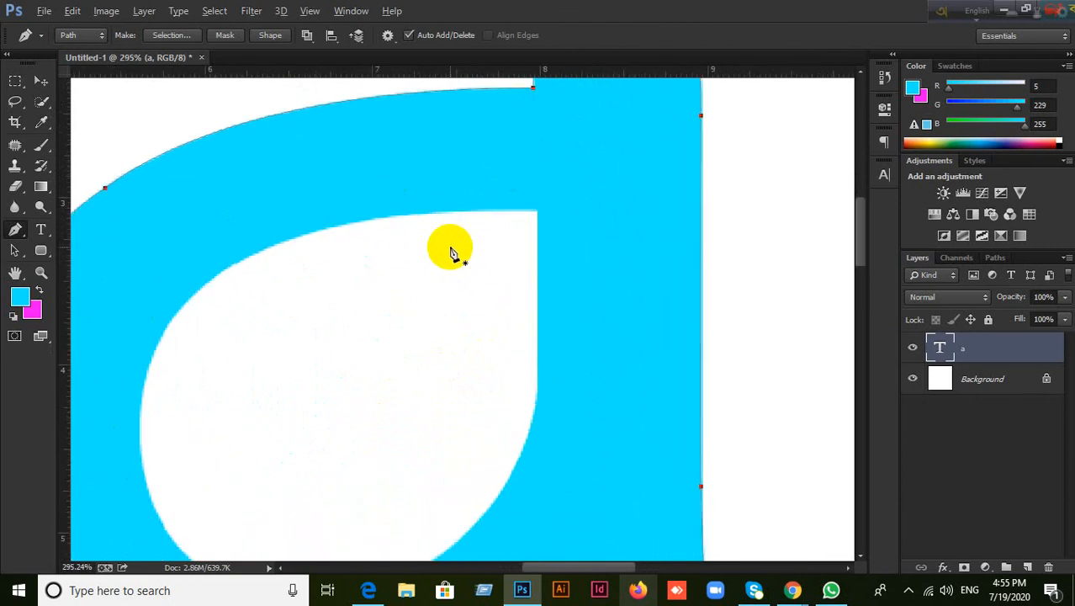
left_click_drag(459, 267, 593, 170)
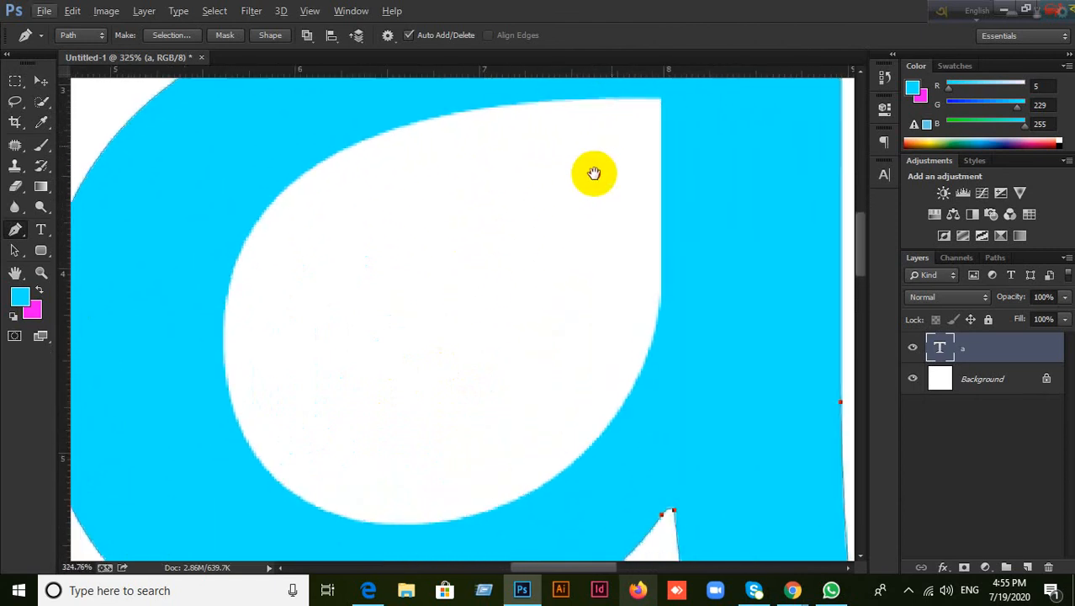
left_click(665, 104)
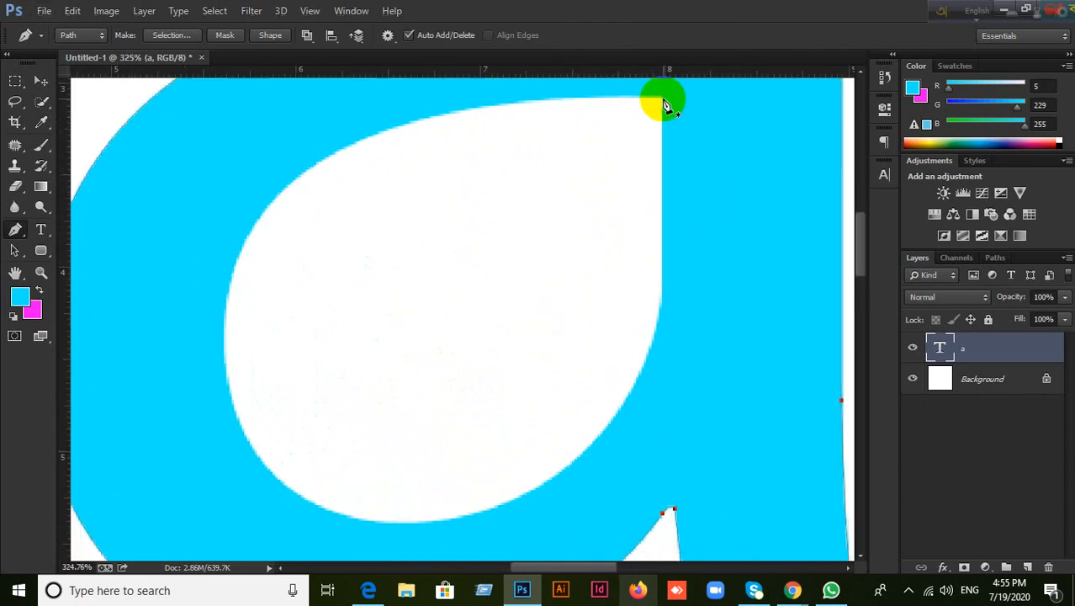
left_click_drag(665, 104, 688, 280)
left_click(664, 106)
left_click_drag(664, 102, 642, 372)
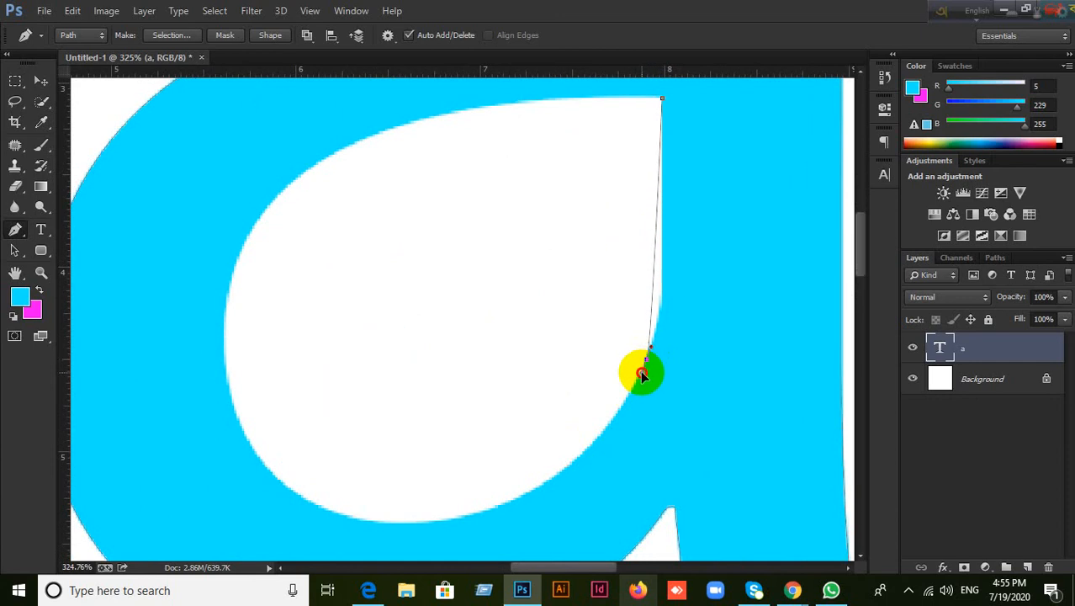
key("ctrl+z")
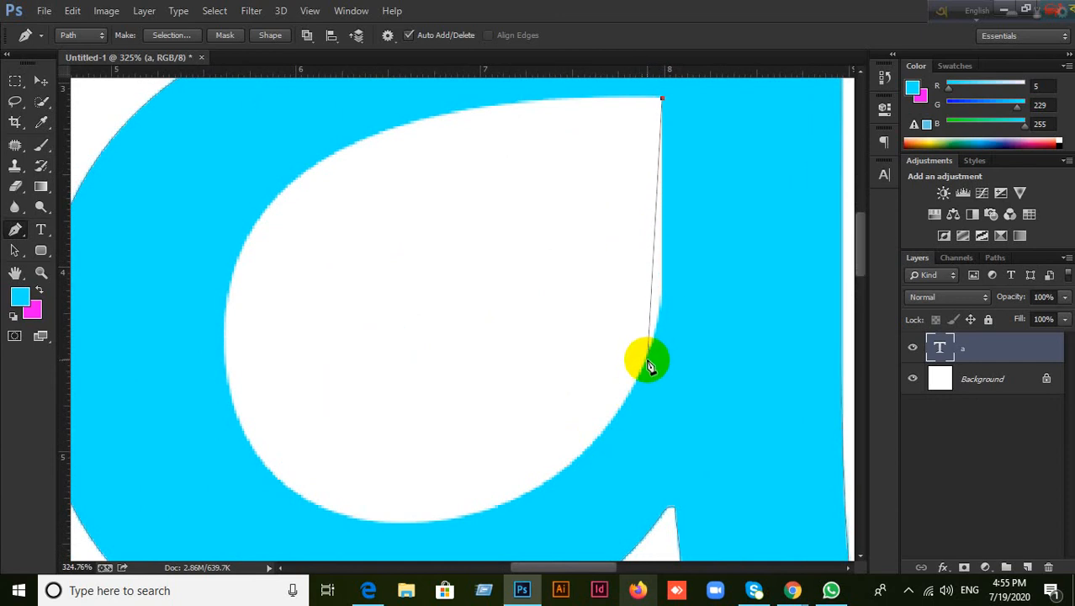
left_click_drag(643, 363, 592, 334)
key("ctrl+z")
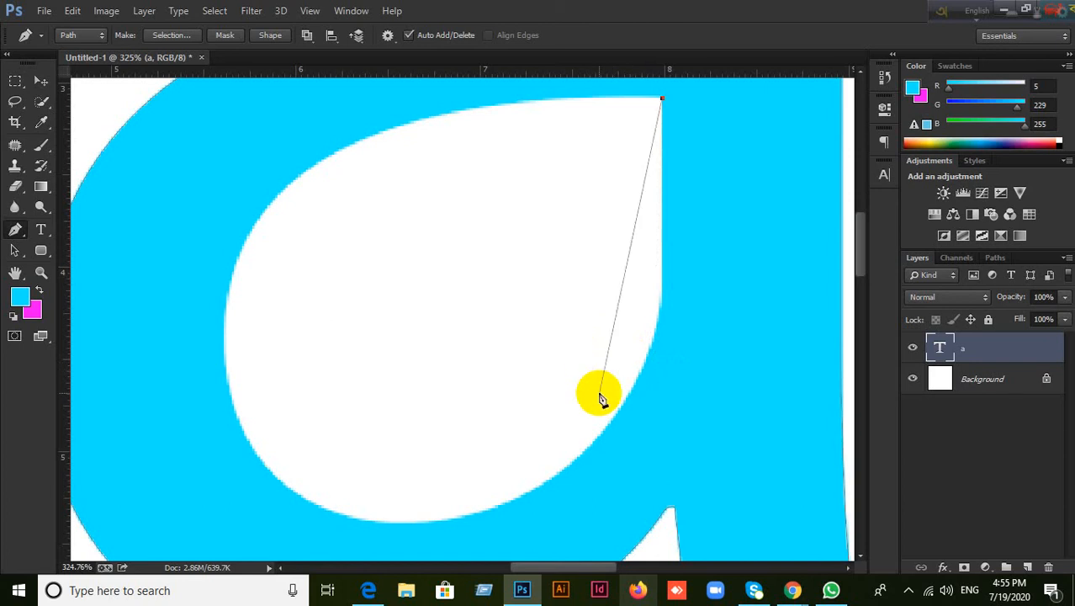
left_click_drag(641, 371, 732, 408)
key("ctrl+z")
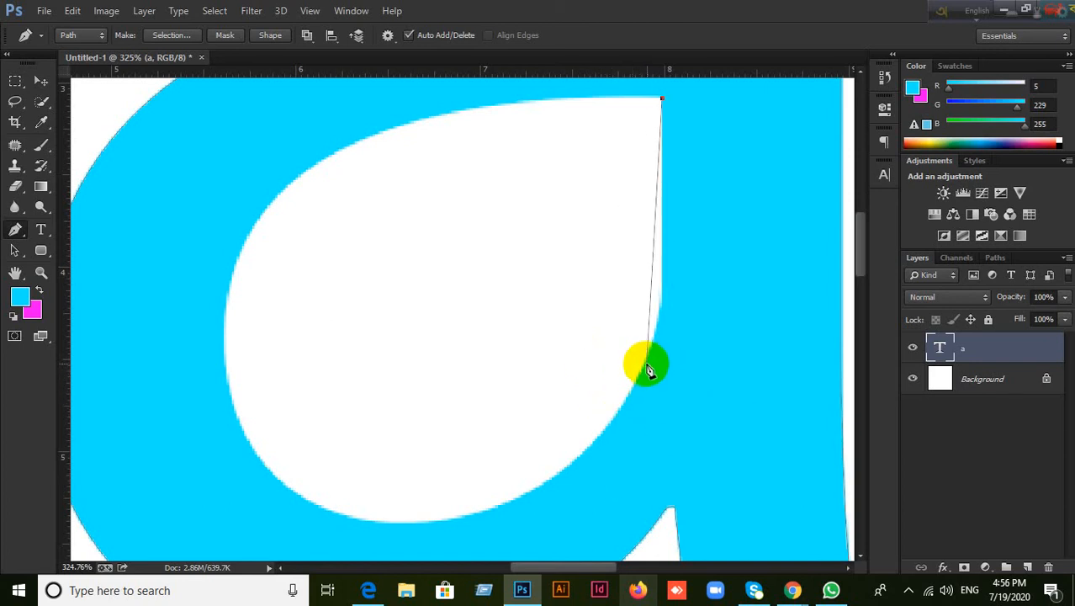
scroll(350, 532, "left", 5)
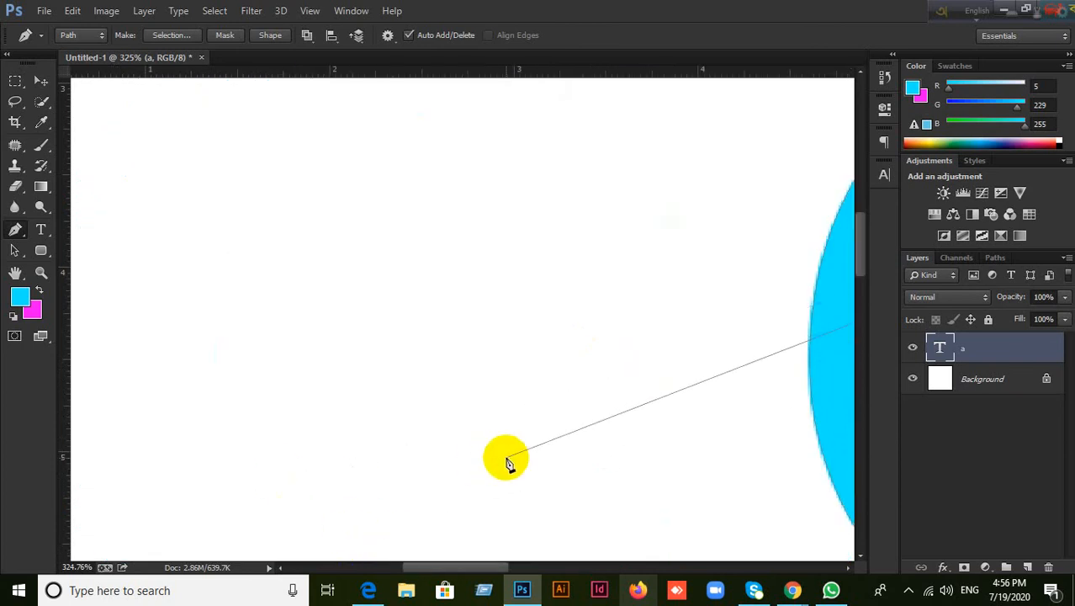
left_click_drag(629, 447, 186, 377)
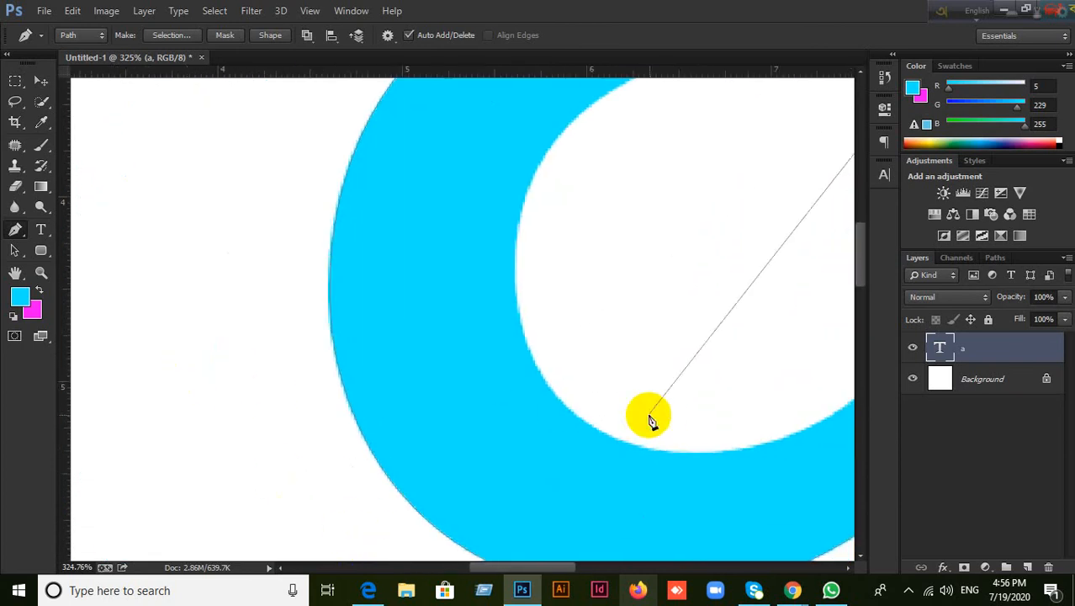
left_click_drag(648, 420, 353, 425)
left_click_drag(669, 285, 668, 335)
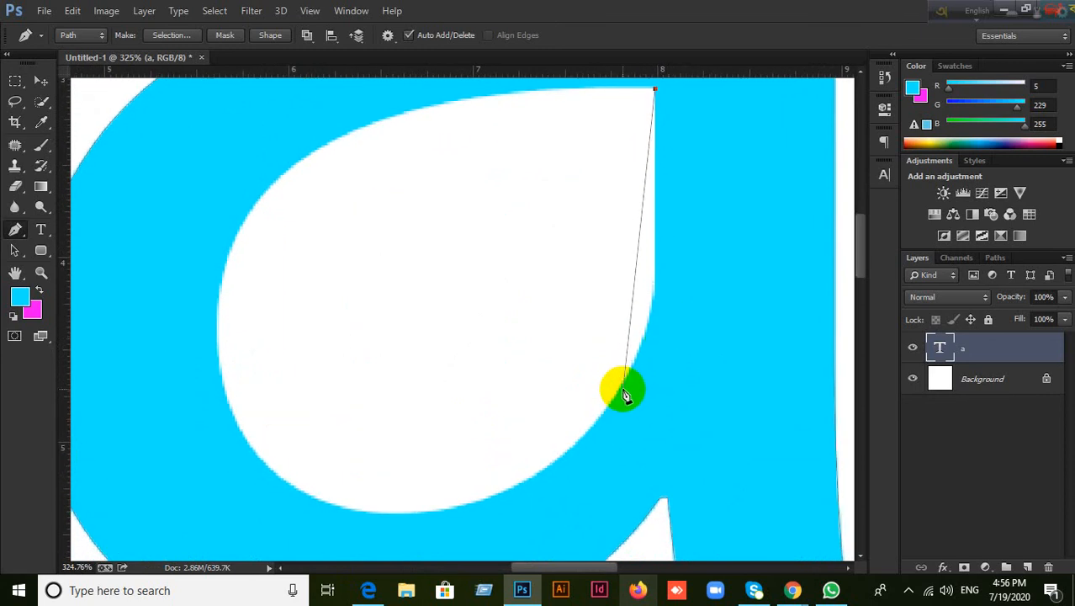
left_click_drag(621, 387, 681, 302)
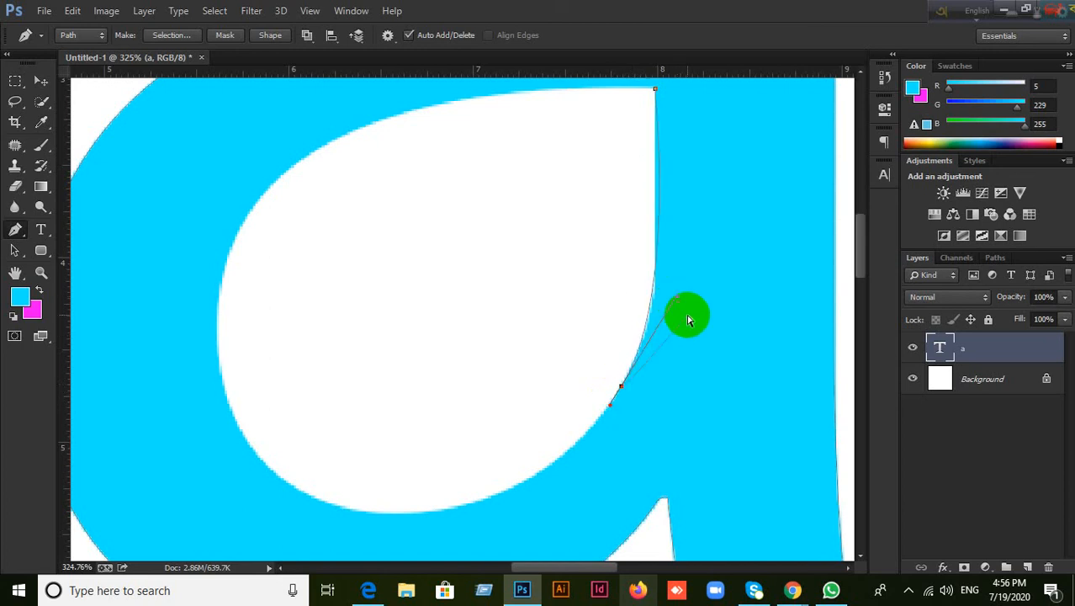
key("ctrl+z")
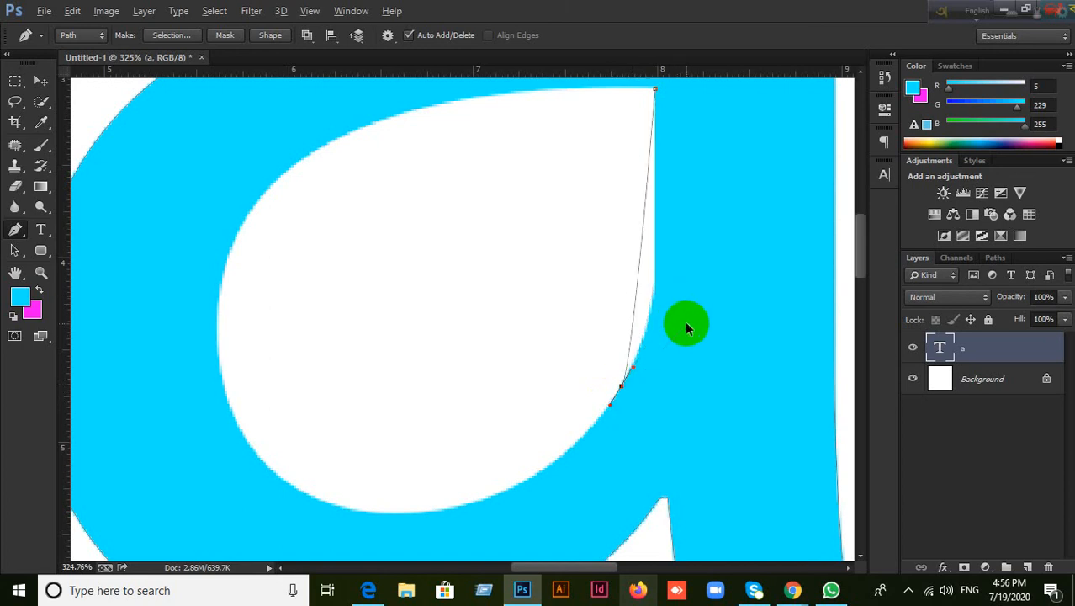
key("ctrl+z")
Step: Add a smooth anchor where the counter's straight right edge begins to curve, with a short handle following the edge
left_click(658, 290)
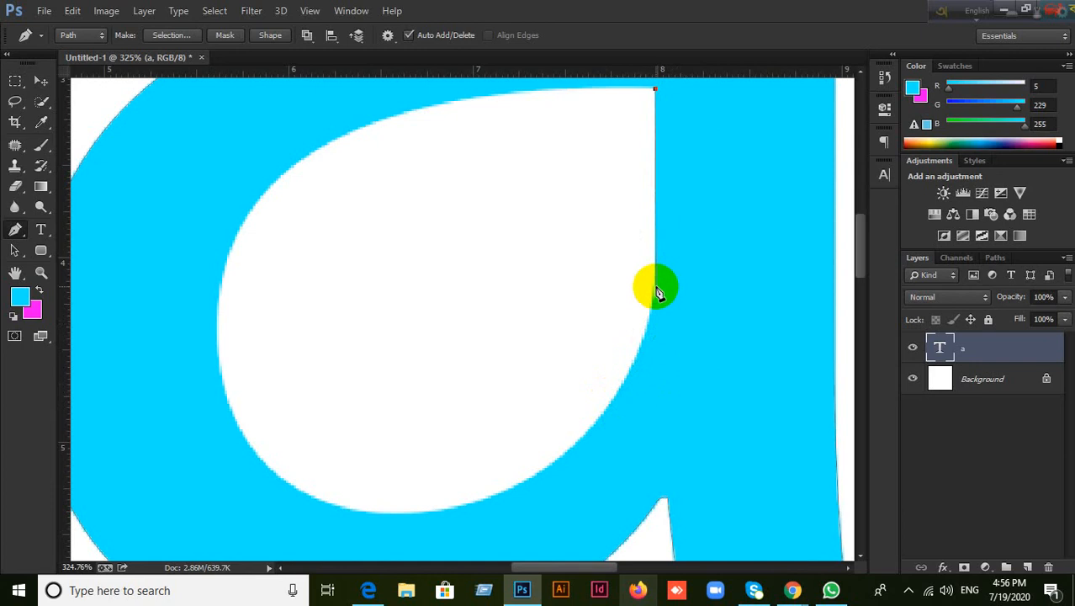
left_click_drag(658, 291, 655, 301)
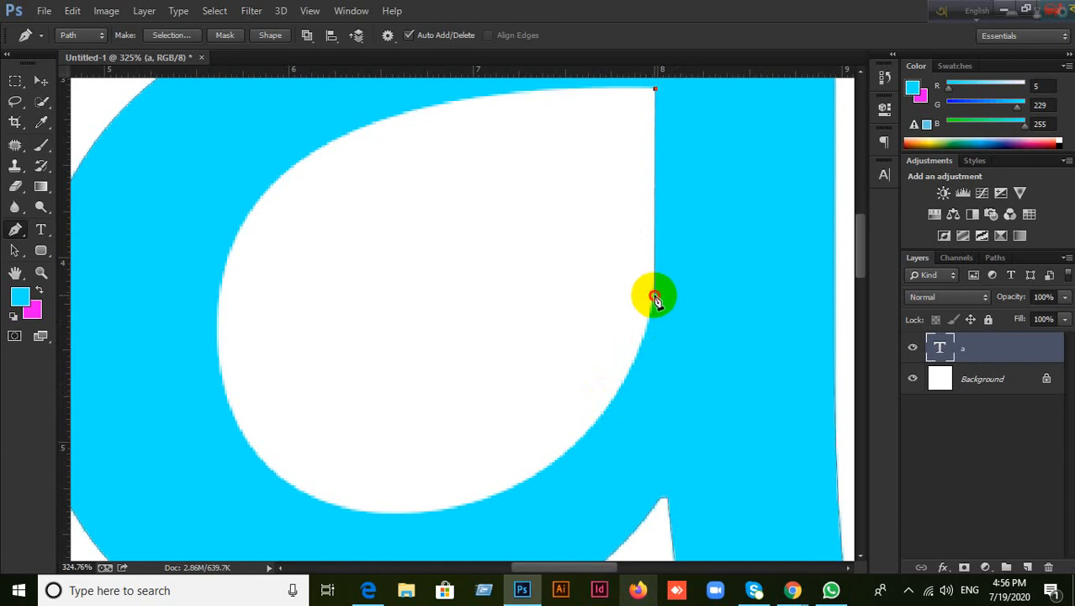
left_click_drag(652, 311, 652, 310)
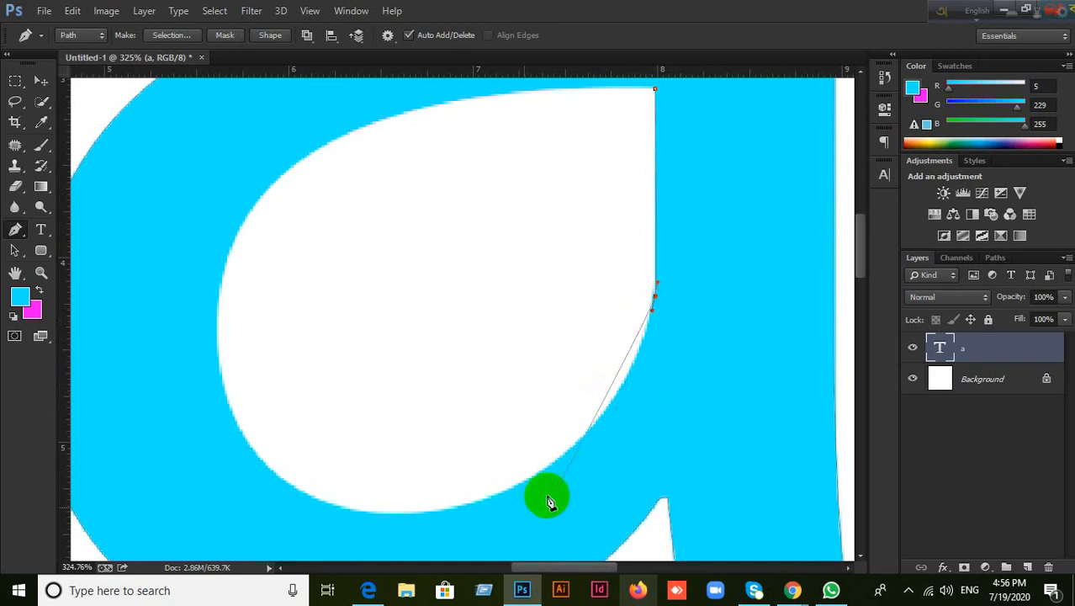
left_click_drag(455, 508, 647, 419)
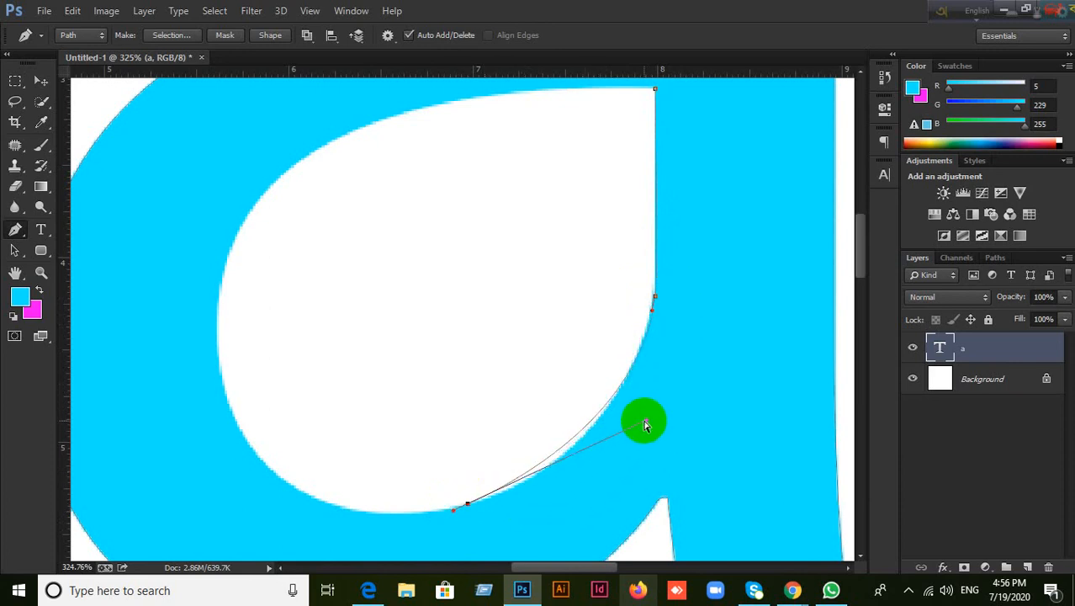
key("ctrl+z")
key("ctrl+alt+z")
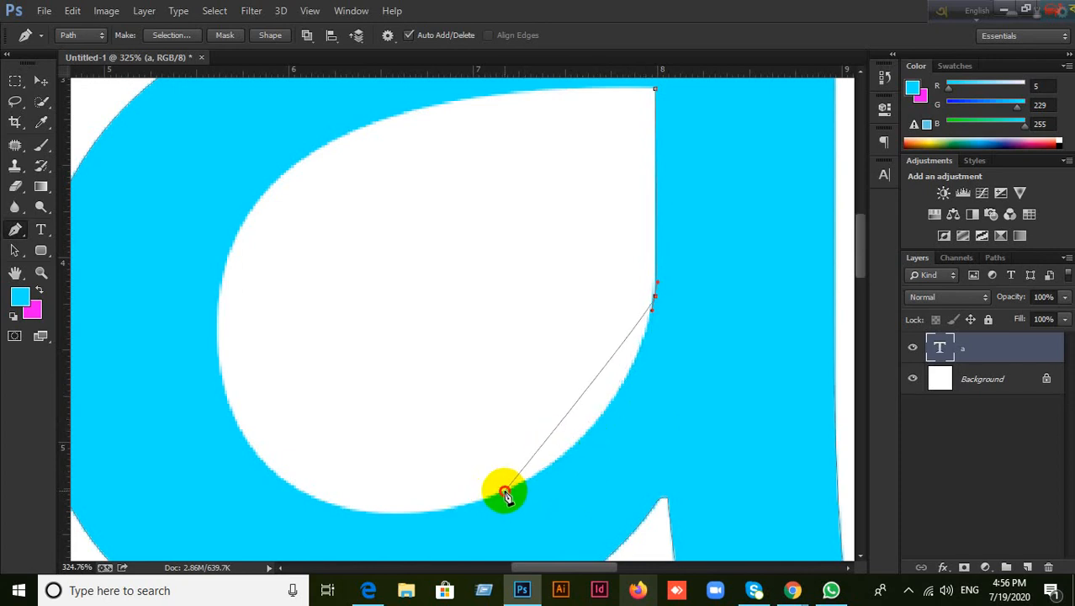
Step: Add smooth anchors on the counter's lower-right and lower-left curves and lengthen their incoming handles to fit the counter's edge
left_click_drag(505, 494, 533, 481)
left_click_drag(587, 462, 623, 445)
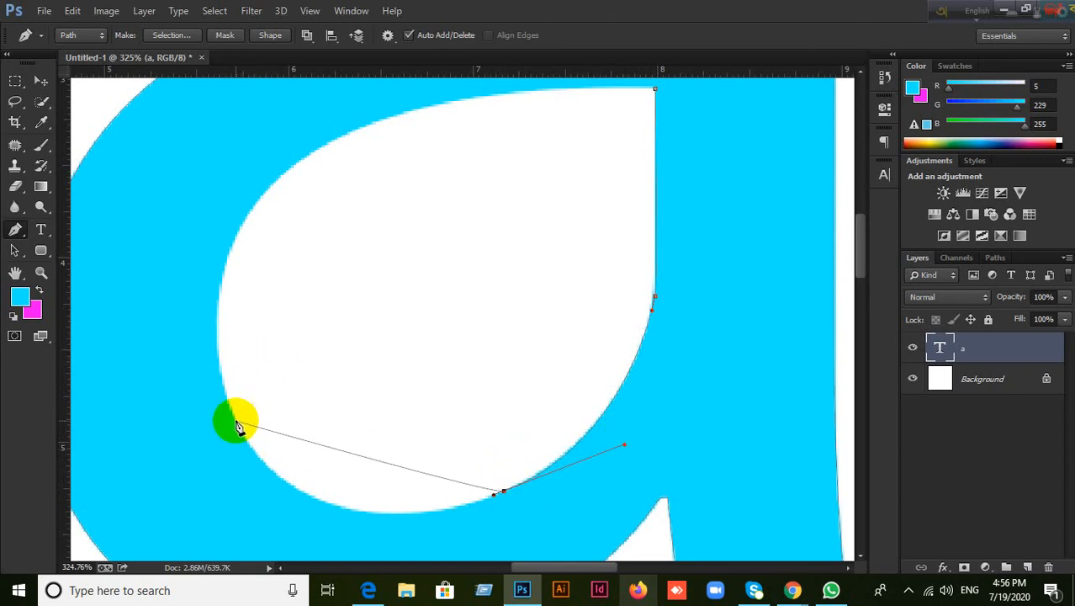
left_click_drag(235, 423, 228, 407)
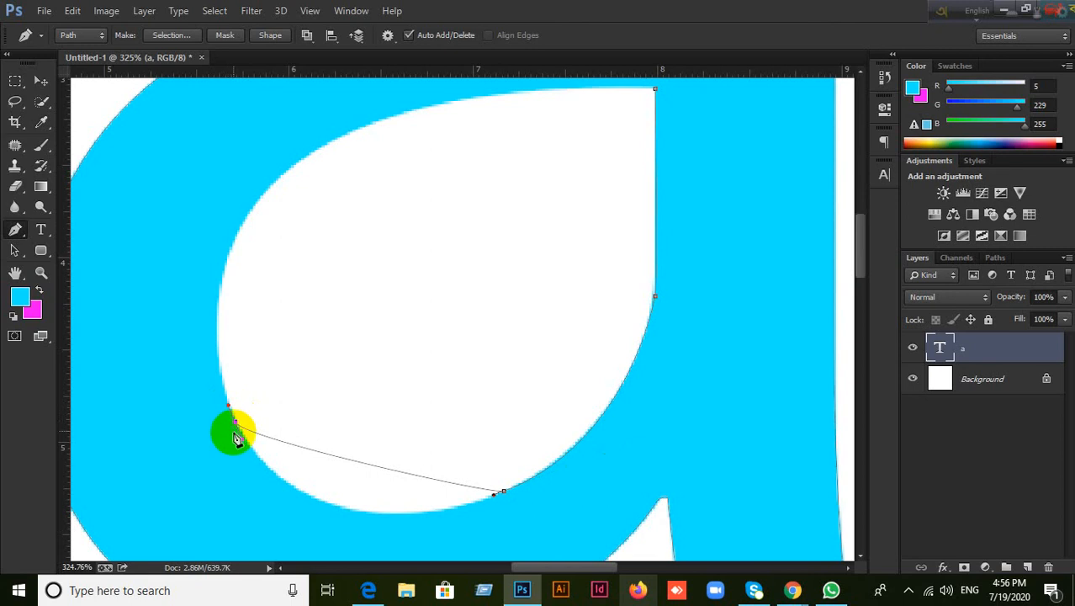
left_click_drag(241, 444, 314, 532)
Step: Add fitted anchors on the counter's upper-left arc and just before its upper-right corner, and close the subpath at its starting anchor
left_click_drag(354, 220, 338, 329)
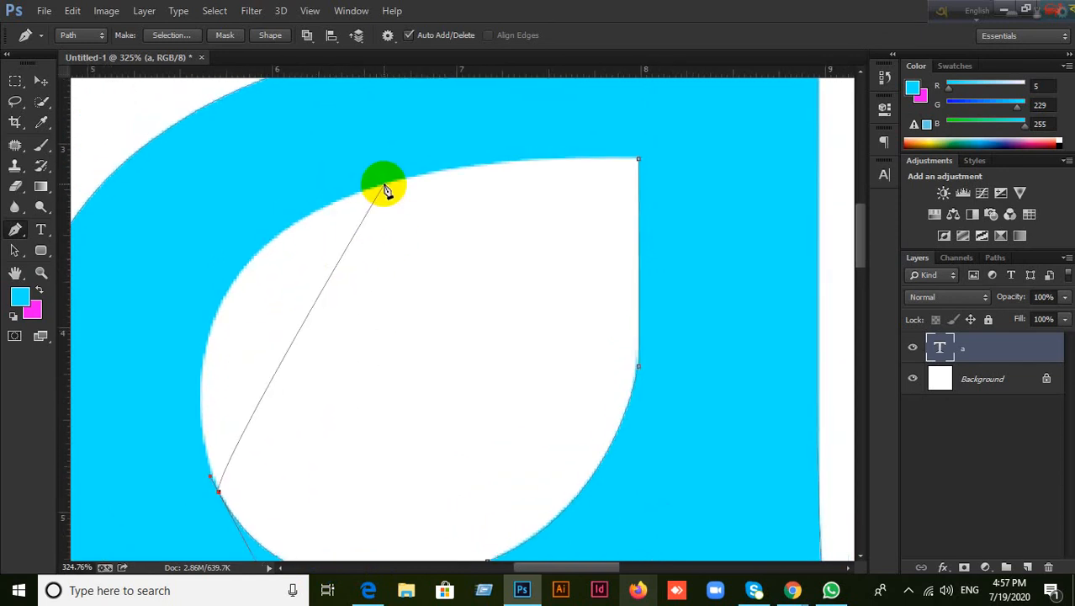
left_click_drag(384, 185, 133, 253)
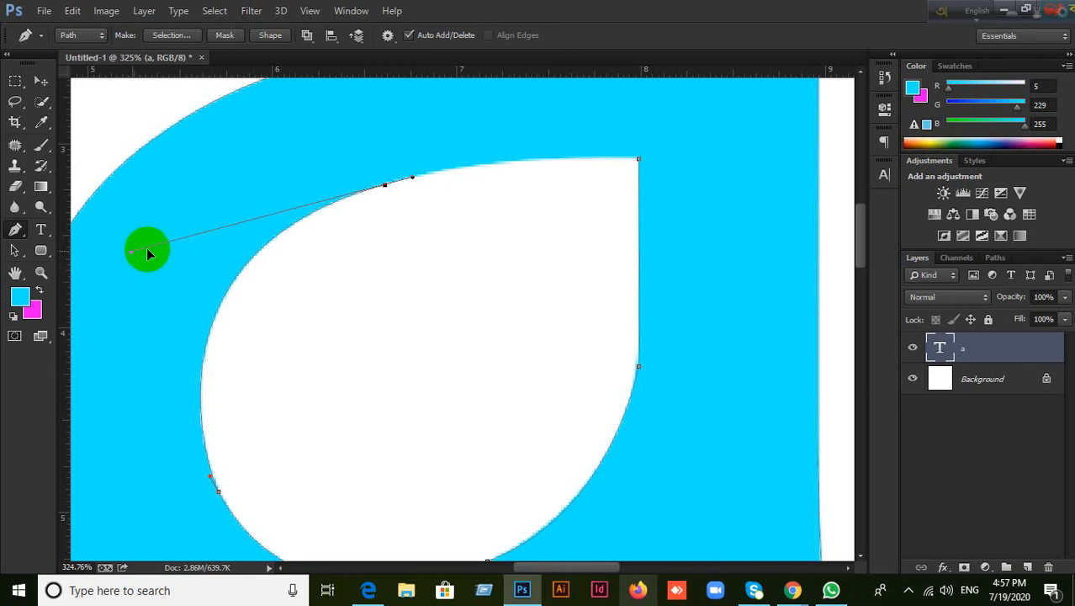
left_click_drag(622, 162, 448, 158)
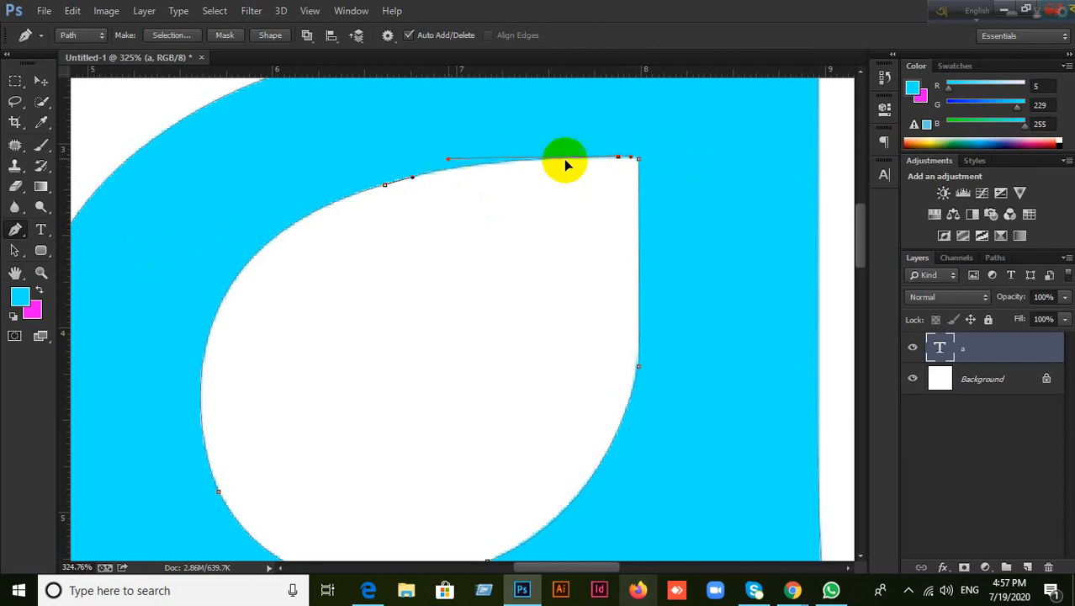
left_click(640, 159)
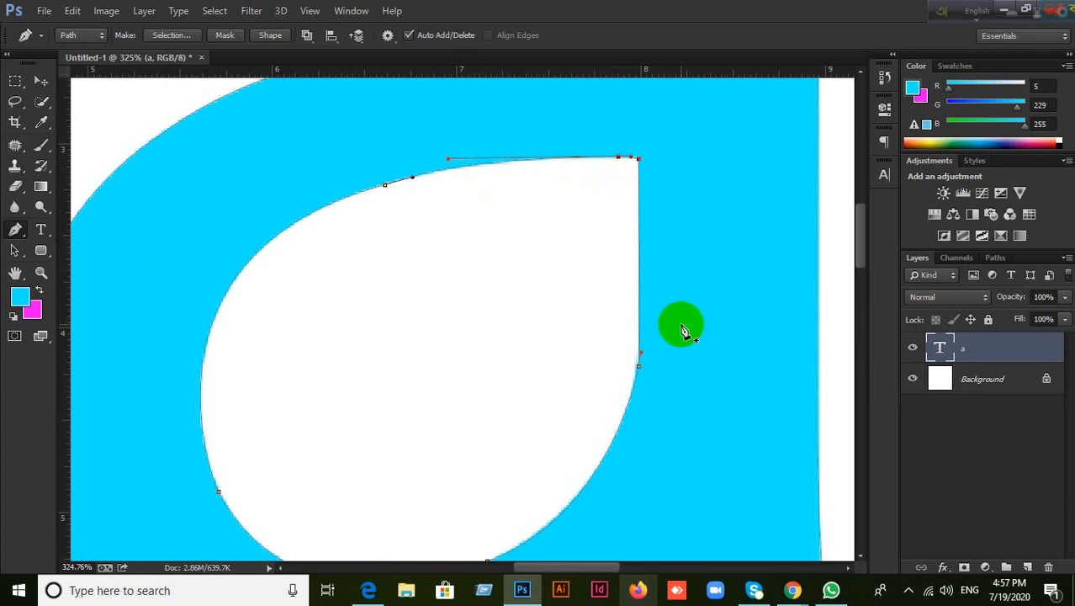
Step: Convert the finished letter path into a selection and add a new layer above the text layer
scroll(683, 329, "down", 6)
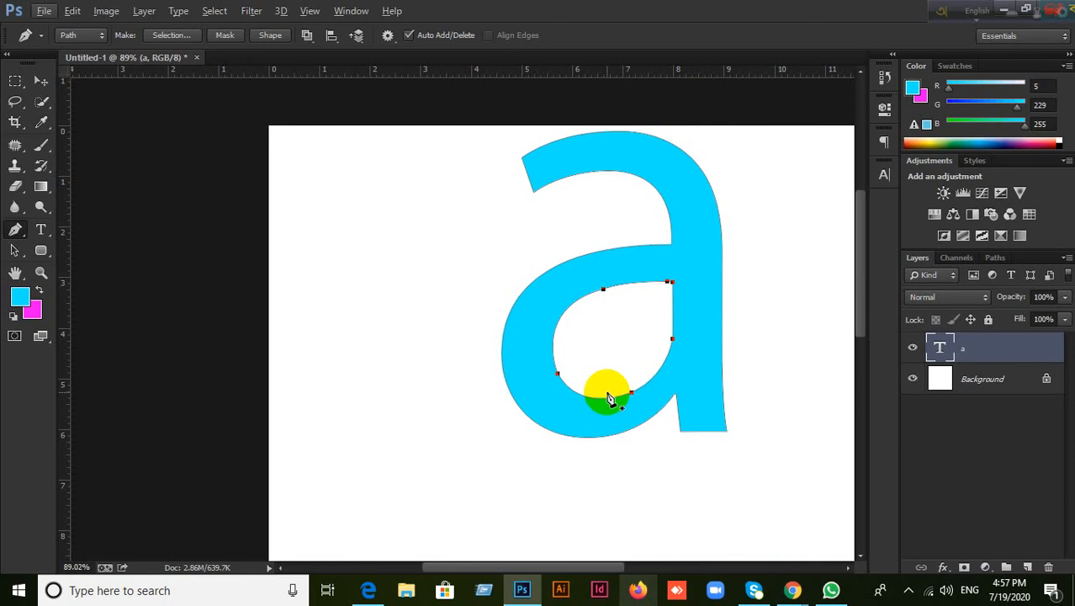
key("ctrl+Return")
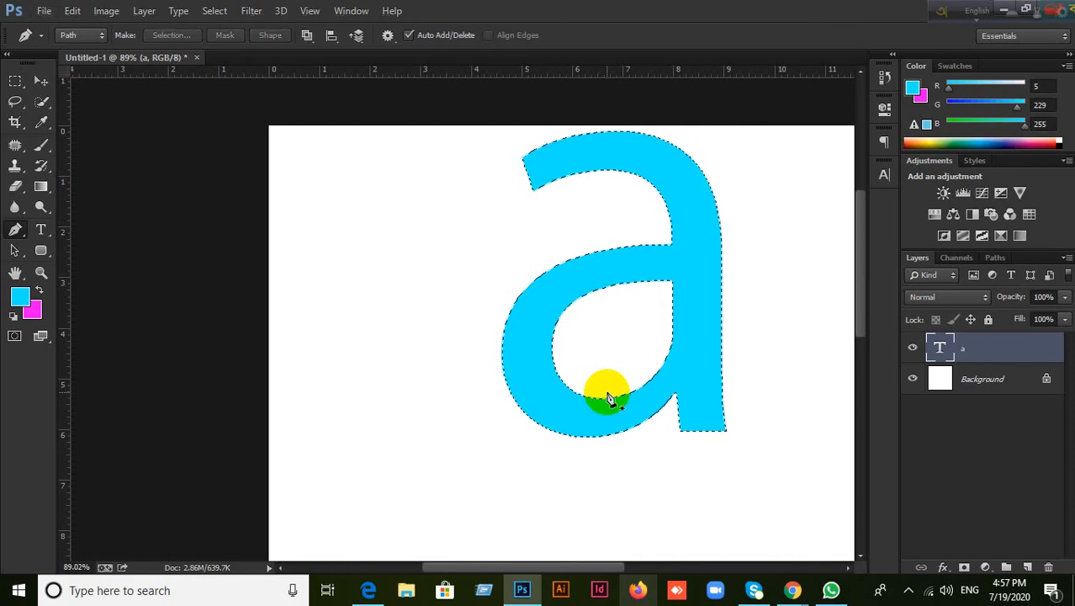
left_click(1028, 568)
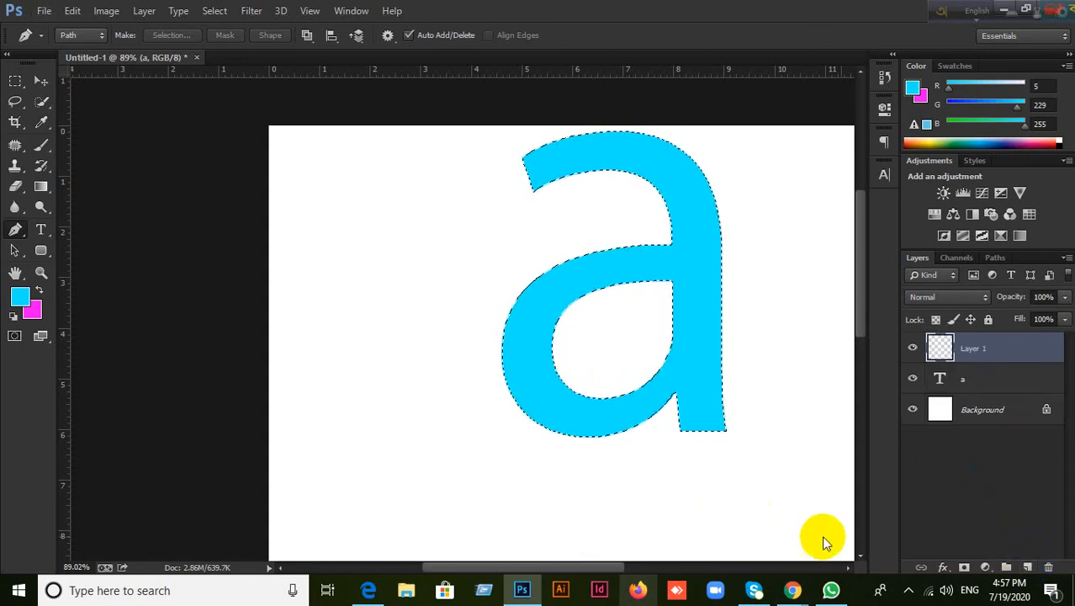
Step: Set the foreground colour to green (R 5, G 255, B 76), fill the letter selection on the new layer and deselect
left_click(38, 315)
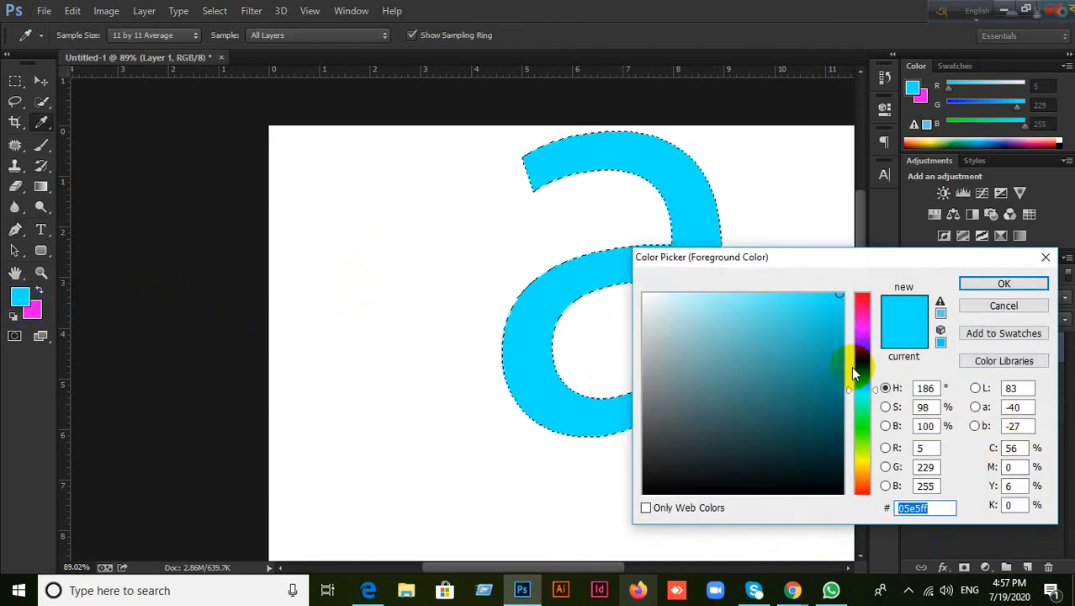
left_click_drag(850, 395, 886, 422)
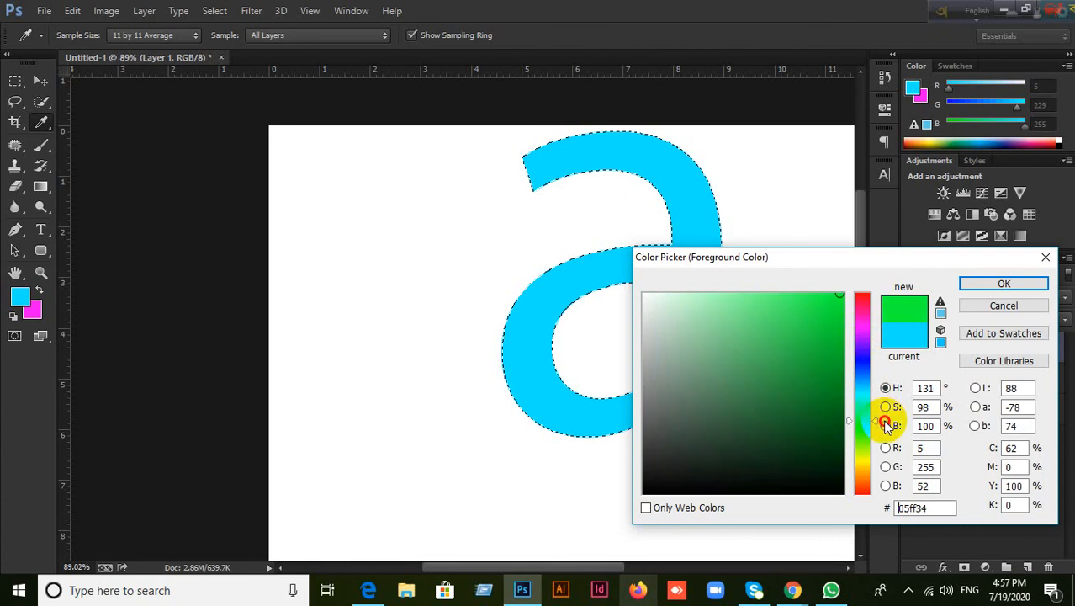
left_click(1015, 286)
key("p")
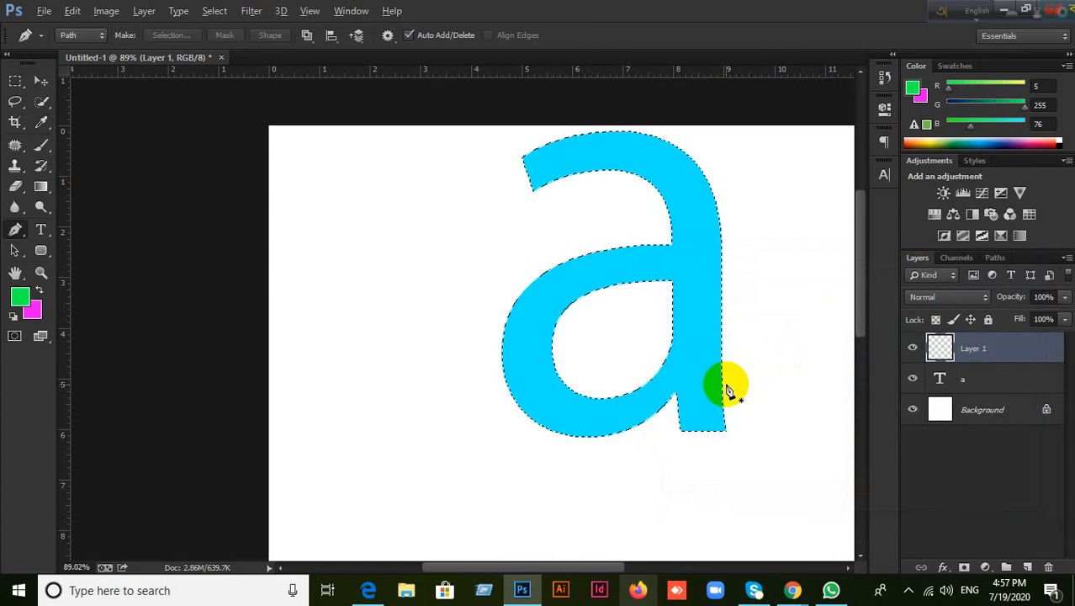
key("alt+BackSpace")
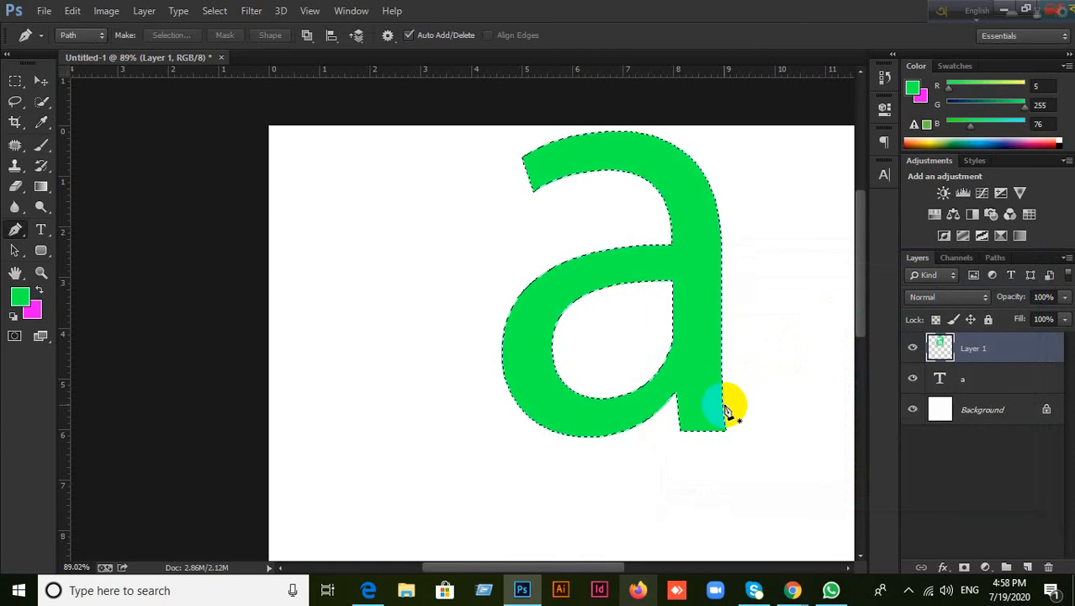
key("ctrl+d")
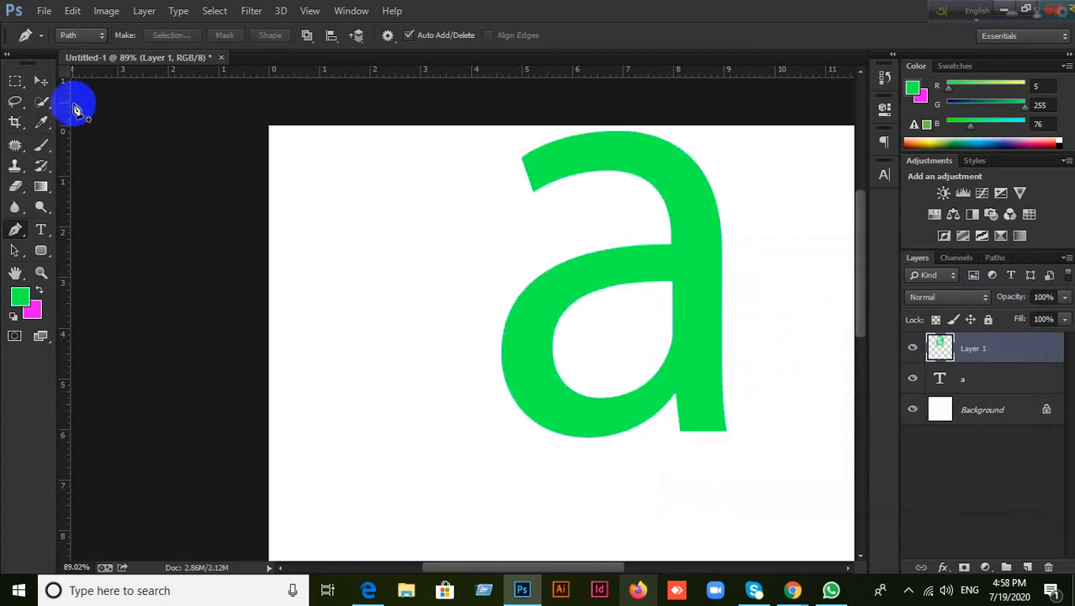
Step: Move the green traced "a" and the blue text "a" apart so they sit side by side at the same height, green on the right
left_click(40, 81)
left_click(540, 308)
left_click_drag(540, 308, 686, 330)
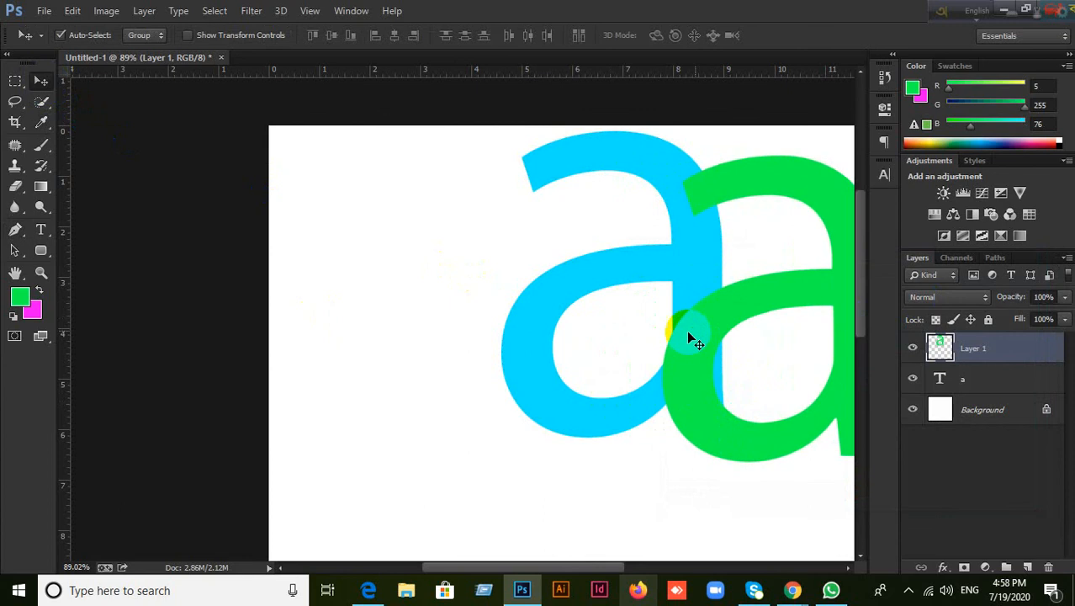
left_click_drag(527, 335, 351, 374)
left_click_drag(653, 392, 591, 418)
left_click_drag(517, 425, 505, 447)
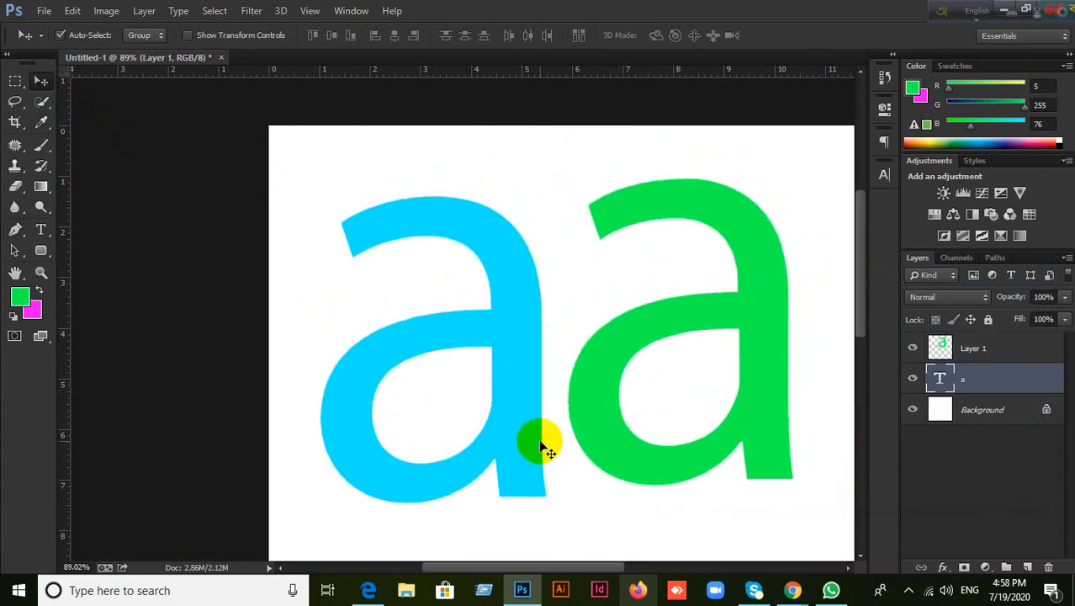
left_click_drag(594, 421, 594, 439)
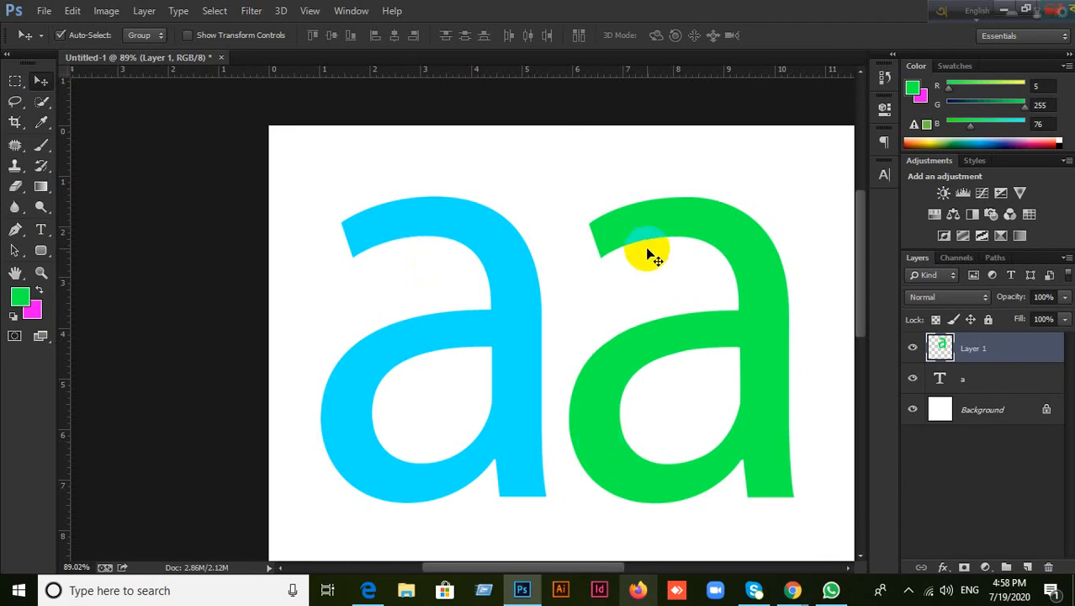
Step: Delete the layer with the green traced "a" and the blue "a" text layer, leaving only the Background layer
scroll(662, 246, "up", 4)
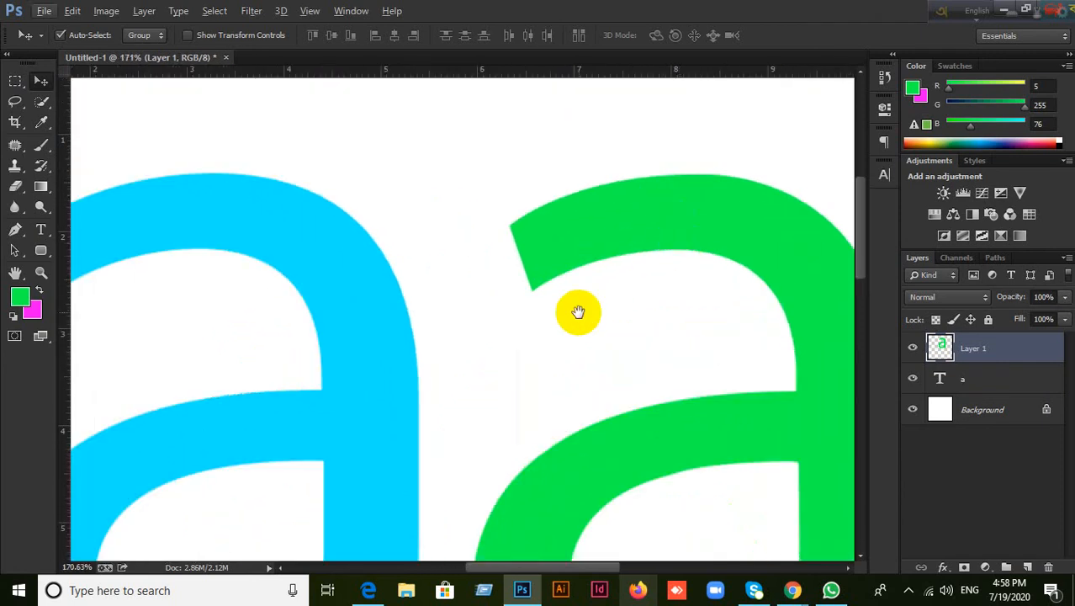
left_click_drag(576, 312, 753, 312)
scroll(728, 307, "down", 4)
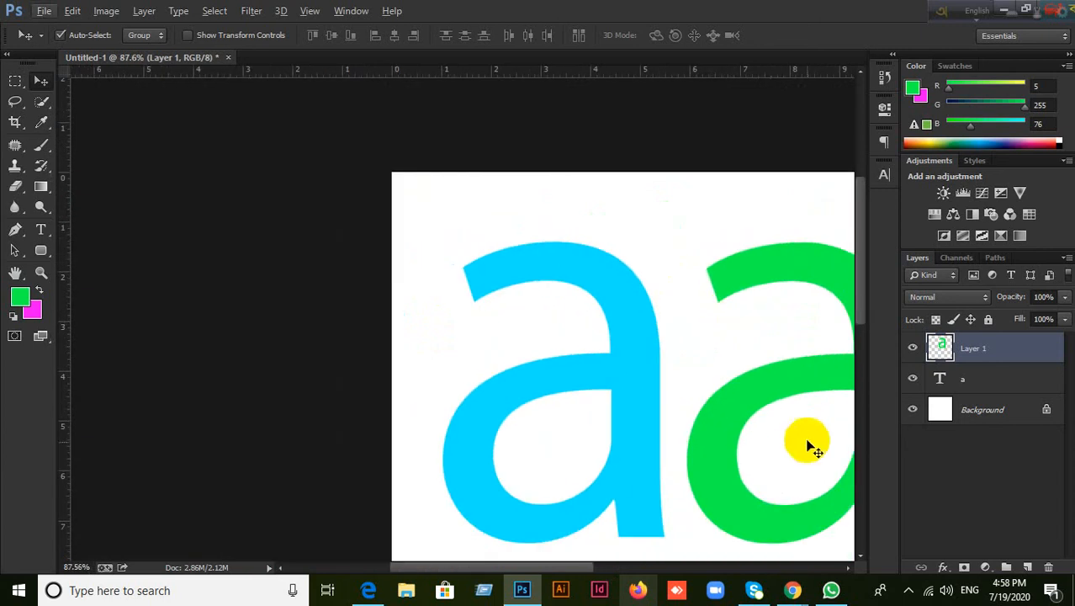
left_click_drag(782, 437, 711, 372)
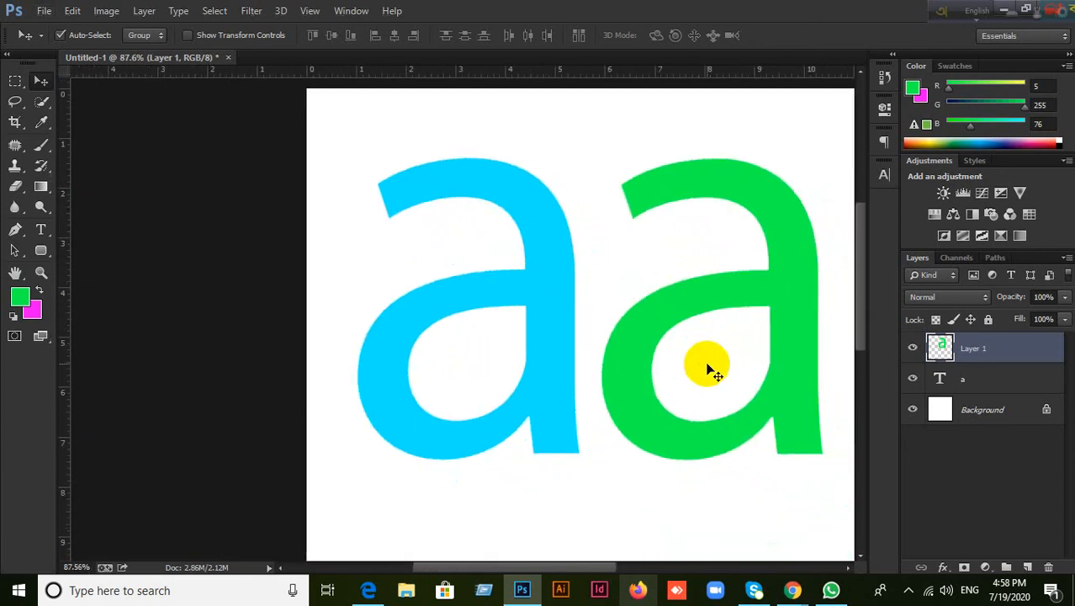
left_click(972, 377)
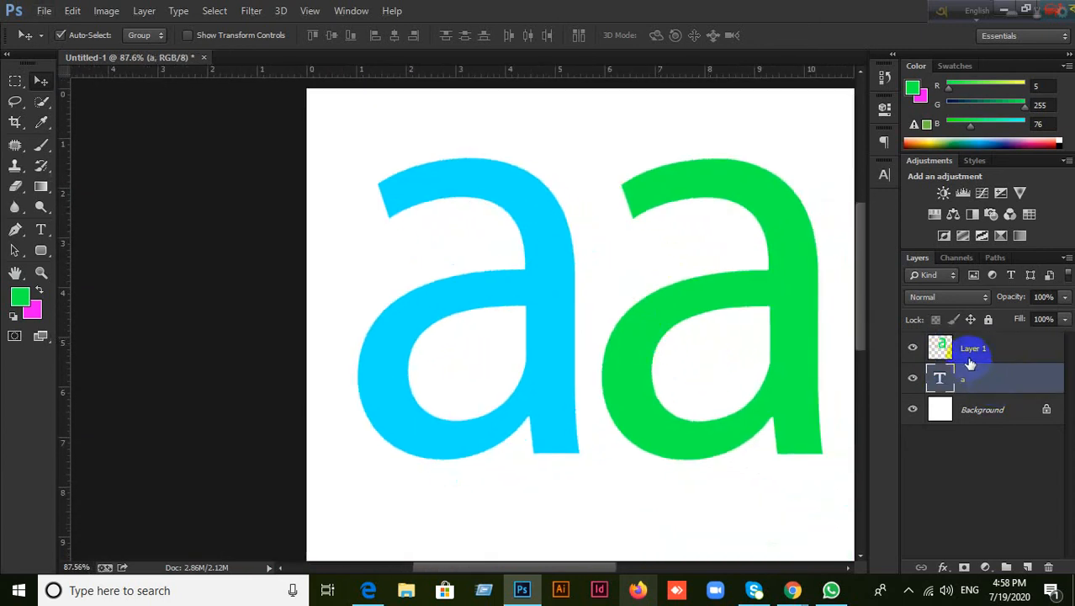
left_click(970, 353)
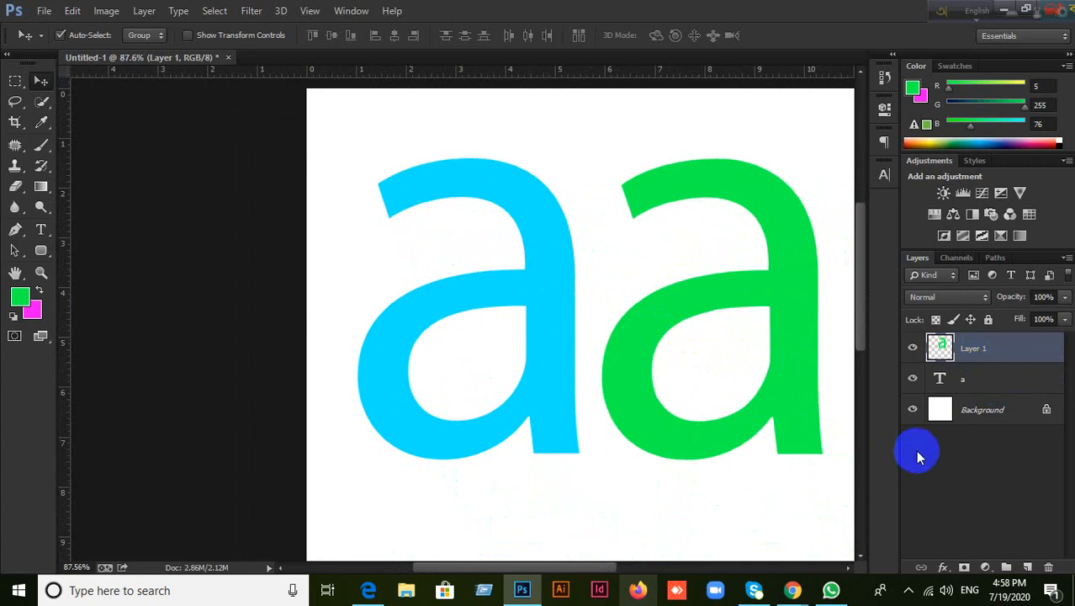
key("Delete")
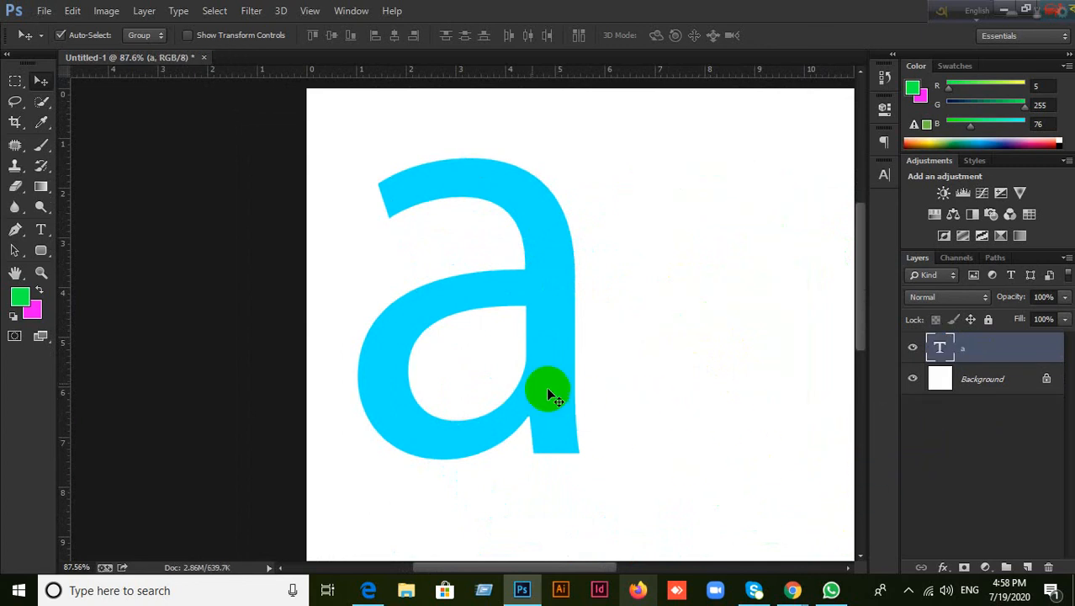
left_click_drag(546, 386, 597, 372)
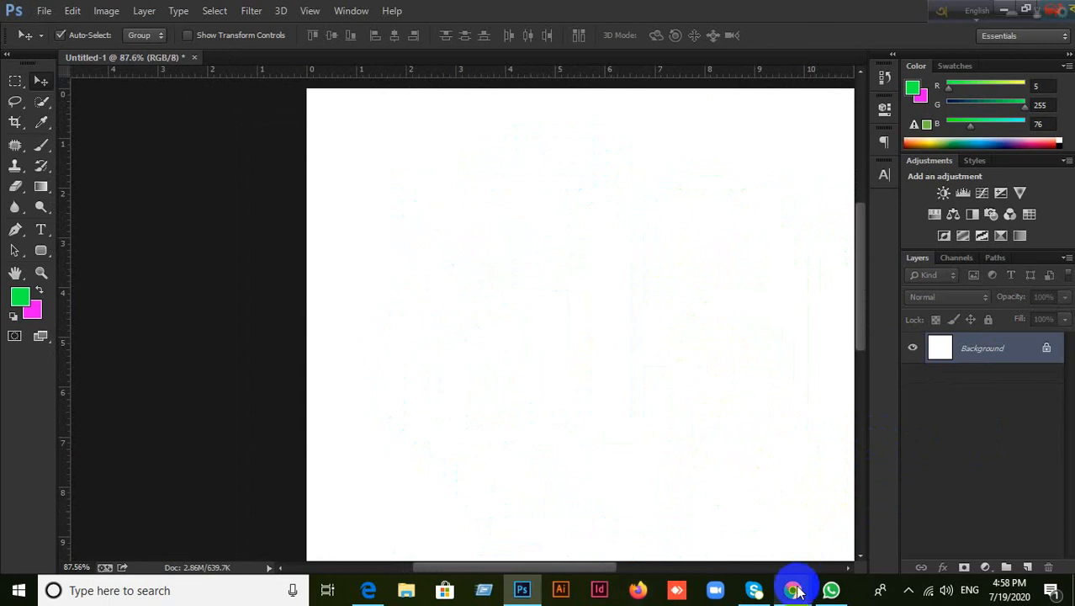
Step: Switch to the Google Meet call in Chrome, look through the participant list and return to Photoshop
mouse_move(793, 590)
left_click(732, 560)
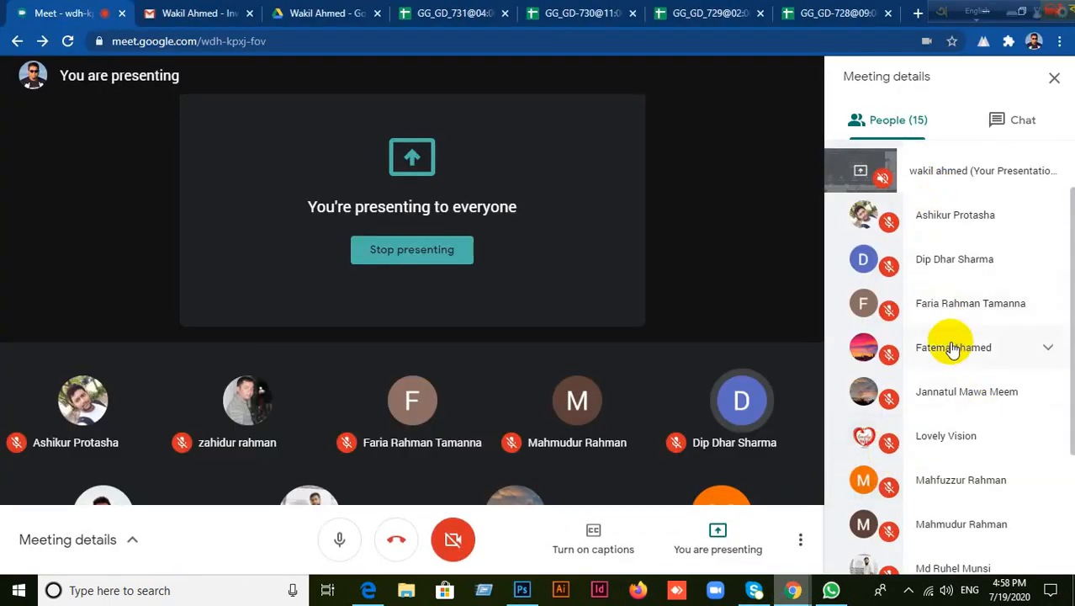
scroll(994, 472, "down", 3)
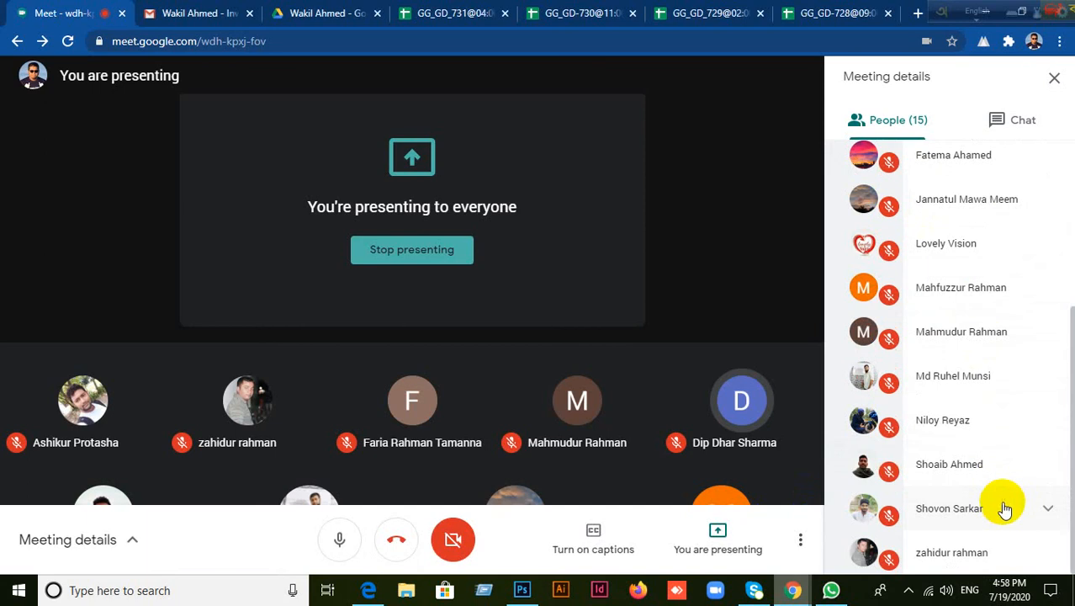
scroll(1010, 545, "up", 3)
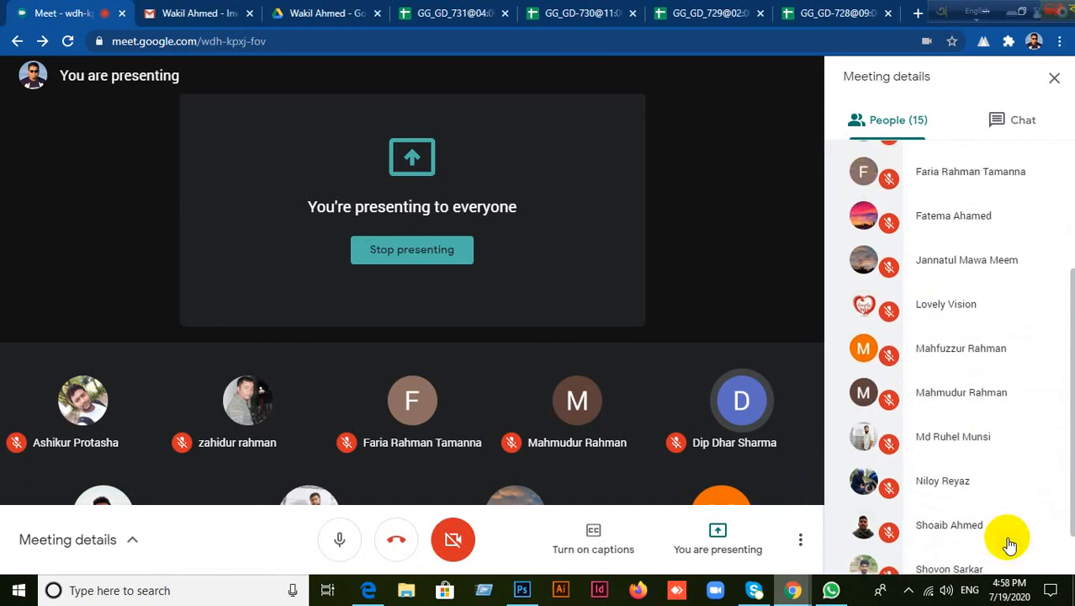
scroll(1012, 543, "down", 2)
scroll(1012, 543, "down", 1)
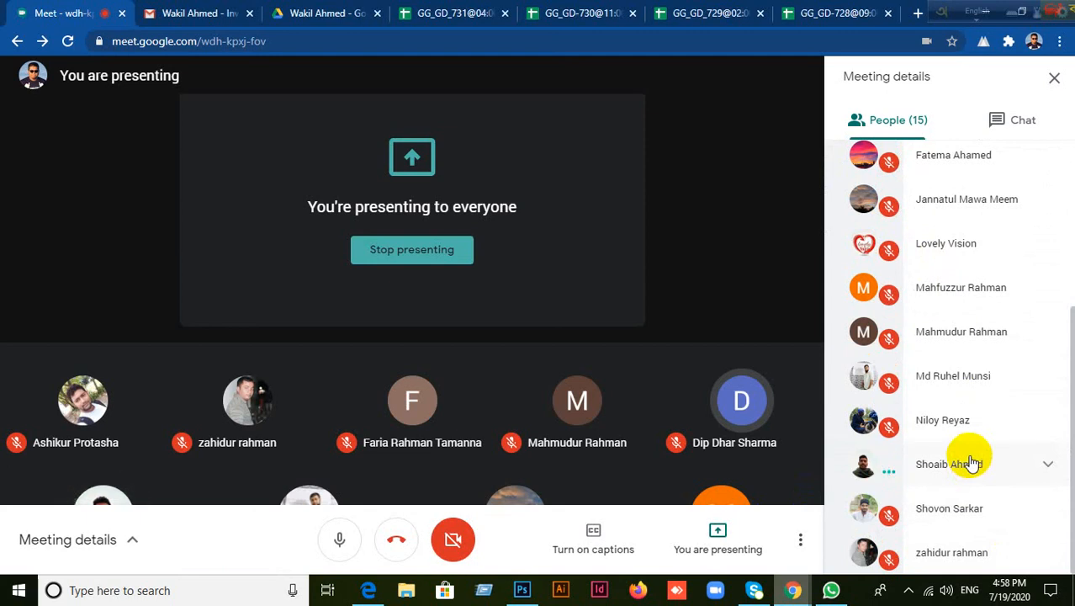
left_click(523, 593)
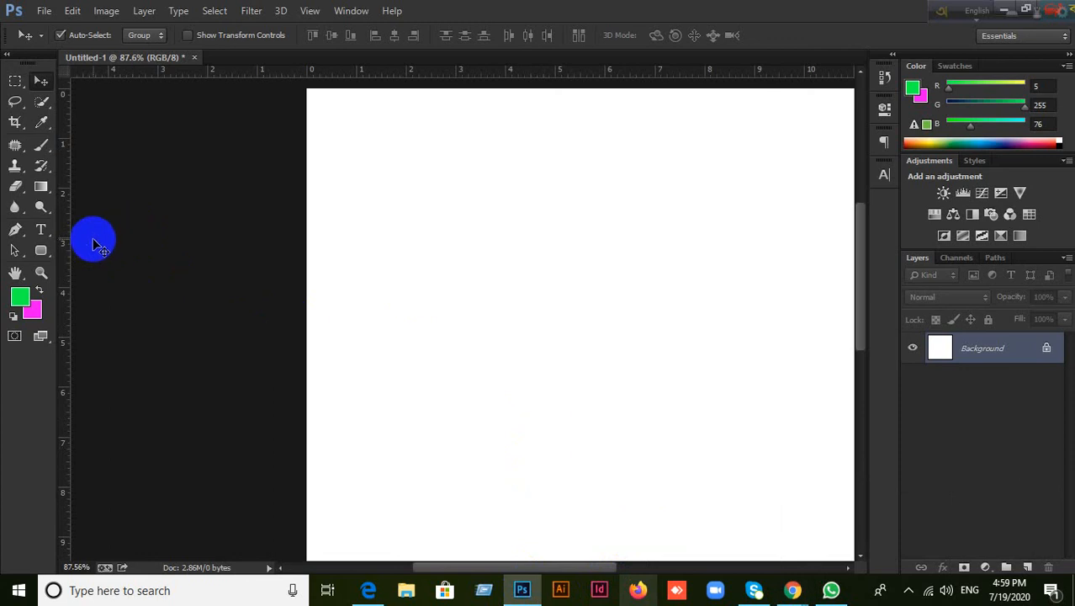
Step: Add a green 800 pt Myriad Pro letter "a", move it fully onto the page and delete its text layer
left_click(42, 233)
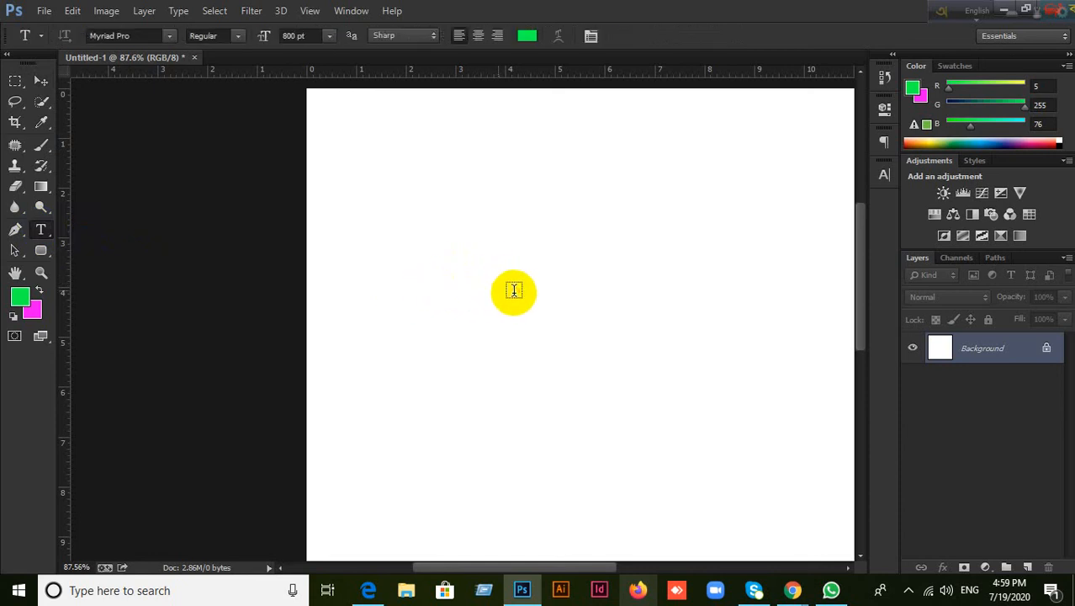
left_click(530, 310)
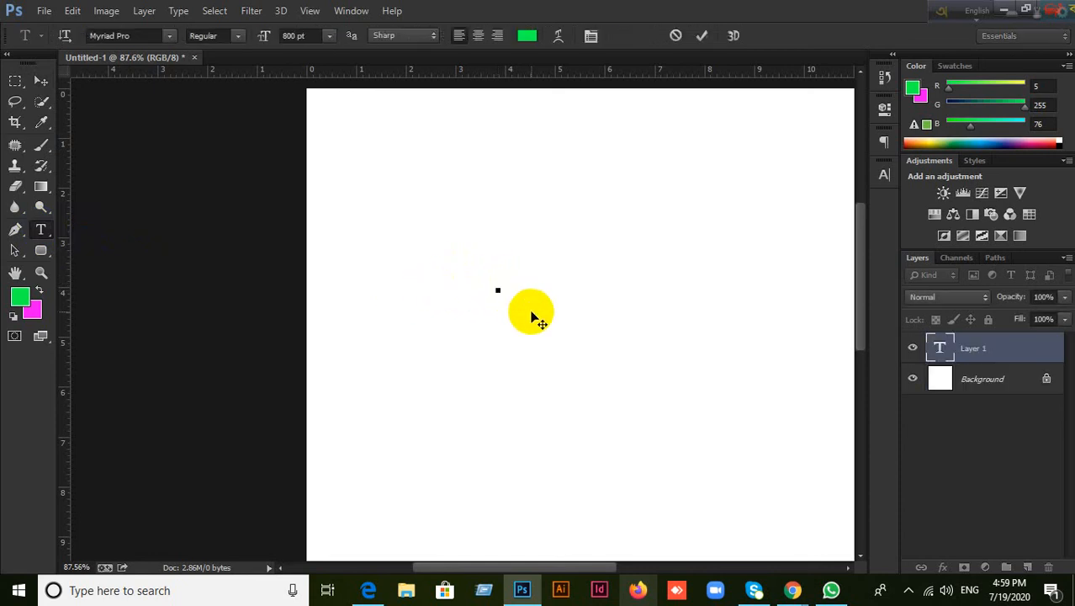
type("a")
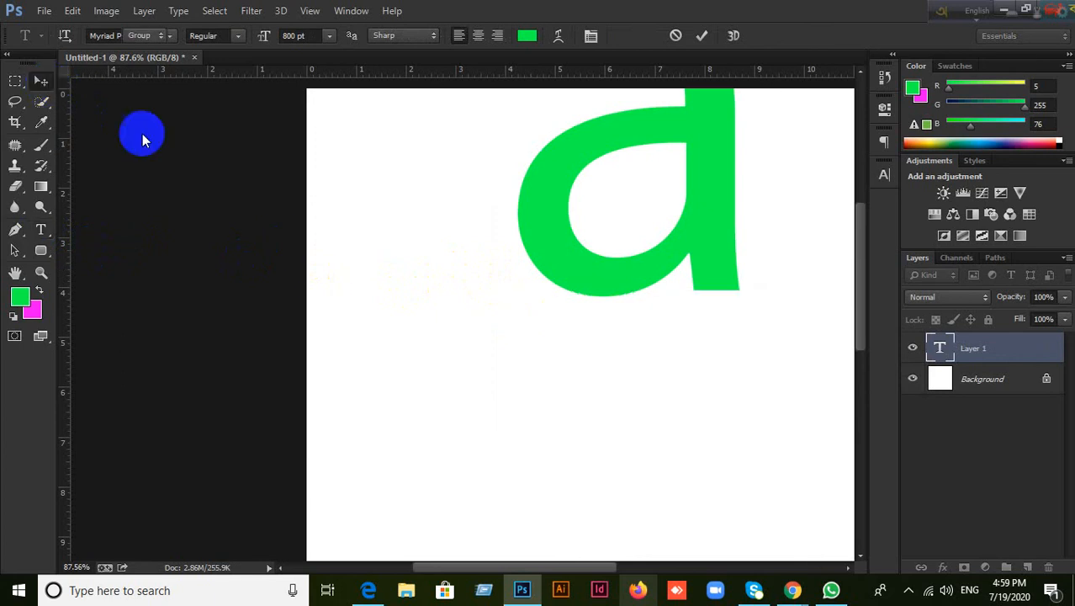
left_click(142, 134)
key("v")
left_click_drag(582, 267, 523, 380)
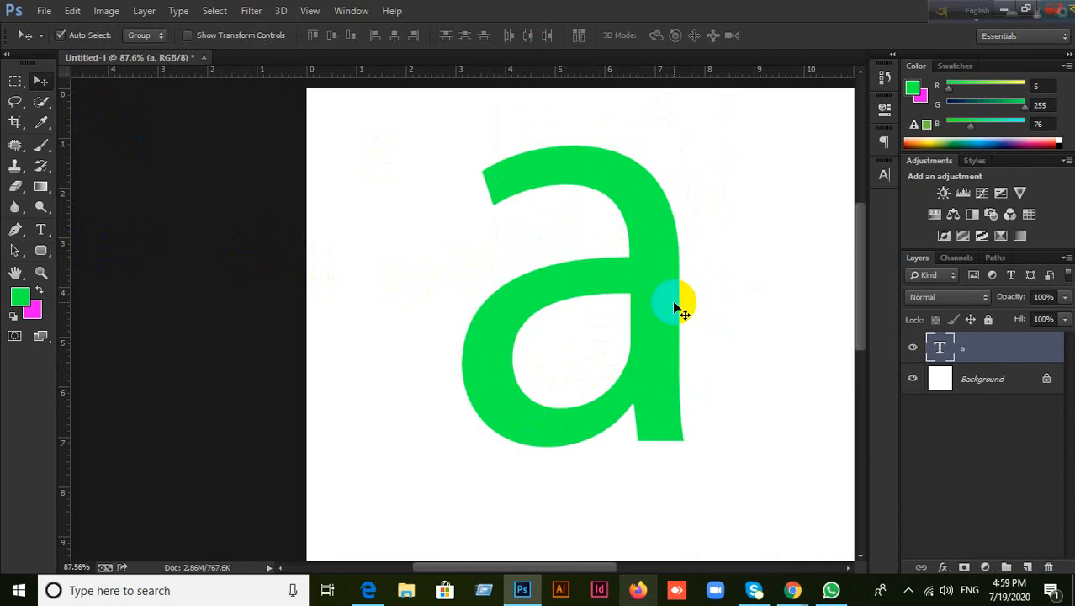
key("Delete")
Step: Add a green letter "a" as 50 pt Myriad Pro text near the page's centre and move it slightly up
left_click(41, 228)
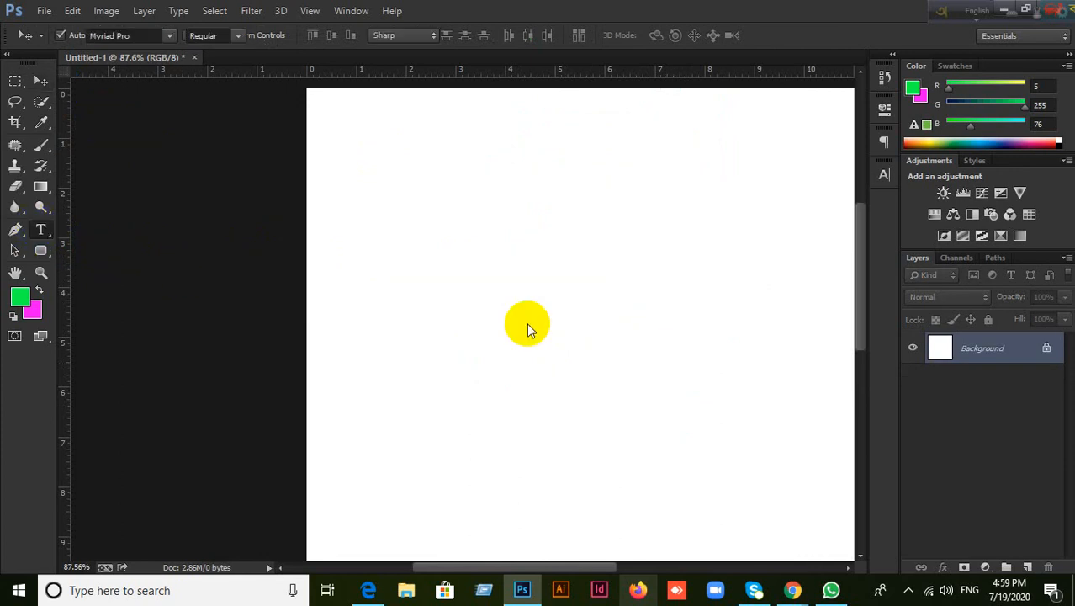
left_click(522, 309)
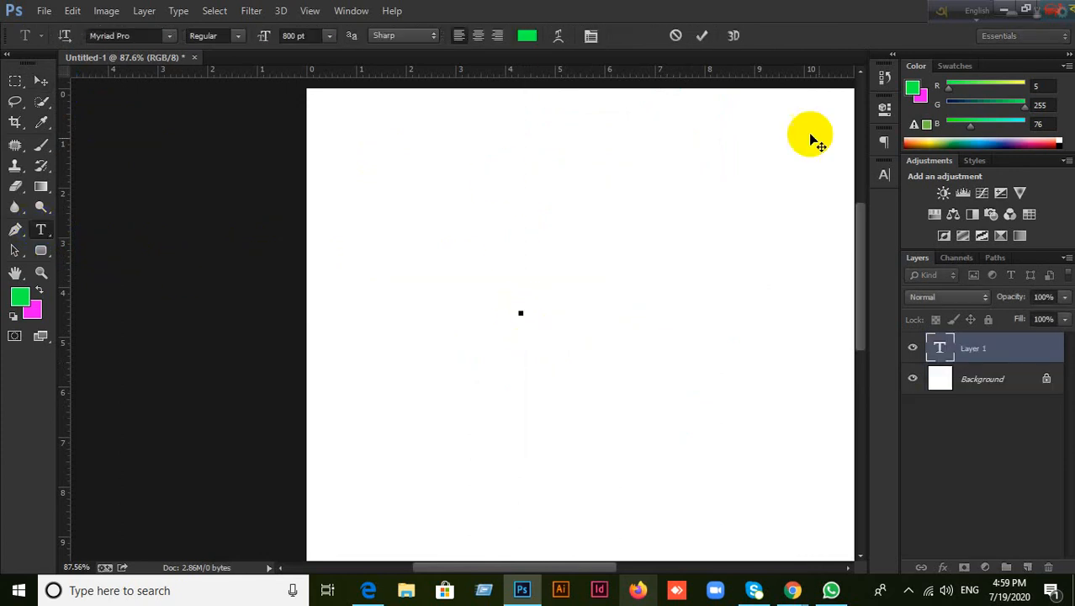
left_click(305, 36)
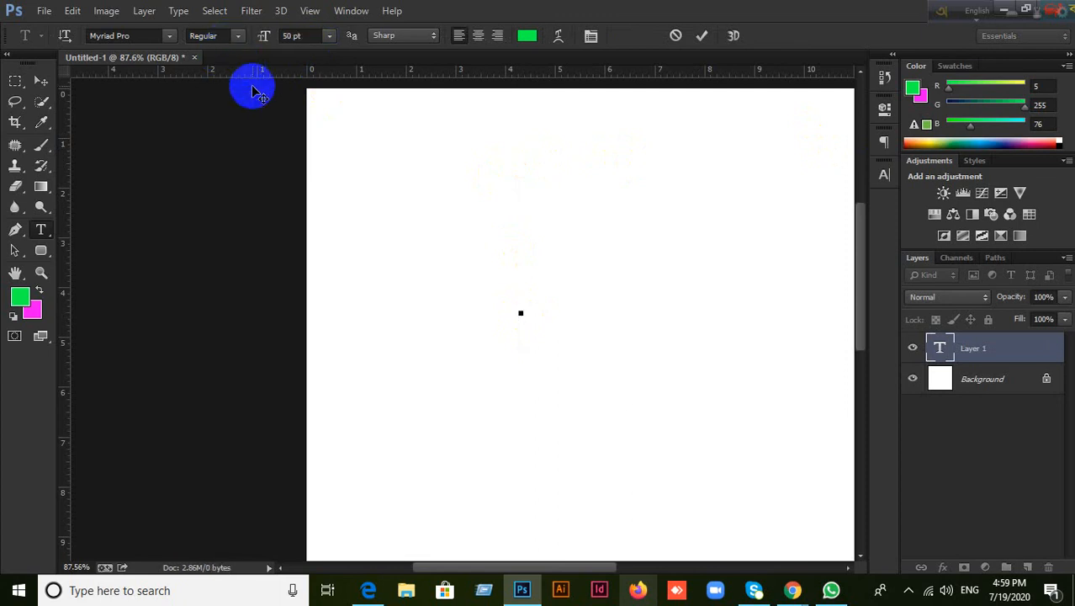
type("a")
left_click(40, 80)
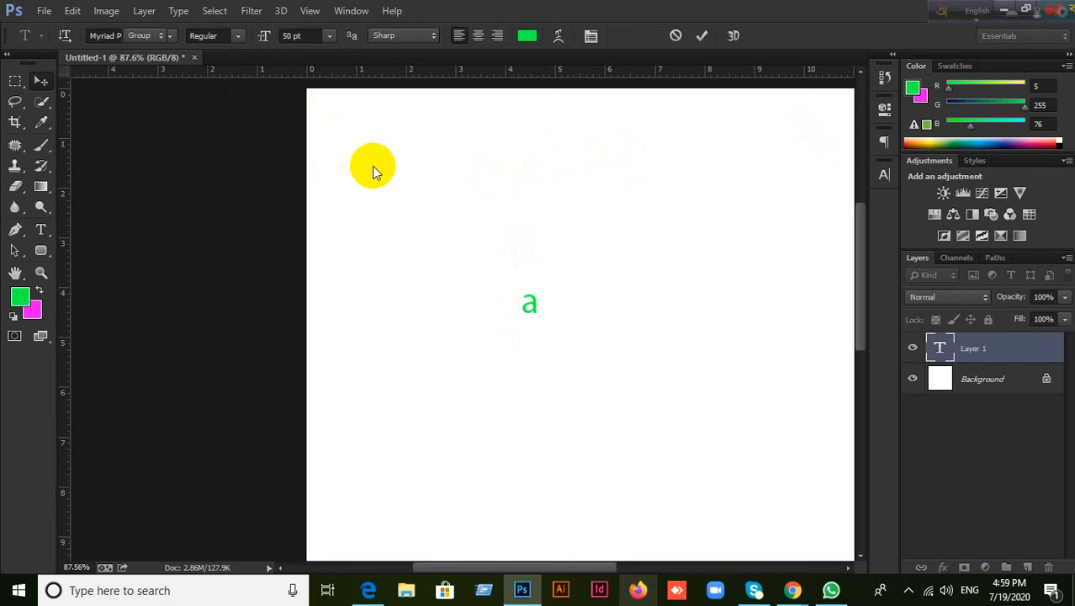
mouse_move(544, 314)
left_mouse_down()
mouse_move(525, 296)
mouse_move(527, 308)
left_mouse_up()
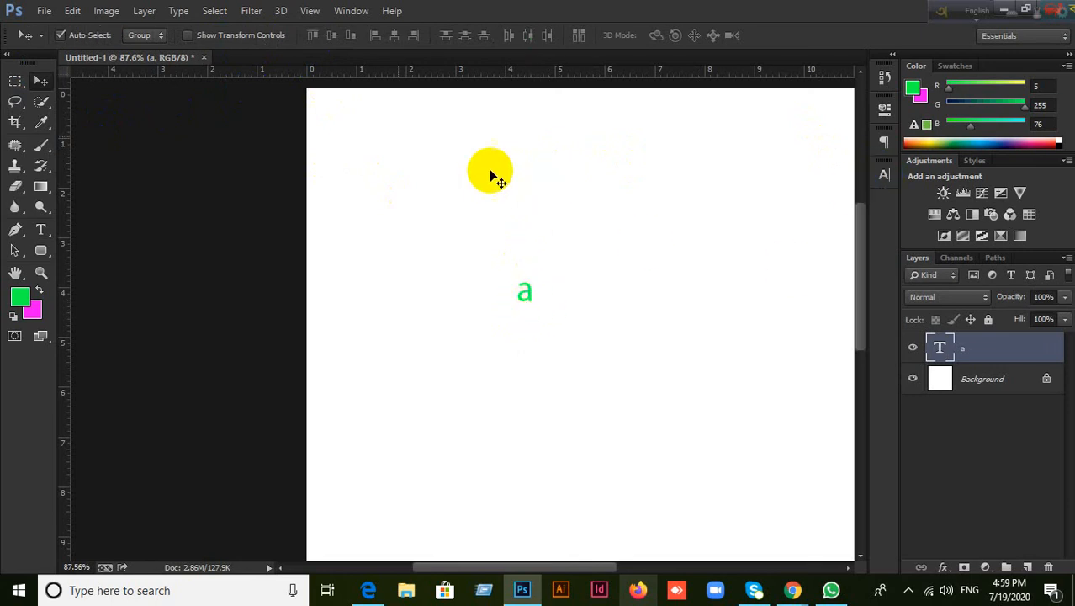
Step: Set the font size of the "a" text layer to 5 pt in its character settings
left_click(881, 176)
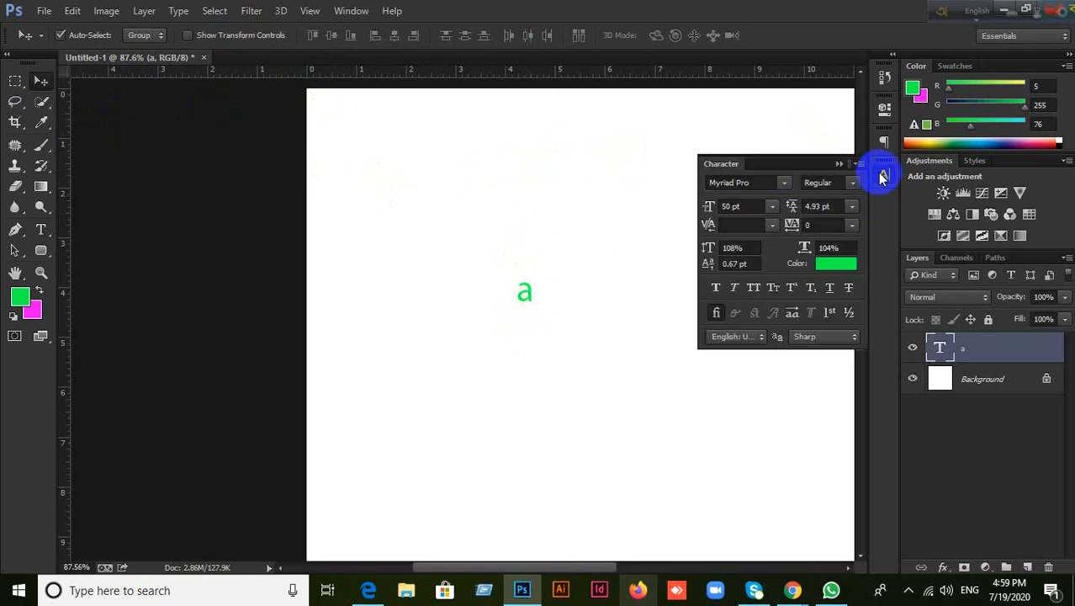
left_click(725, 207)
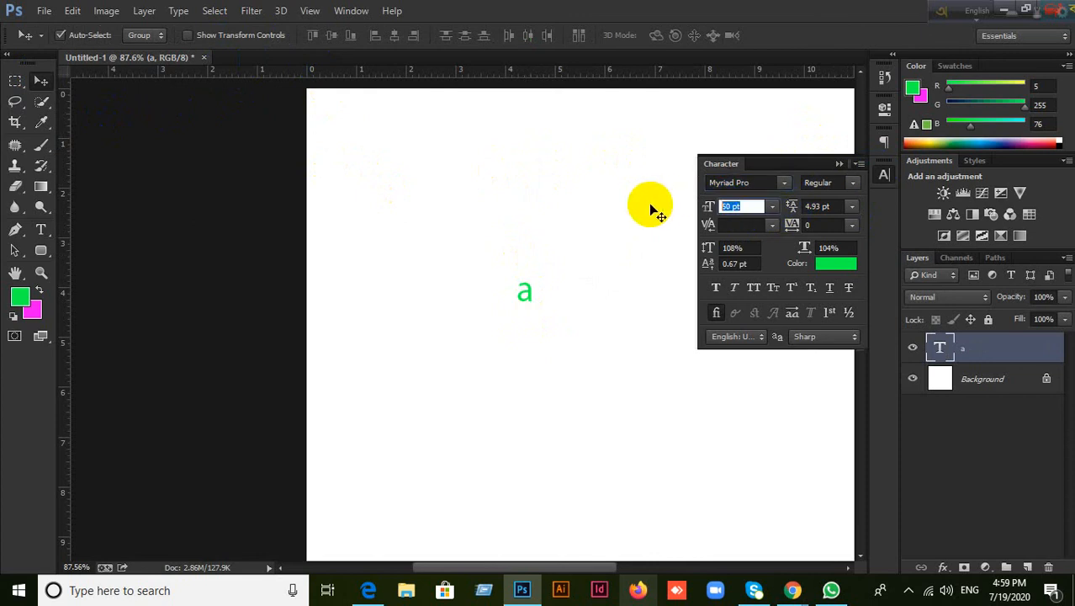
left_click(838, 165)
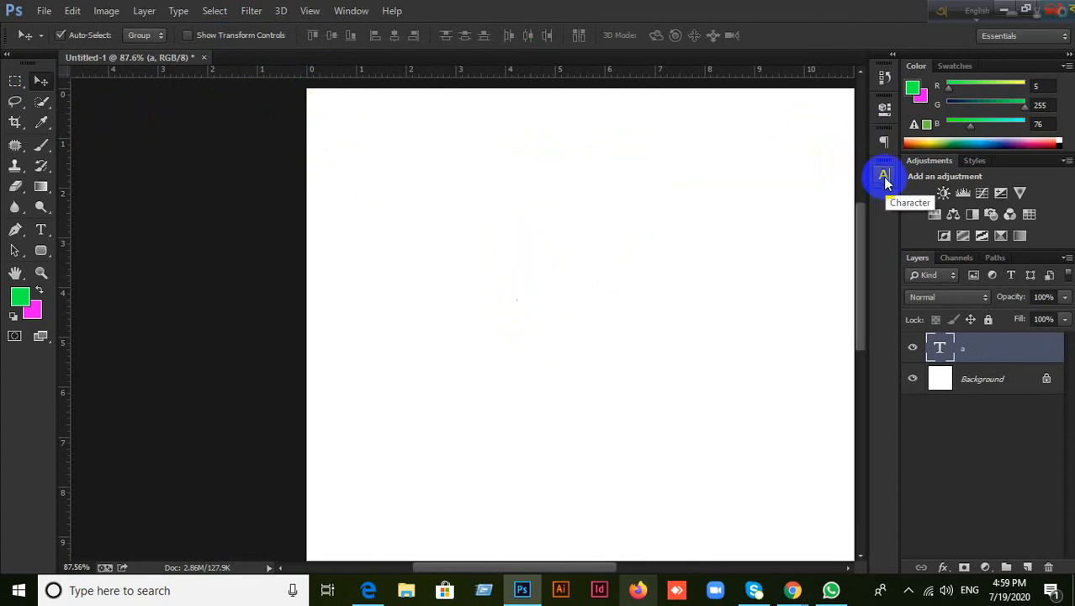
Step: Try to move the tiny letter "a" on the canvas and delete its text layer
left_click_drag(485, 276, 578, 357)
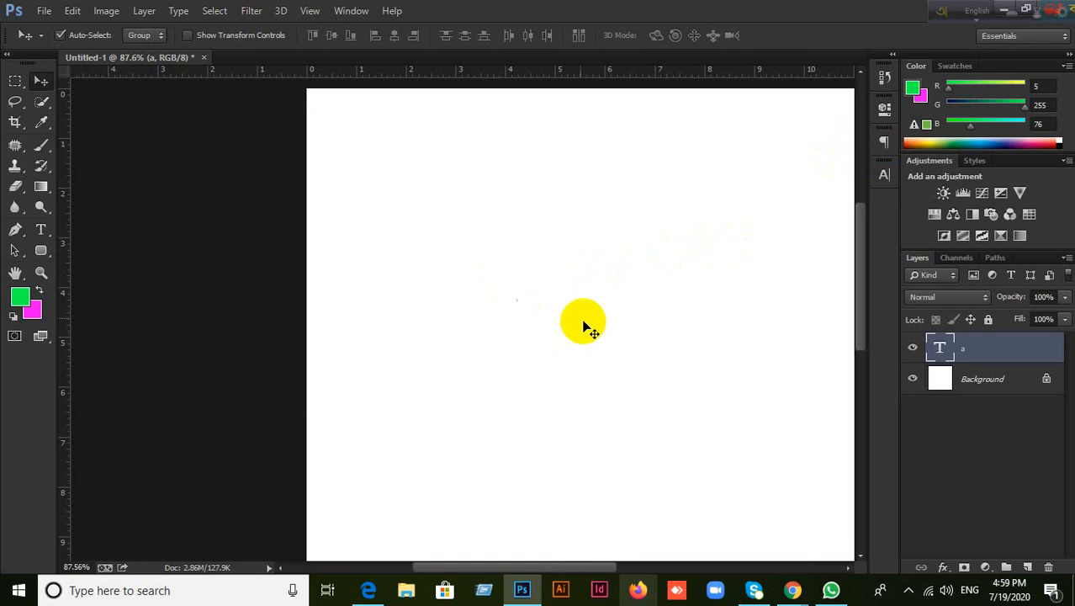
scroll(538, 299, "up", 5)
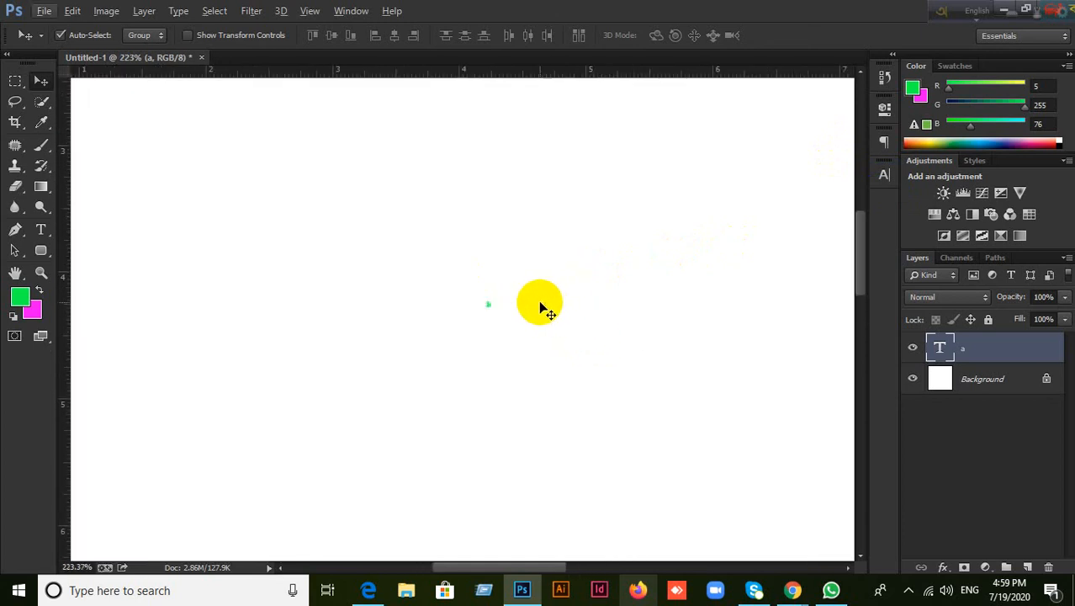
left_click_drag(494, 310, 492, 332)
scroll(479, 298, "down", 2)
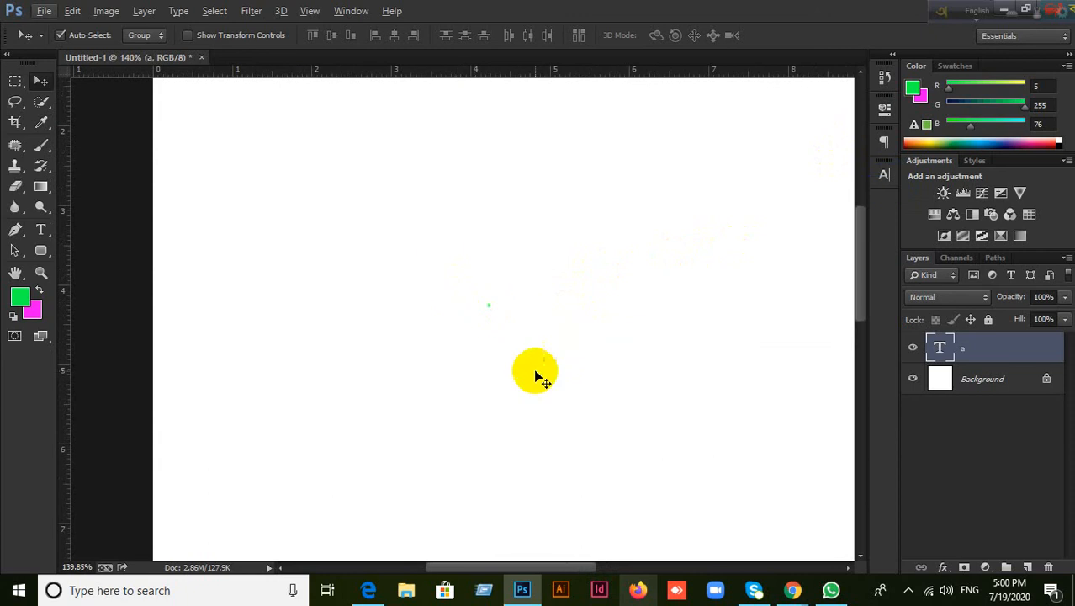
key("Delete")
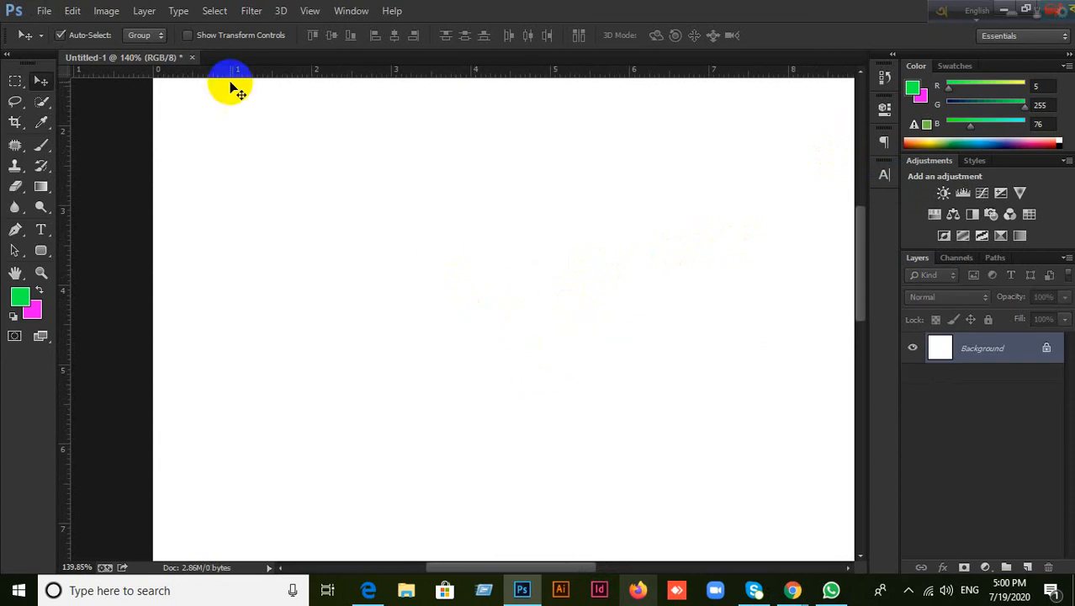
Step: Add a tiny green "a" as point text, set the type size option to 50 pt, commit it and try moving the letter
left_click(42, 229)
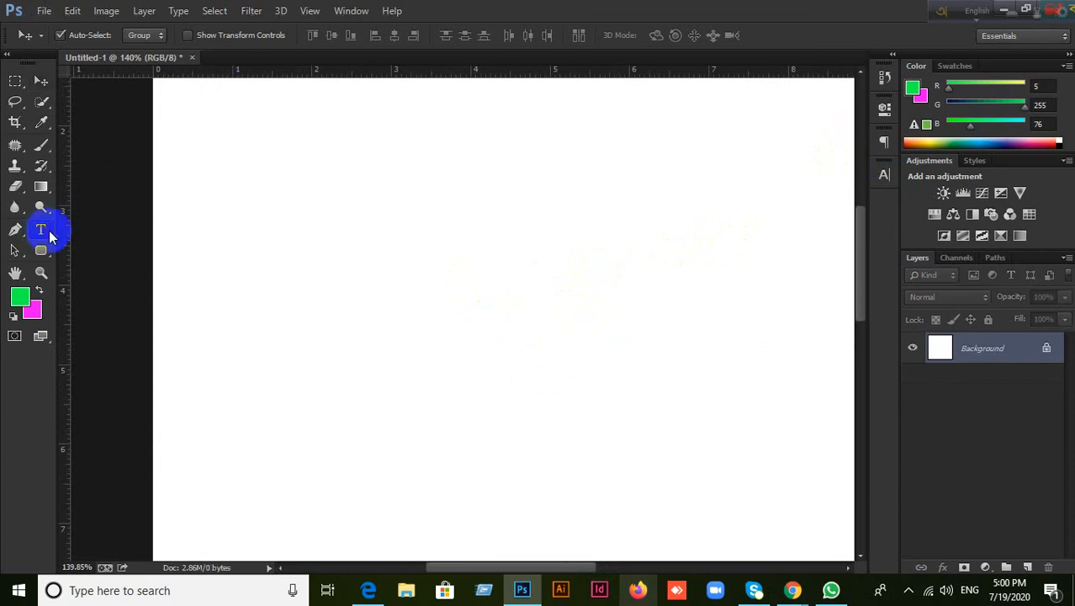
left_click(354, 321)
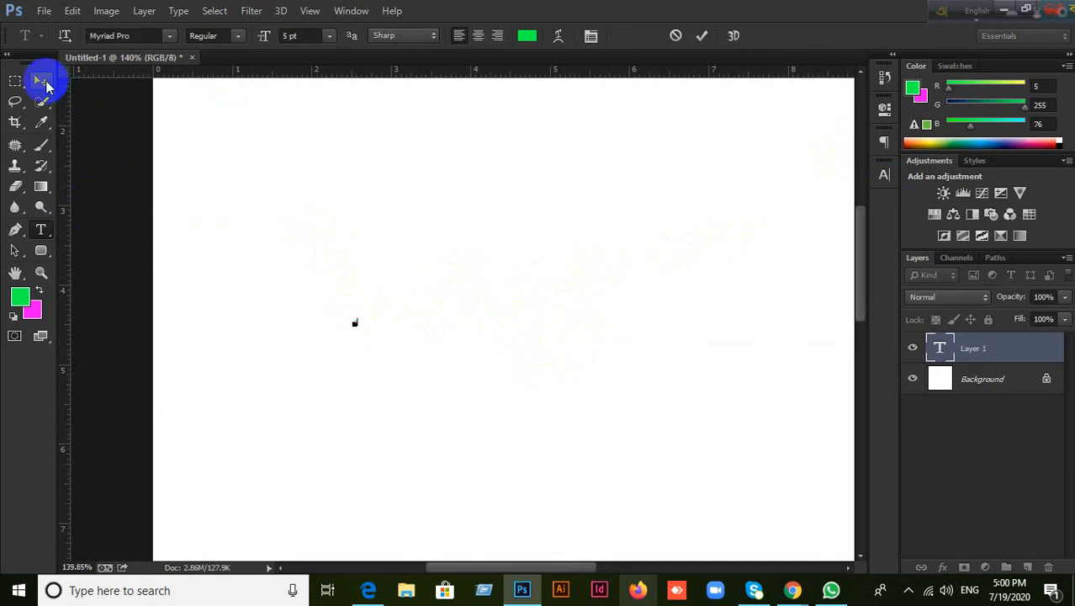
left_click(300, 35)
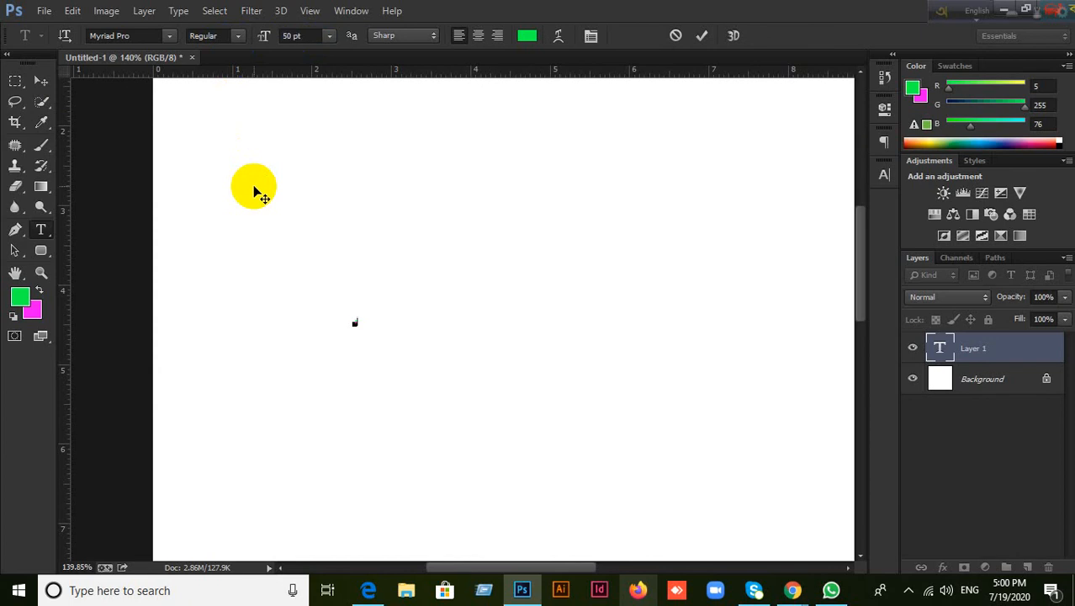
left_click(702, 35)
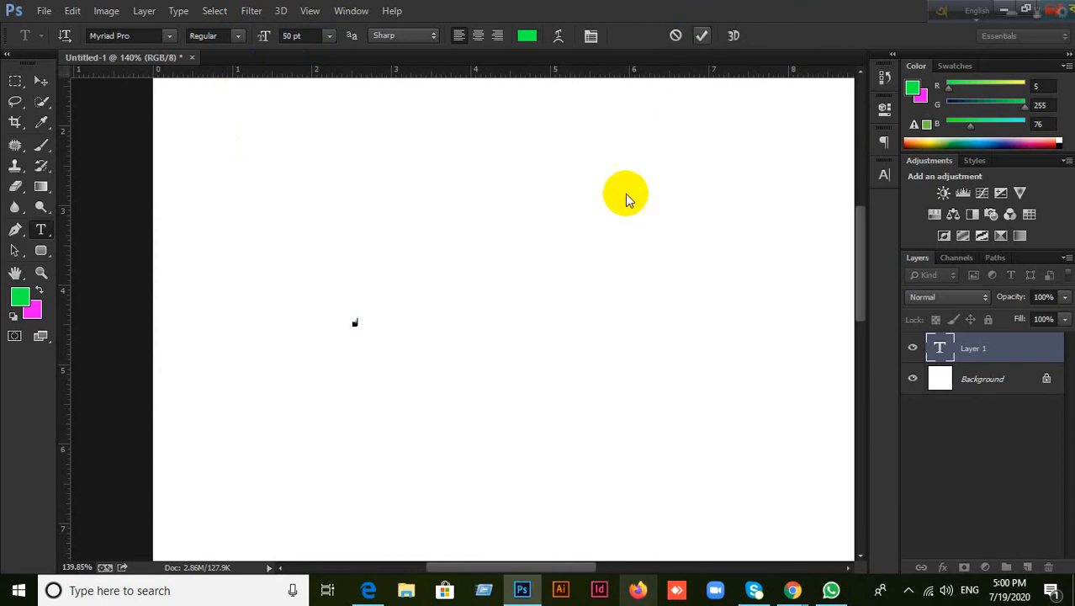
left_click(40, 81)
scroll(353, 324, "up", 8)
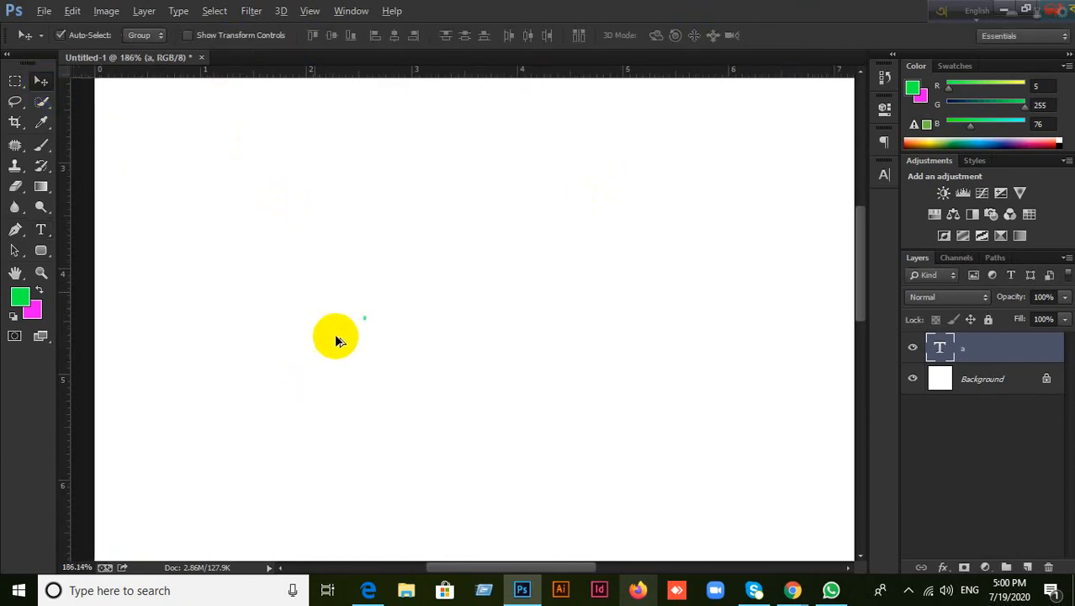
left_click_drag(370, 307, 403, 392)
Step: Delete the tiny letter "a" text layer
scroll(407, 383, "down", 5)
scroll(407, 383, "down", 2)
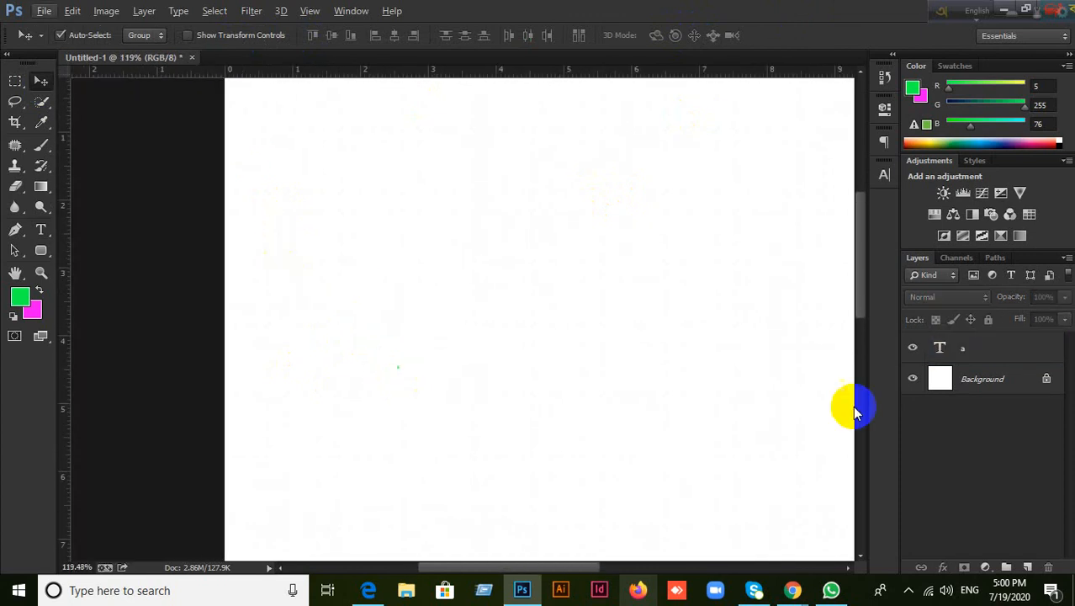
left_click(989, 351)
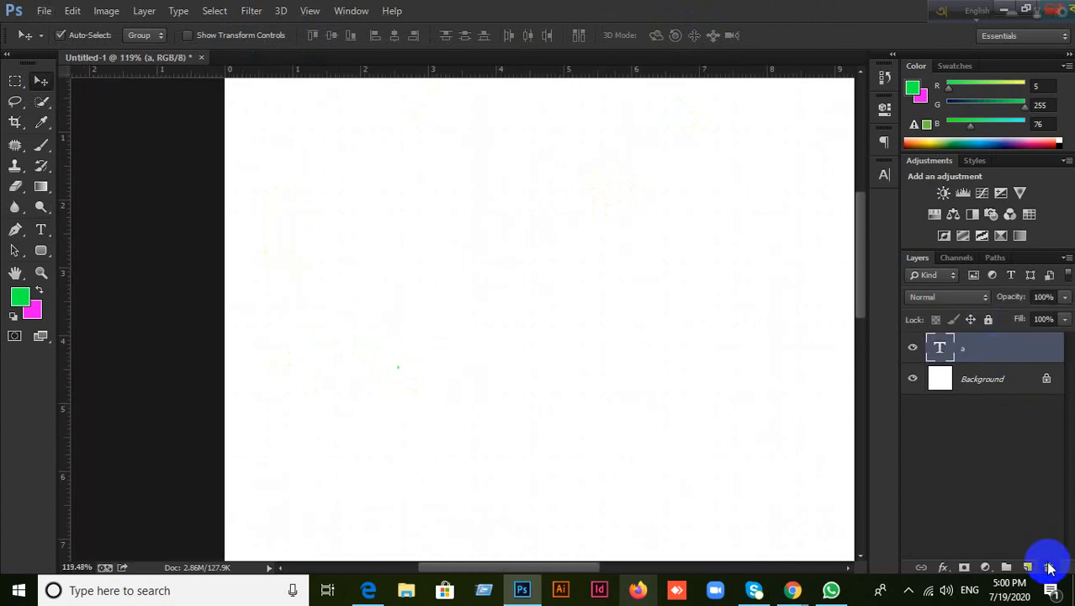
left_click(1049, 567)
left_click(477, 231)
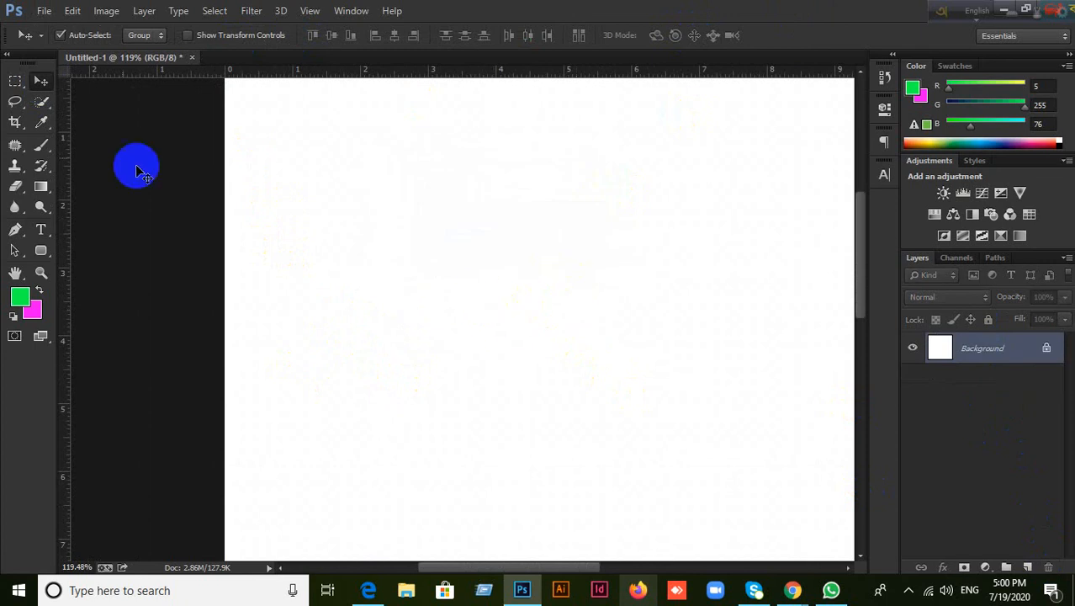
Step: Start point text near the page's centre, set the type size to 100 pt and commit the empty text
left_click(40, 228)
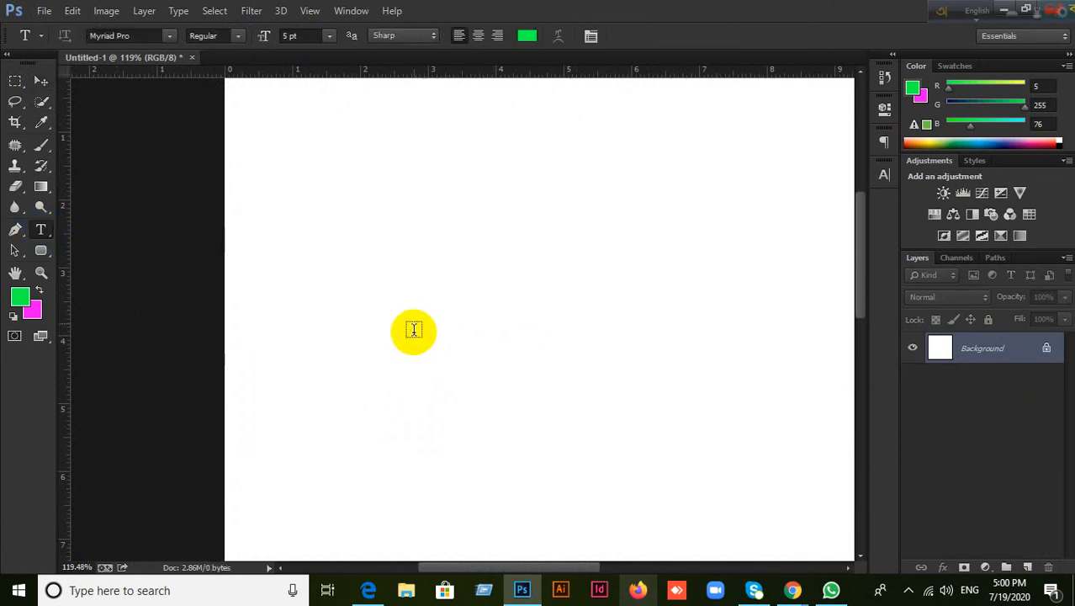
left_click(411, 319)
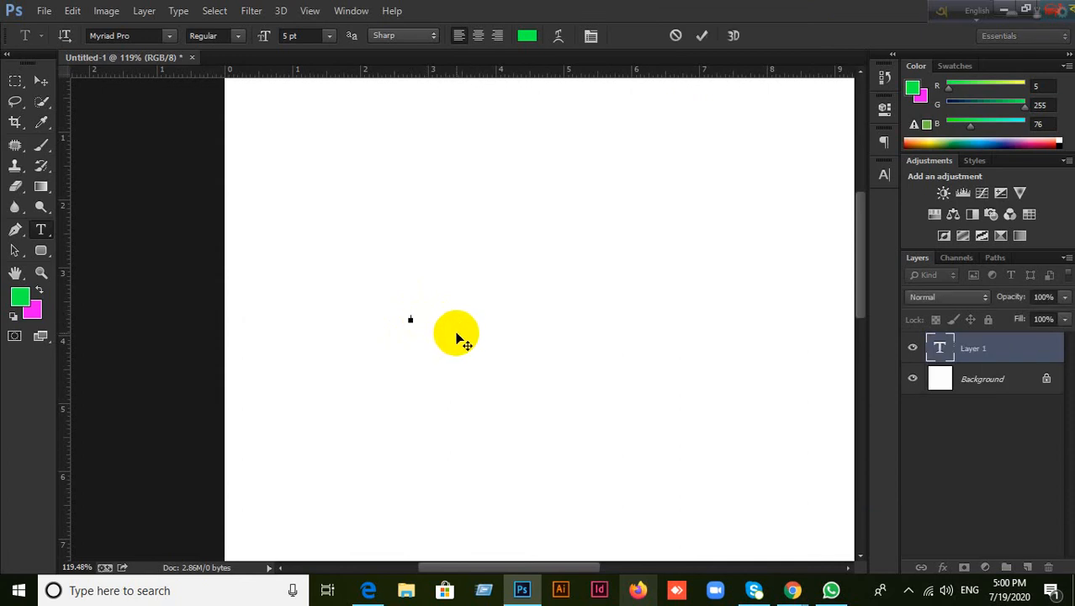
left_click(296, 35)
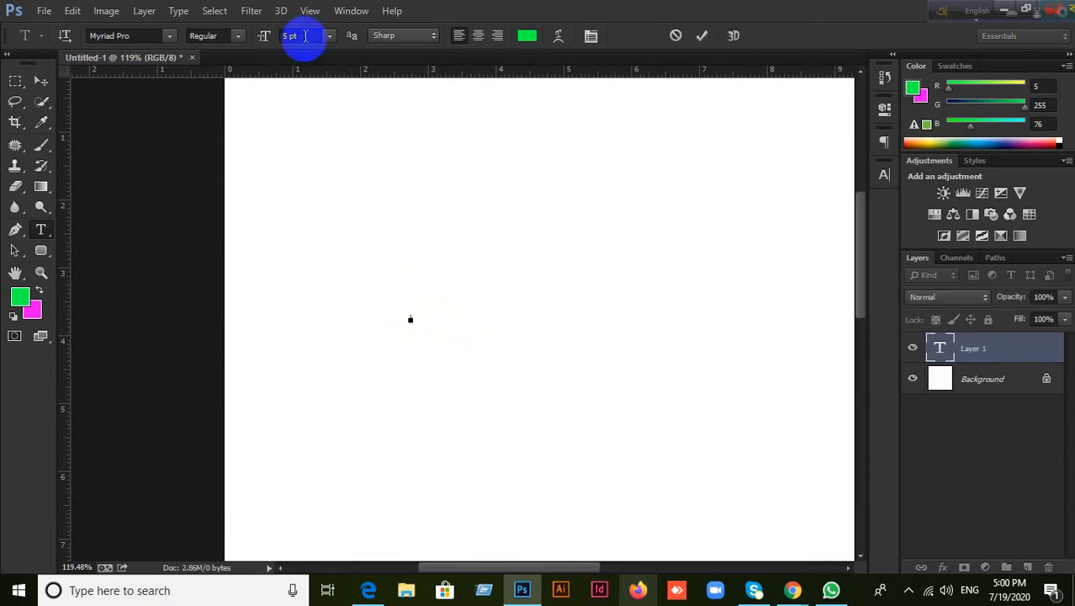
left_click(240, 69)
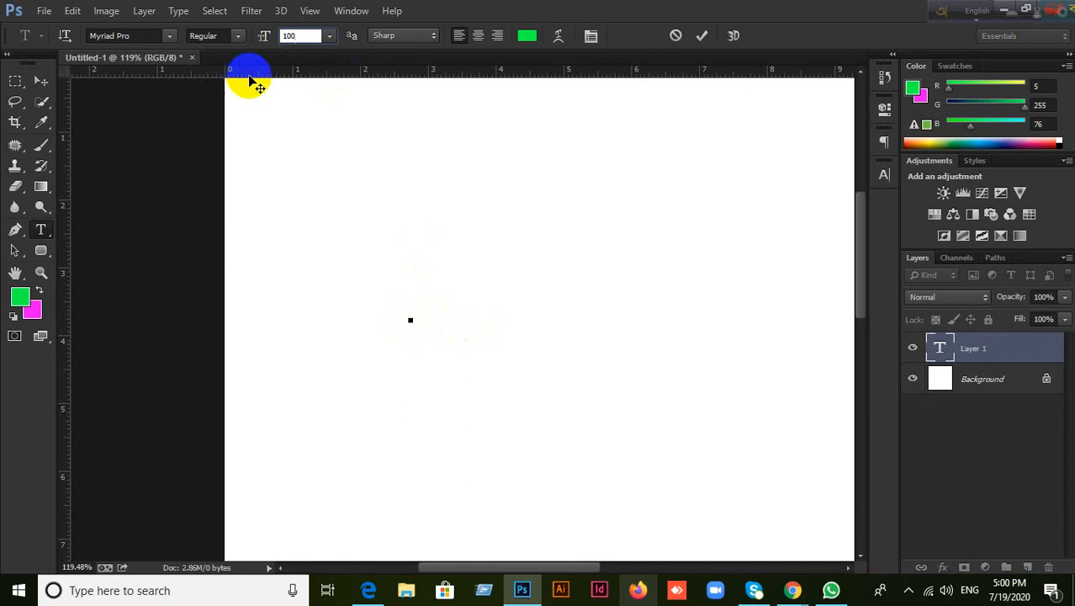
left_click(702, 35)
left_click(106, 227)
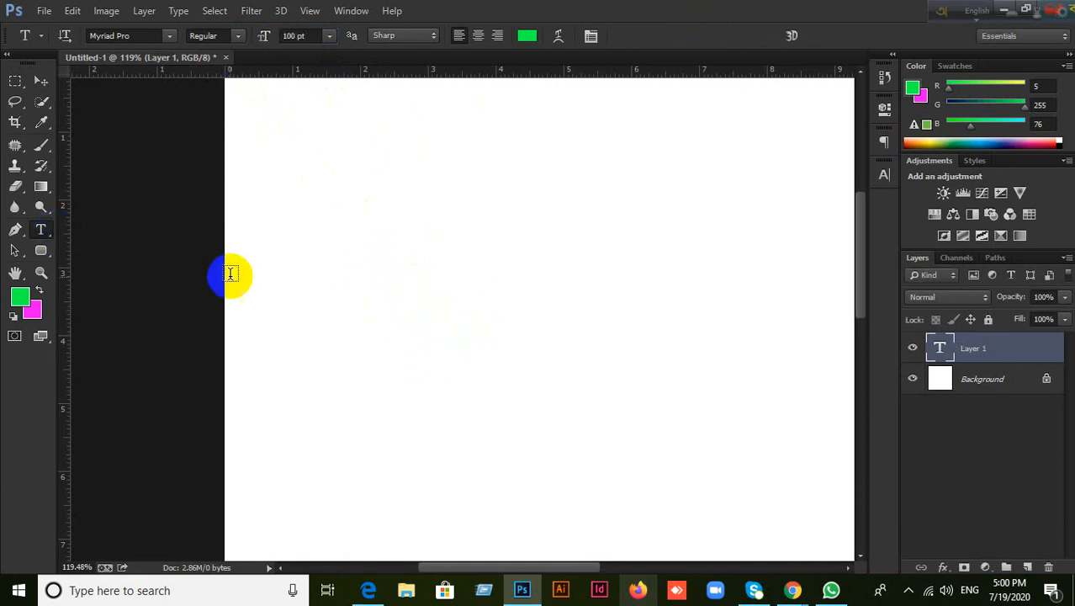
Step: Delete the text layer that shows nothing on the canvas, leaving only the background
left_click(42, 231)
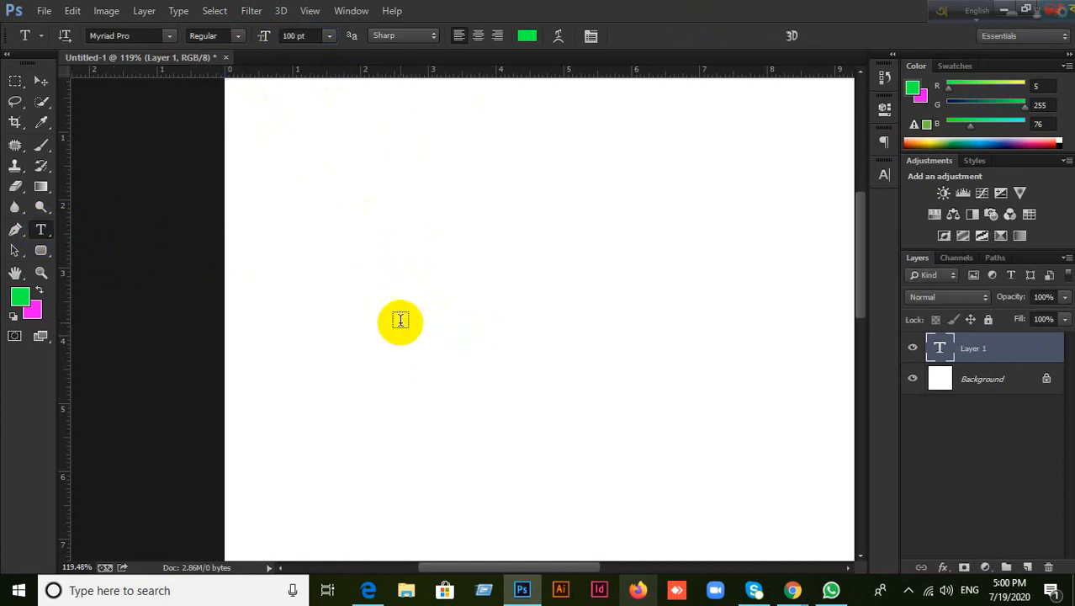
left_click(41, 81)
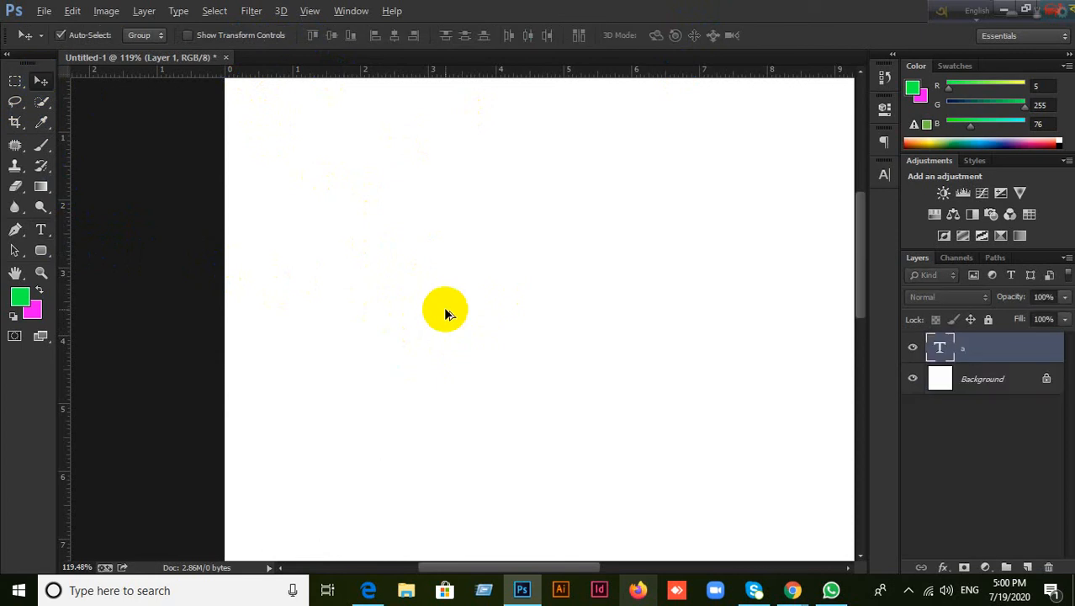
key("Delete")
Step: Add a green letter "a" as 100 pt Myriad Pro point text near the page's centre and commit it
left_click(38, 232)
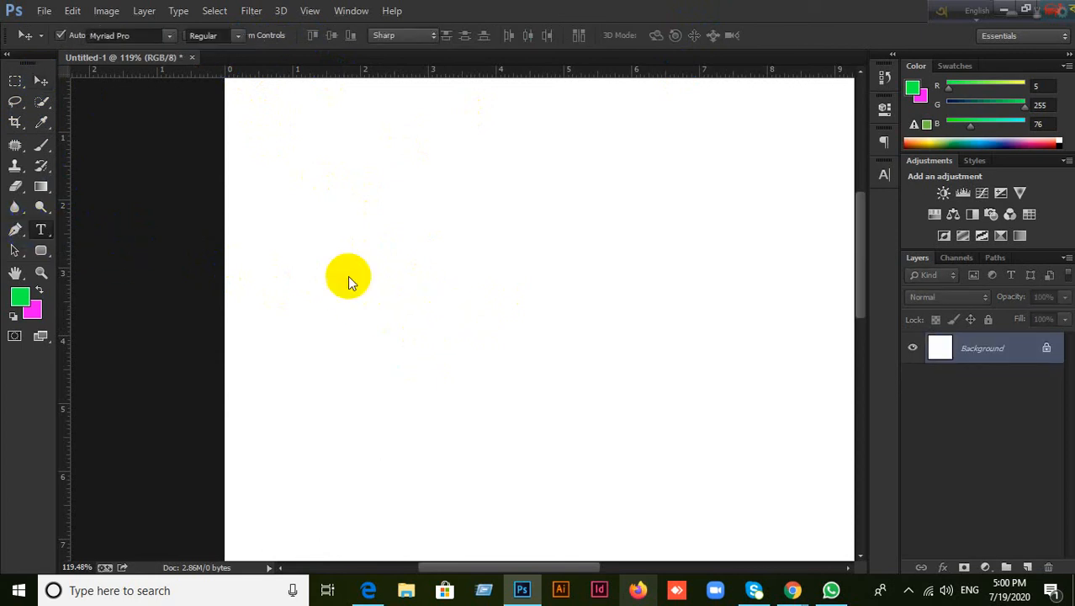
left_click(410, 306)
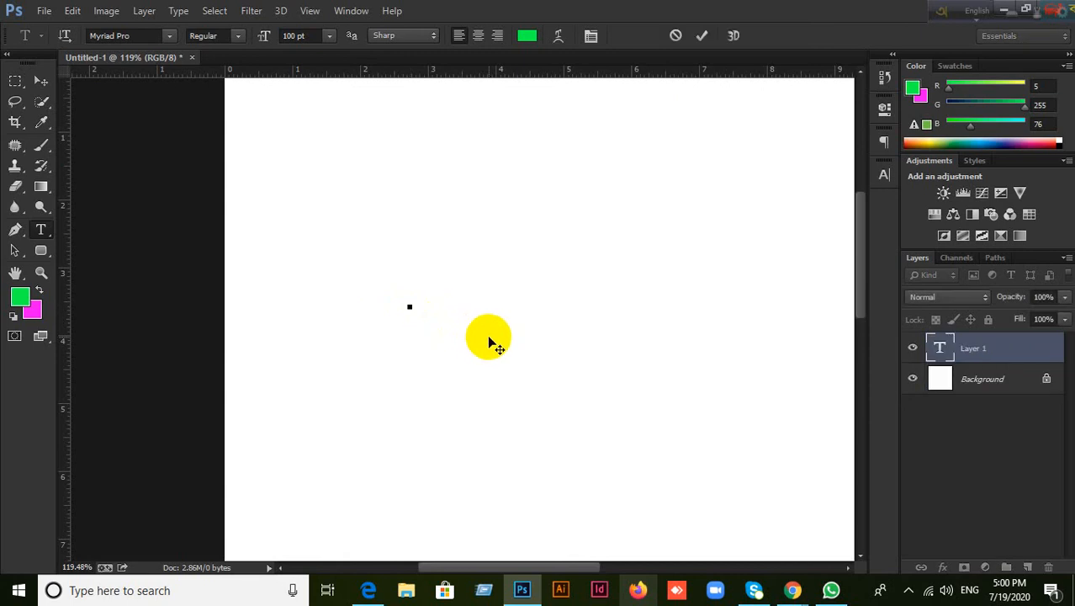
type("a")
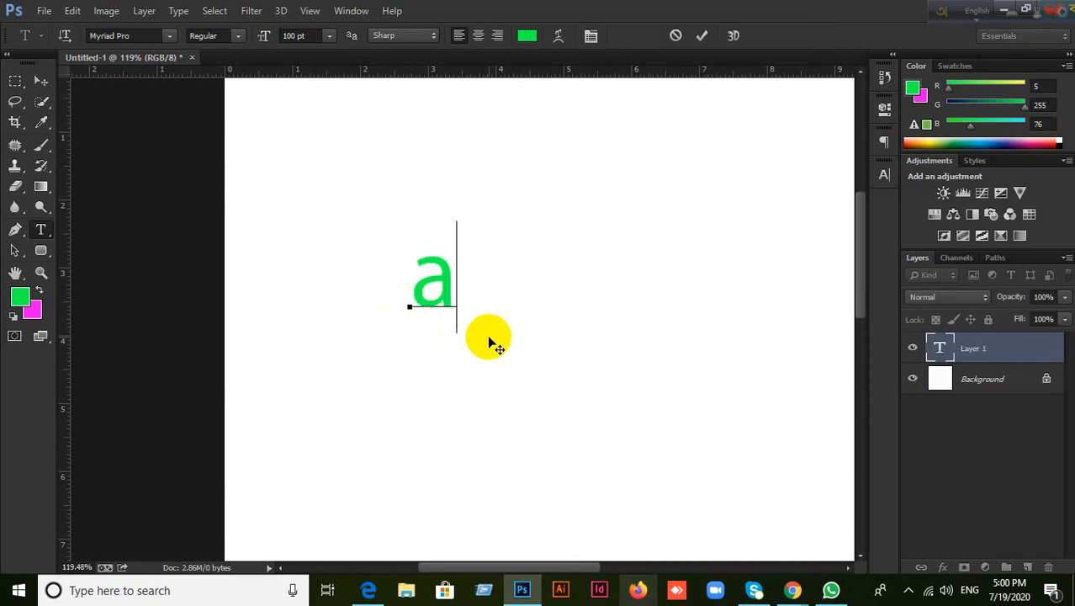
left_click(41, 79)
left_click(208, 156)
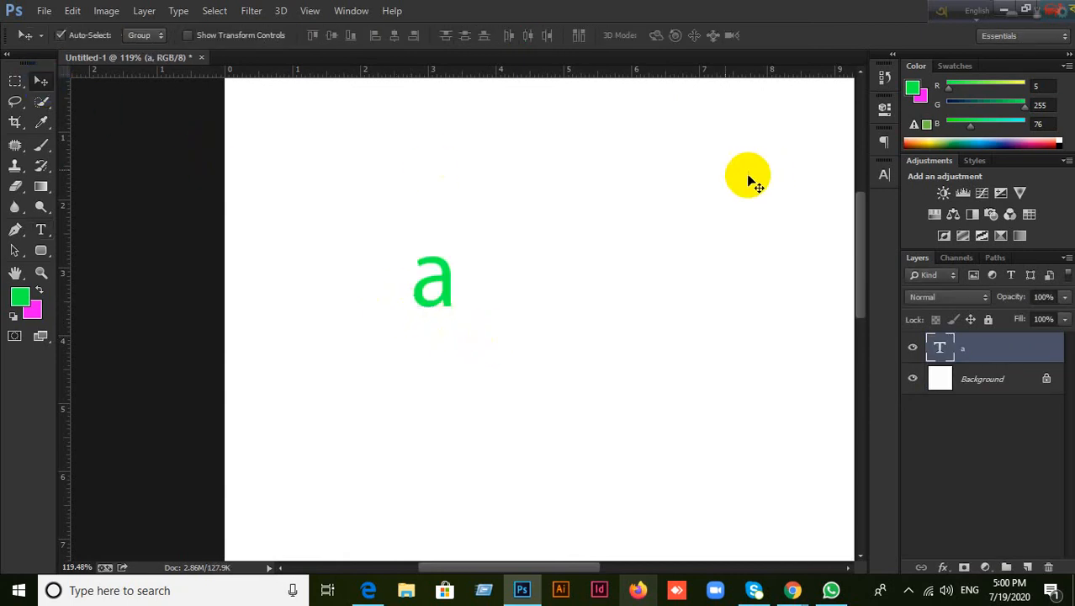
Step: Enlarge the letter "a" to 500 pt and finally 600 pt in its character settings, and move it down onto the page
left_click(884, 177)
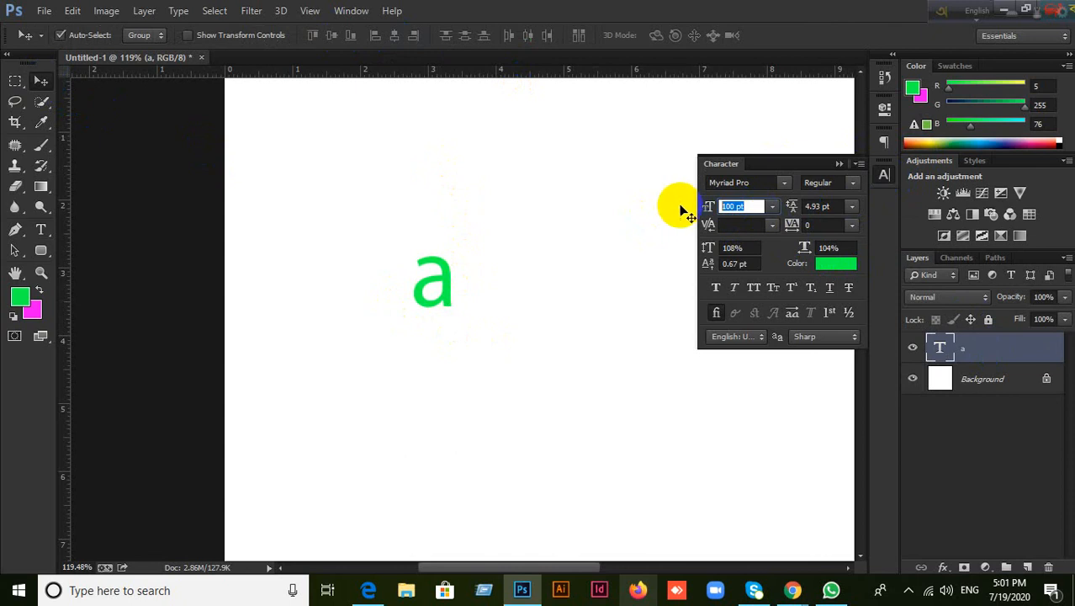
type("500")
key("Return")
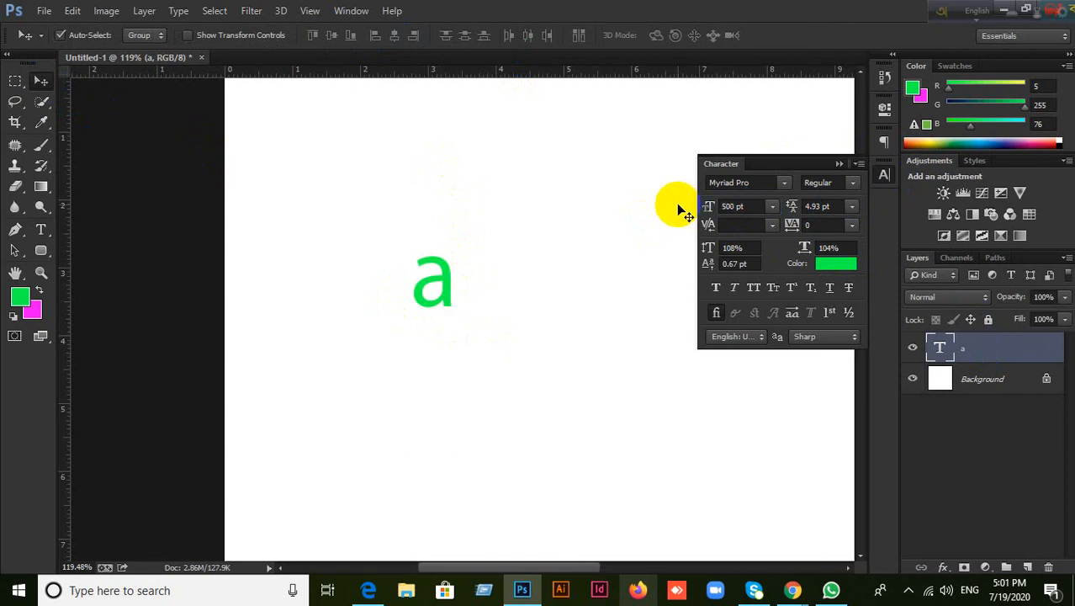
left_click(730, 207)
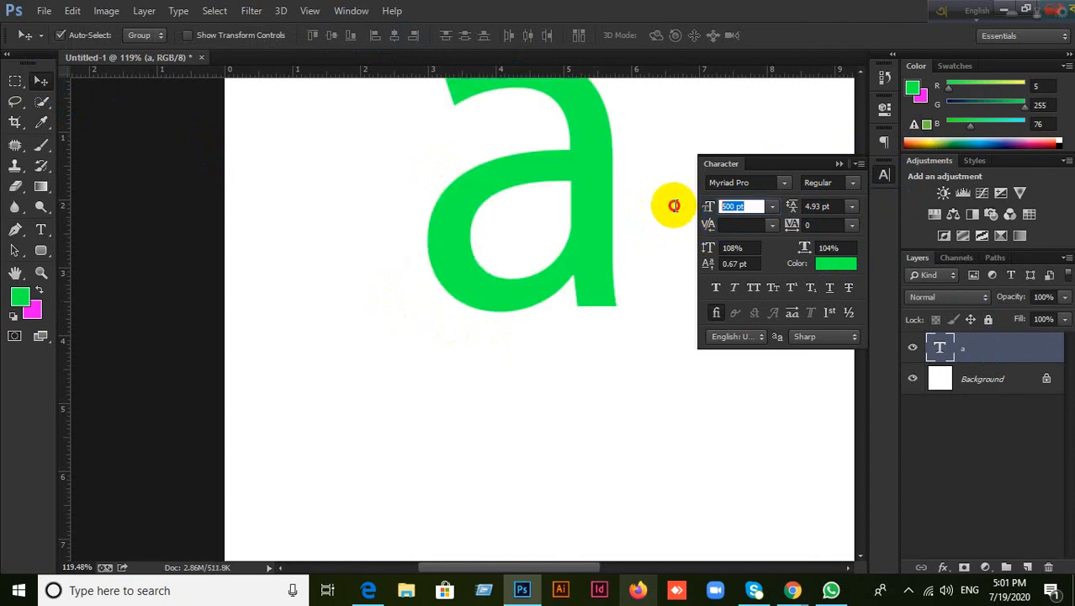
type("600")
key("Return")
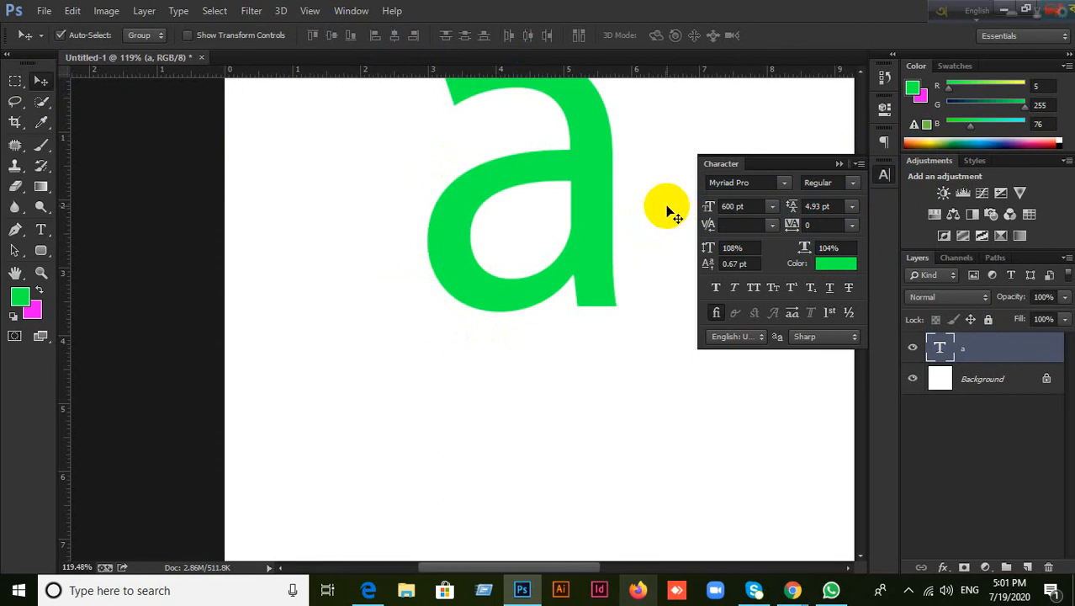
left_click_drag(631, 208, 603, 343)
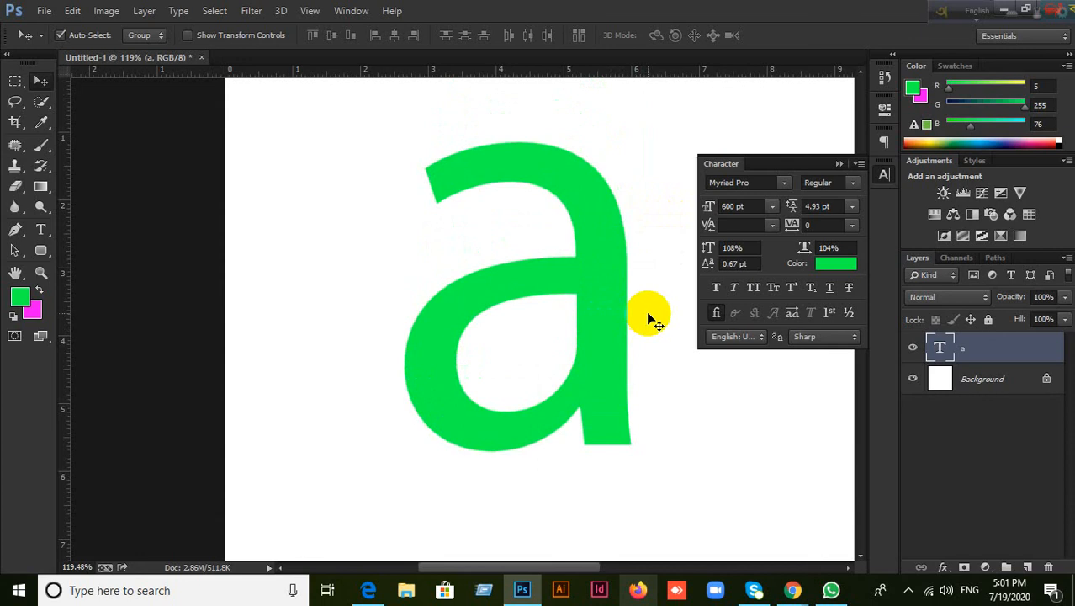
Step: Undock and close the Character settings, bring them back and dock them again with the other collapsed panels
left_click(839, 164)
left_click_drag(885, 167, 786, 160)
left_click(776, 152)
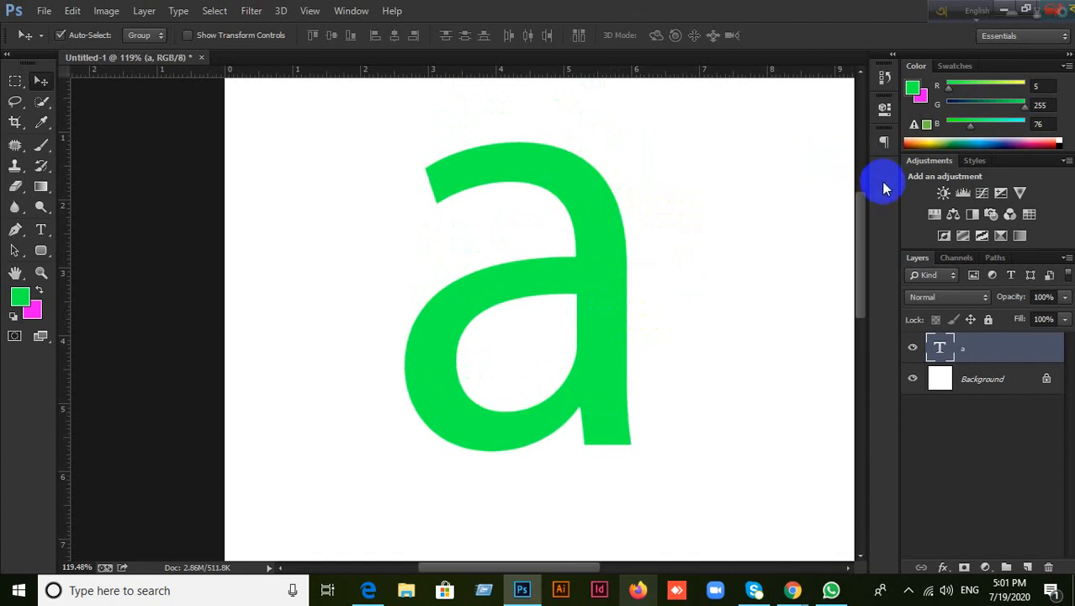
left_click(352, 11)
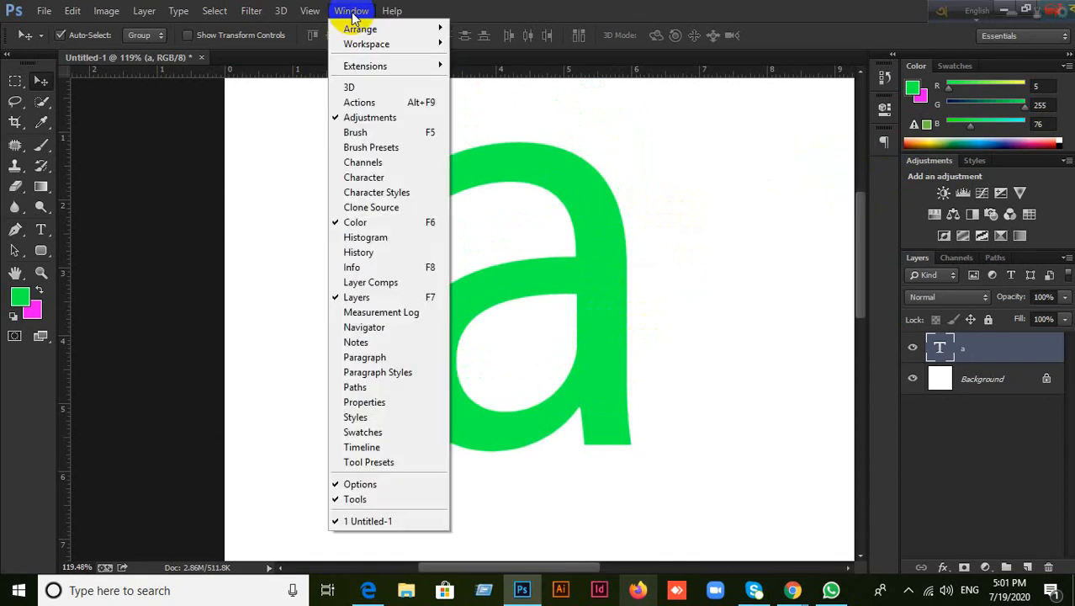
left_click(373, 178)
double_click(715, 164)
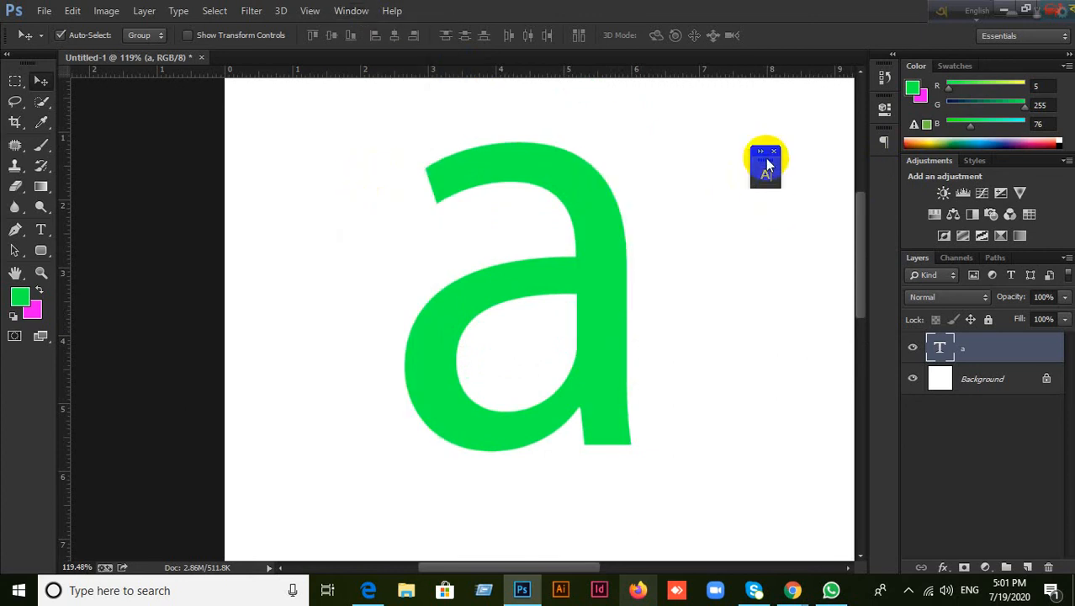
left_click_drag(767, 166, 879, 192)
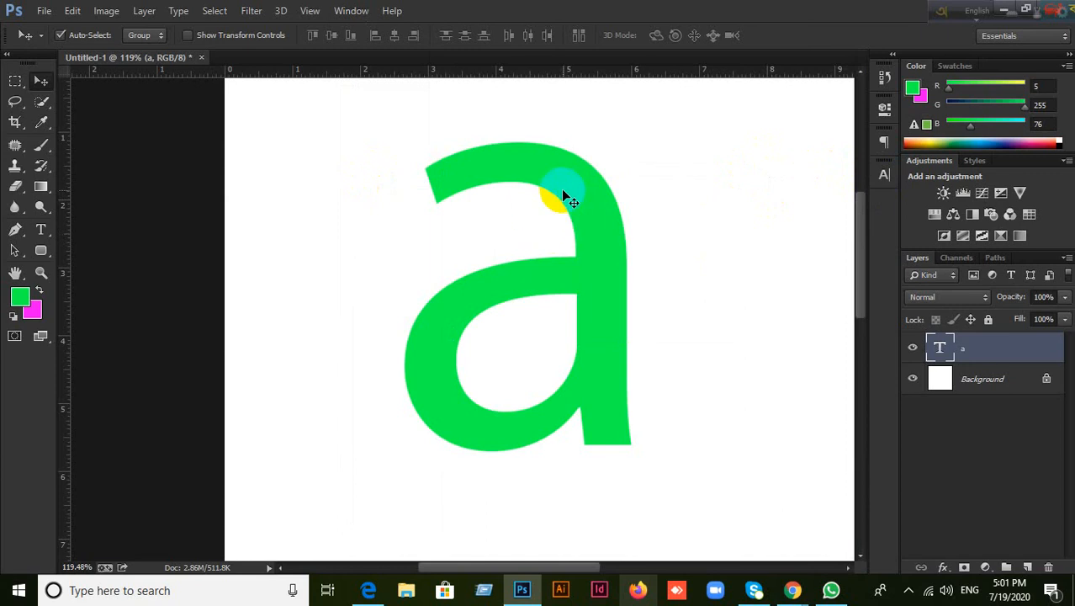
Step: Choose the Pen tool for tracing the letter's upper stroke, try its Shape mode and set it back to Path mode
left_click(18, 84)
scroll(489, 149, "up", 6)
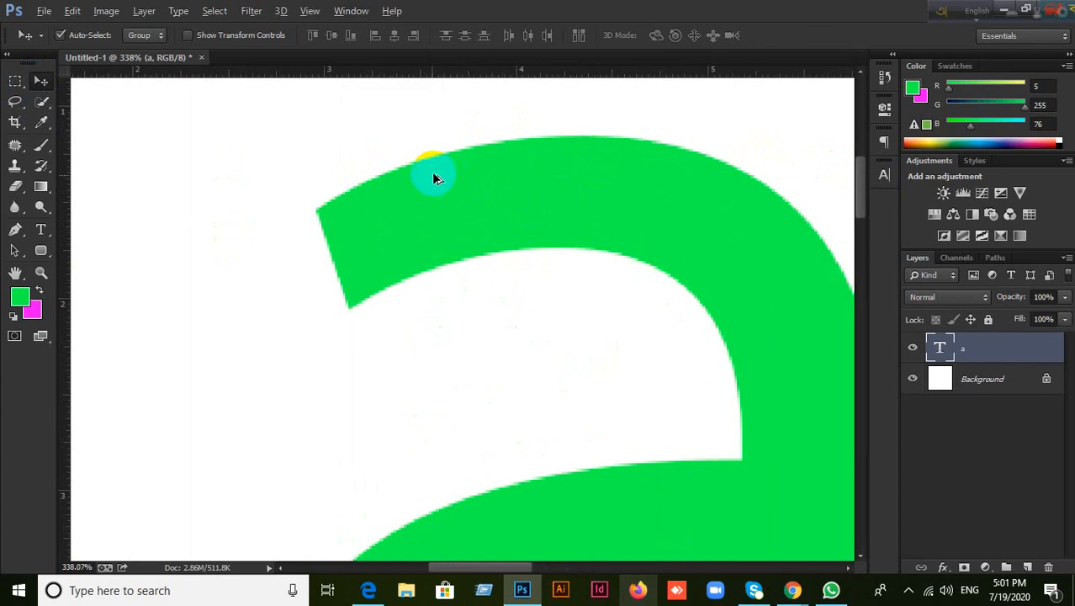
left_click(15, 229)
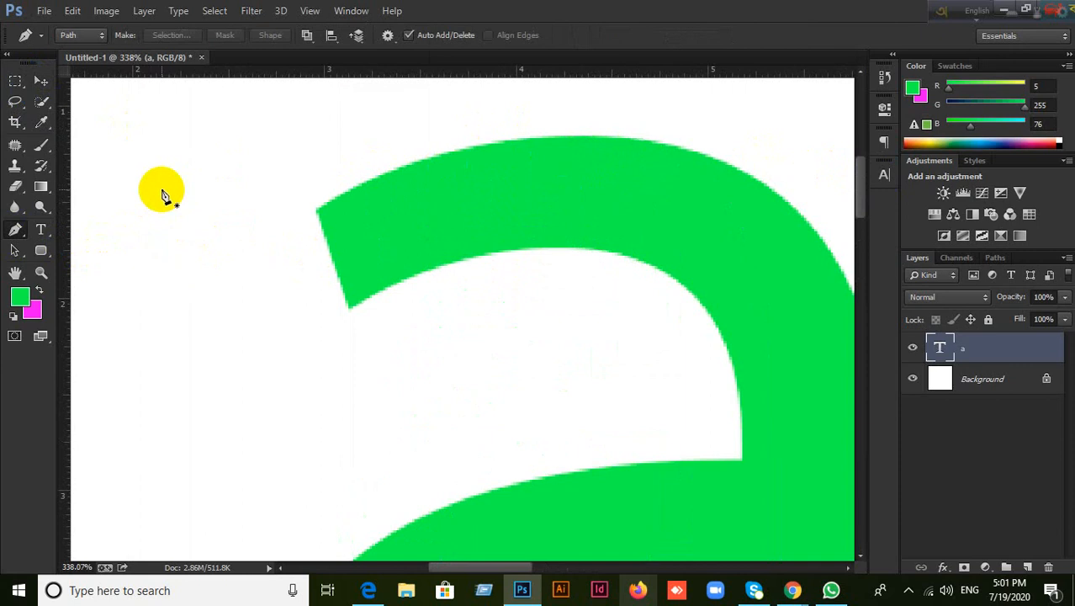
left_click(122, 92)
left_click(97, 36)
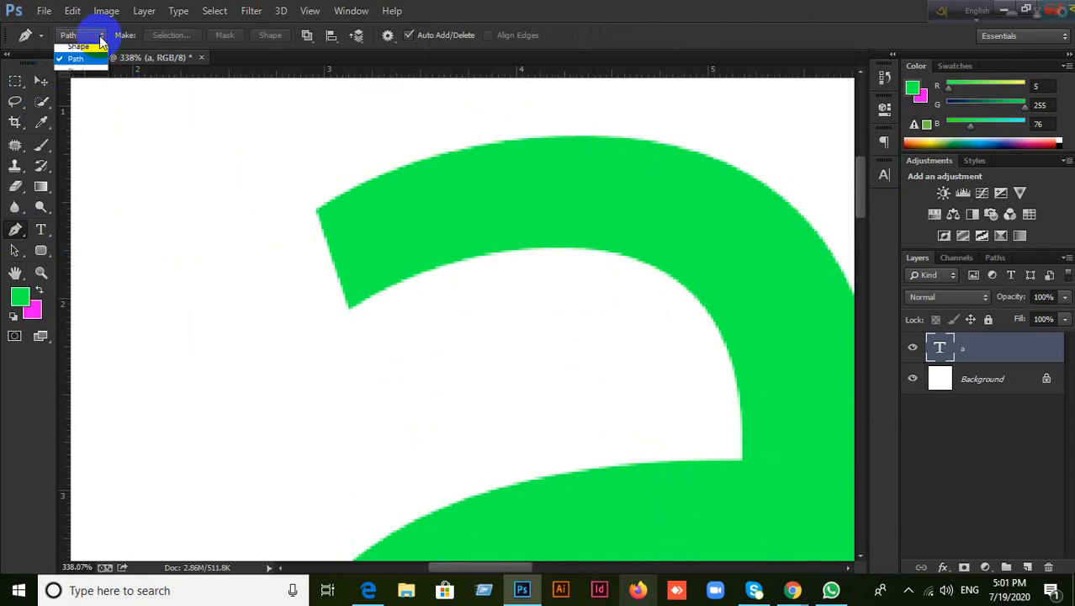
left_click(94, 53)
left_click(95, 39)
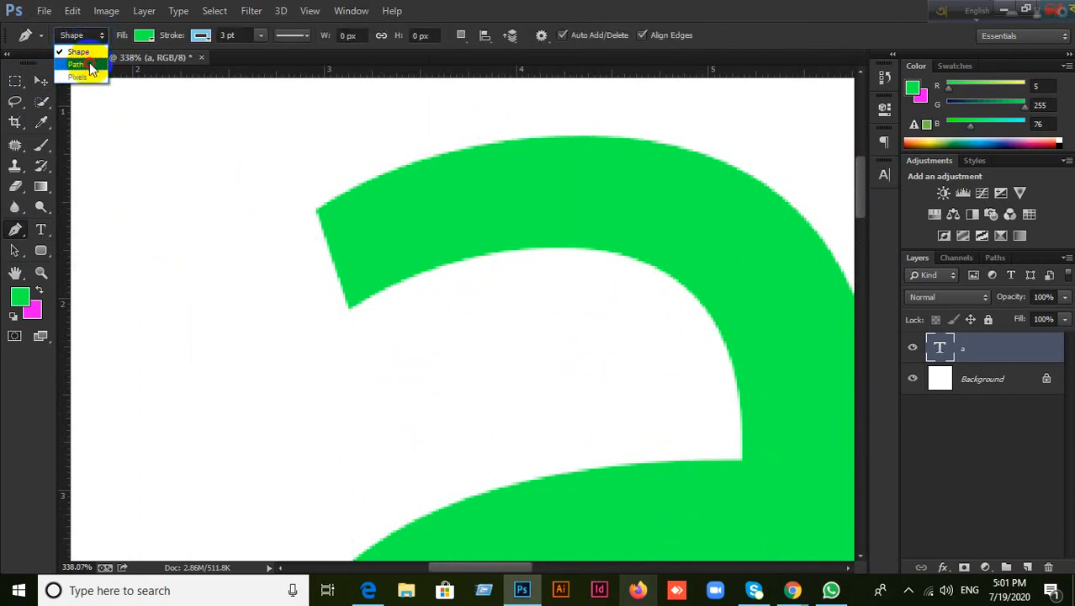
left_click(87, 67)
left_click(97, 38)
left_click(84, 67)
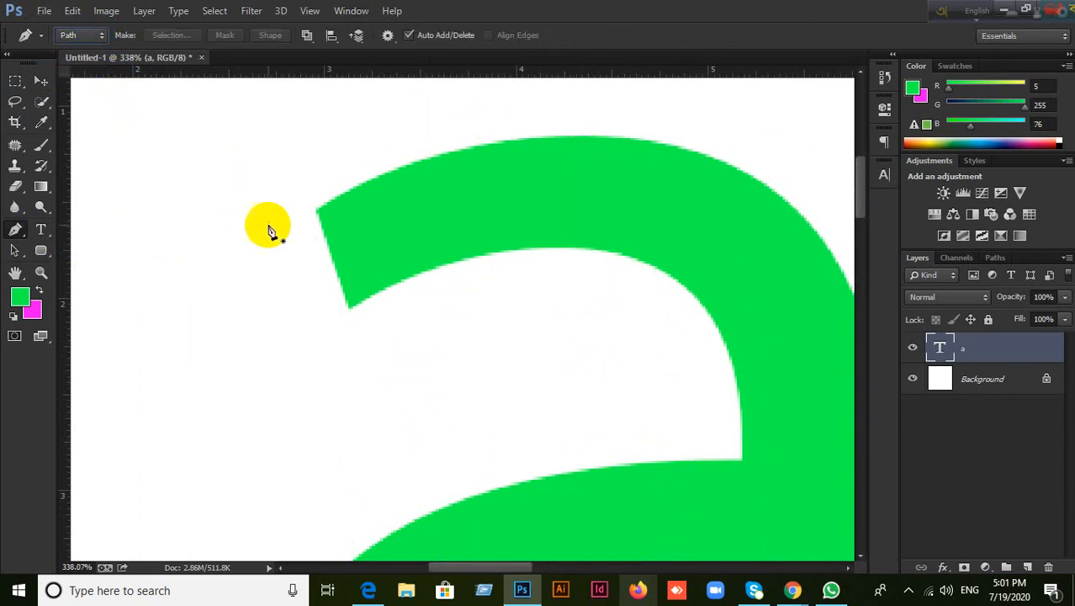
Step: Start a path with a straight segment along the cut end of the letter's upper stroke, from its lower to its upper corner
left_click(349, 310)
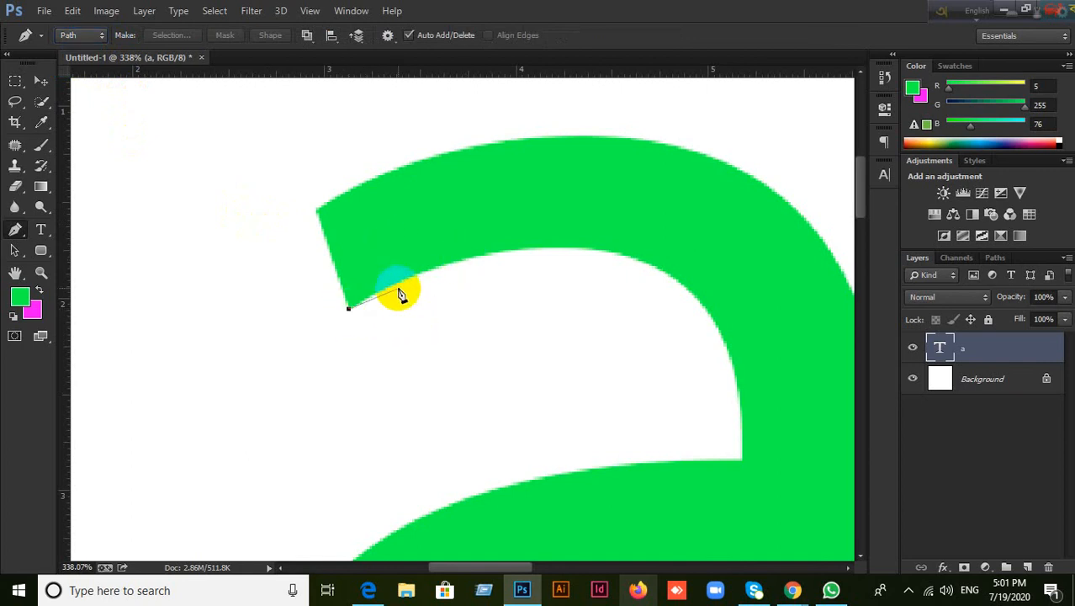
left_click(319, 214)
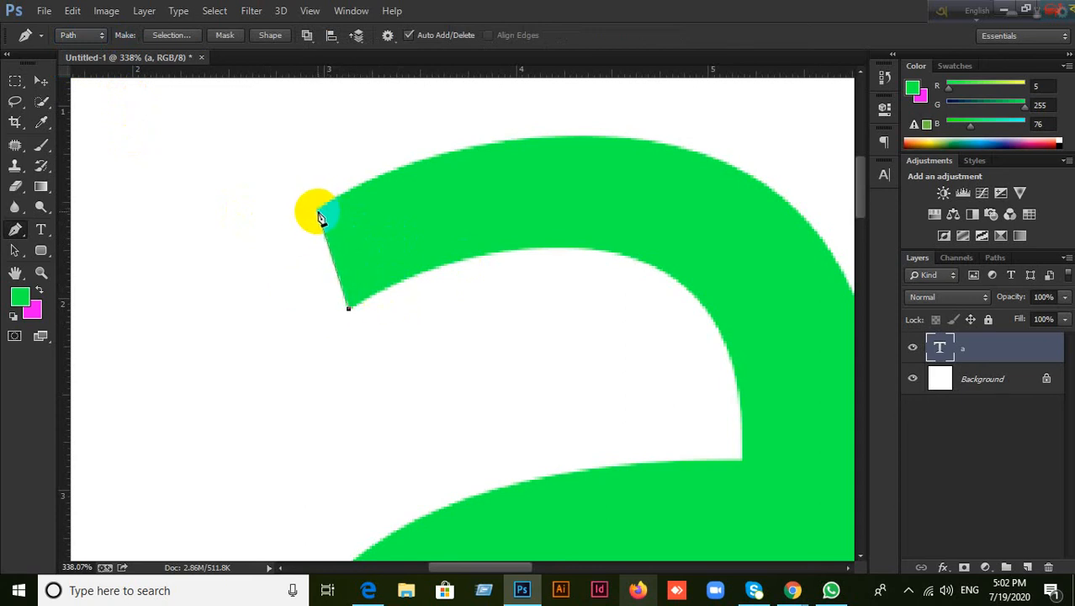
left_click(319, 216)
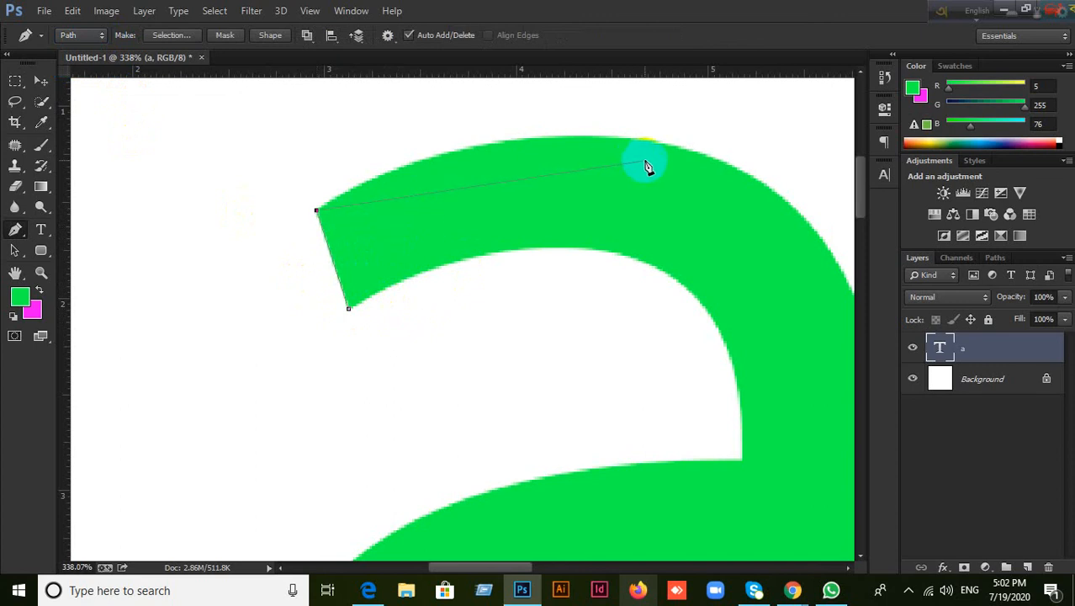
Step: Add an anchor on the outer upper-right curve of the "a" and adjust its handles so the segment follows the top edge
left_click_drag(689, 173, 556, 218)
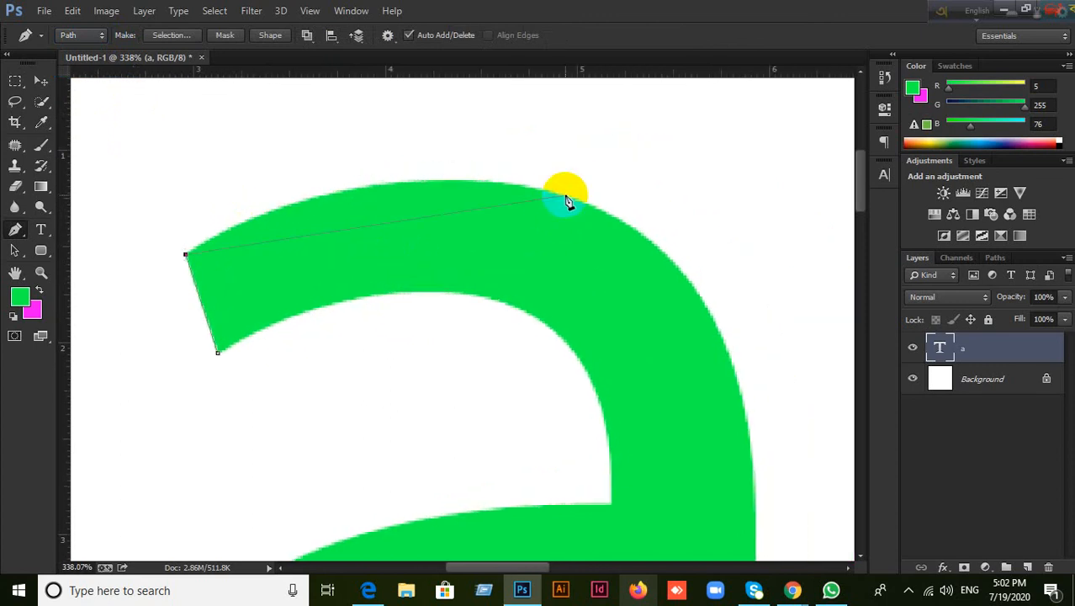
left_click_drag(726, 464, 734, 101)
left_click_drag(567, 309, 592, 545)
left_click_drag(634, 205, 619, 300)
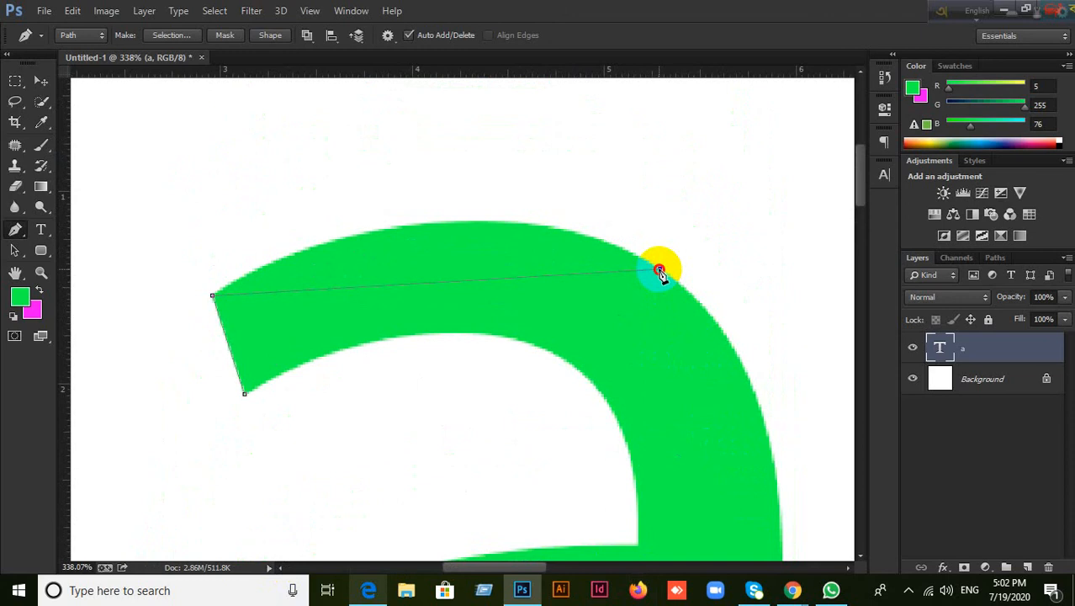
left_click_drag(660, 272, 682, 285)
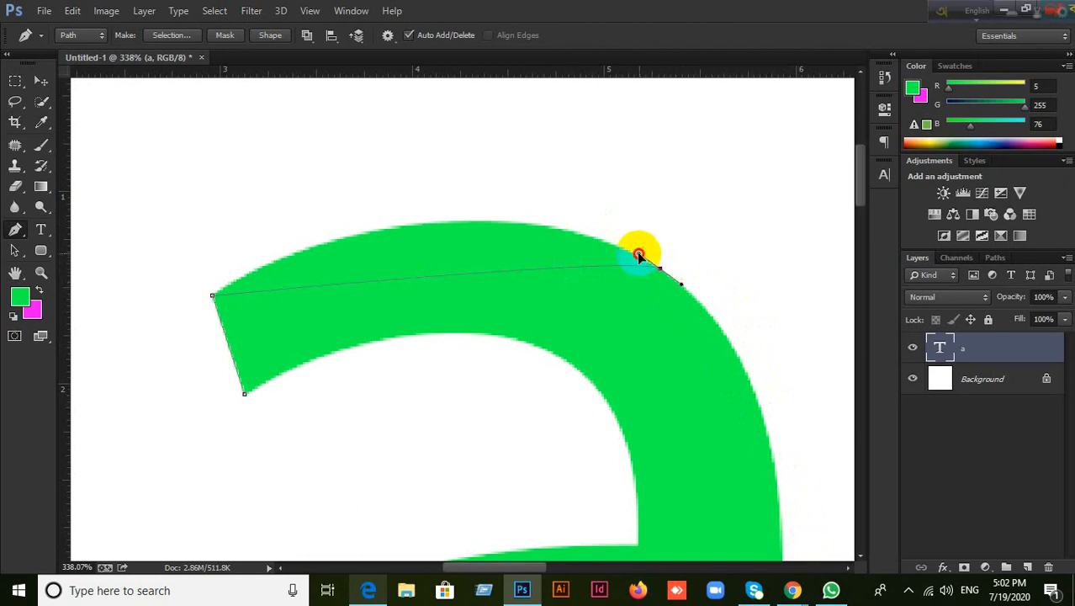
left_click_drag(638, 255, 436, 154)
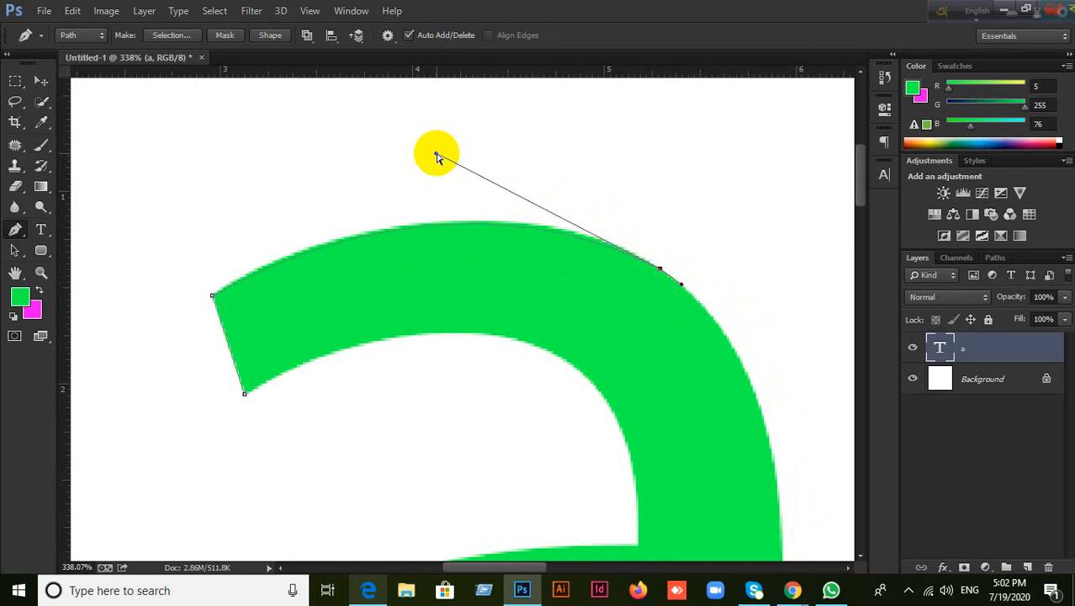
Step: Undo the last handle change on the upper-right anchor and try a different angle for its outgoing handle
key("ctrl+z")
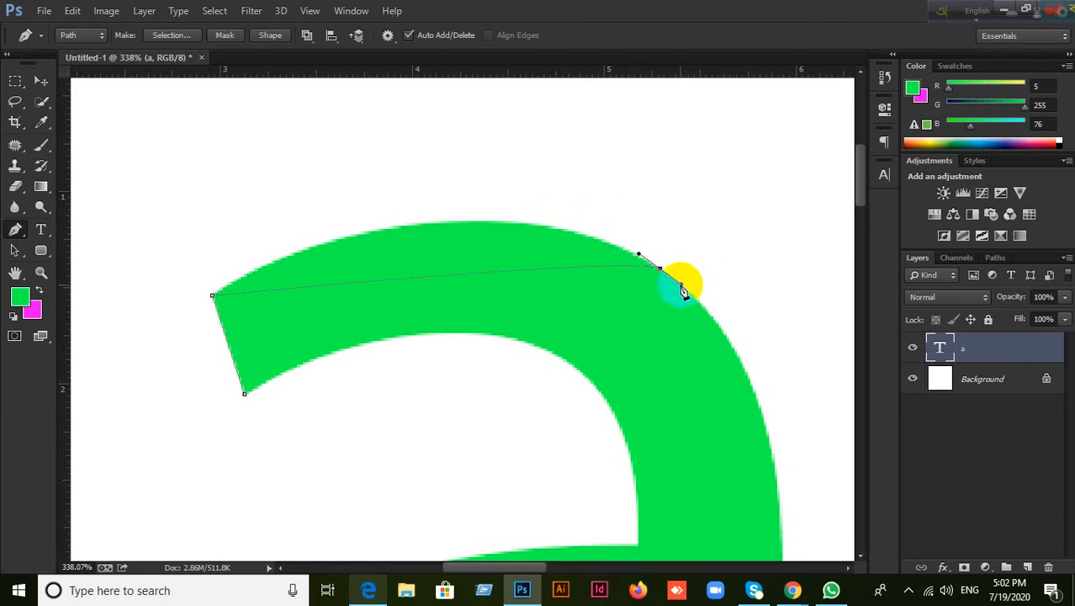
mouse_move(684, 279)
left_mouse_down()
mouse_move(700, 299)
mouse_move(684, 290)
mouse_move(689, 269)
left_mouse_up()
left_click(694, 276)
key("ctrl+z")
left_click_drag(683, 288, 687, 270)
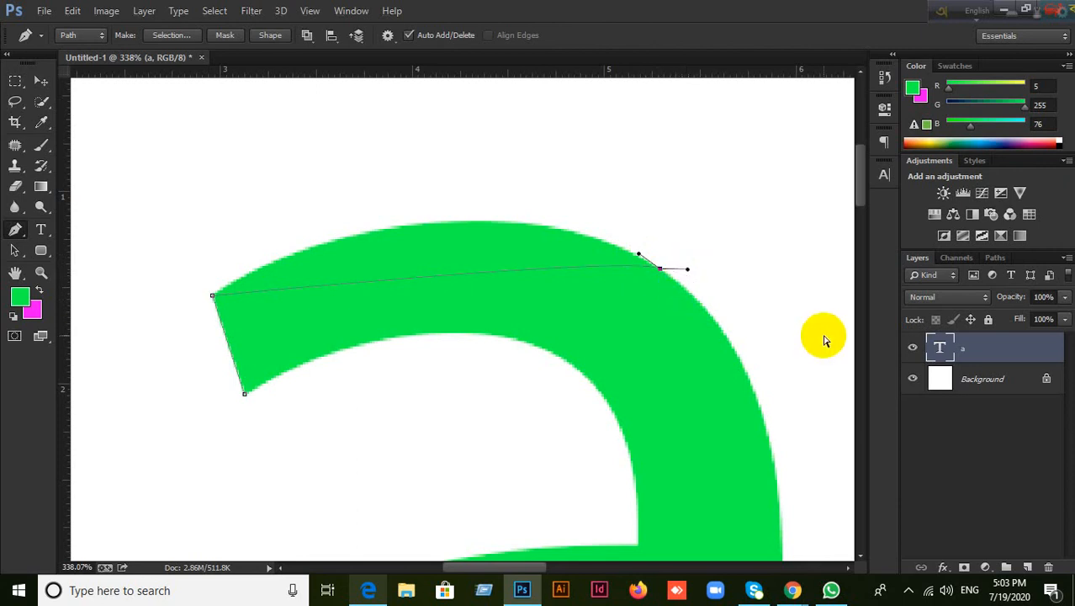
left_click(719, 328)
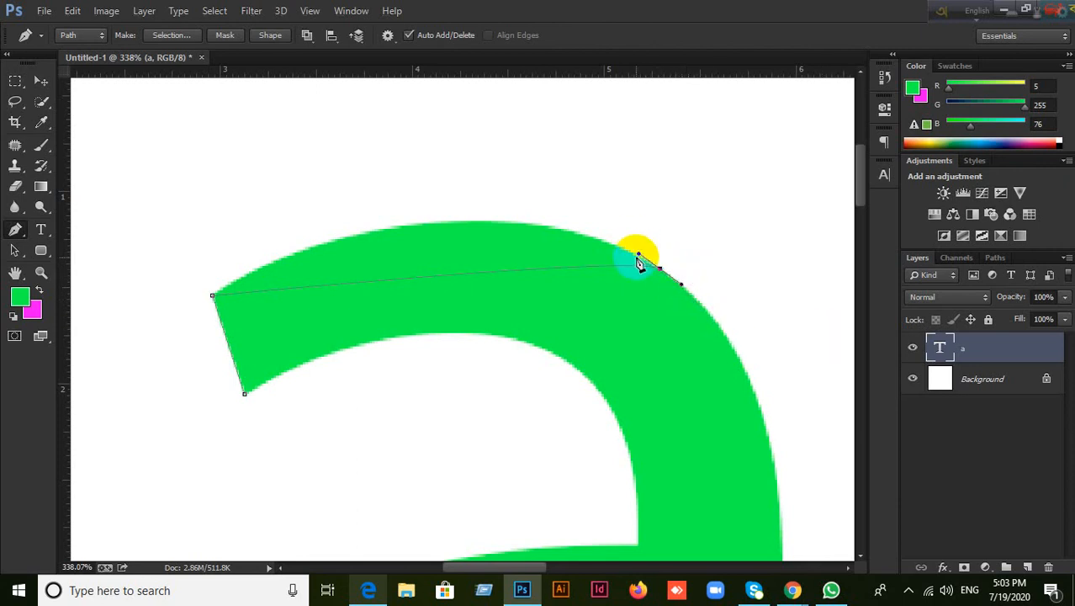
left_click(681, 284)
Step: Swing the upper-right anchor's outgoing handle in several directions, inside and above the letter, and return it to the curve's tangent
left_click_drag(764, 379, 707, 43)
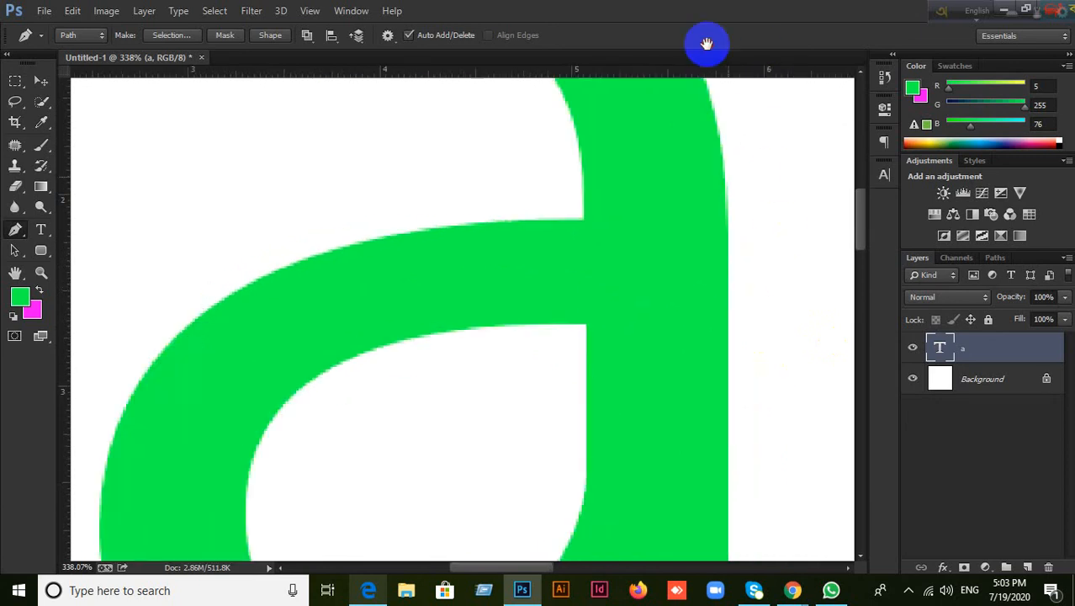
left_click_drag(768, 521, 724, 110)
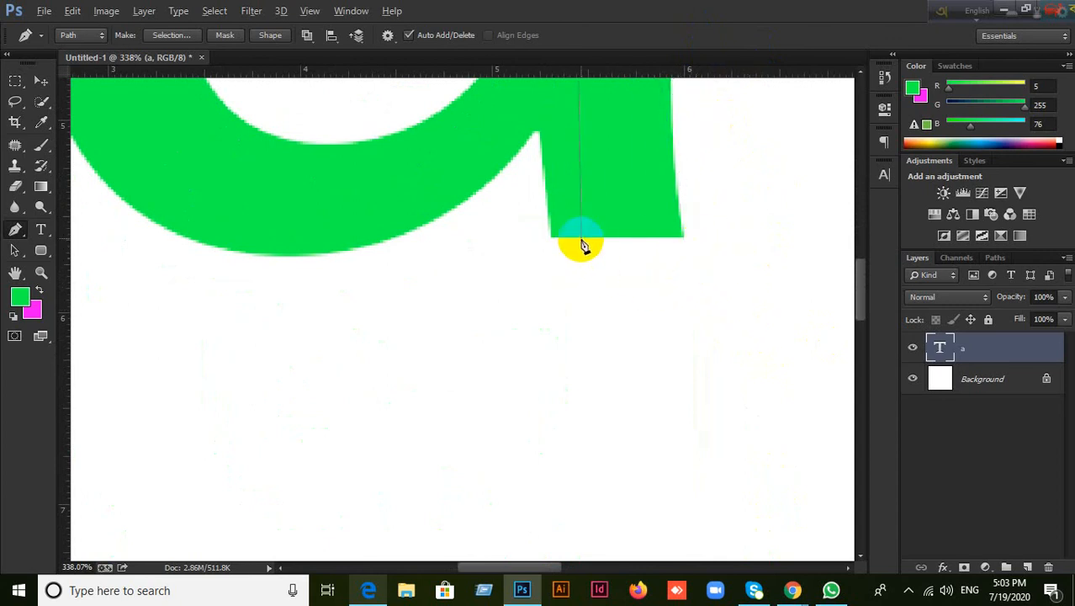
left_click_drag(706, 178, 727, 295)
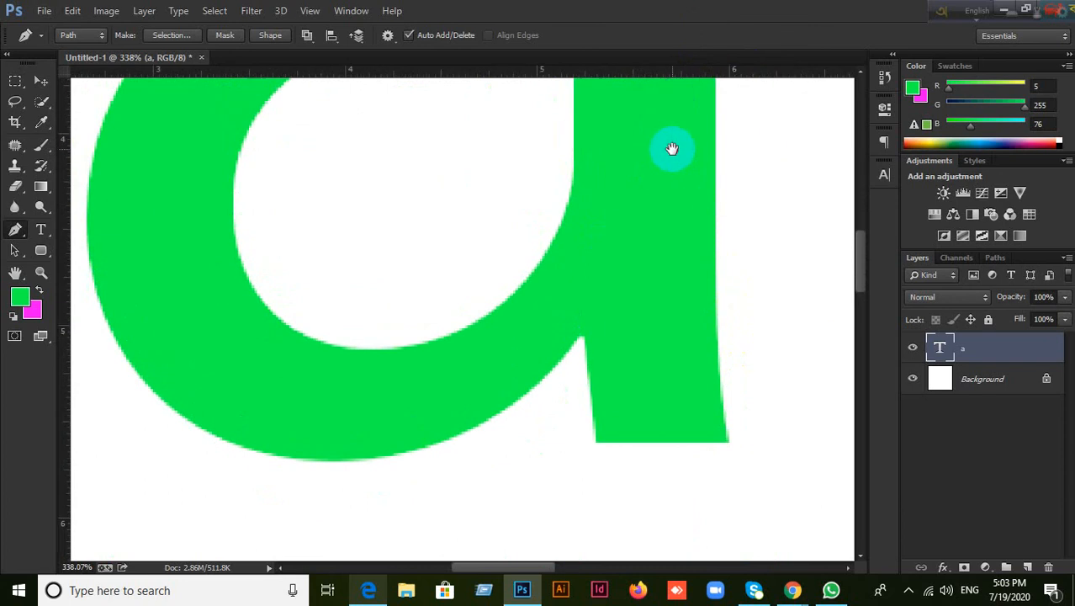
left_click_drag(673, 149, 657, 327)
left_click_drag(638, 167, 658, 464)
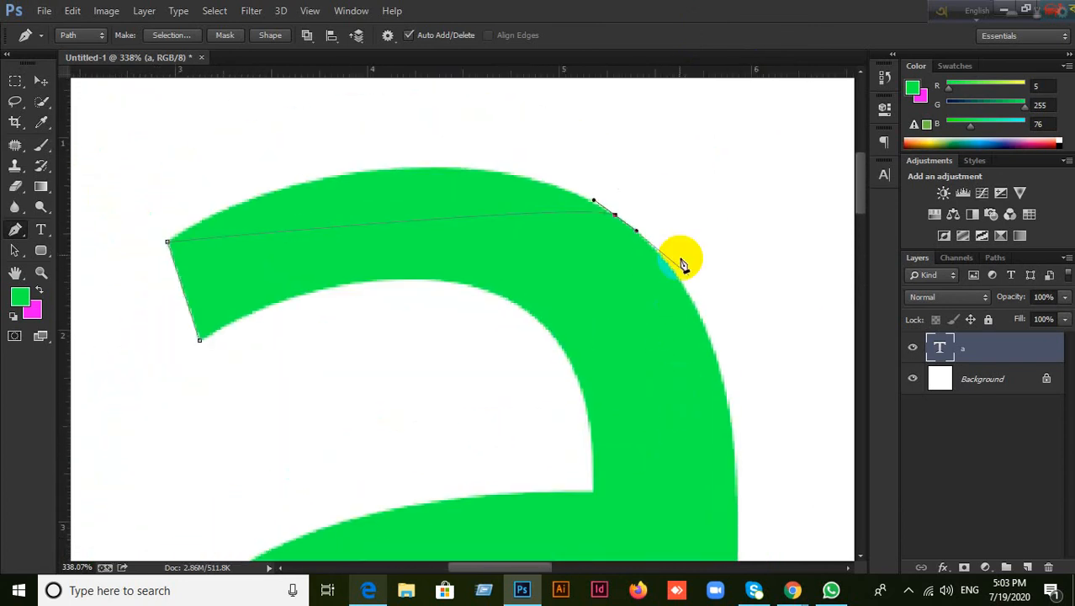
left_click(636, 229)
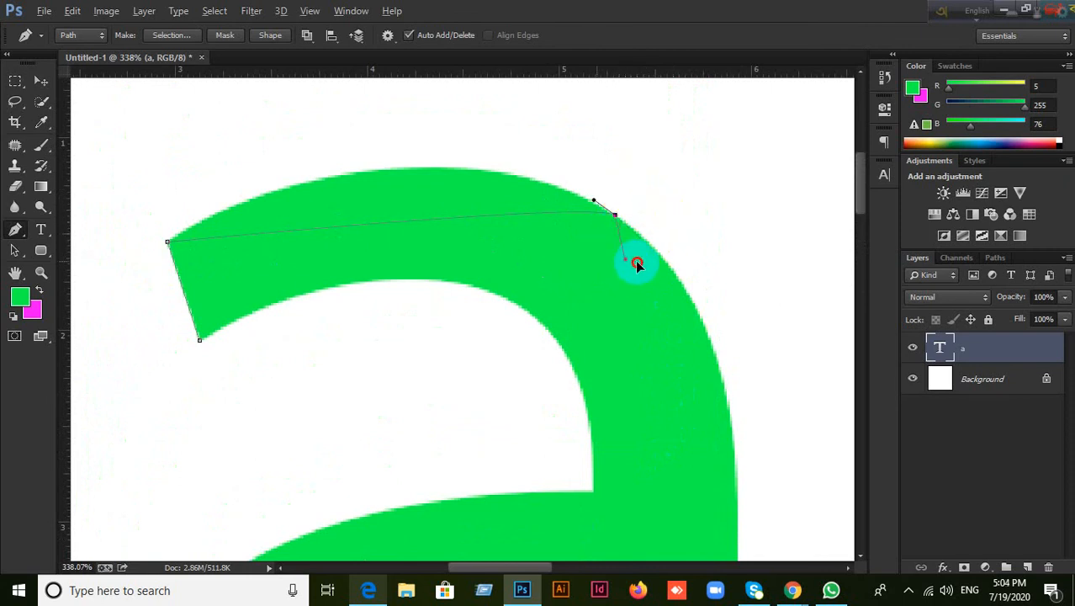
left_click_drag(636, 262, 591, 265)
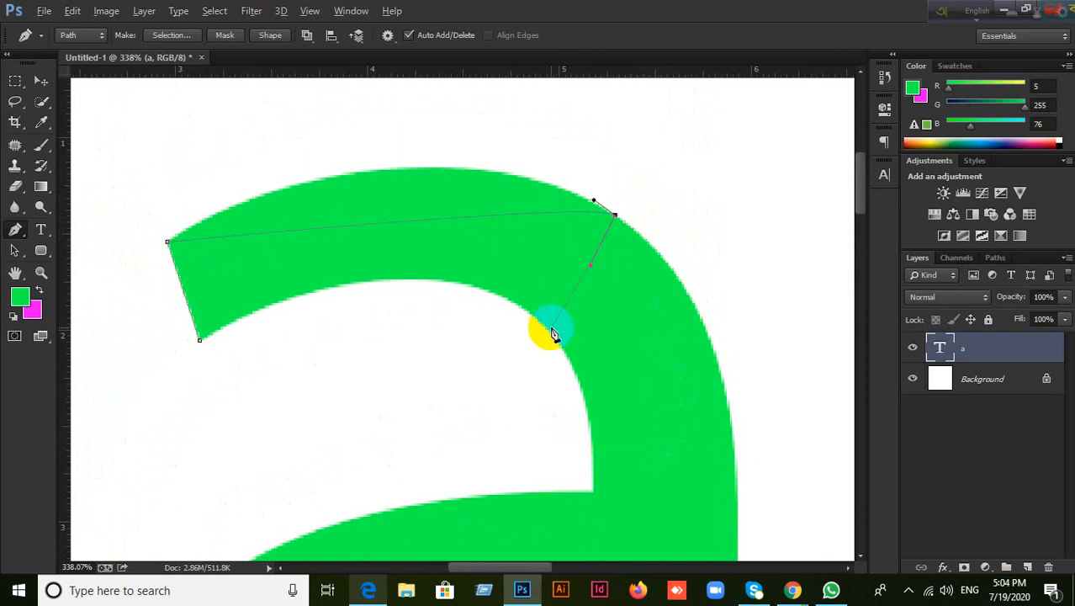
left_click_drag(552, 333, 638, 172)
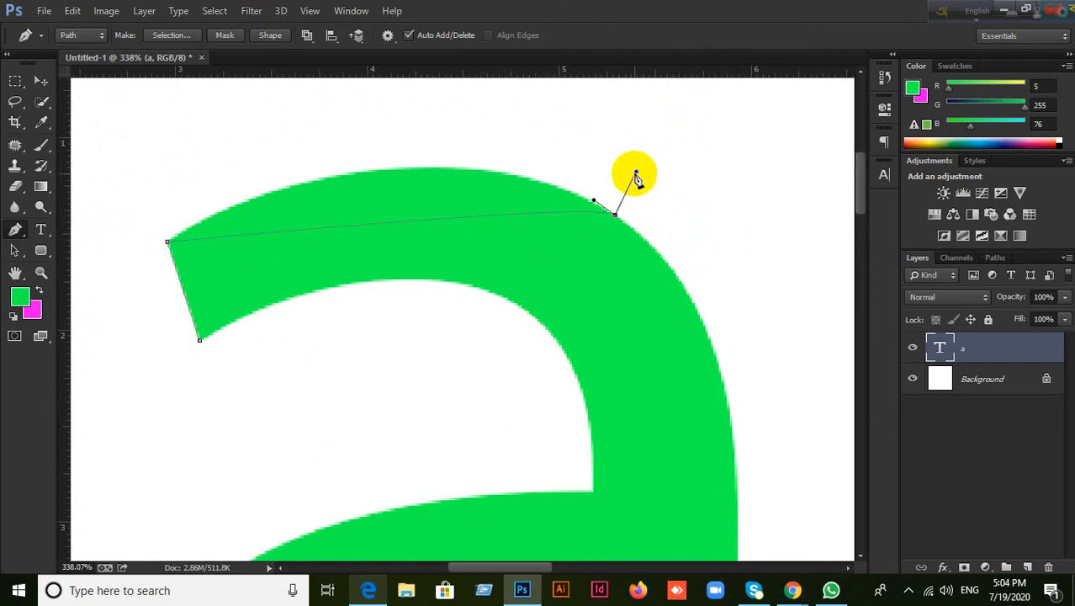
left_click_drag(638, 176, 642, 236)
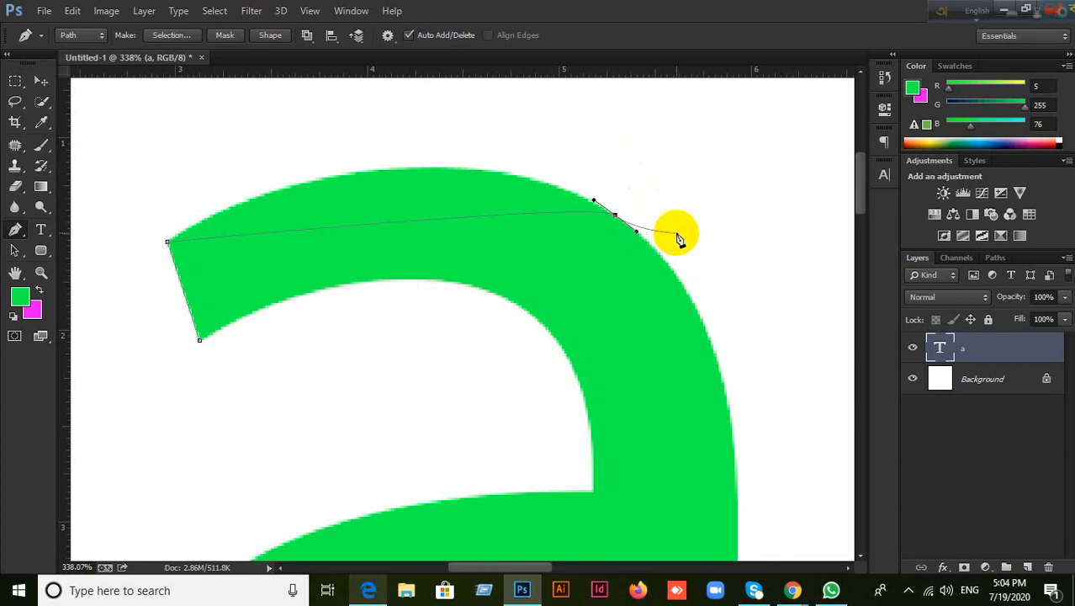
Step: Replace the upper-right anchor with one nearer the top of the arc and extend its incoming handle so the segment follows the outer edge
key("ctrl+alt+z")
key("ctrl+alt+z")
key("ctrl+alt+z")
key("ctrl+alt+z")
key("ctrl+alt+z")
left_click(167, 242)
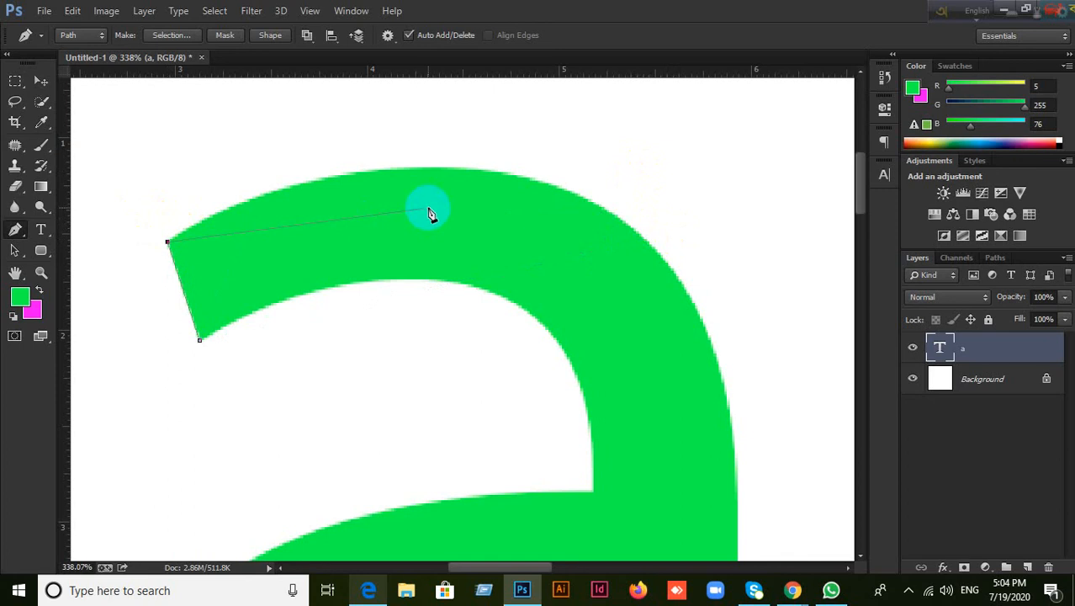
left_click_drag(576, 196, 595, 205)
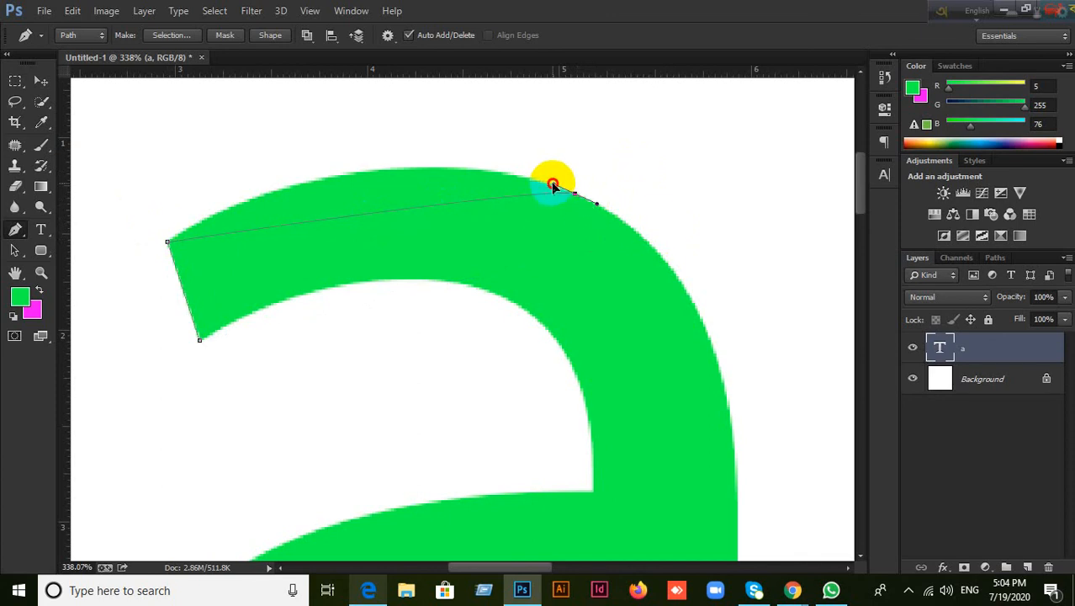
left_click_drag(553, 186, 354, 114)
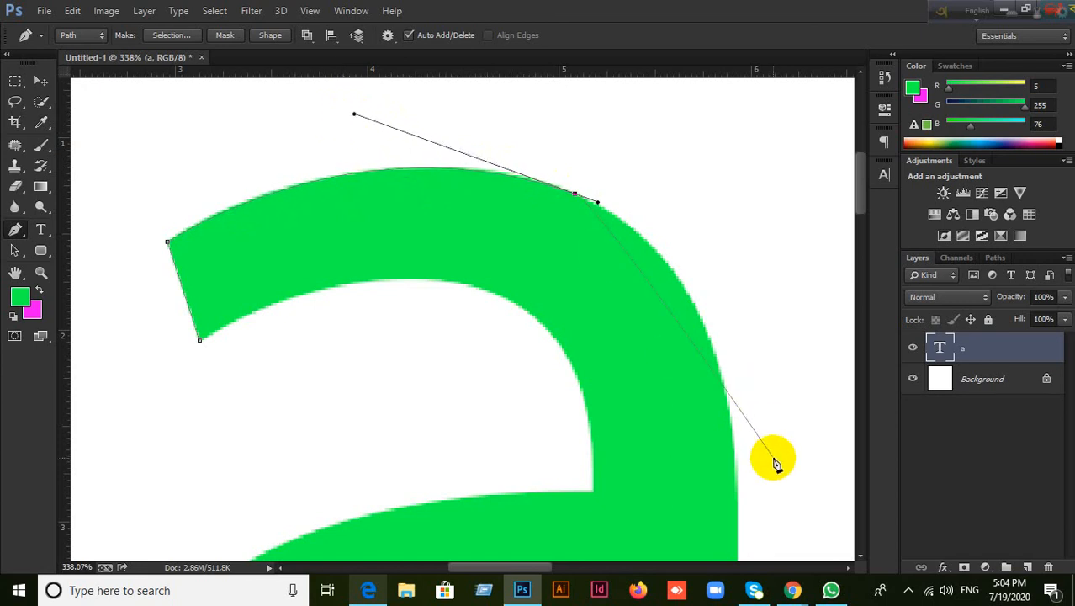
Step: Undo the entire path traced around the letter "a" and activate the Move tool
scroll(774, 462, "down", 4)
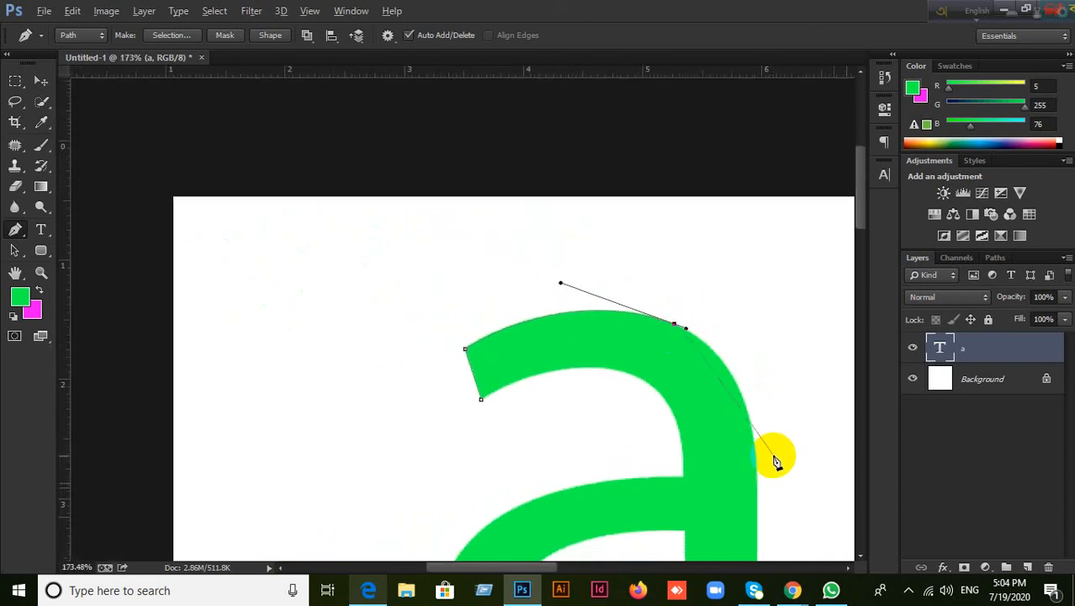
key("ctrl+alt+z")
key("ctrl+alt+z")
key("ctrl+alt+z")
key("ctrl+alt+z")
key("ctrl+alt+z")
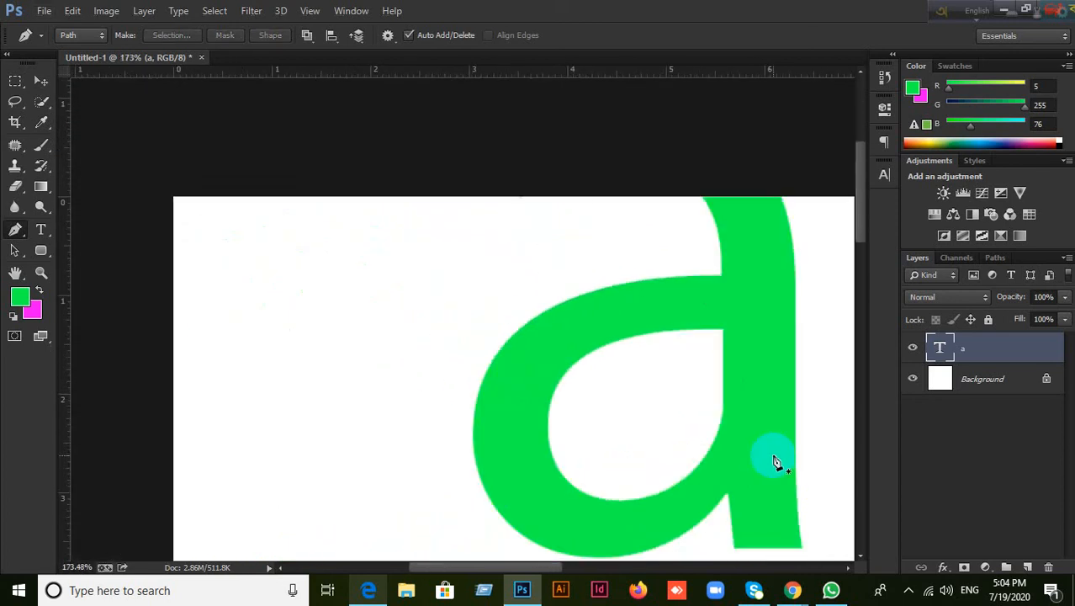
left_click(40, 80)
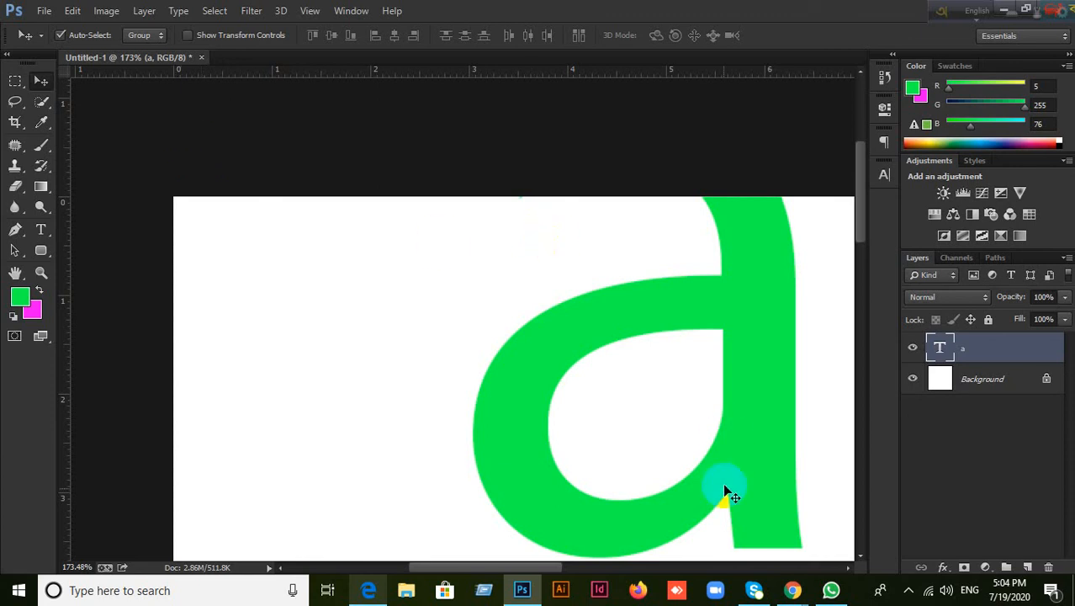
Step: Switch to the Google Meet call in Chrome and stop presenting the screen
left_click(794, 590)
left_click(740, 532)
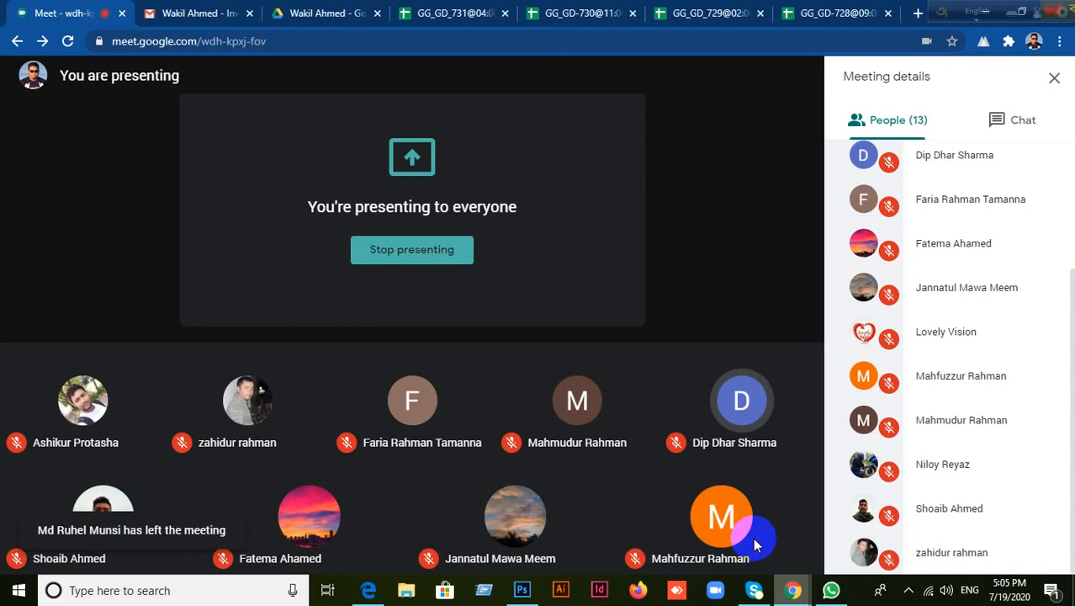
left_click(711, 556)
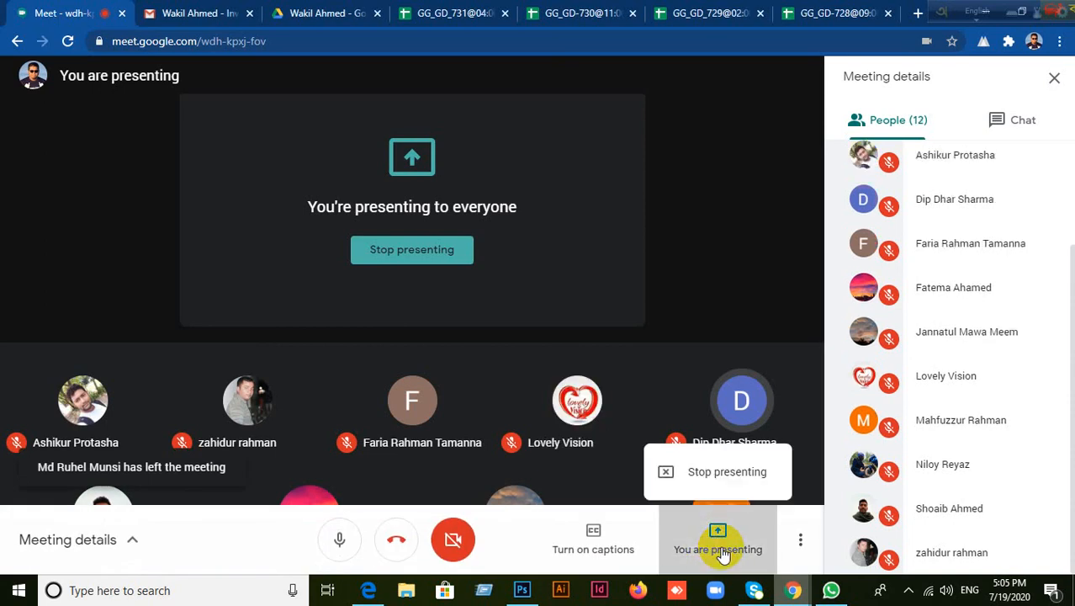
left_click(719, 465)
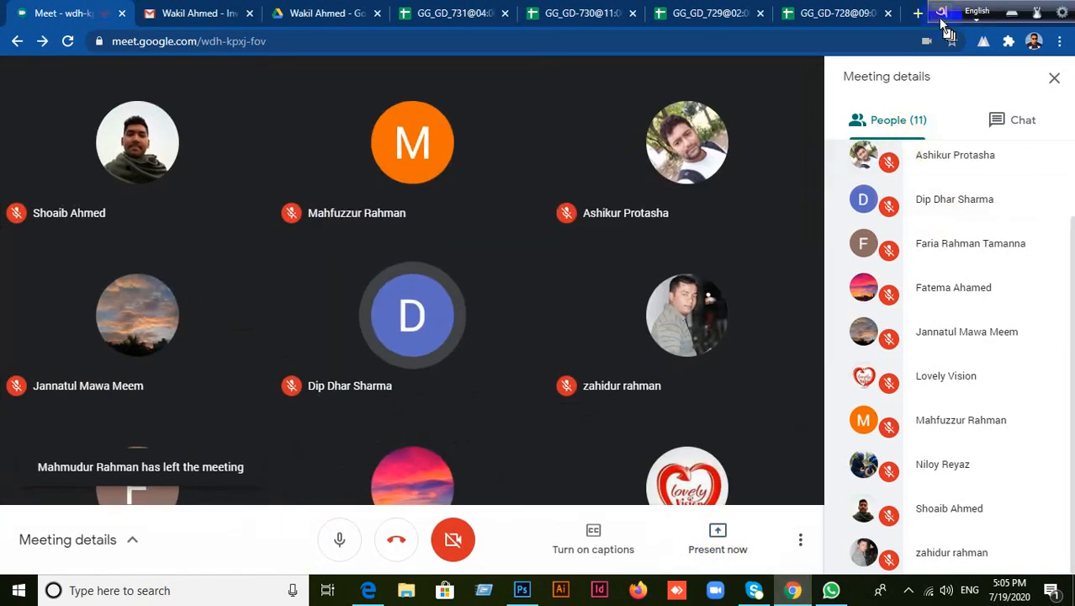
Step: Move the floating keyboard toolbar off the window controls and minimise the Chrome, Photoshop and WhatsApp windows
left_click(1053, 10)
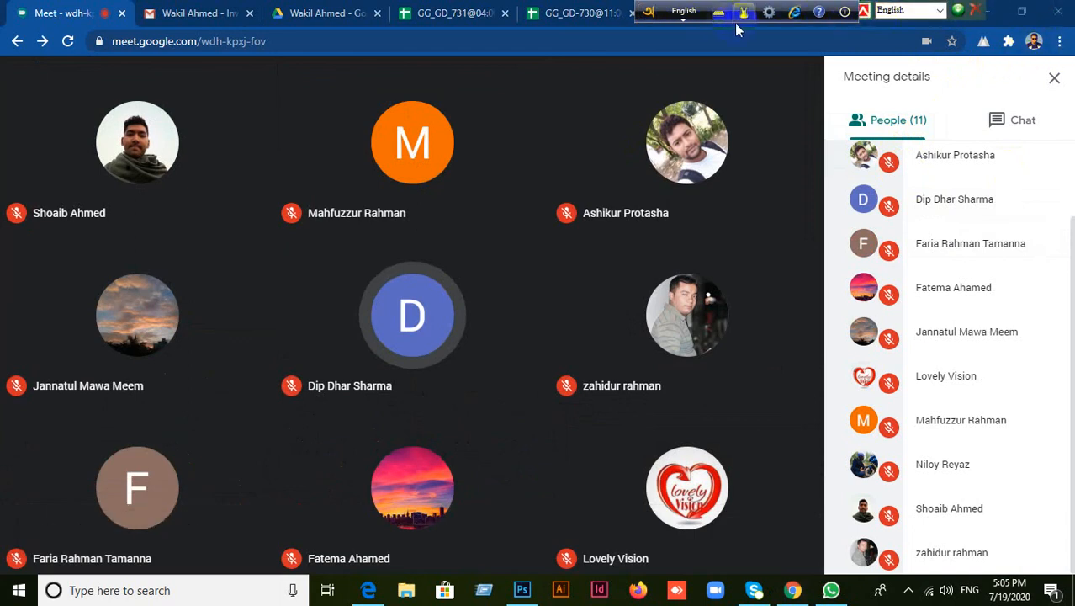
left_click(653, 13)
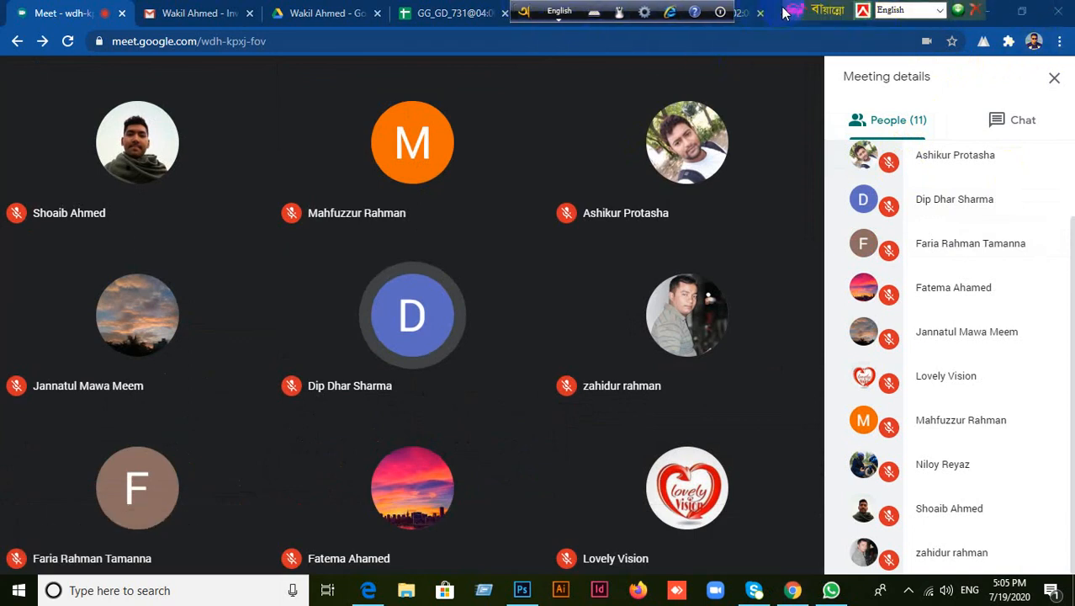
left_click(986, 13)
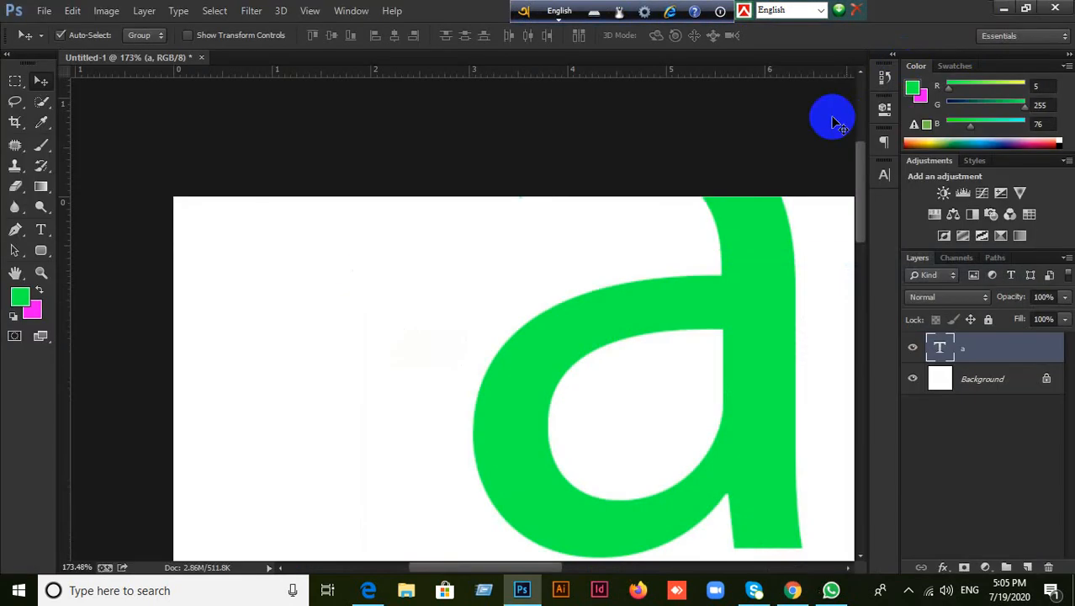
left_click(1003, 10)
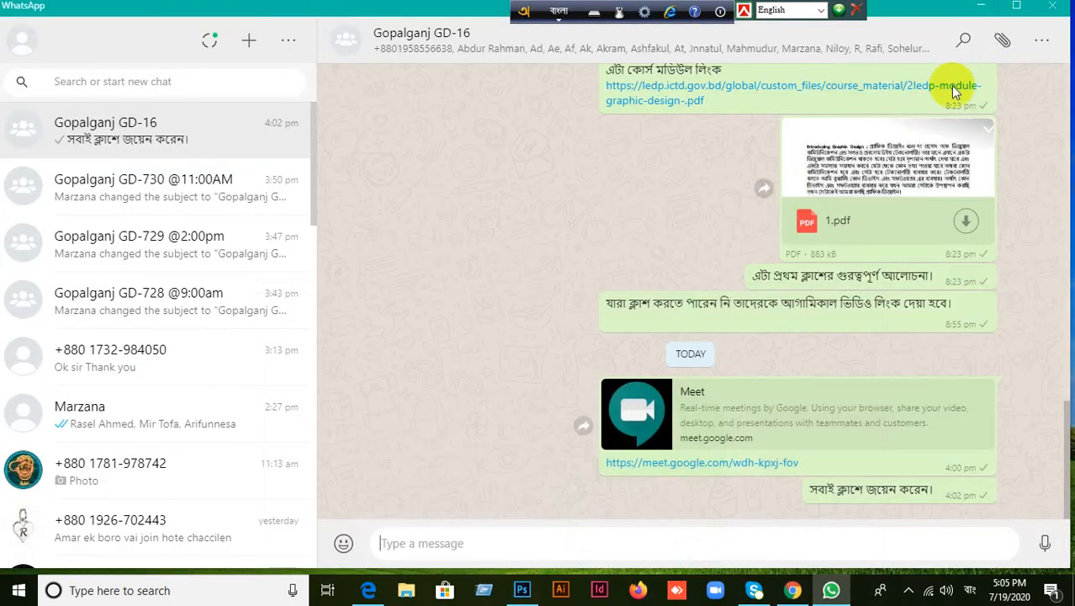
left_click(994, 10)
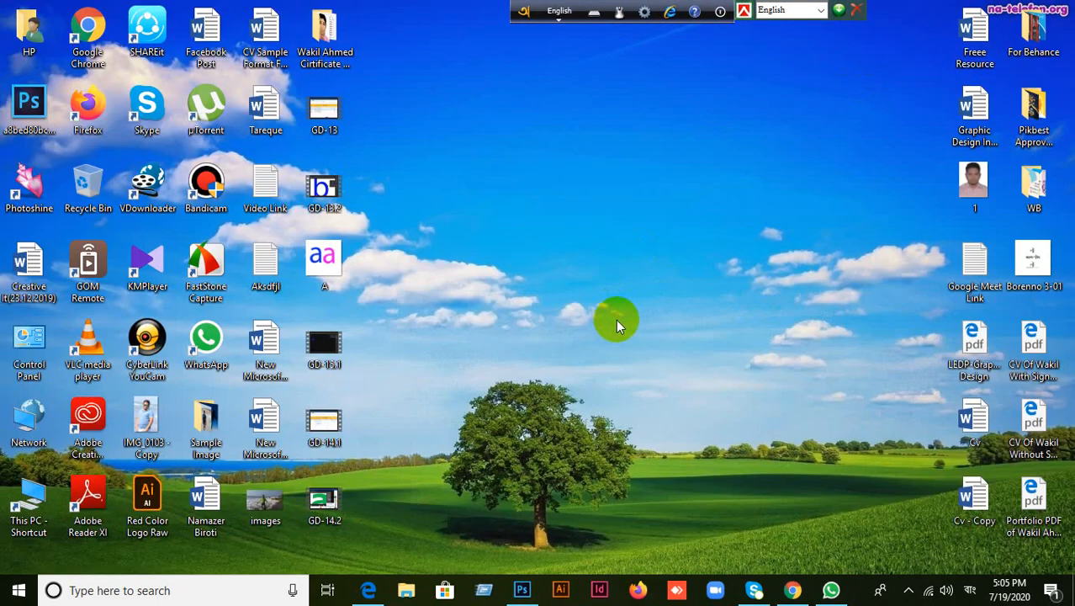